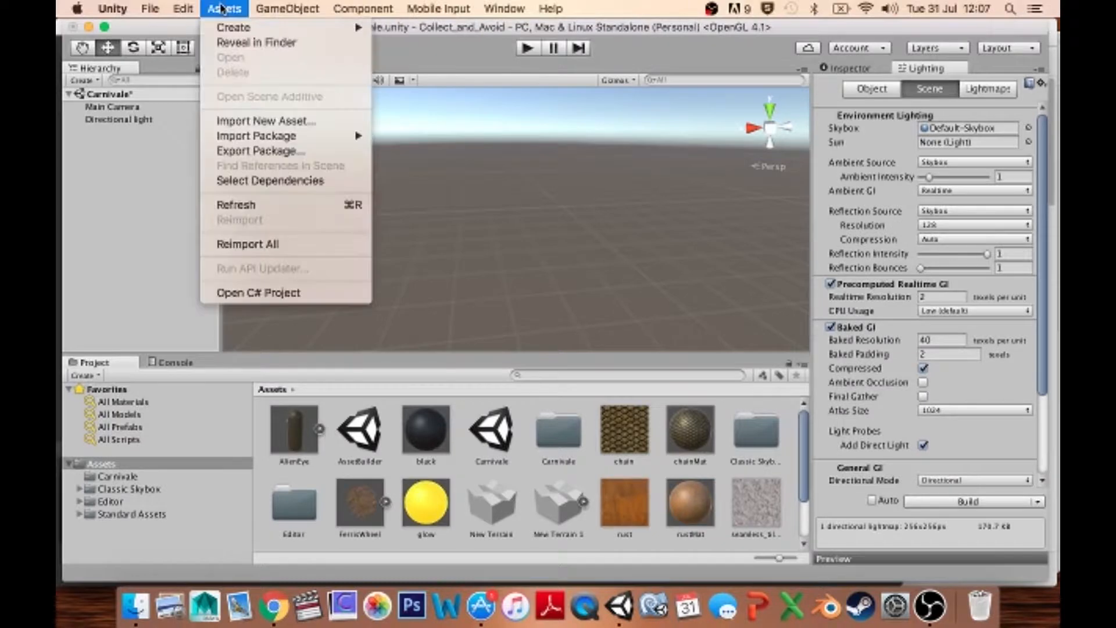
- Add a new 3D terrain to the Carnivale scene and select it
mouse_move(287, 8)
mouse_move(308, 61)
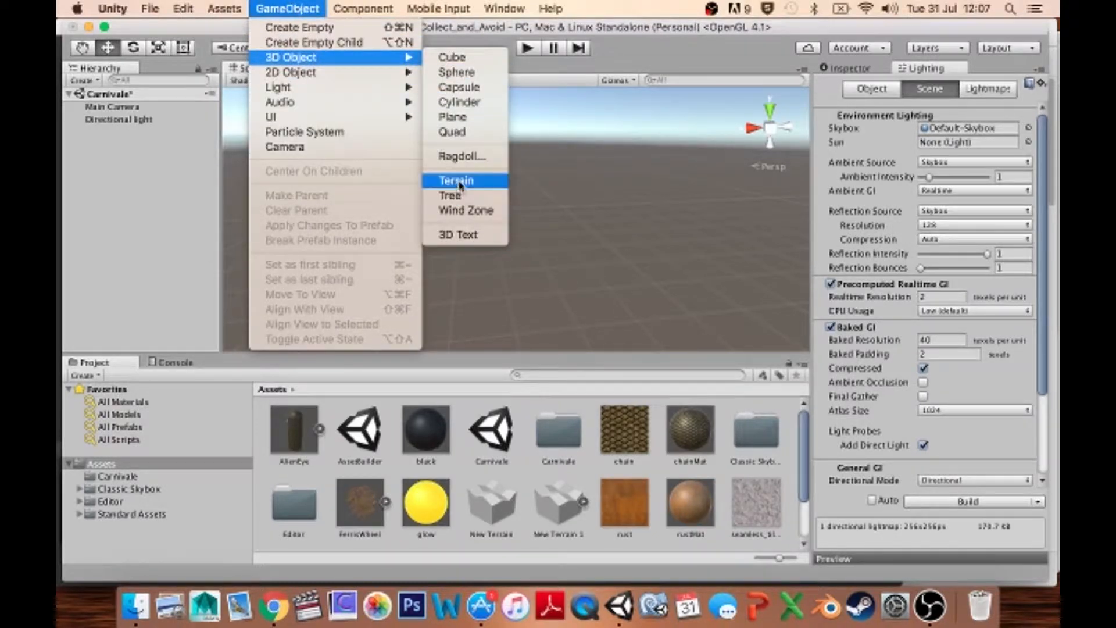
left_click(459, 184)
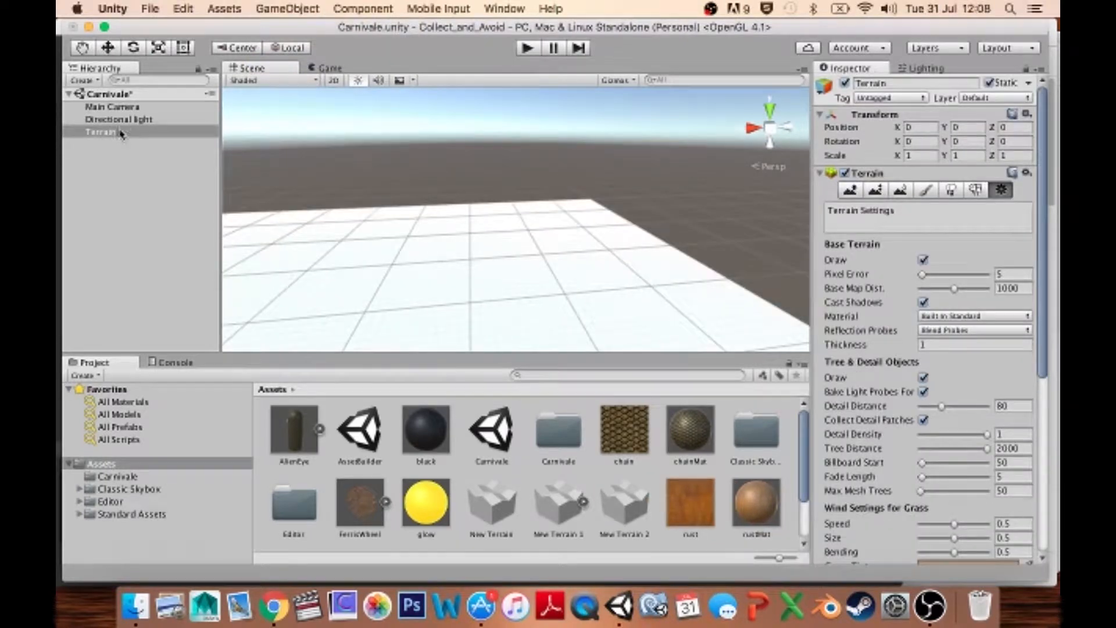
left_click(95, 133)
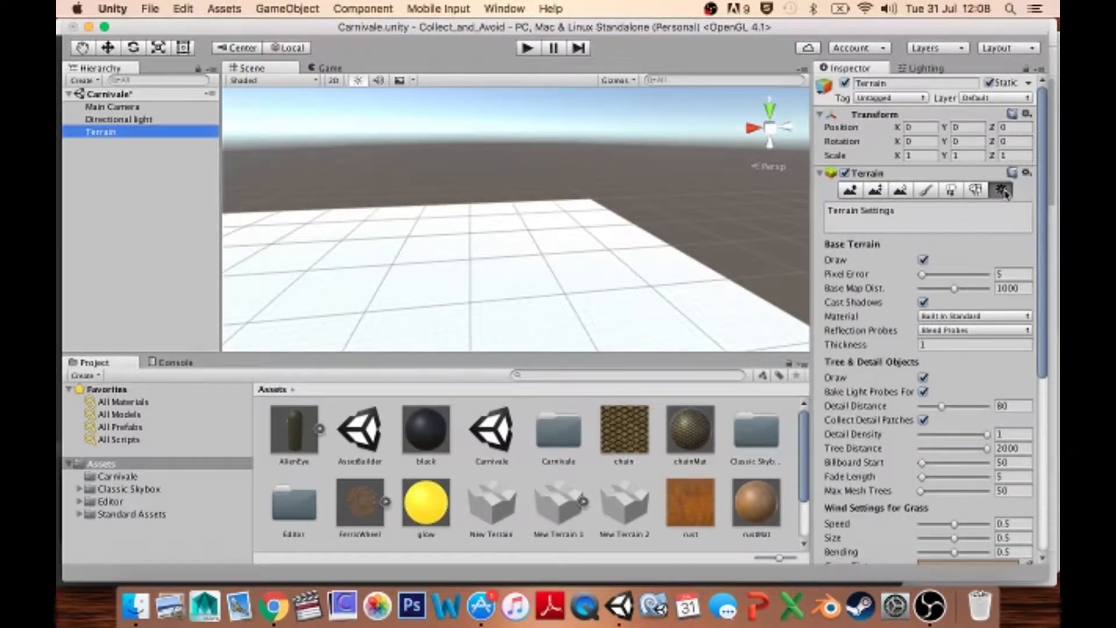
- Set the terrain's resolution to a width of 75, a length of 75 and a height of 150
scroll(968, 337, "down", 10)
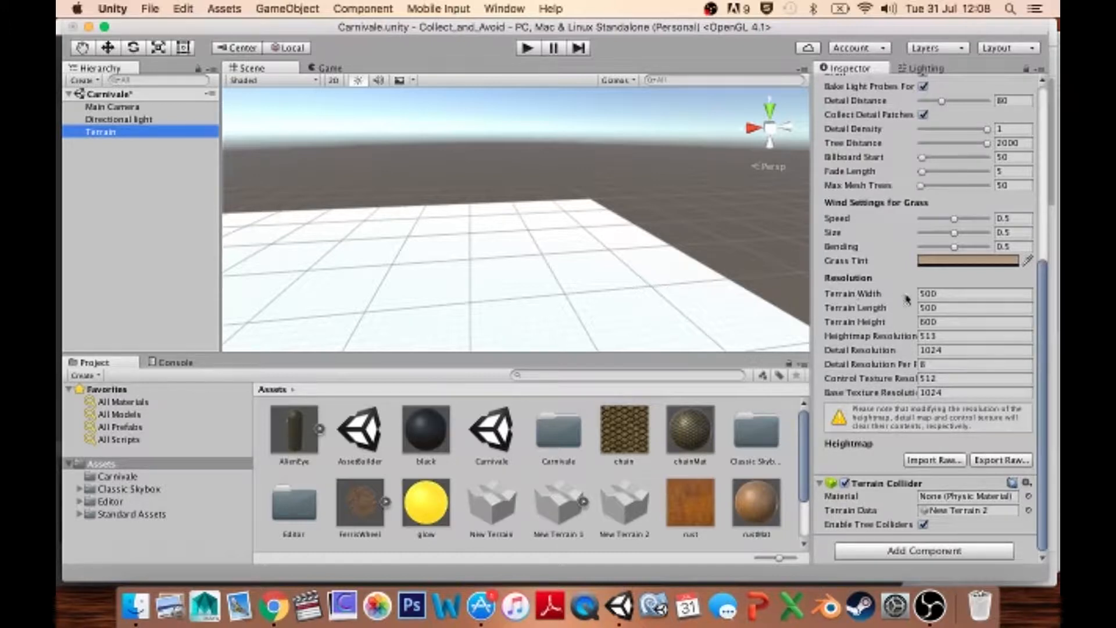
left_click(950, 294)
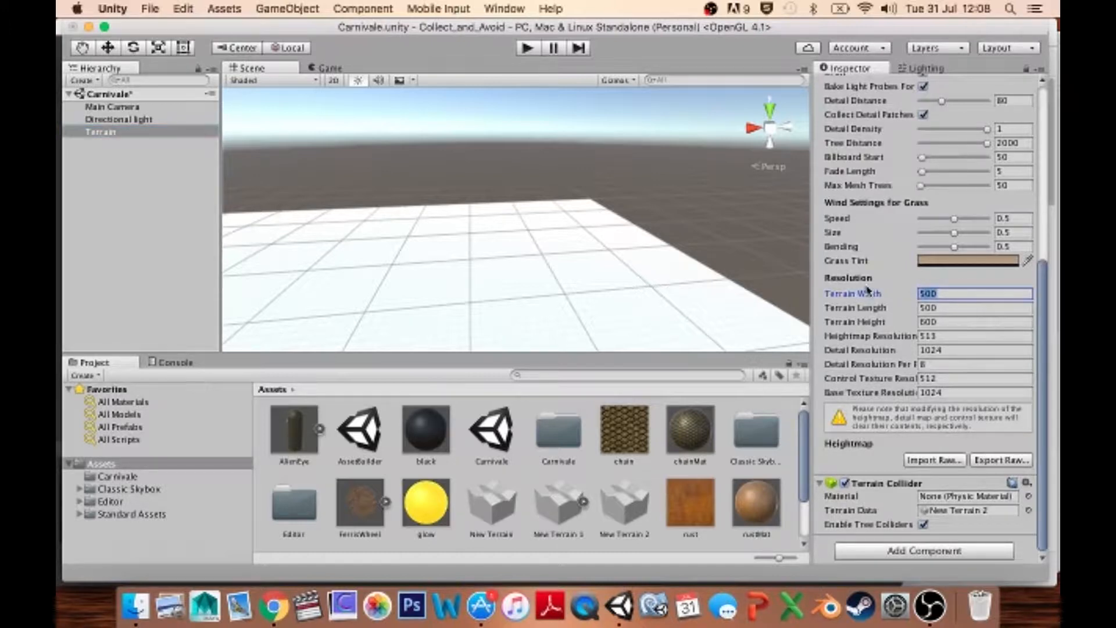
type("75")
key("Tab")
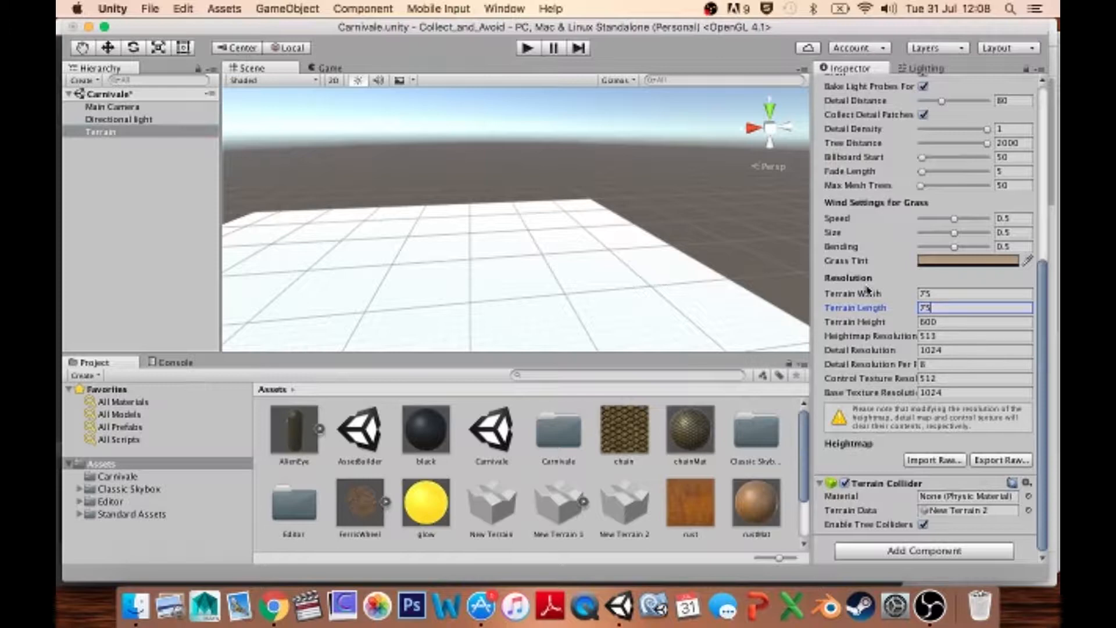
left_click(953, 321)
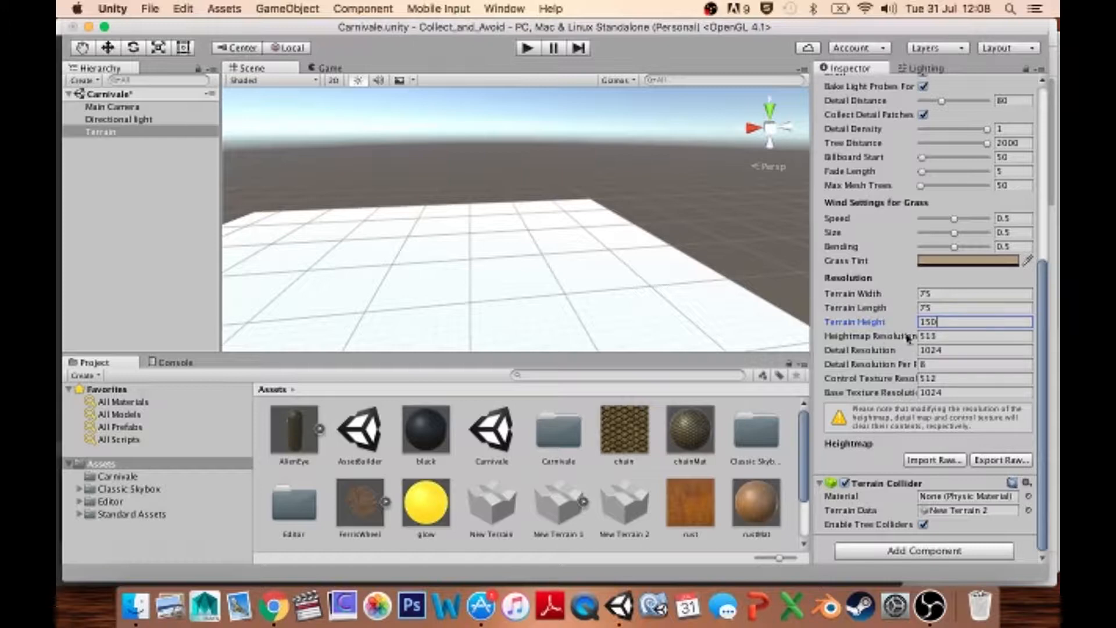
scroll(574, 253, "down", 6)
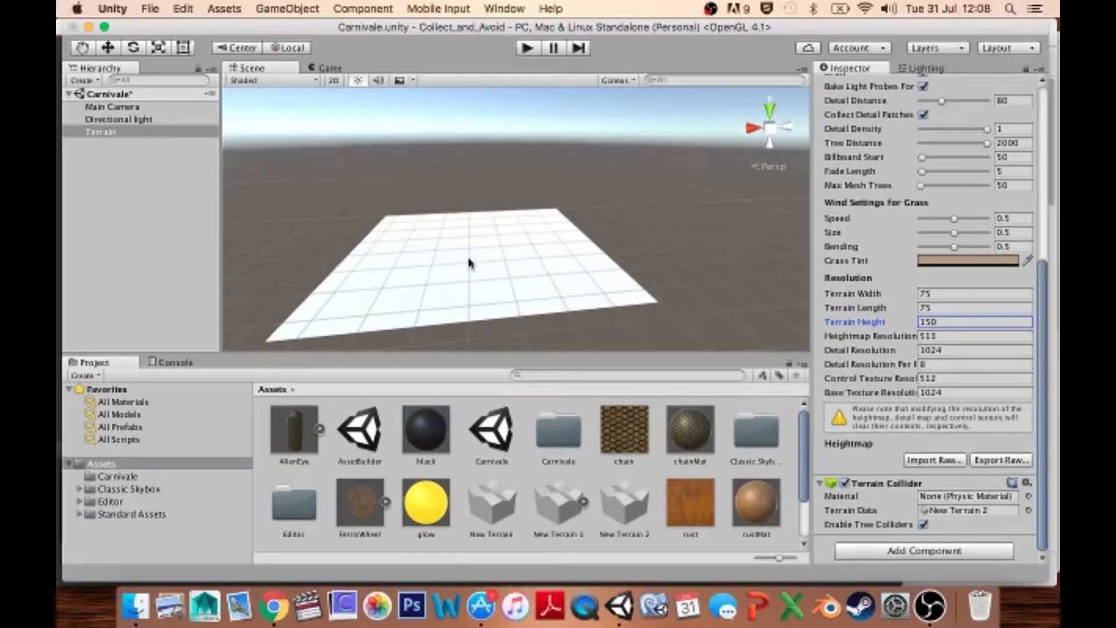
- Raise low hills along the terrain's near edge with the soft round brush at size 73 and opacity 32
scroll(846, 93, "up", 6)
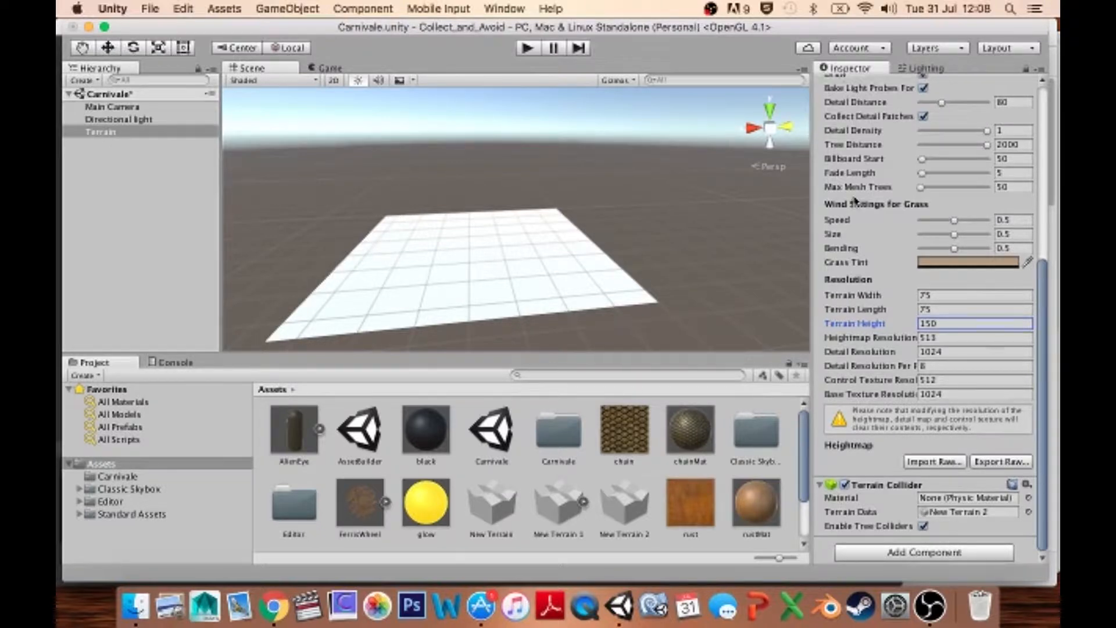
left_click(850, 190)
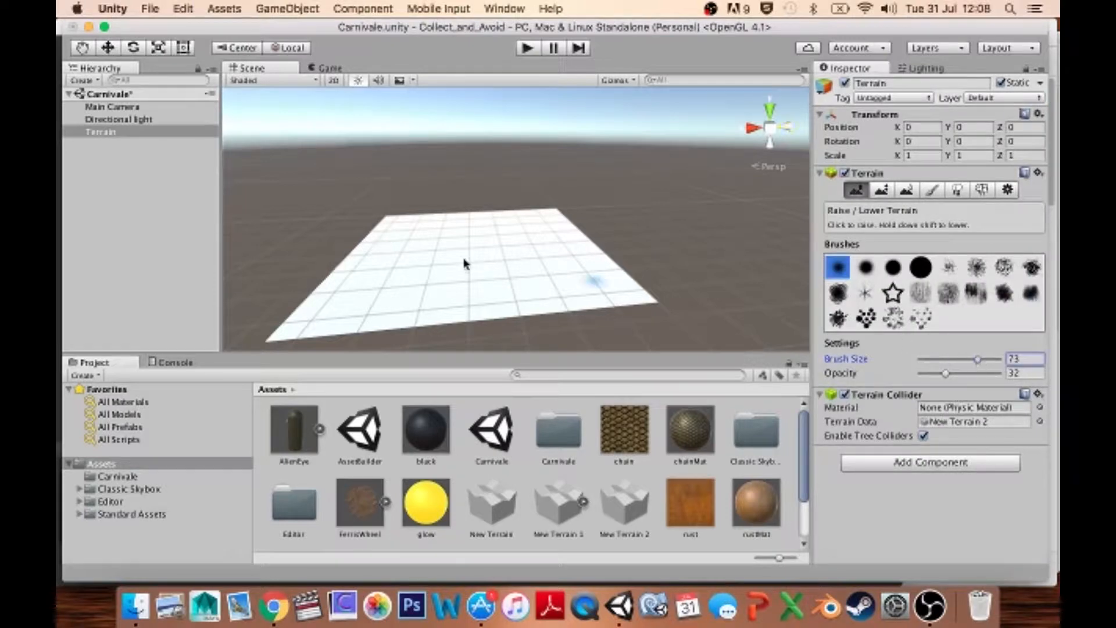
left_click_drag(273, 331, 476, 321)
mouse_move(546, 315)
left_mouse_down()
mouse_move(645, 304)
mouse_move(575, 319)
left_mouse_up()
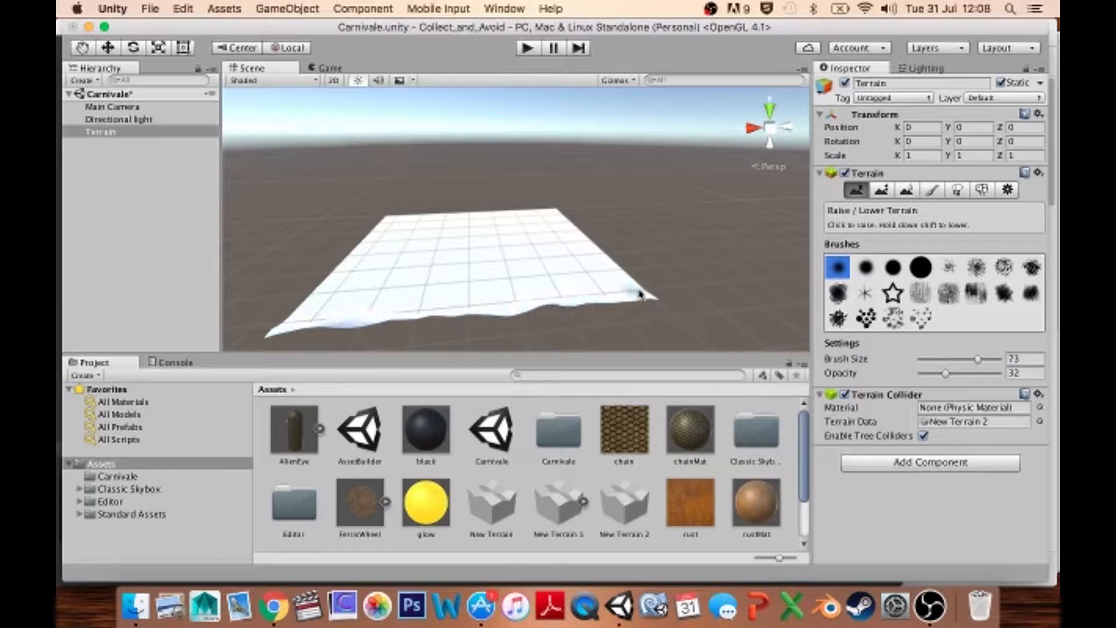
- Set the brush opacity to 72 and raise hills along the remaining terrain edges, plus a few ridges inside
left_click_drag(643, 294, 362, 278, "alt")
left_click(945, 374)
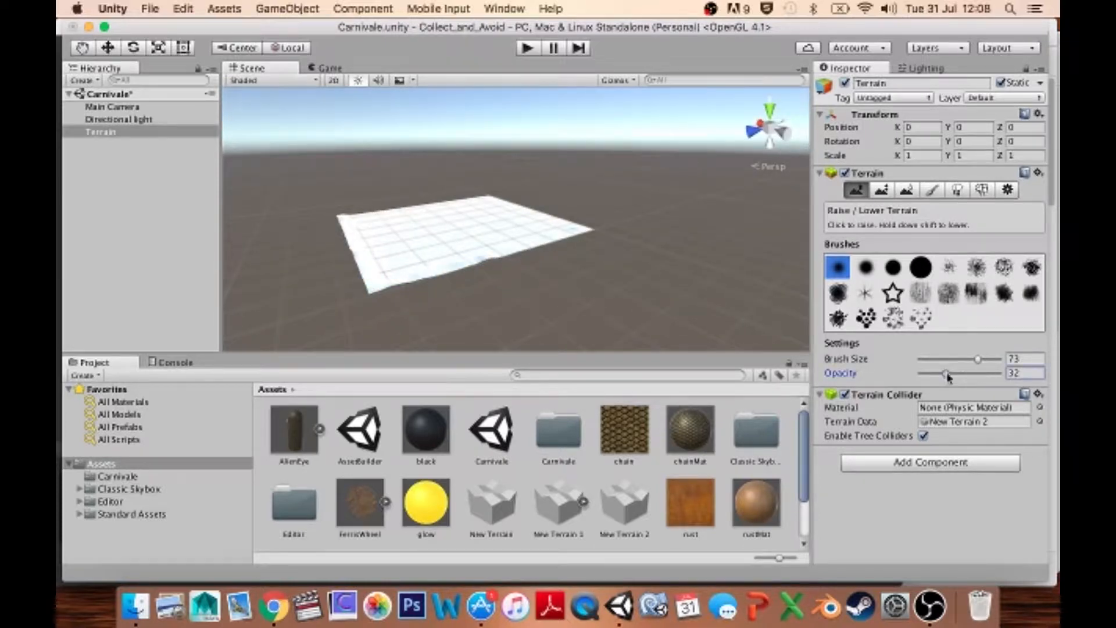
left_click_drag(584, 233, 407, 273)
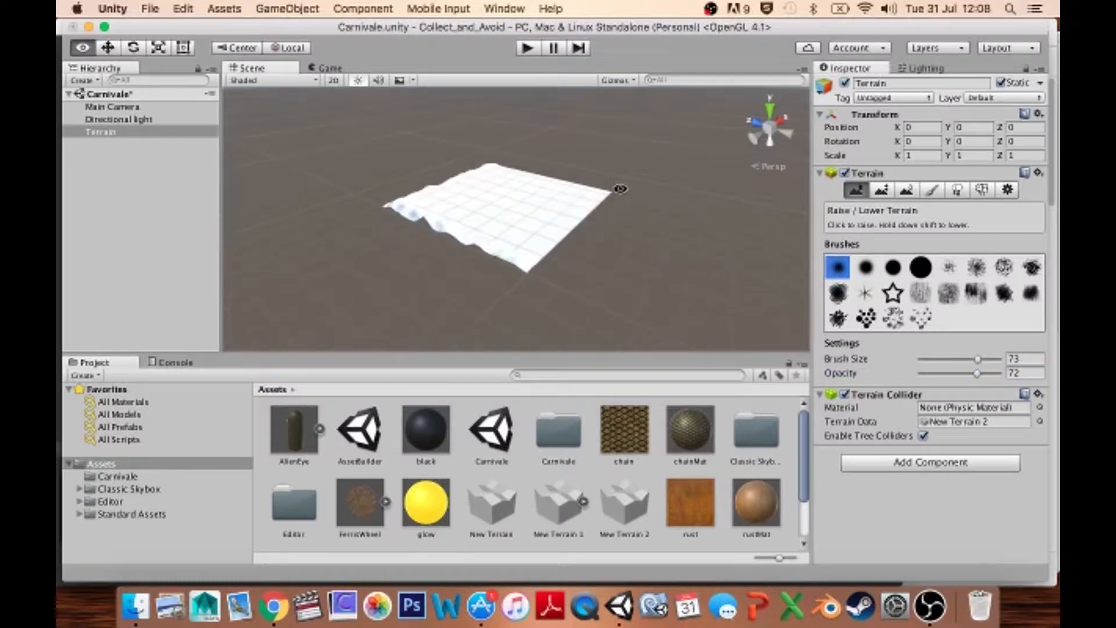
mouse_move(608, 192)
left_mouse_down()
mouse_move(572, 227)
mouse_move(598, 186)
mouse_move(652, 291)
mouse_move(551, 197)
mouse_move(401, 269)
mouse_move(587, 181)
left_mouse_up()
mouse_move(445, 262)
left_mouse_down("alt")
mouse_move(443, 219)
mouse_move(618, 223)
mouse_move(660, 244)
mouse_move(569, 200)
mouse_move(611, 162)
mouse_move(418, 224)
mouse_move(499, 243)
mouse_move(356, 242)
mouse_move(411, 279)
mouse_move(413, 199)
mouse_move(482, 243)
mouse_move(529, 240)
mouse_move(523, 204)
left_mouse_up("alt")
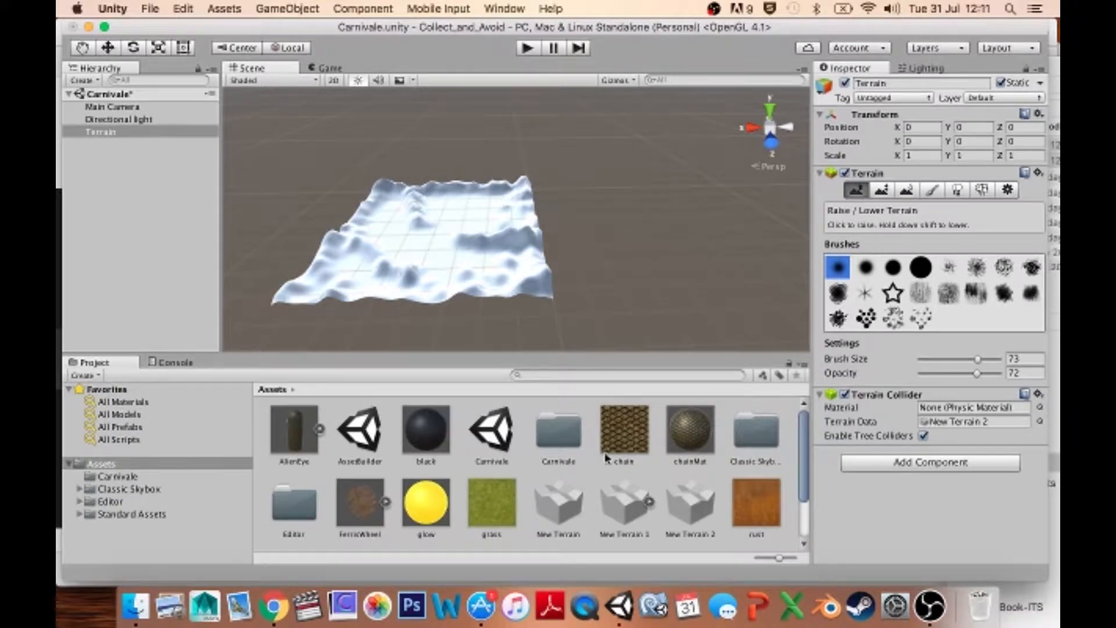
- Add the grass image as the terrain's first paint texture
scroll(606, 458, "down", 2)
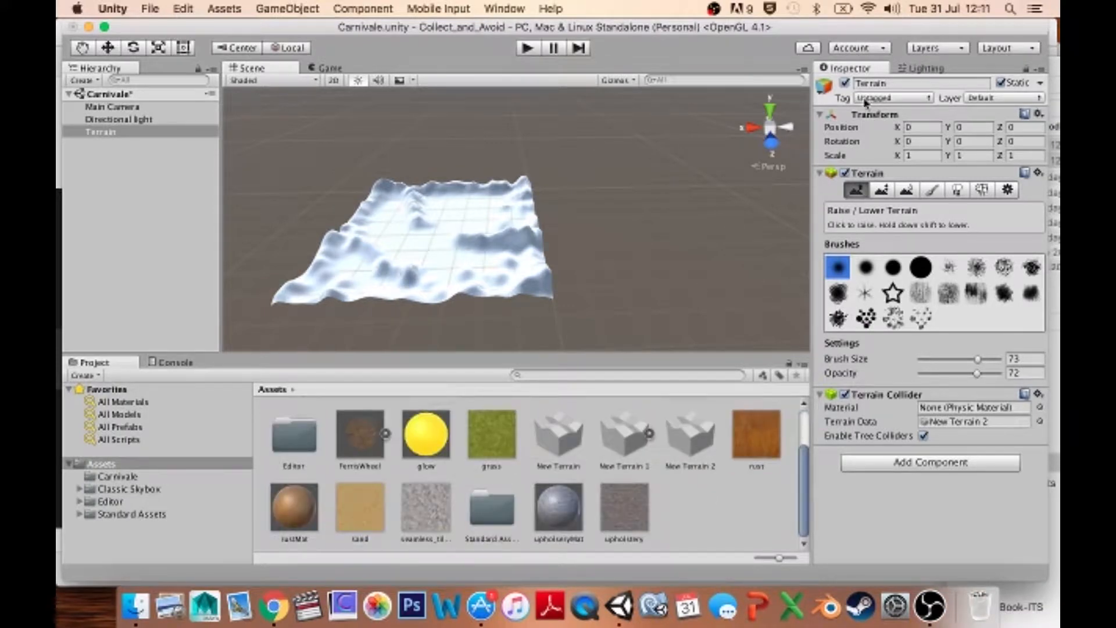
left_click(930, 191)
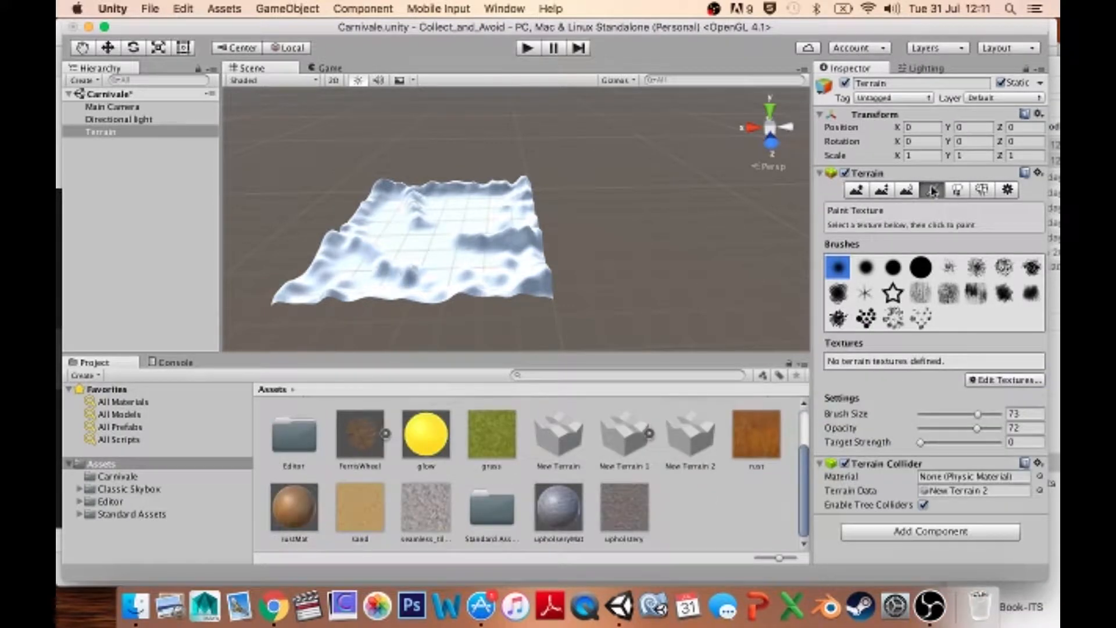
left_click(1001, 381)
left_click(998, 388)
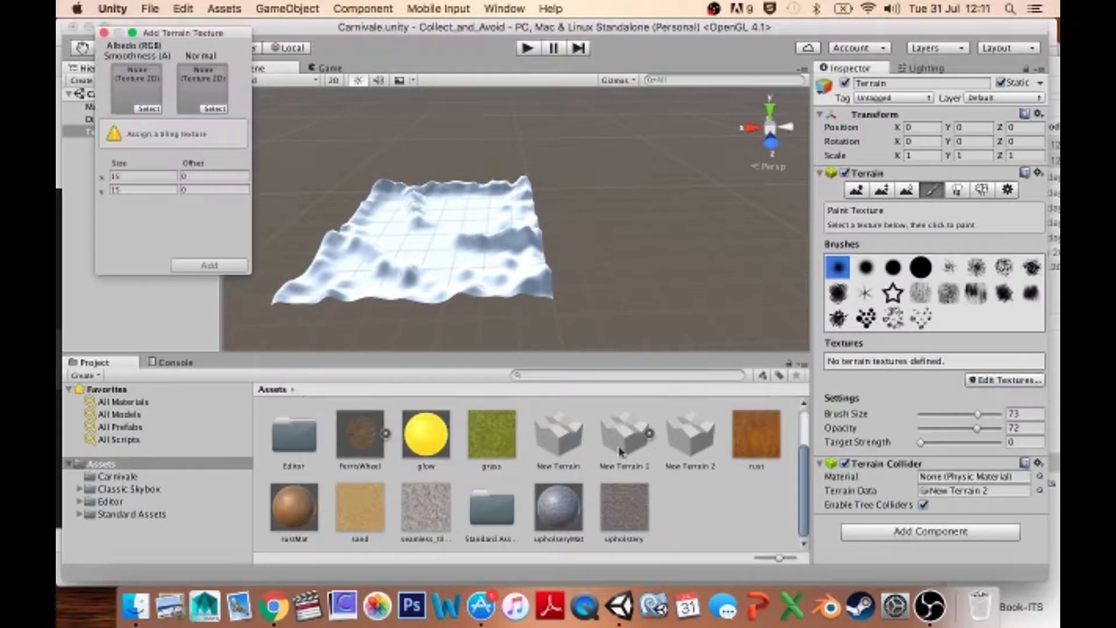
left_click_drag(512, 448, 139, 90)
left_click(193, 265)
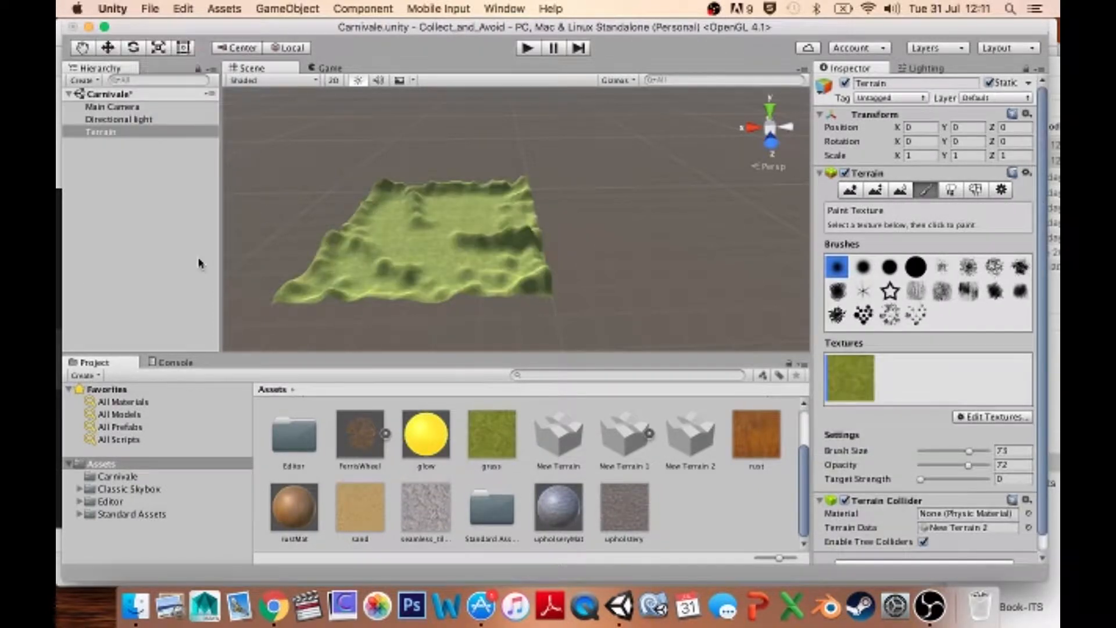
- Set the grass terrain texture's tiling size to 5 in X and 5 in Y
scroll(492, 244, "up", 10)
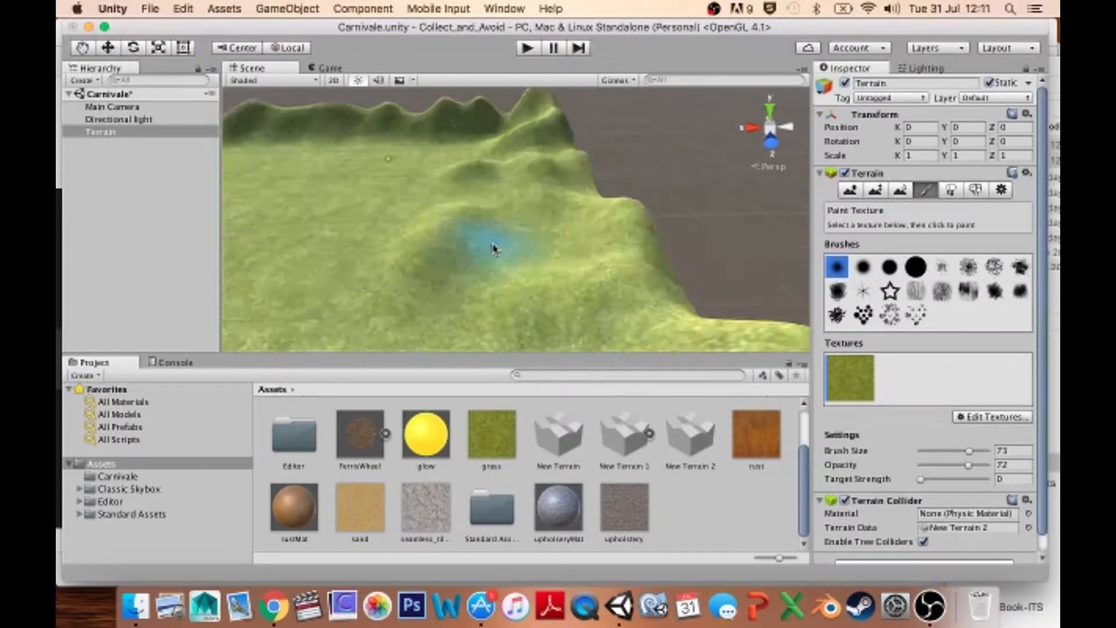
scroll(494, 250, "down", 5)
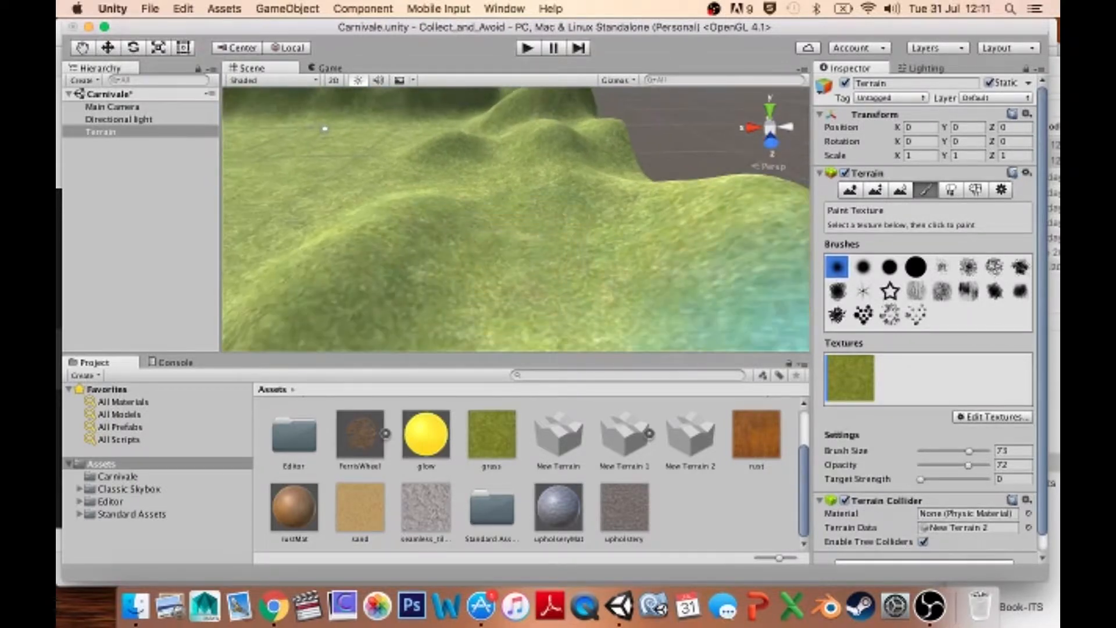
left_click(1016, 415)
left_click(995, 436)
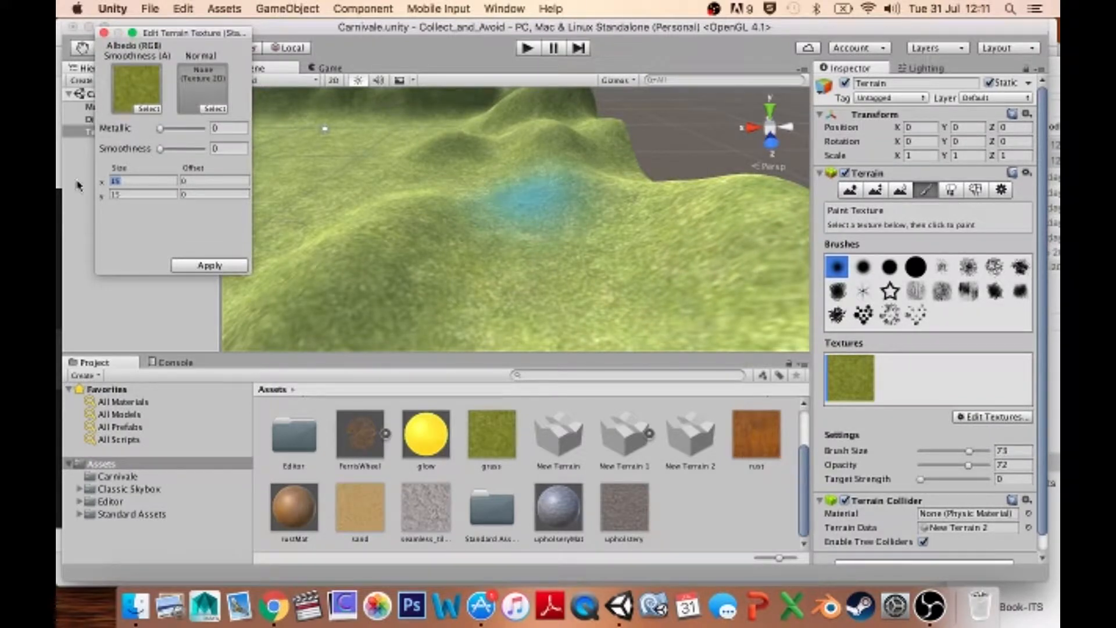
type("5")
key("Tab")
type("5")
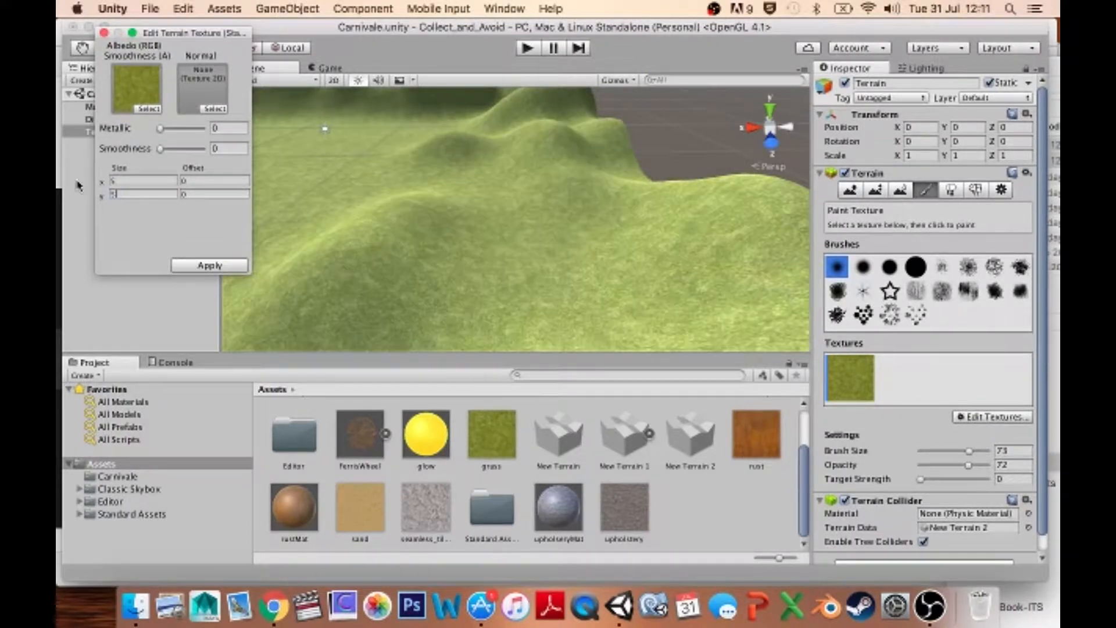
left_click(199, 266)
- Add the sand image as a second terrain texture with an X tiling size of 5
left_click(986, 419)
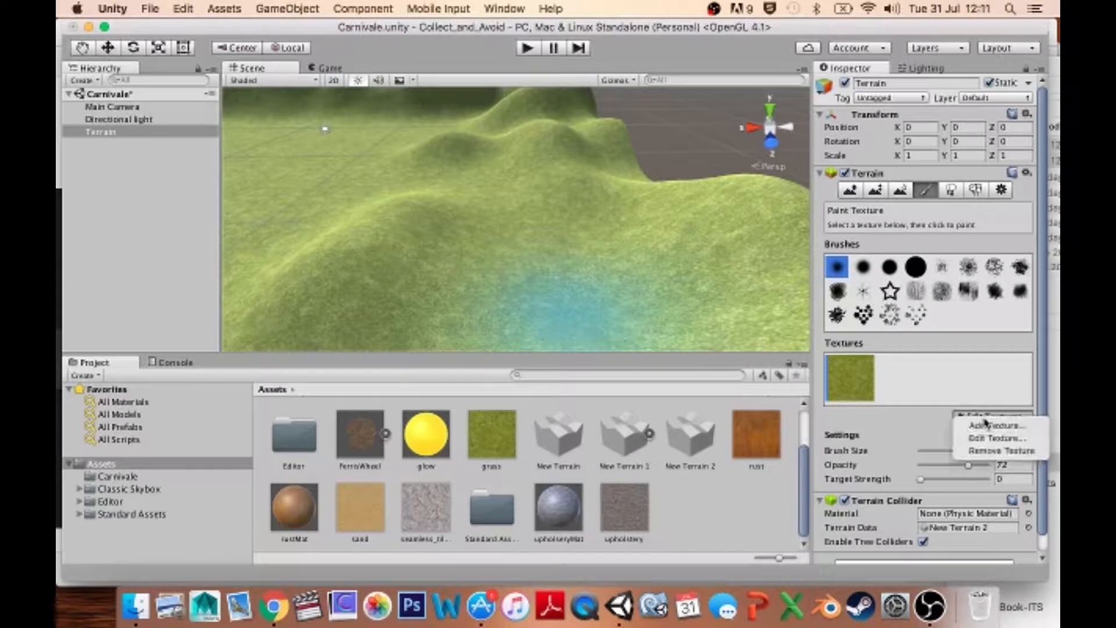
left_click(991, 427)
left_click_drag(359, 507, 139, 88)
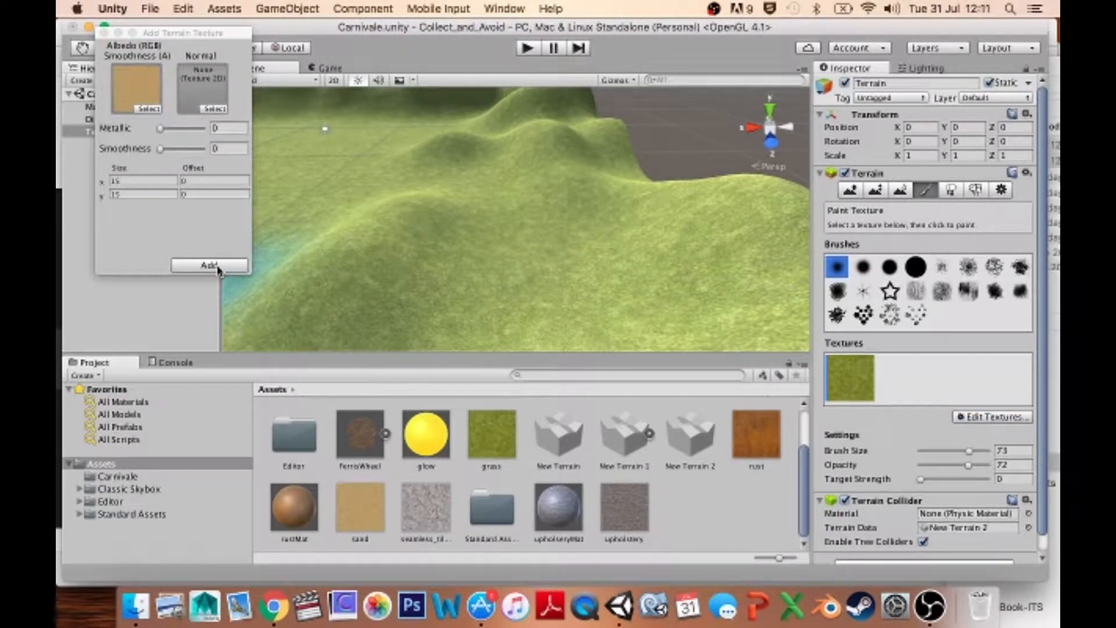
left_click(112, 181)
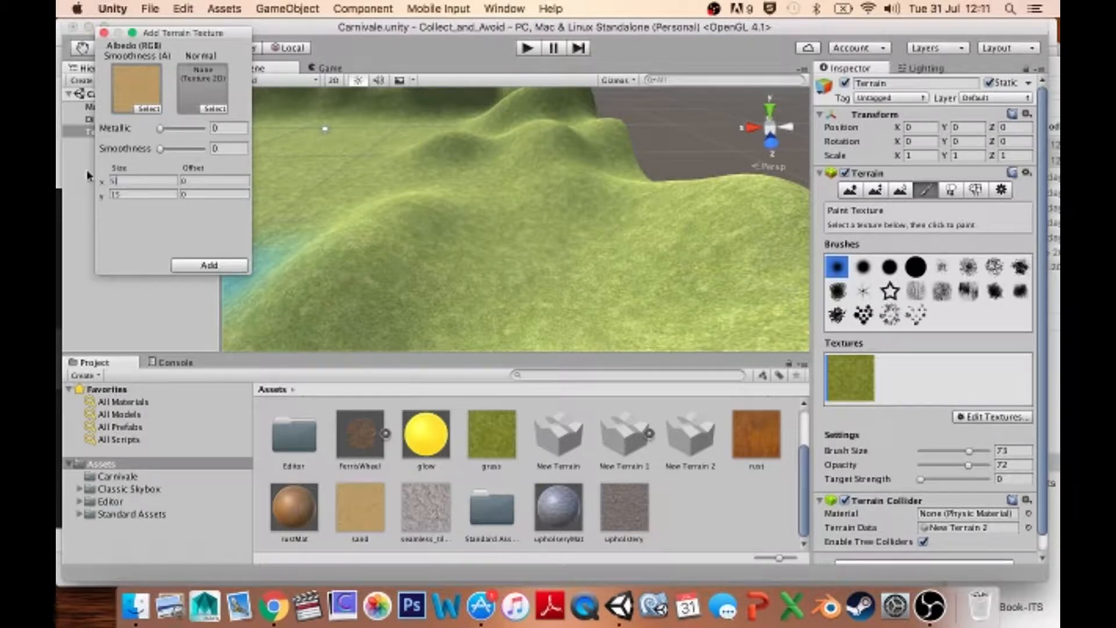
left_click(209, 263)
- Paint the sand texture over the terrain's hills and ridges with a target strength of 0.93
scroll(366, 285, "down", 5)
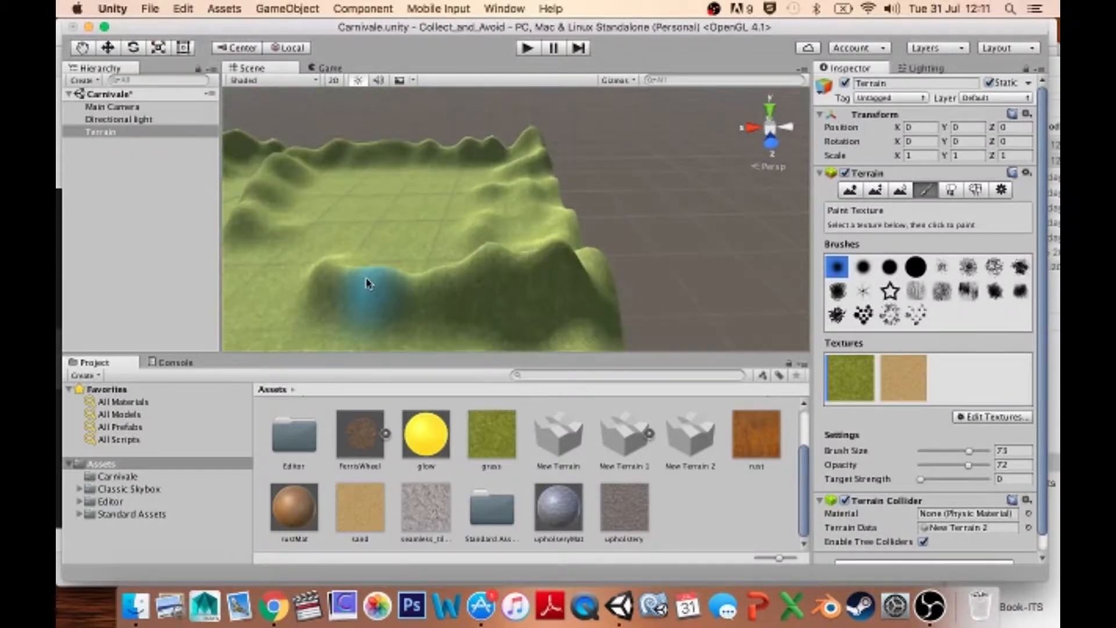
scroll(374, 269, "down", 3)
key("alt")
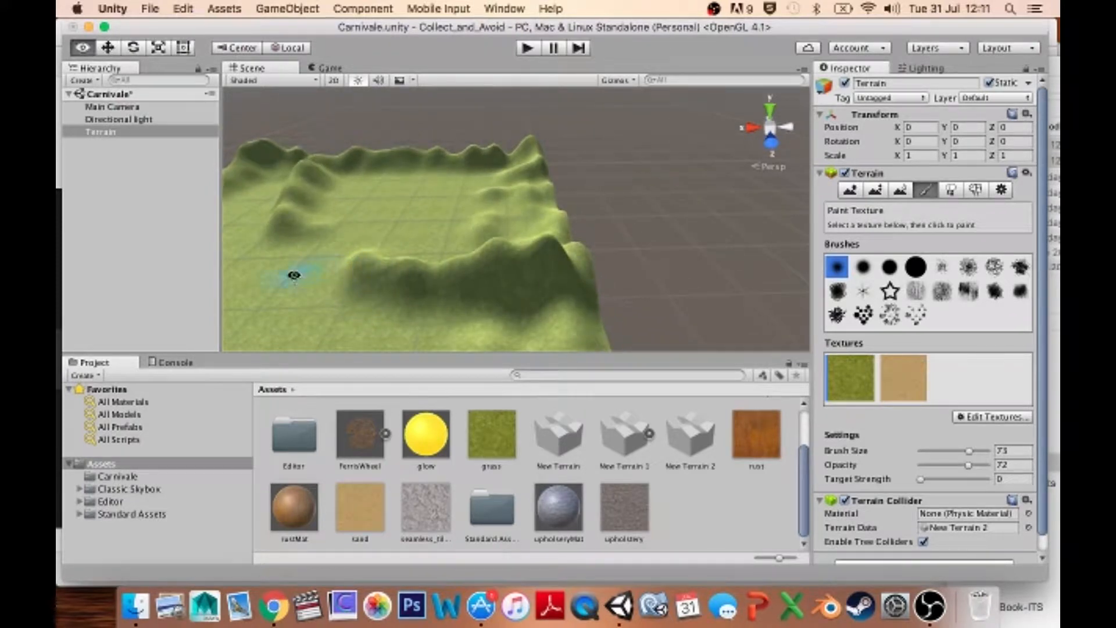
left_click_drag(292, 273, 540, 227, "alt")
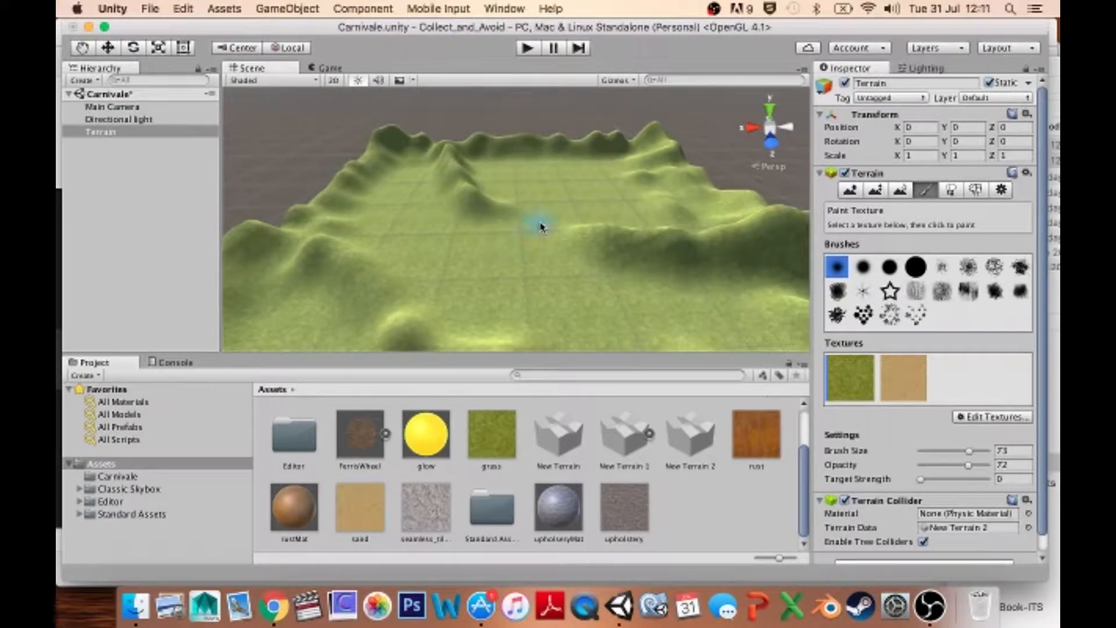
left_click(897, 388)
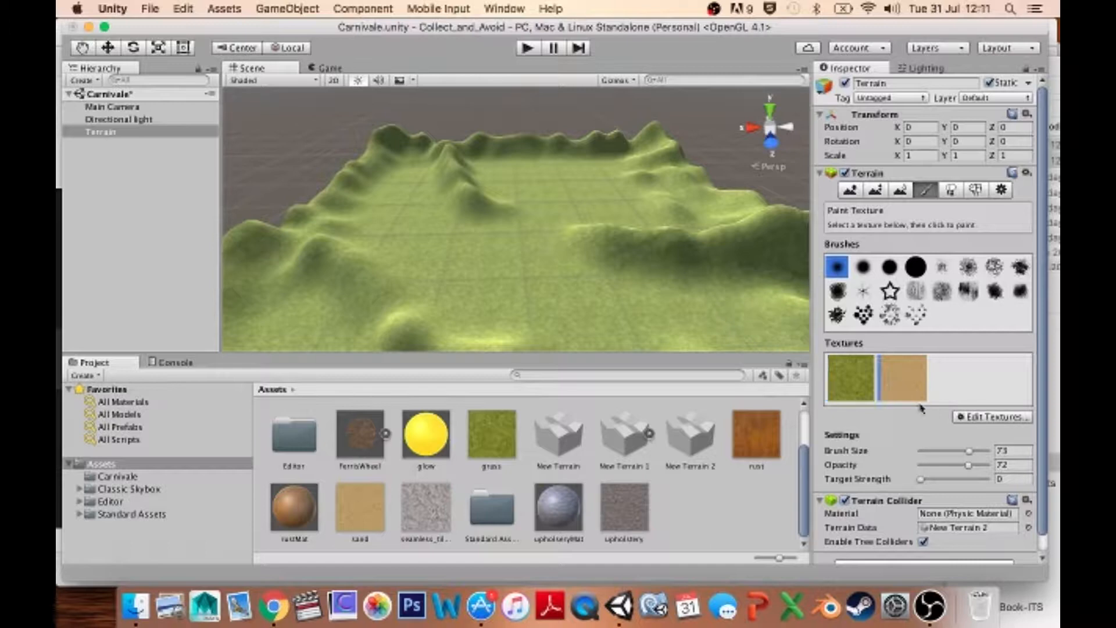
left_click_drag(941, 479, 983, 480)
mouse_move(552, 198)
left_mouse_down("alt")
mouse_move(538, 72)
mouse_move(544, 81)
left_mouse_up("alt")
left_click_drag(742, 180, 768, 182)
mouse_move(655, 198)
left_mouse_down()
mouse_move(558, 180)
mouse_move(580, 219)
mouse_move(431, 219)
mouse_move(332, 199)
mouse_move(282, 217)
mouse_move(543, 219)
mouse_move(626, 266)
left_mouse_up()
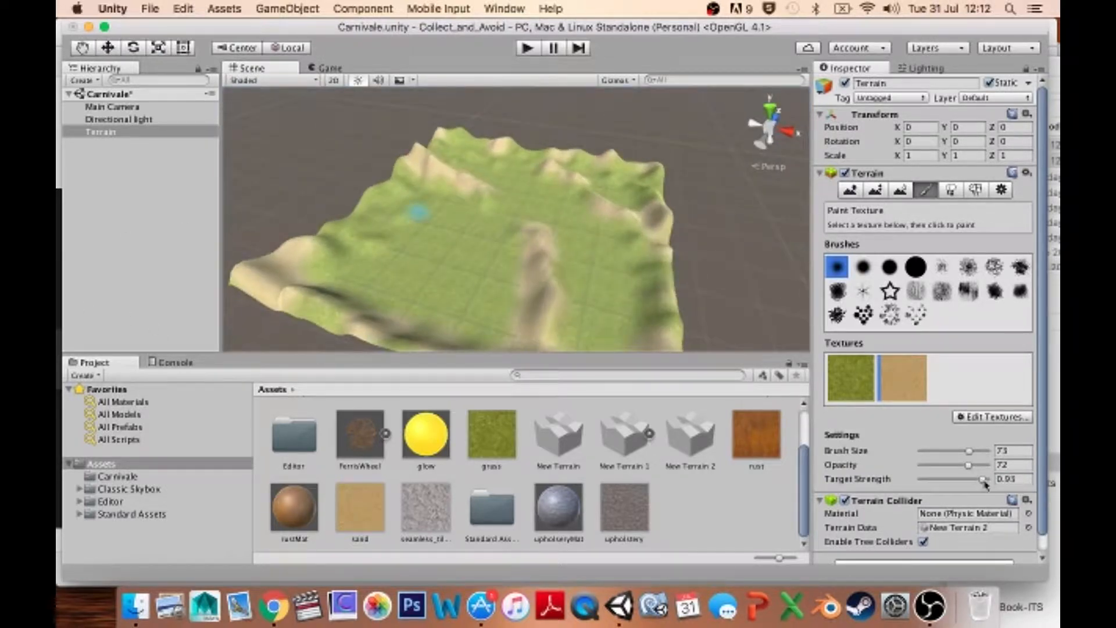
- Paint sand on the central flat ground with brush size 58, opacity 84 and strength 1, and around it with size 99 and strength 0.52
mouse_move(983, 479)
left_mouse_down()
mouse_move(959, 451)
mouse_move(977, 465)
left_mouse_up()
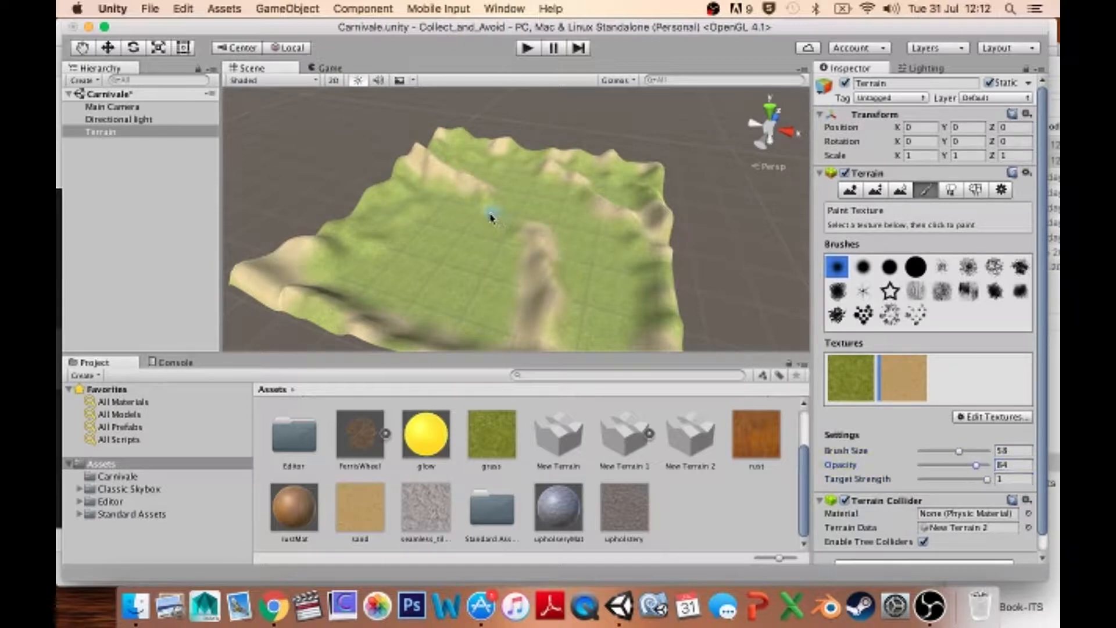
mouse_move(490, 218)
left_mouse_down()
mouse_move(499, 198)
mouse_move(523, 222)
mouse_move(483, 240)
mouse_move(515, 204)
mouse_move(544, 218)
left_mouse_up()
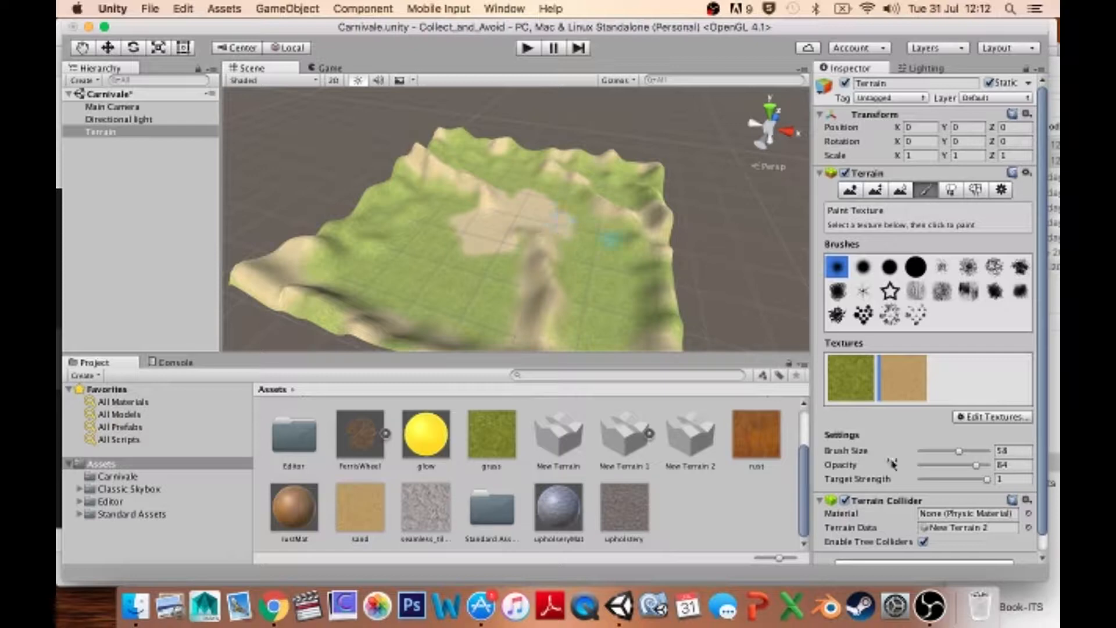
left_click_drag(959, 480, 986, 451)
mouse_move(449, 199)
left_mouse_down()
mouse_move(459, 254)
mouse_move(485, 271)
mouse_move(469, 250)
left_mouse_up()
left_click_drag(950, 479, 953, 478)
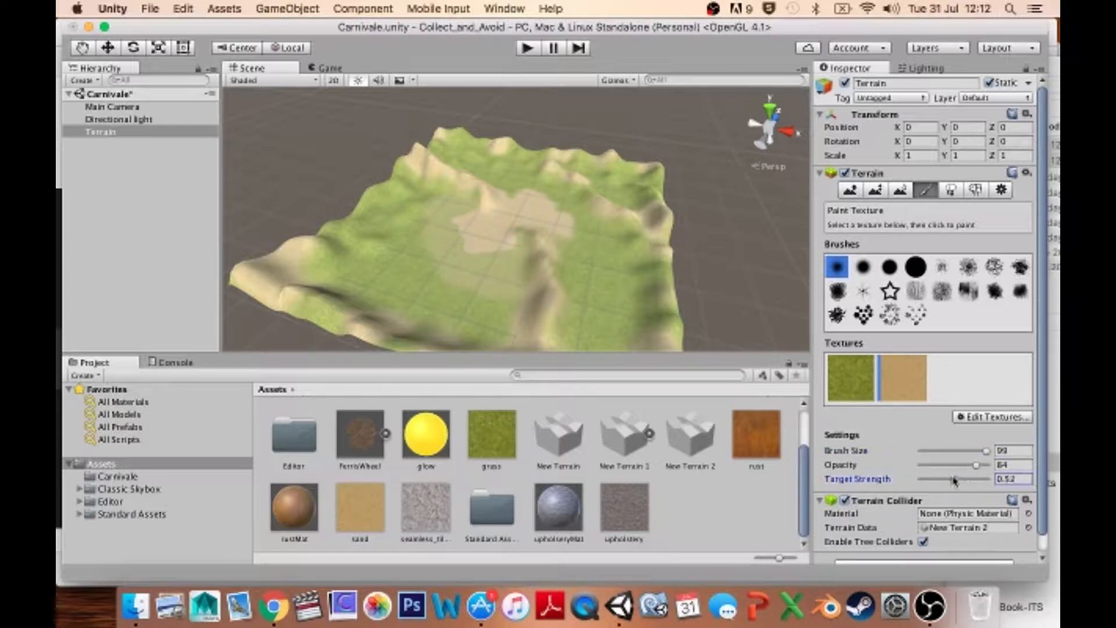
mouse_move(462, 215)
left_mouse_down()
mouse_move(478, 252)
mouse_move(509, 250)
left_mouse_up()
- Set the texture brush to size 62, opacity 86 and target strength 0.96
left_click(985, 480)
left_click(958, 465)
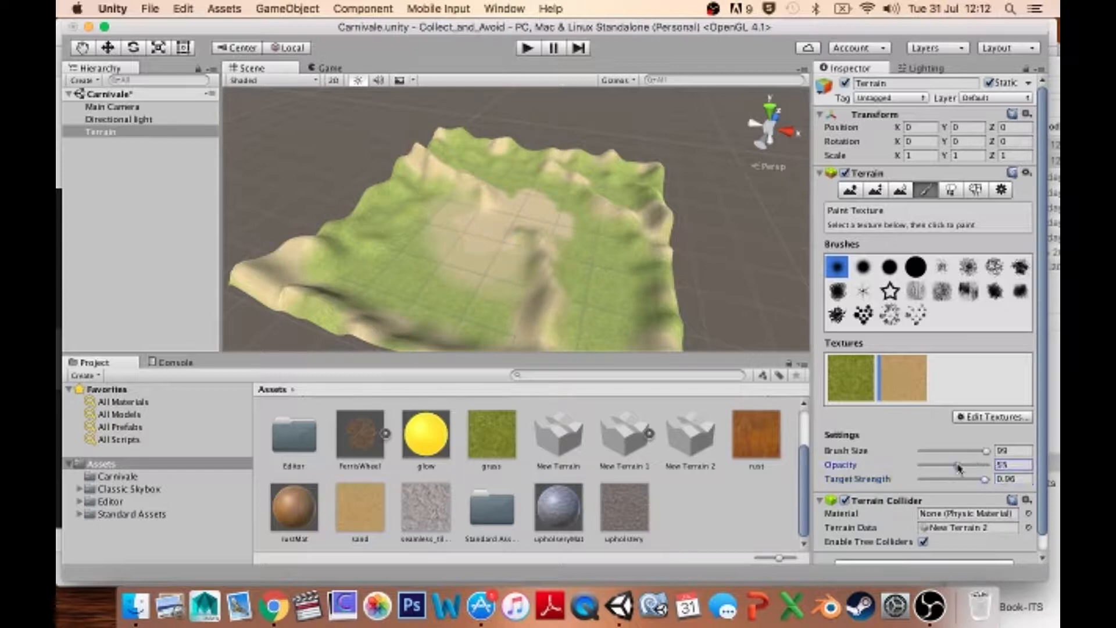
left_click(960, 452)
left_click_drag(959, 466, 978, 466)
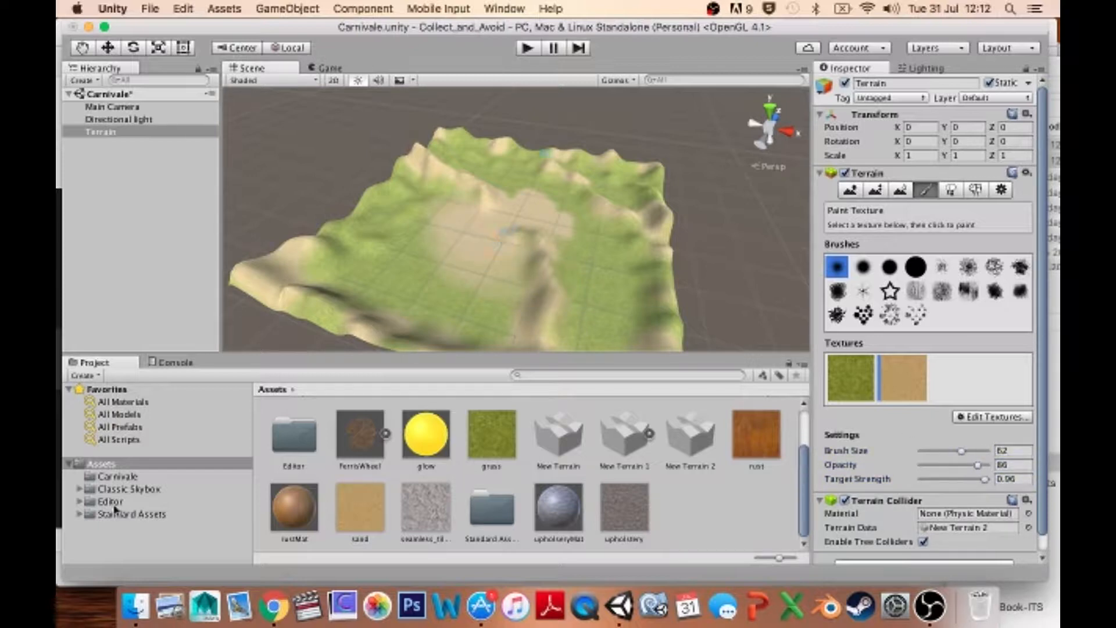
- Place the FPSController prefab from the Standard Assets FirstPersonCharacter folder on the terrain's central sandy area
left_click(78, 514)
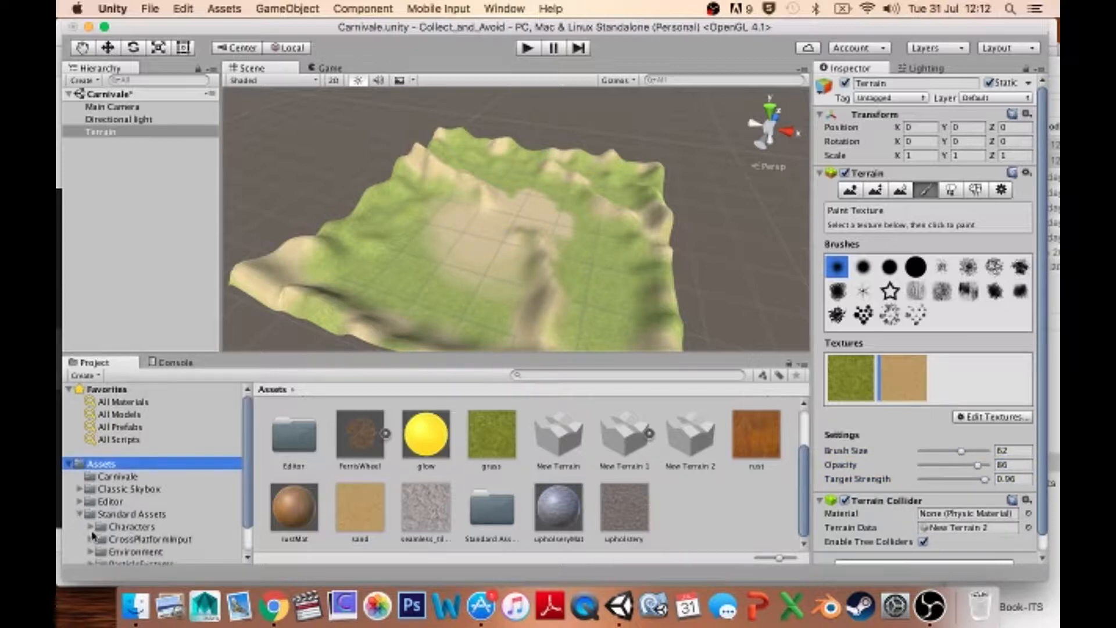
left_click(90, 527)
scroll(150, 535, "down", 3)
left_click(115, 468)
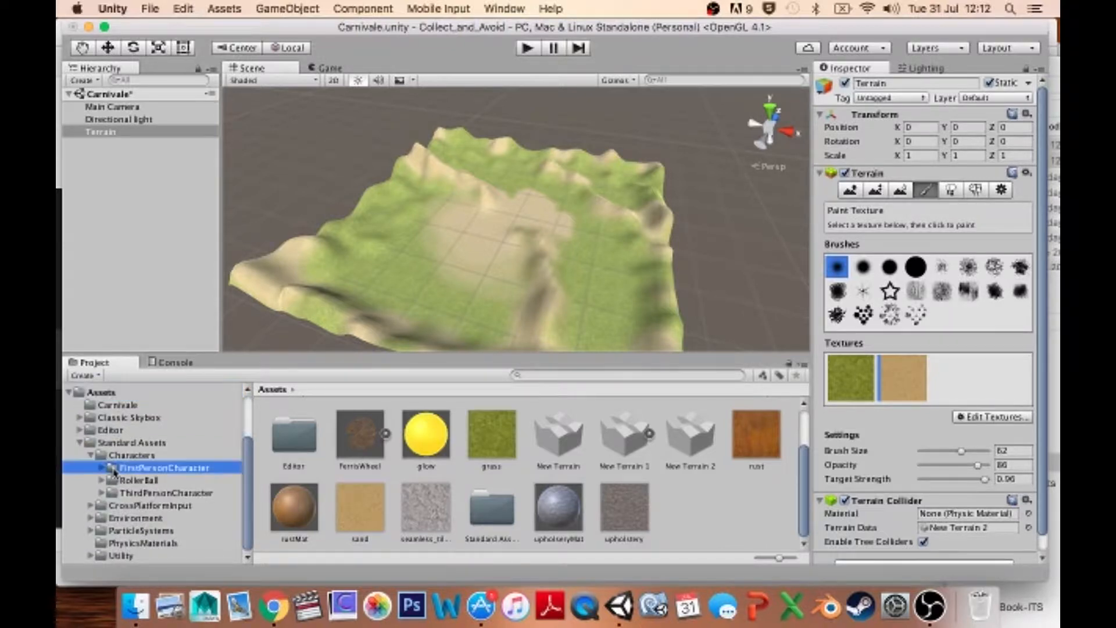
left_click(414, 430)
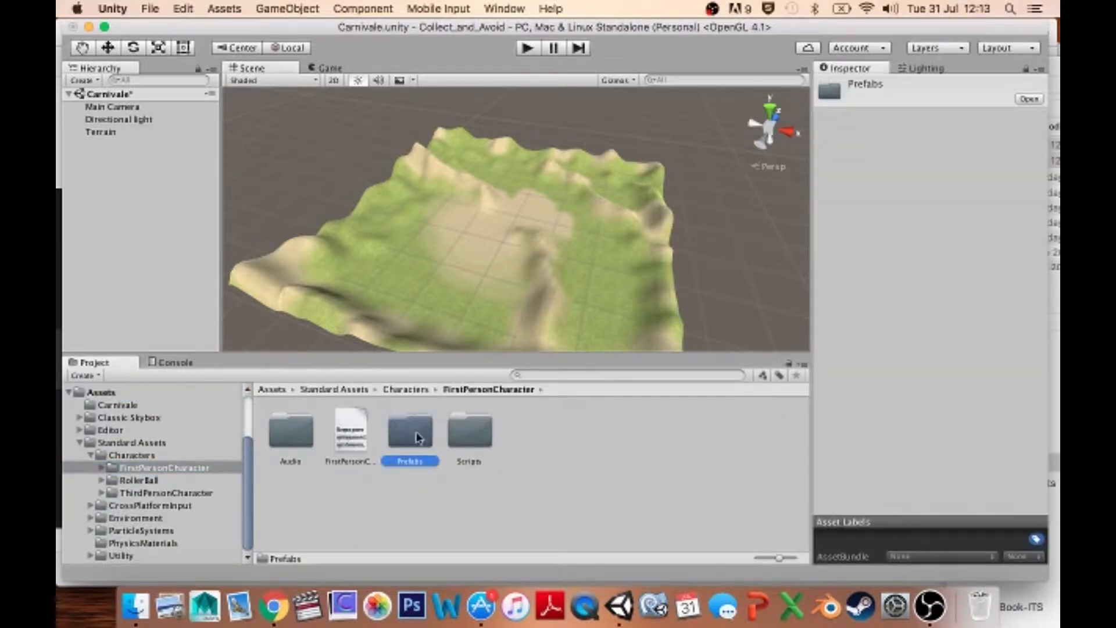
double_click(416, 437)
left_click_drag(290, 430, 514, 217)
key("f")
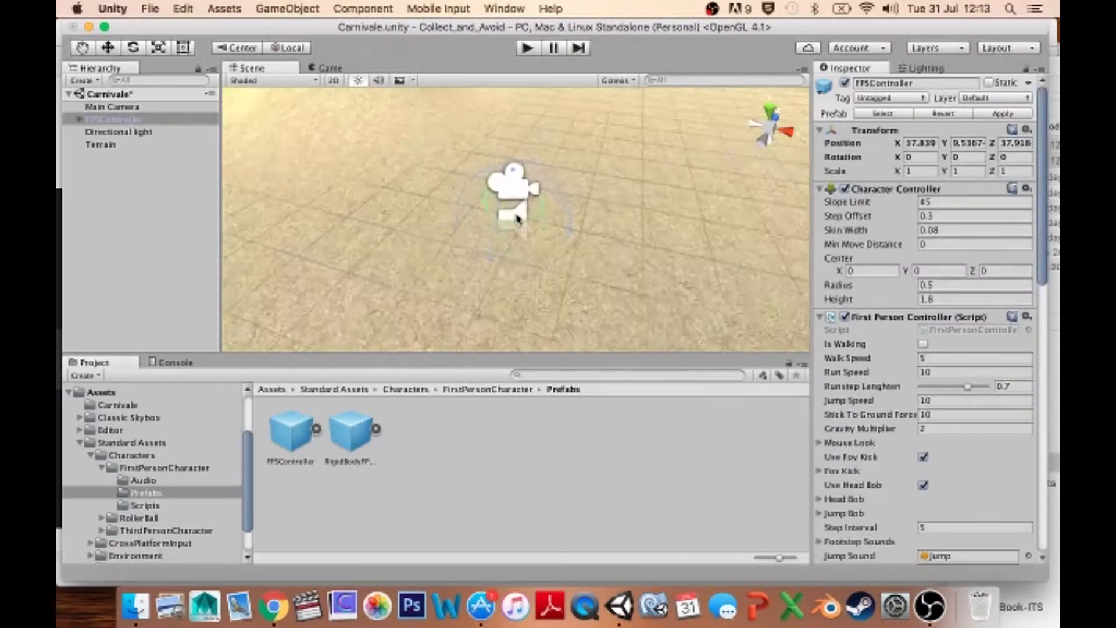
- Raise the FPSController to about Y 1.79 and rotate it to about 214.64° around its vertical axis
left_click_drag(565, 274, 548, 225, "alt")
scroll(553, 229, "down", 8)
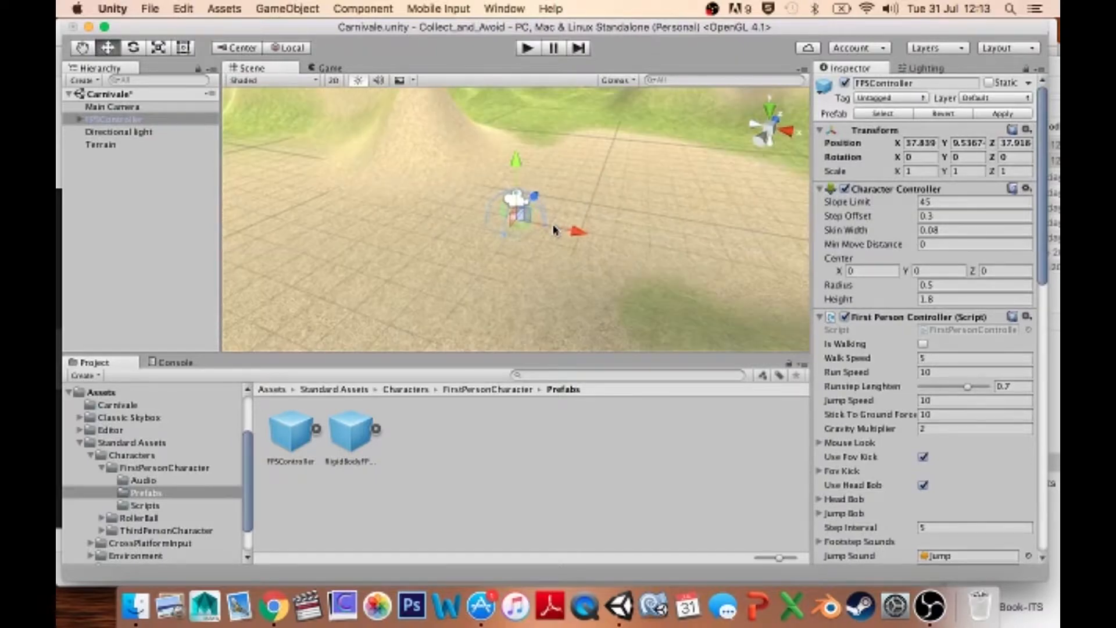
scroll(552, 229, "down", 5)
left_click_drag(515, 163, 517, 128)
scroll(569, 202, "down", 10)
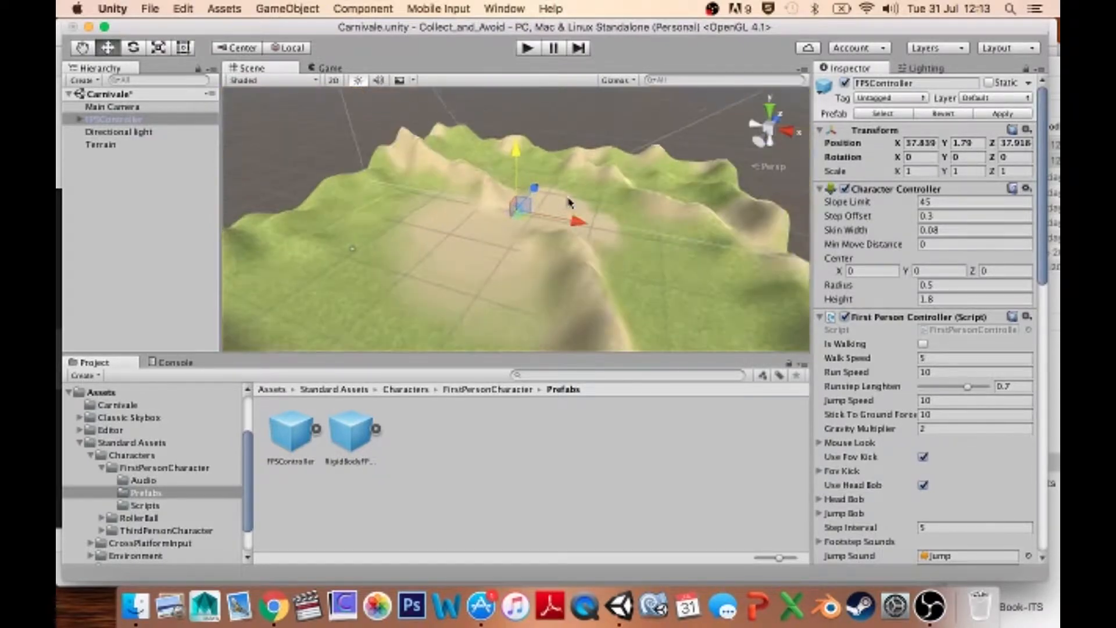
key("e")
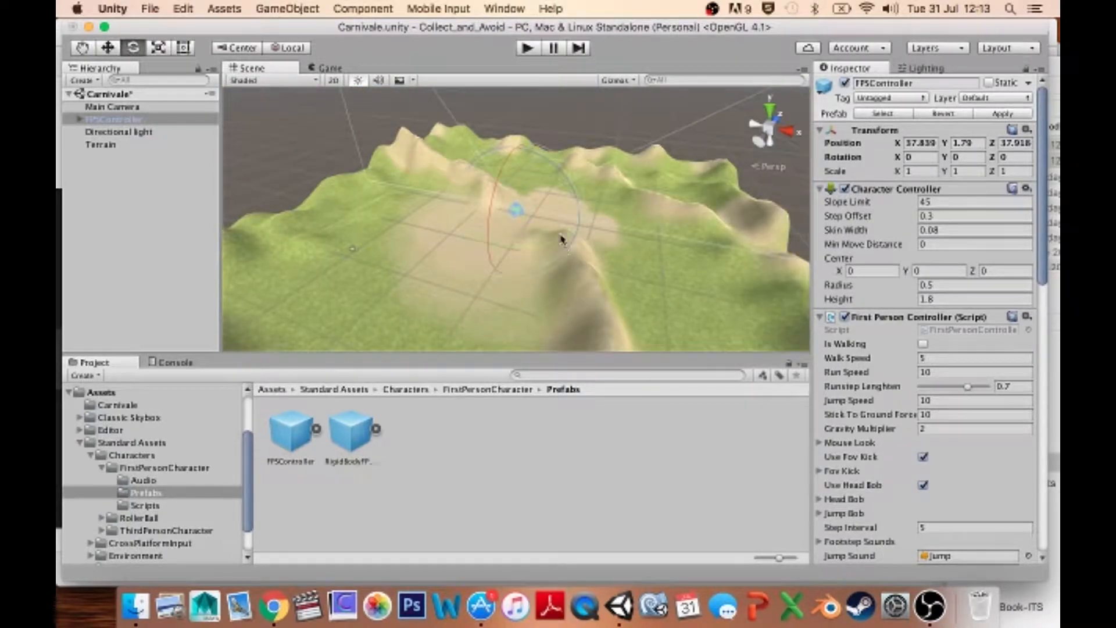
left_click_drag(561, 239, 390, 253)
left_click_drag(562, 238, 514, 246)
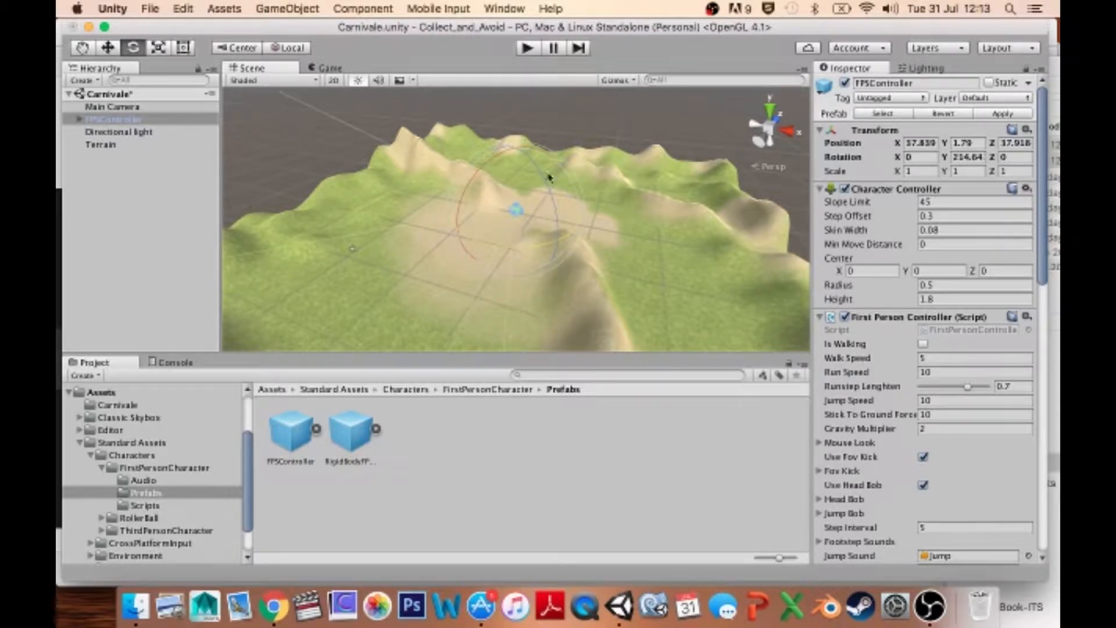
- Play-test the scene to check the first-person view of the terrain, and stop it again
left_click(527, 48)
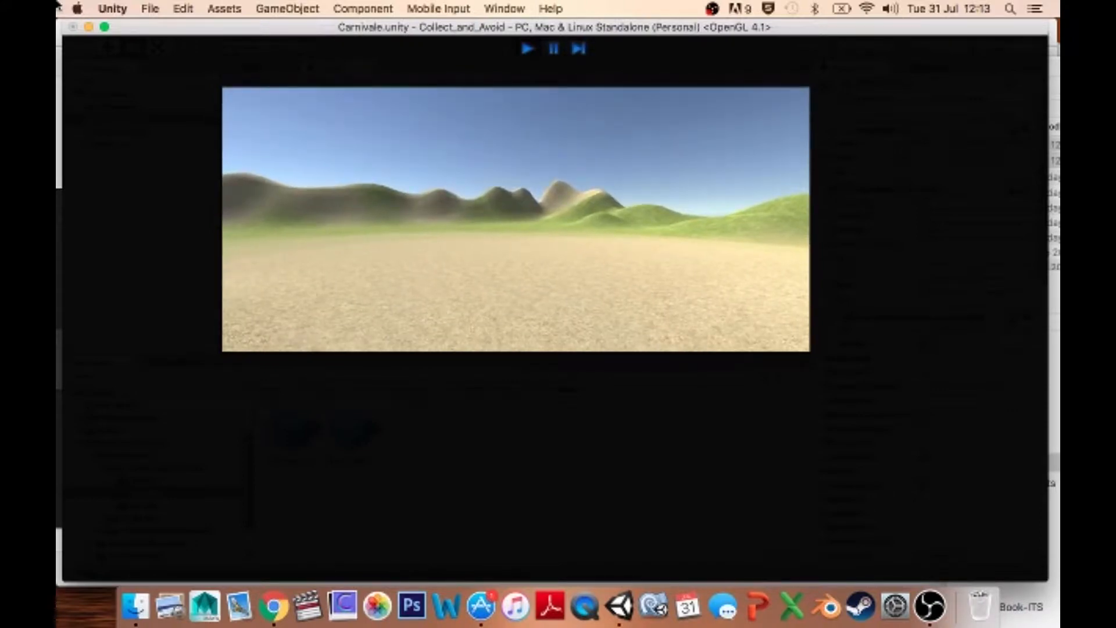
key("super+p")
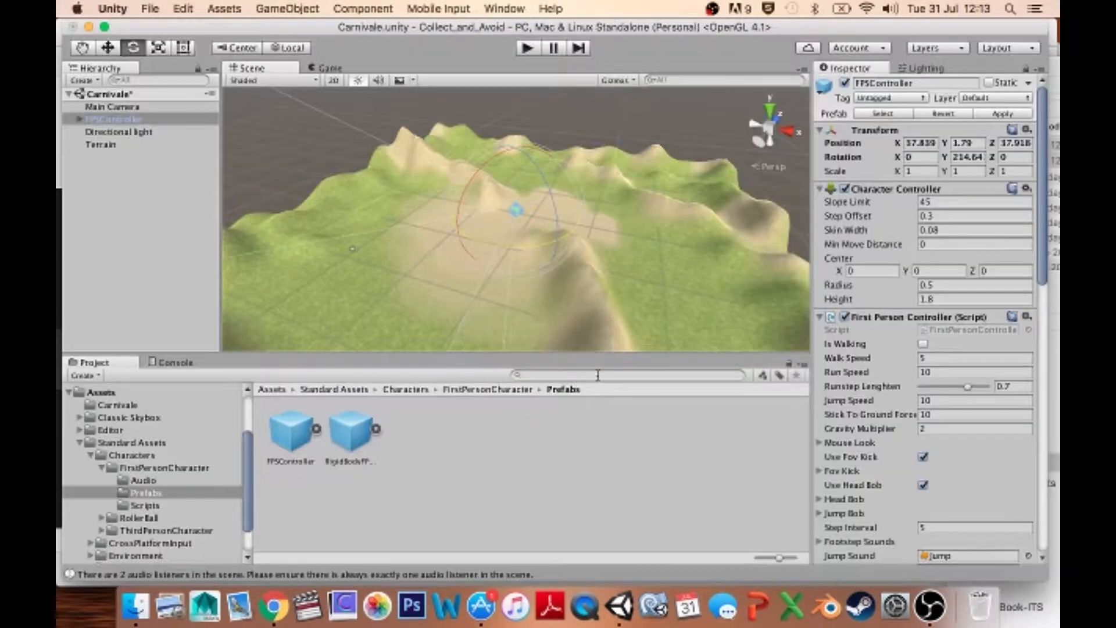
- Place the FerrisWheel at the edge of the sand at about X 24.7, Z 30.2, turned about -11.3° around Y
left_click(102, 393)
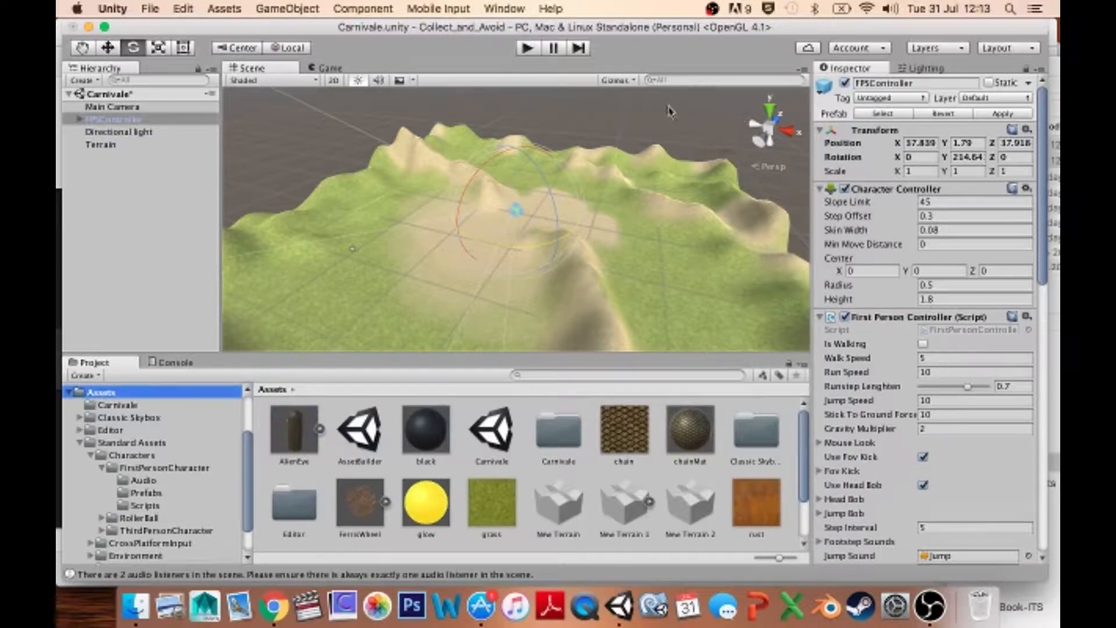
left_click_drag(557, 192, 194, 207, "alt")
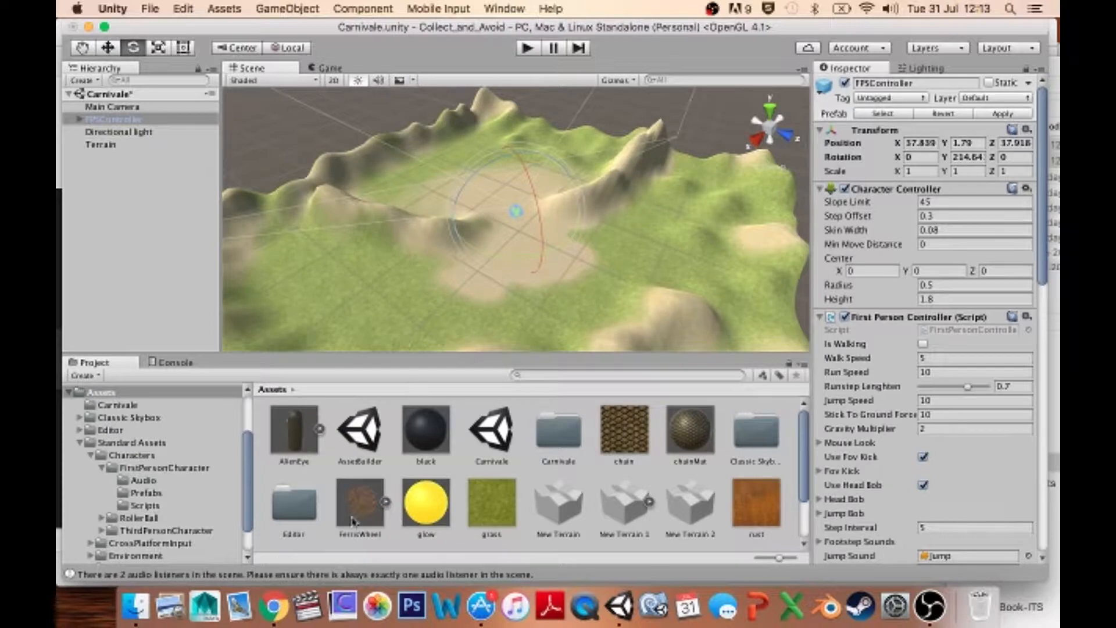
left_click_drag(352, 519, 519, 174)
left_click_drag(398, 192, 550, 127, "alt")
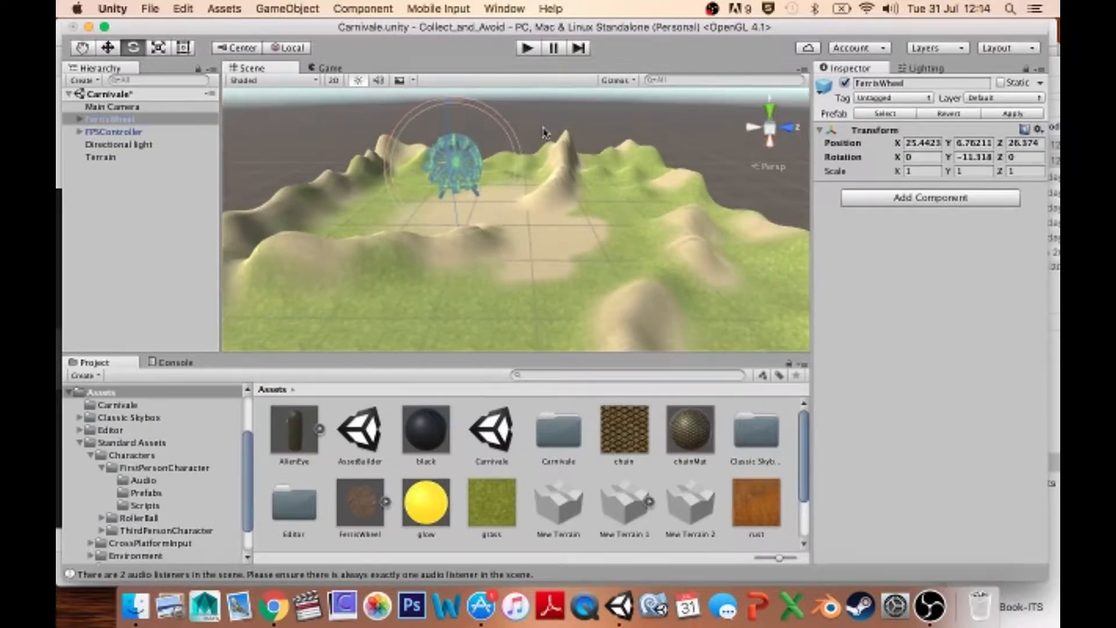
left_click_drag(508, 165, 635, 178)
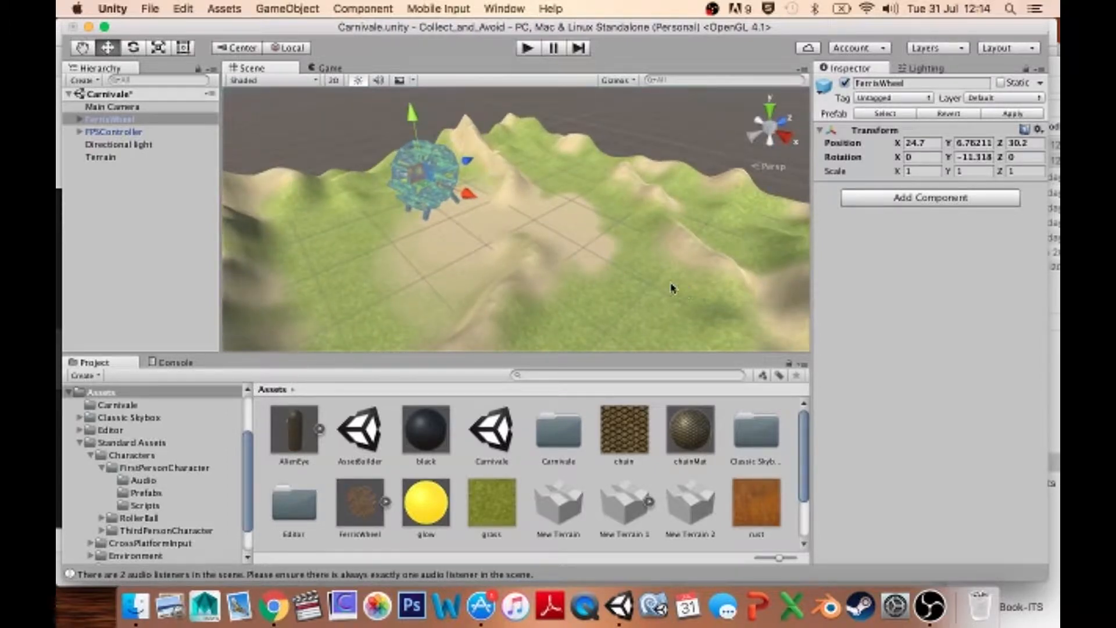
- Add an AlienEye to the sand near the Ferris wheel and rotate it to about -128.84° around Y
left_click_drag(511, 227, 261, 367, "alt")
left_click_drag(300, 444, 475, 210)
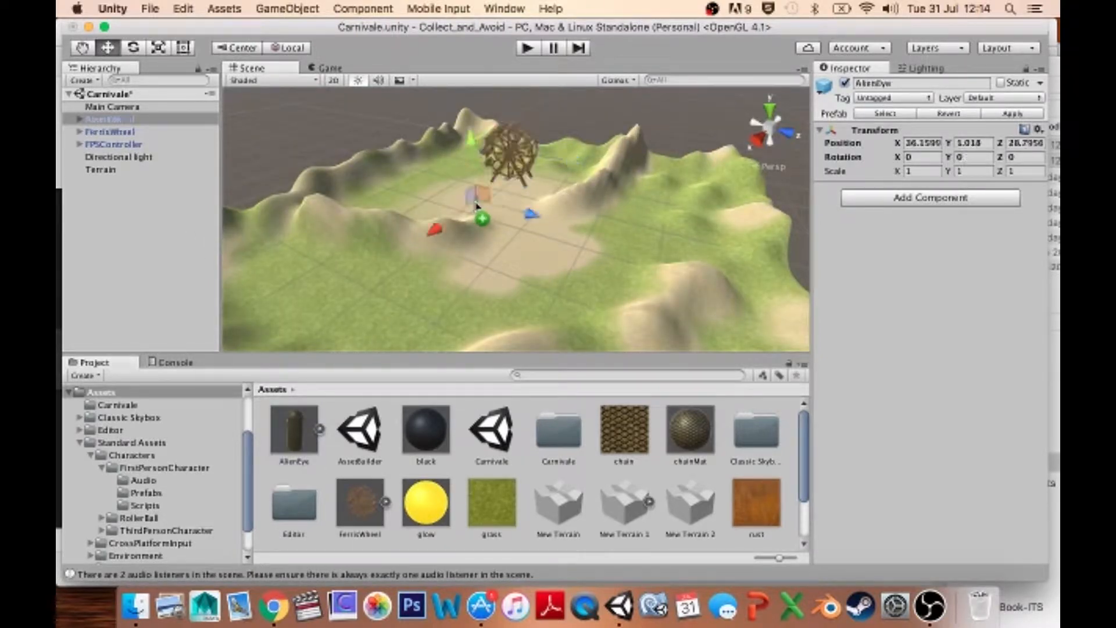
key("f")
key("e")
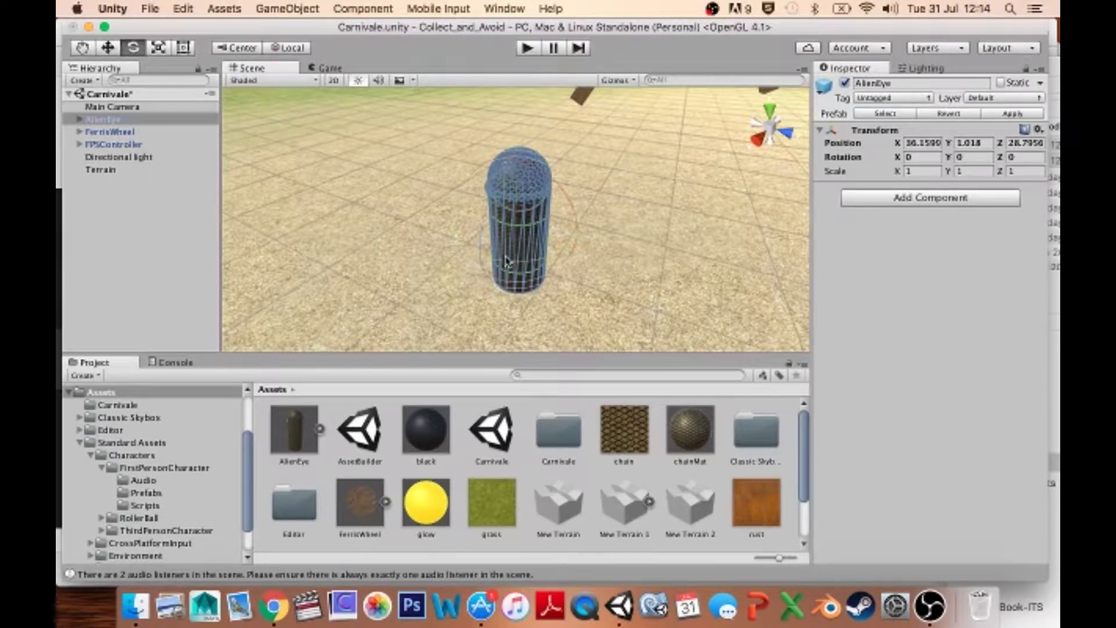
left_click_drag(509, 264, 652, 236)
left_click(661, 157)
- Switch the transform handles to global orientation and move the AlienEye to about X 44.1, Z 39 on the sand
left_click_drag(541, 285, 552, 204, "alt")
scroll(552, 220, "down", 5)
scroll(552, 220, "down", 8)
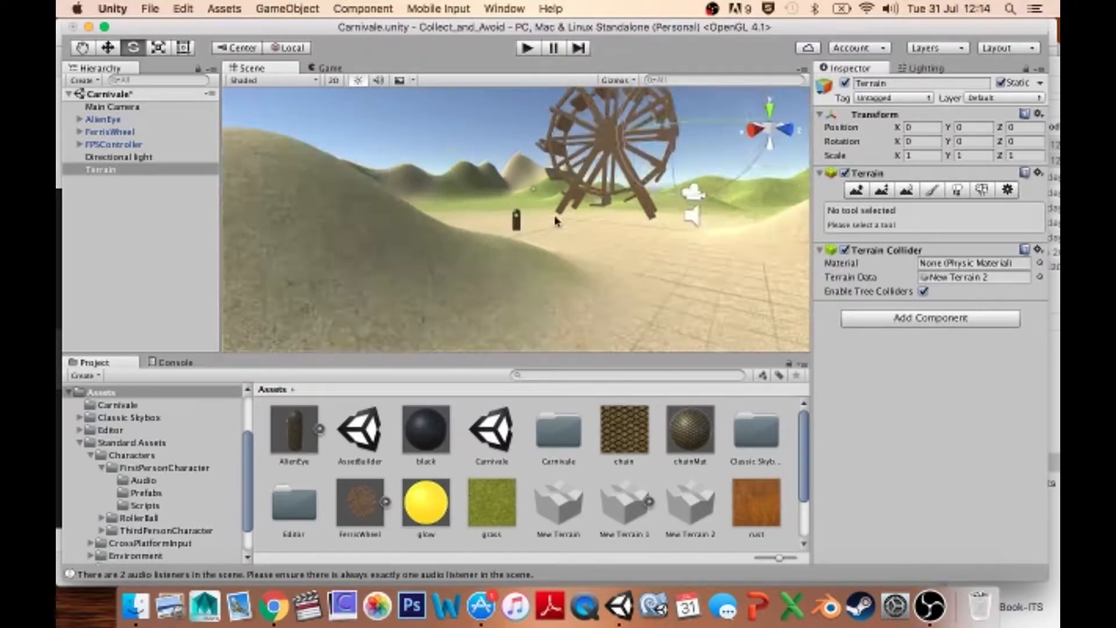
left_click_drag(526, 293, 471, 346, "alt")
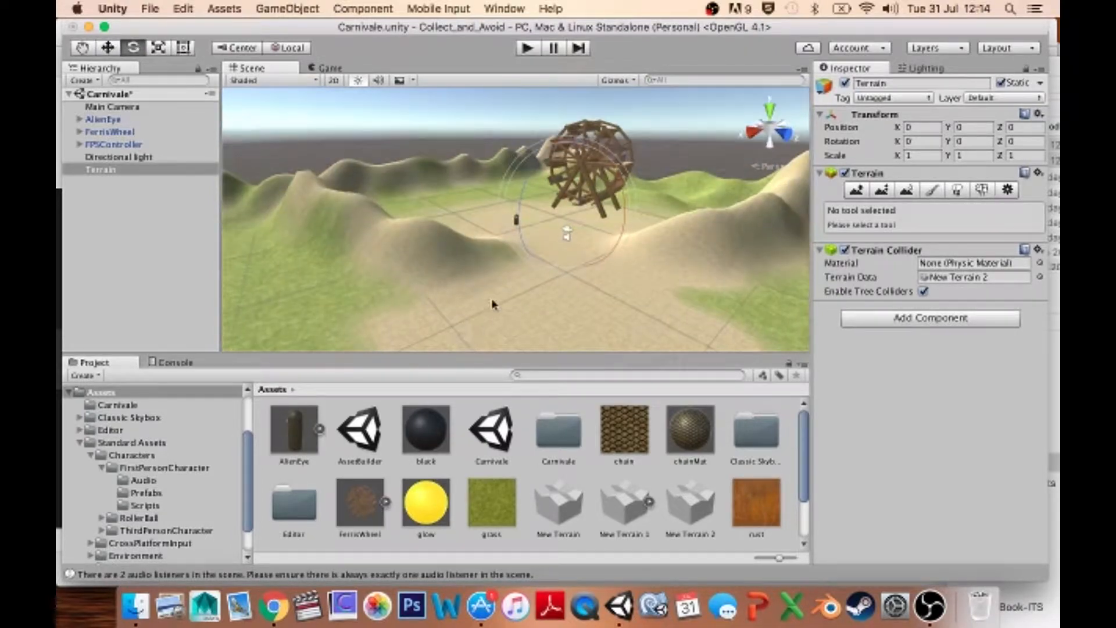
key("w")
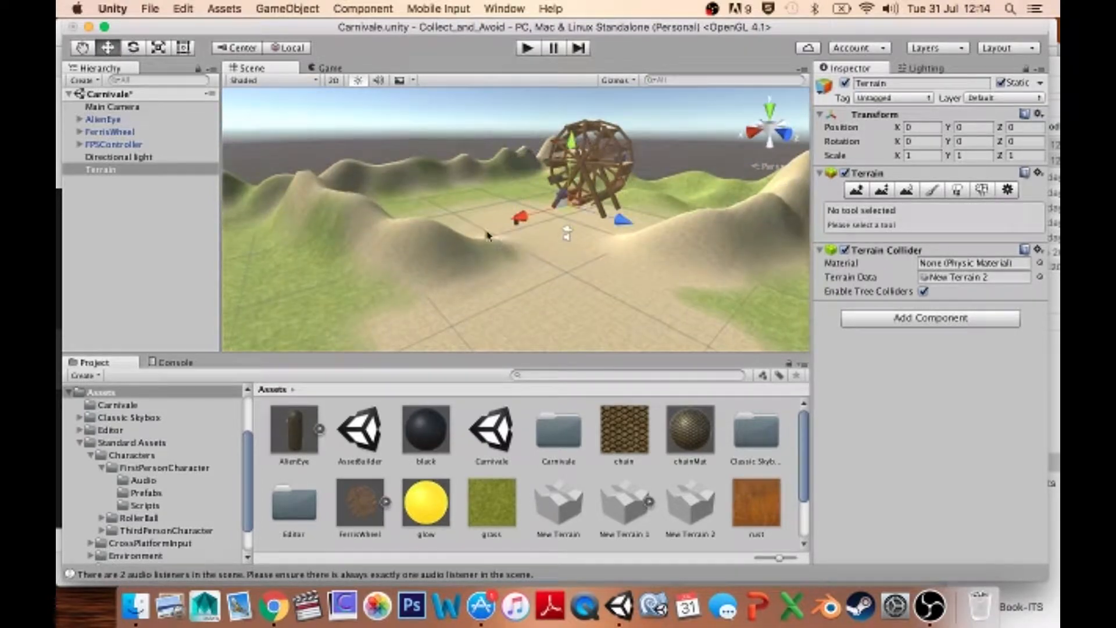
left_click(107, 121)
left_click(286, 48)
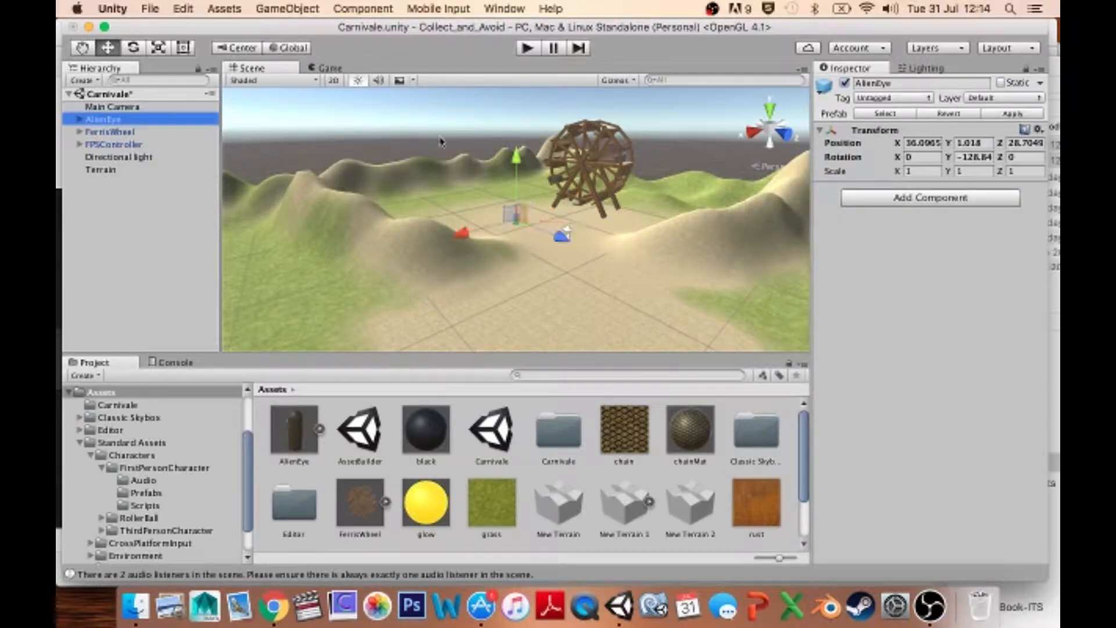
left_click_drag(562, 244, 620, 263)
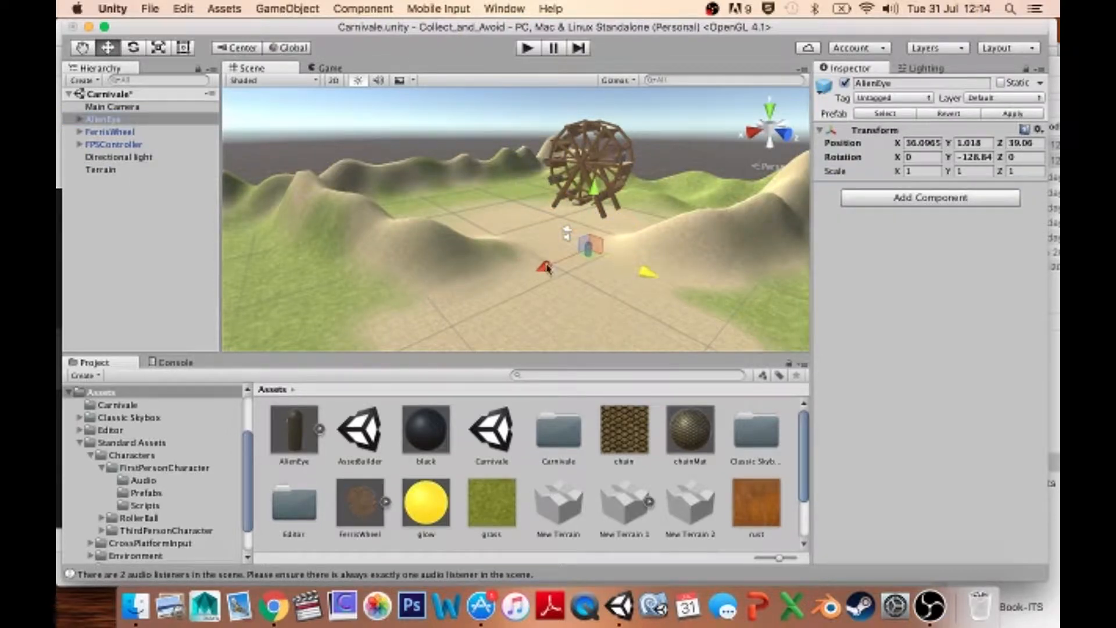
left_click_drag(547, 267, 577, 254)
- Set the AlienEye's scale to 3 on the X, Y and Z axes
key("e")
key("r")
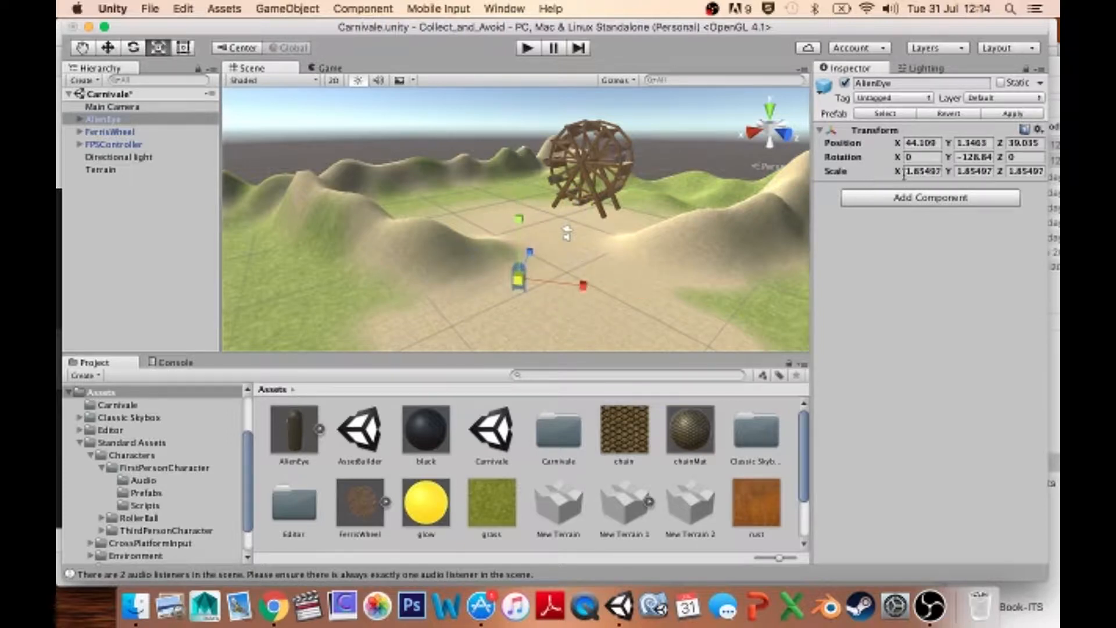
left_click(907, 173)
type("3")
key("Tab")
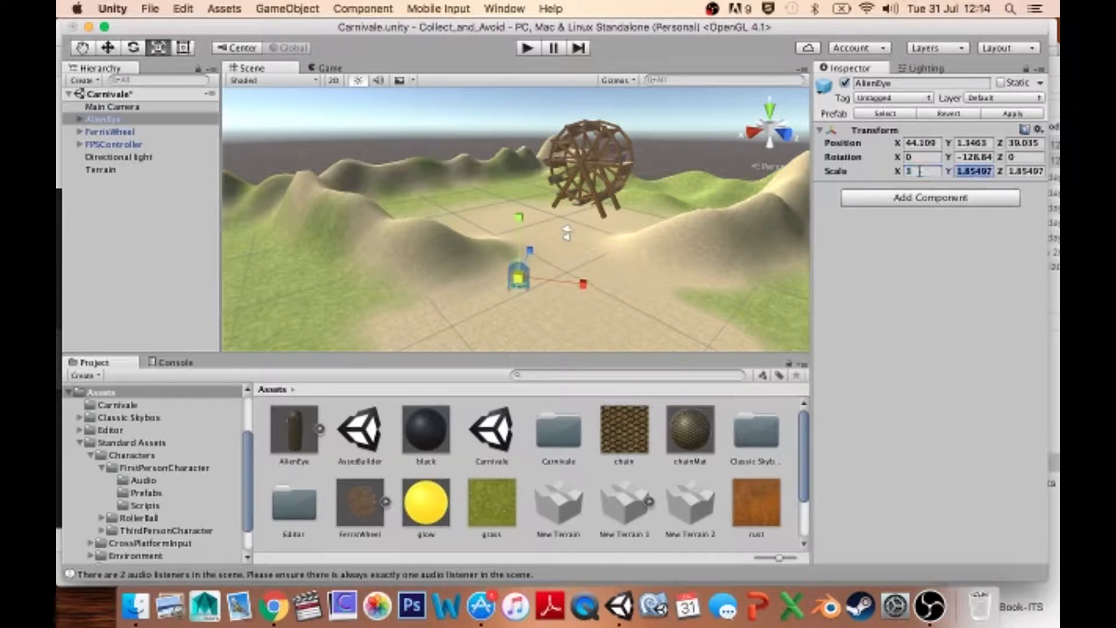
type("3")
key("Tab")
type("3")
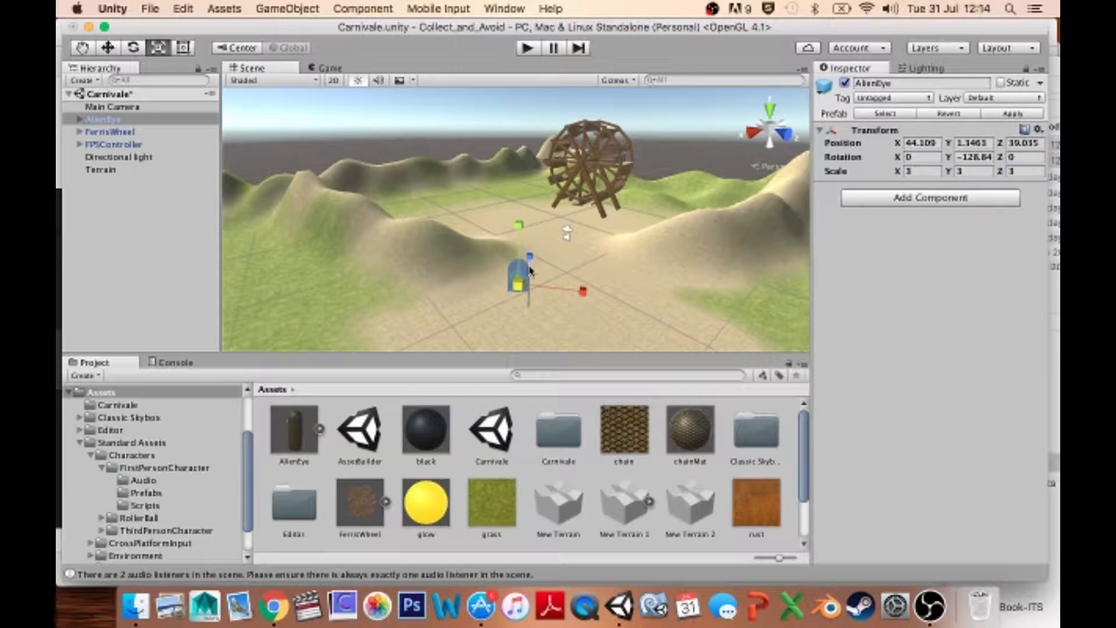
- Move the enlarged AlienEye beside the ridge to about X 42.07, Y 2.83, Z 35.65
type("w")
left_click_drag(521, 228, 562, 278)
left_click_drag(477, 262, 453, 262)
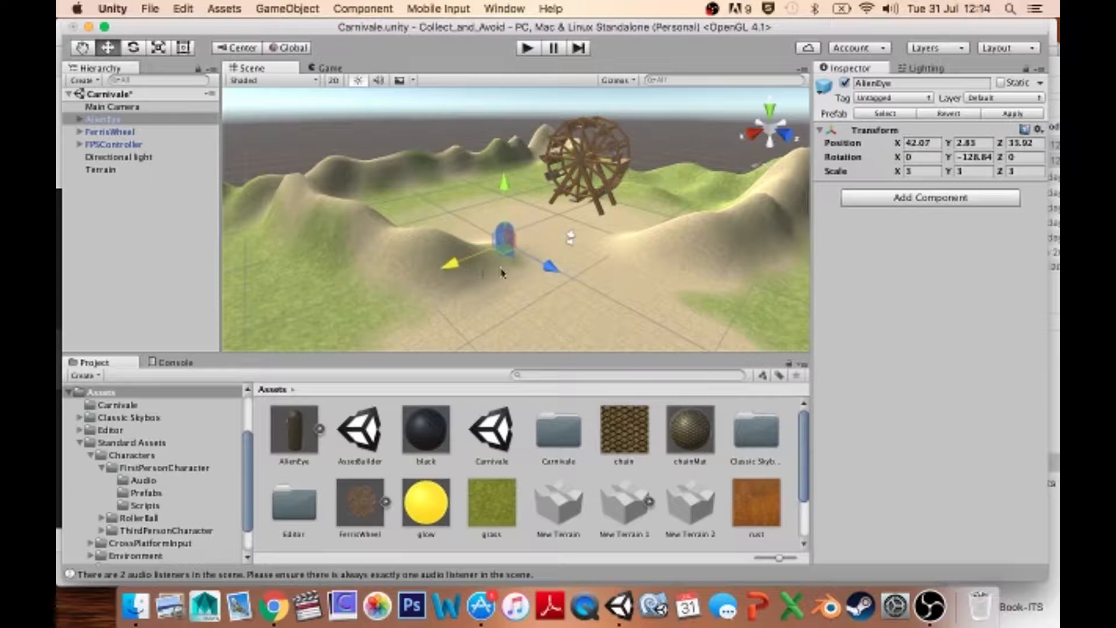
left_click_drag(553, 265, 564, 273)
- Duplicate the AlienEye and move the copy along its local X axis across the sandy entrance to about X 34.36, Z 40.47
key("super+d")
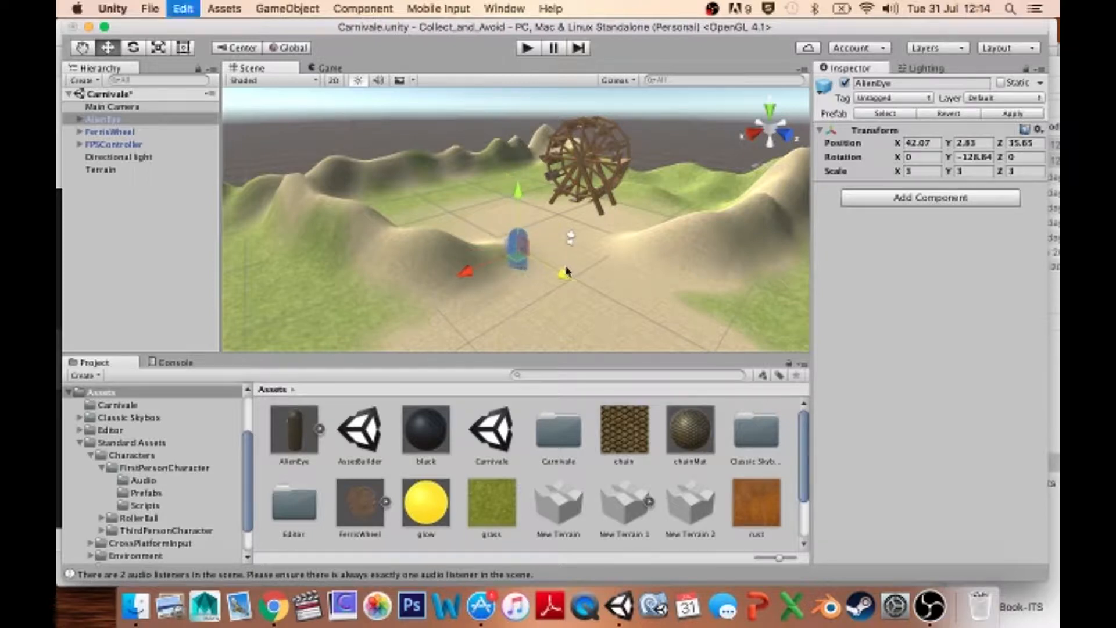
left_click(281, 49)
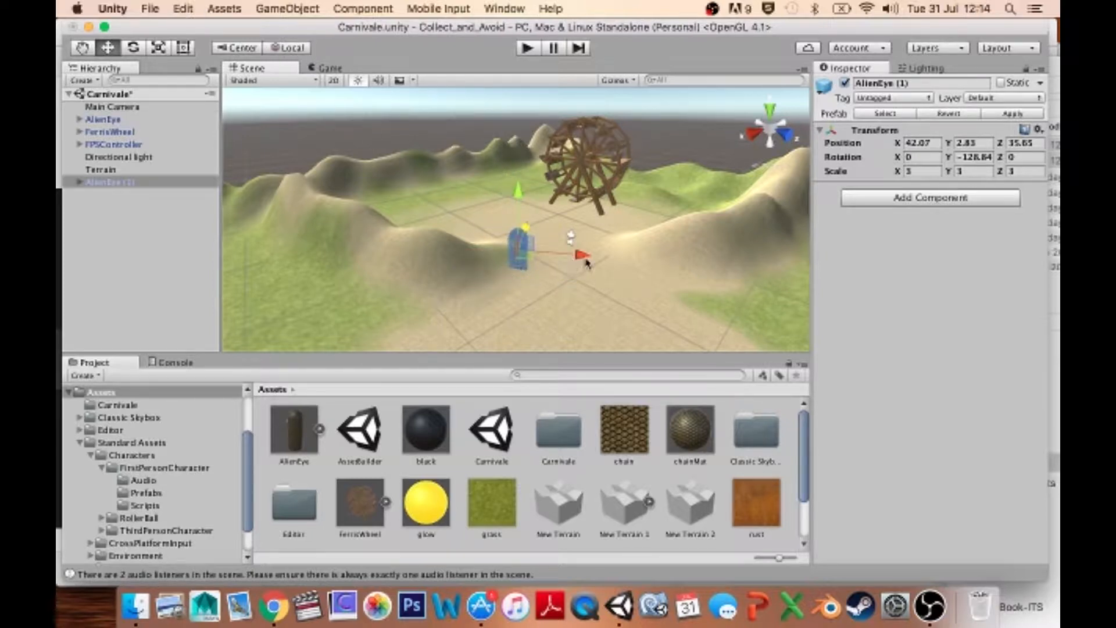
left_click_drag(586, 263, 688, 254)
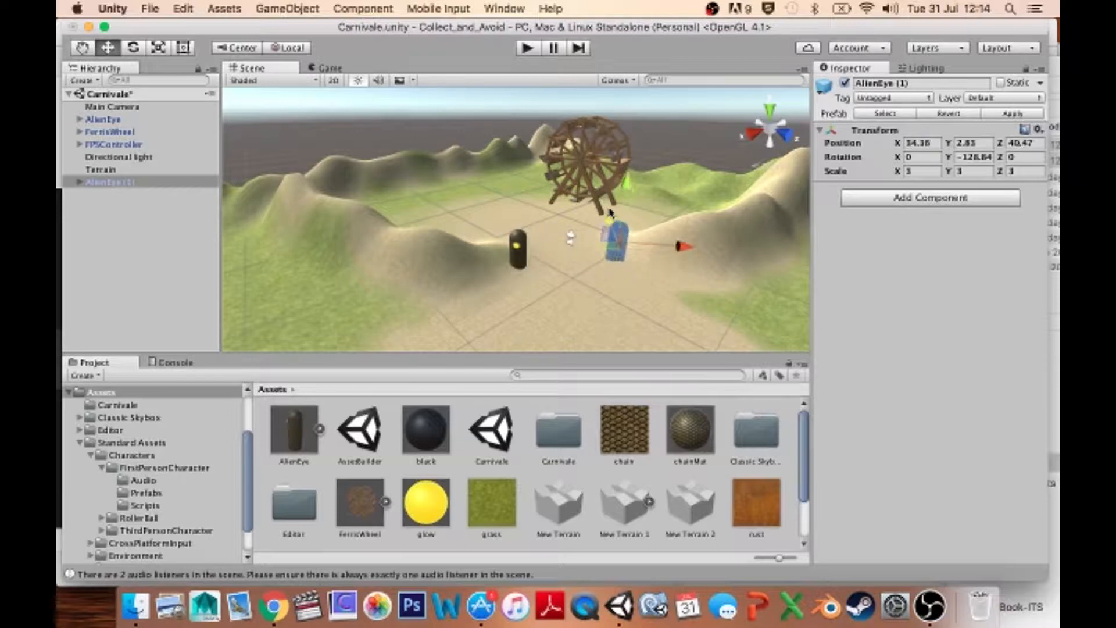
left_click_drag(610, 213, 610, 211)
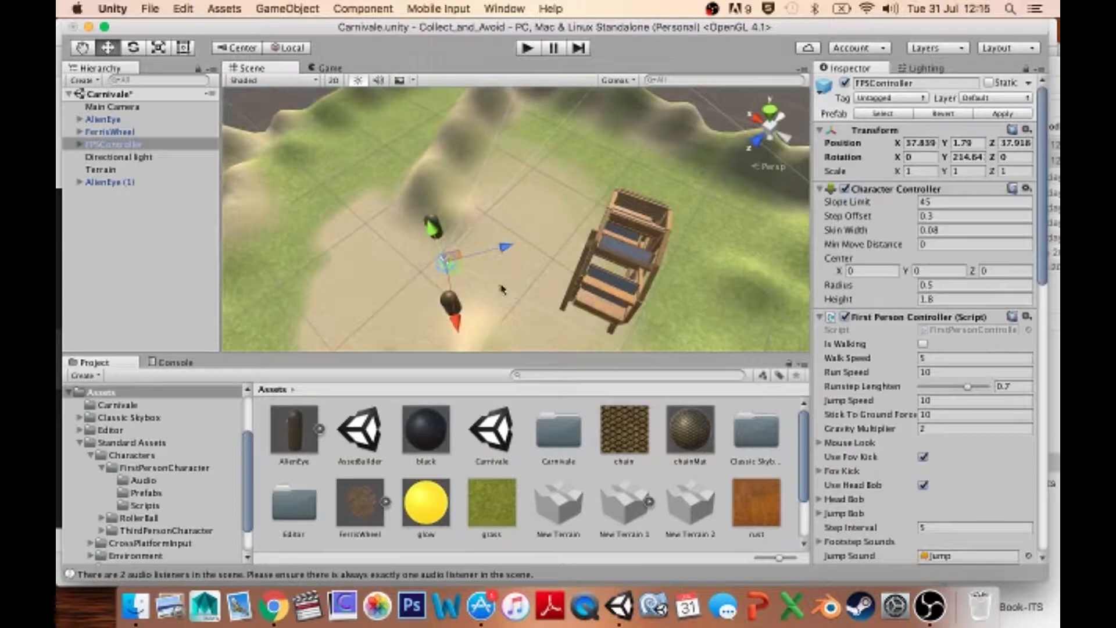
- Move the FPSController in front of the two AlienEyes to about X 41.02, Z 42.56 and save the scene
left_click_drag(465, 251, 444, 259)
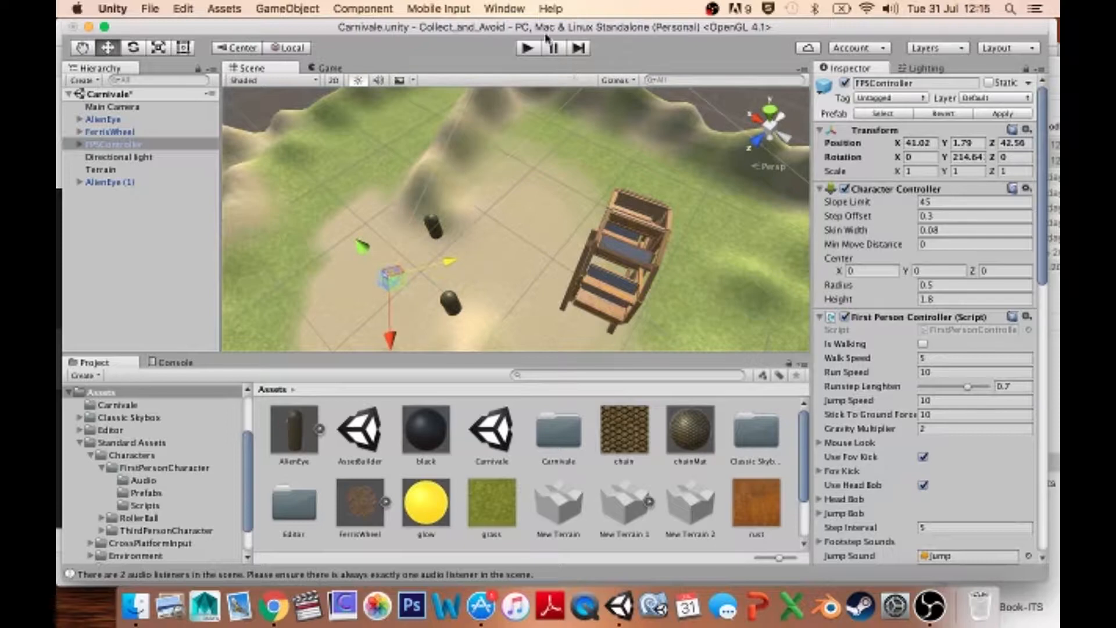
key("super+s")
- Play-test the saved scene to check the player's view of the AlienEyes and Ferris wheel, and stop it again
left_click(535, 52)
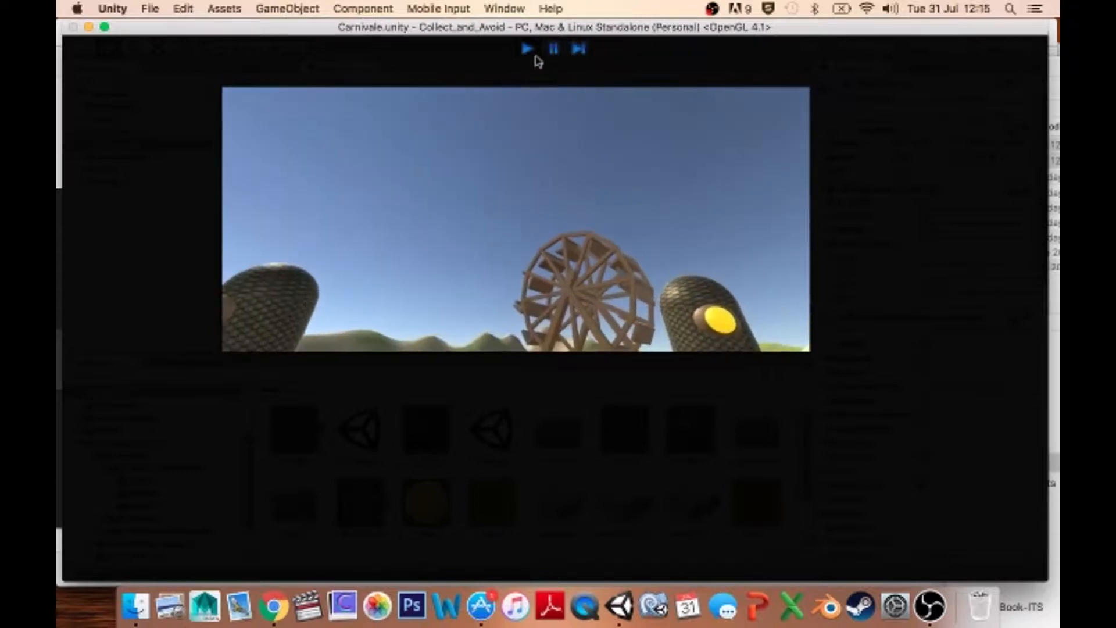
left_click(527, 49)
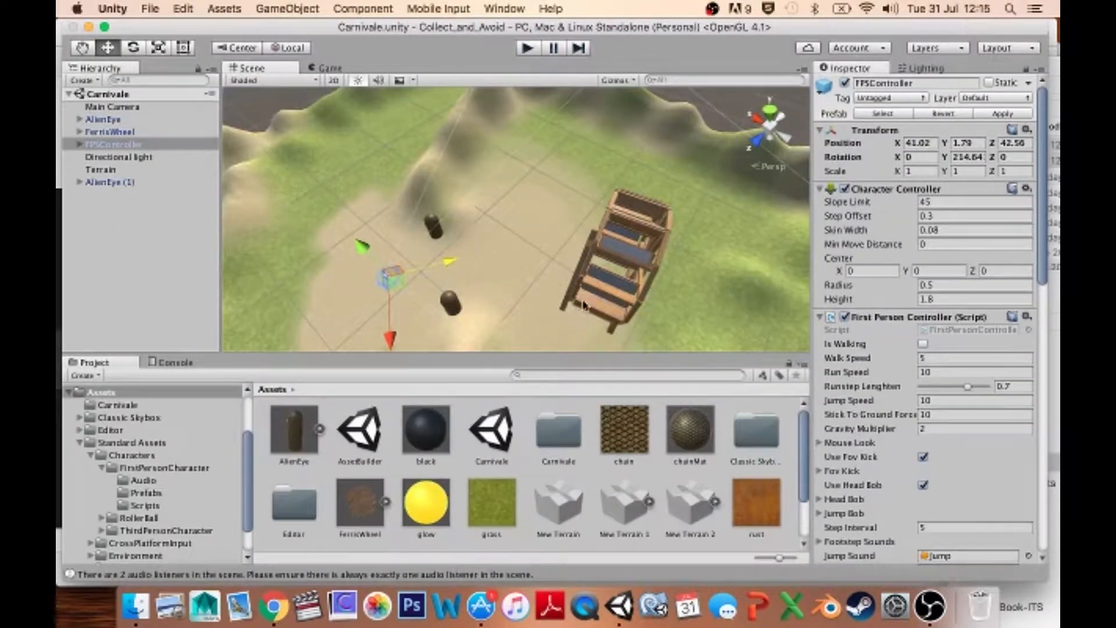
- Bring up the Lighting settings, re-dock their window beside the Inspector and leave the Scene lighting options showing
left_click_drag(492, 271, 568, 284, "alt")
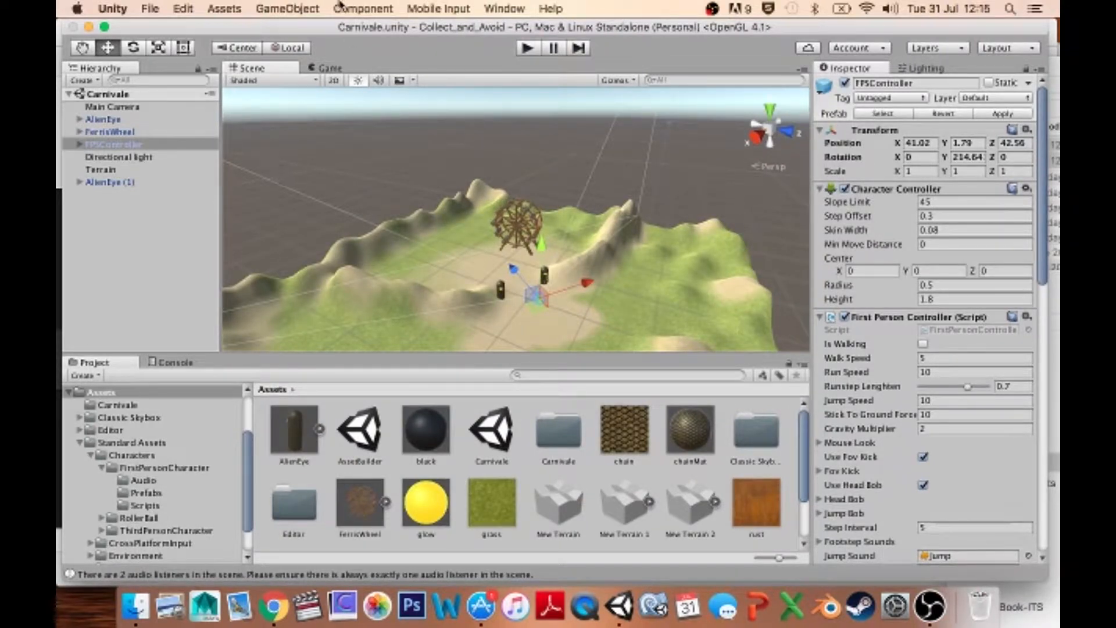
left_click(283, 10)
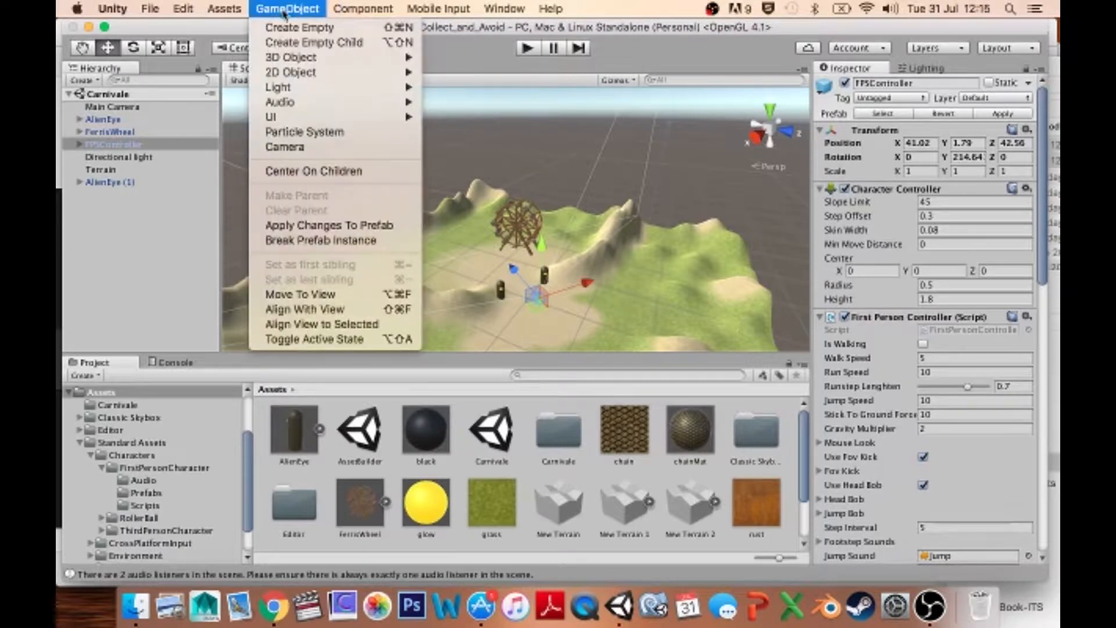
mouse_move(345, 90)
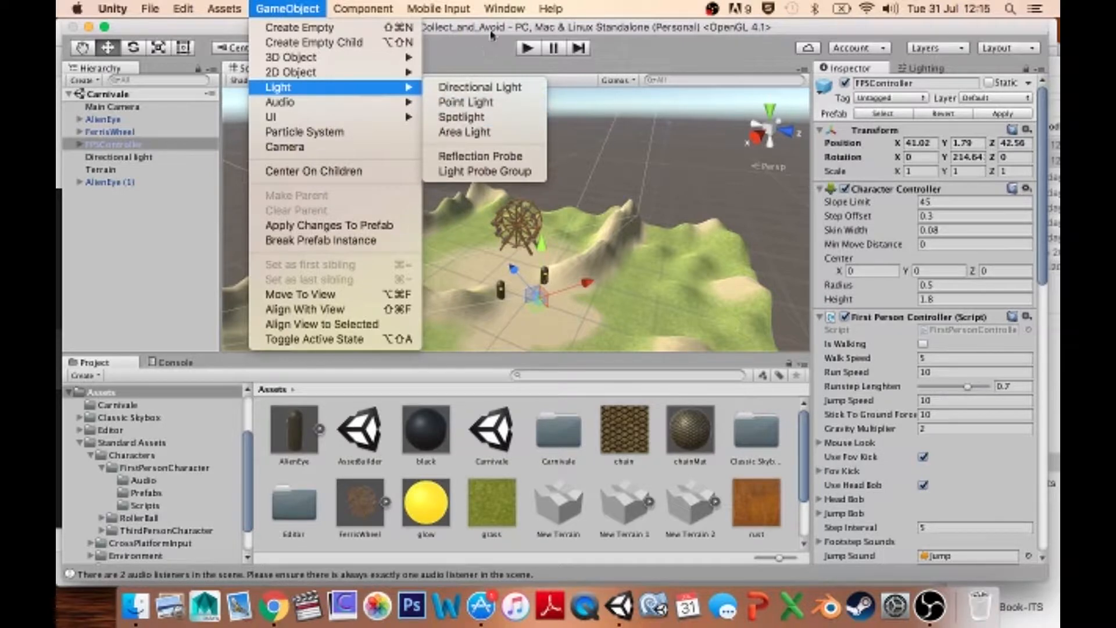
mouse_move(491, 11)
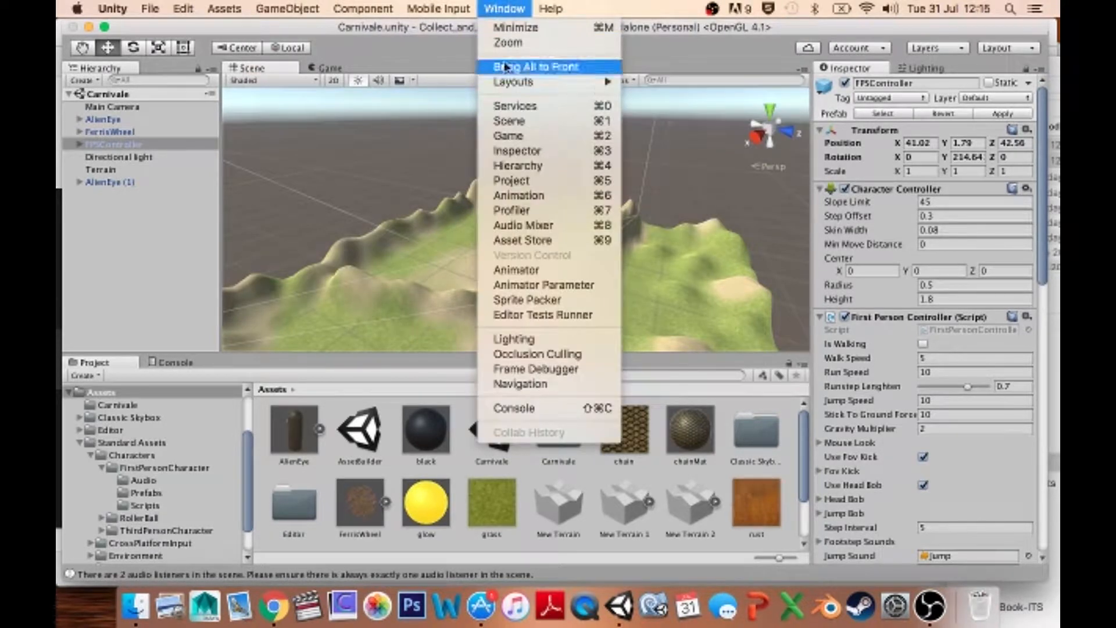
left_click(519, 342)
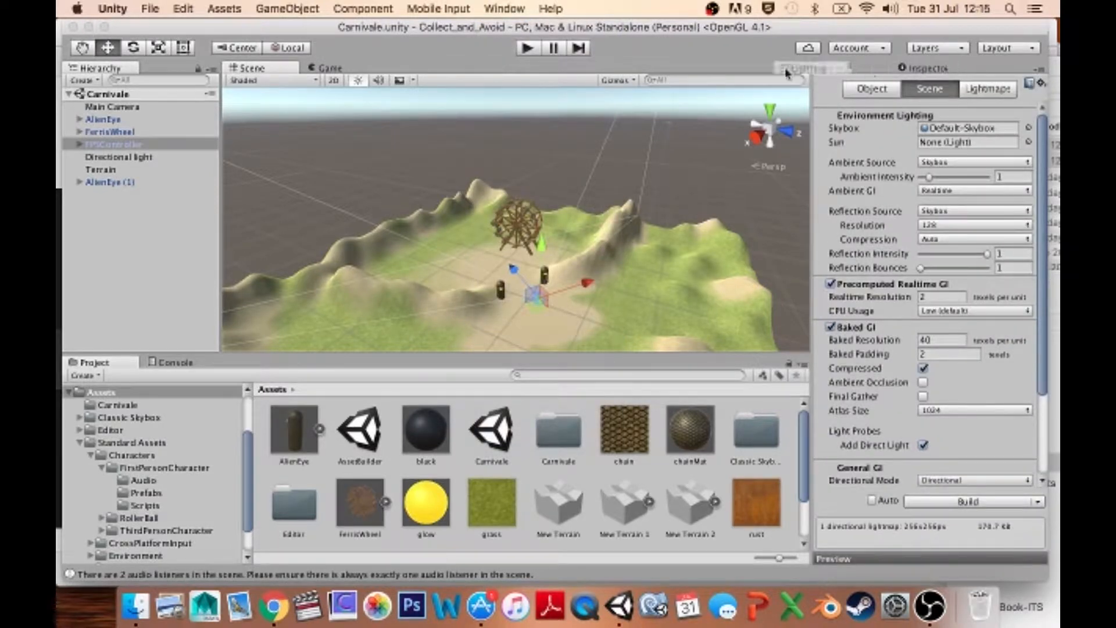
left_click_drag(785, 72, 691, 40)
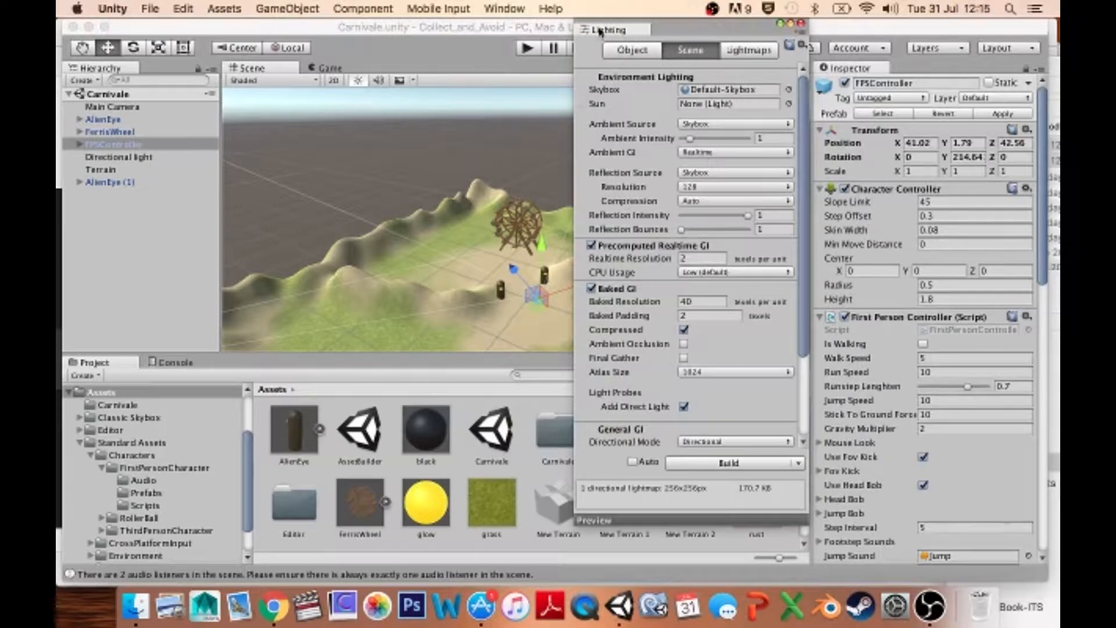
left_click_drag(600, 32, 910, 69)
left_click(866, 68)
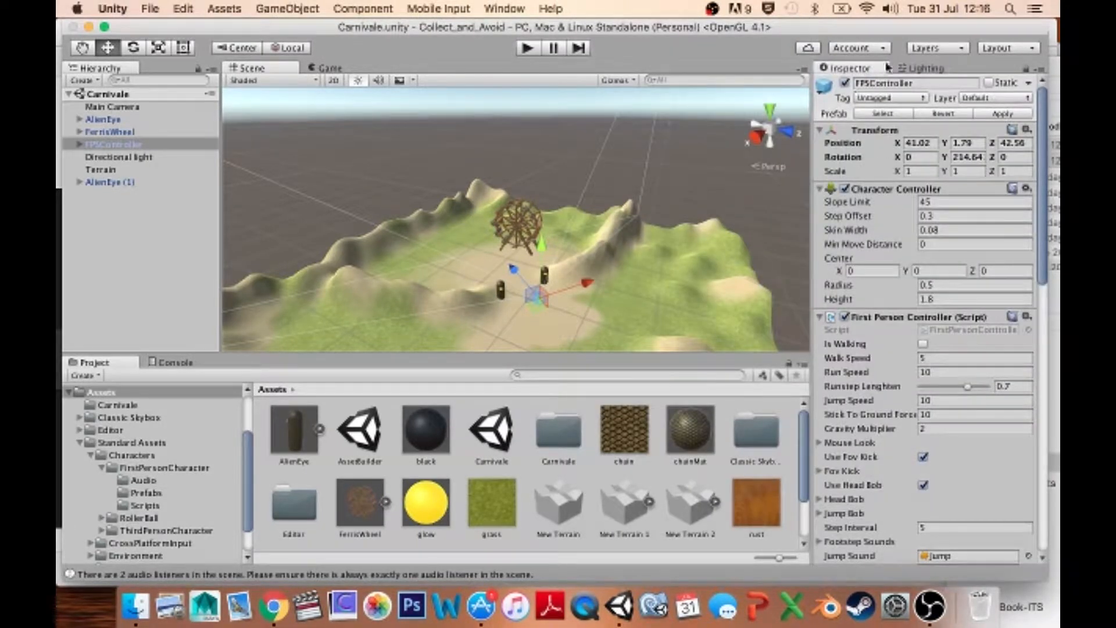
left_click(920, 69)
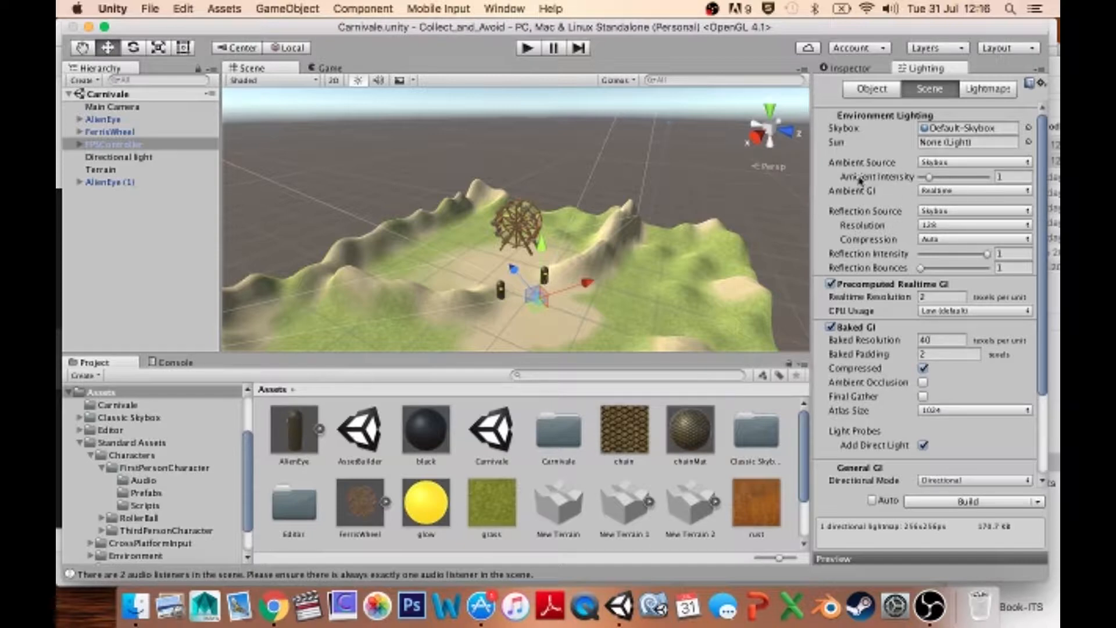
- Delete the existing Directional light and play-test the scene without it, stopping the test again
left_click(100, 158)
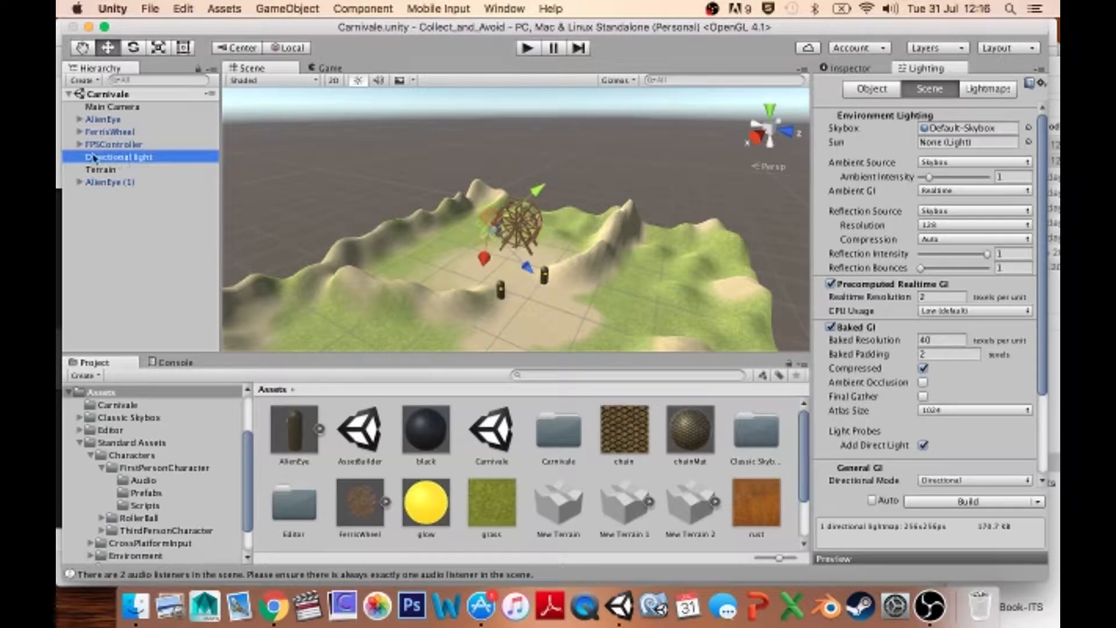
key("super+BackSpace")
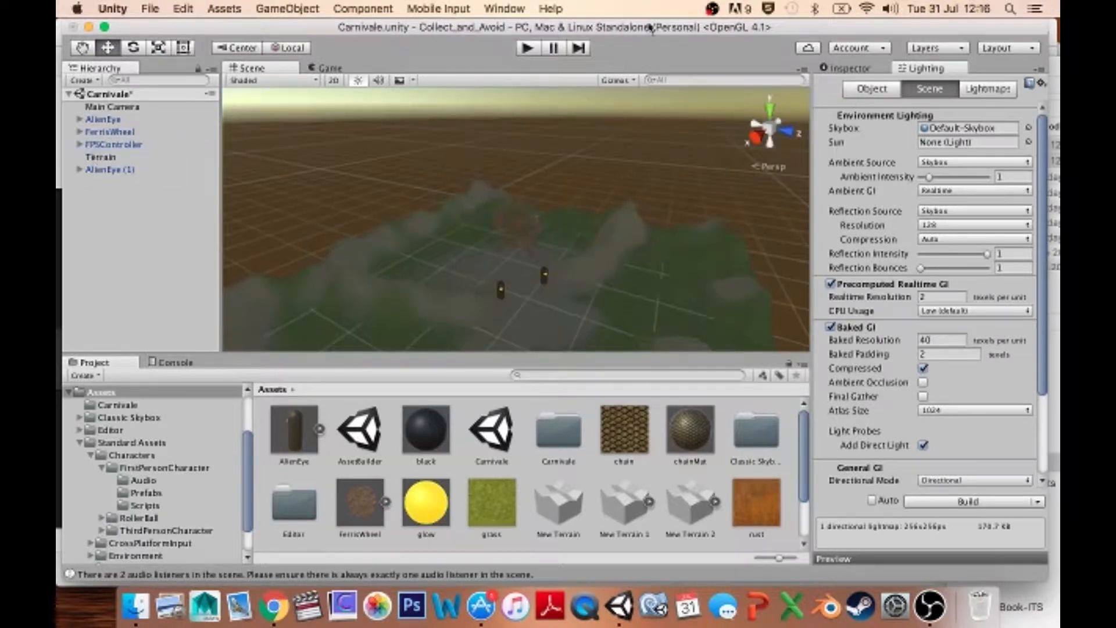
left_click(526, 48)
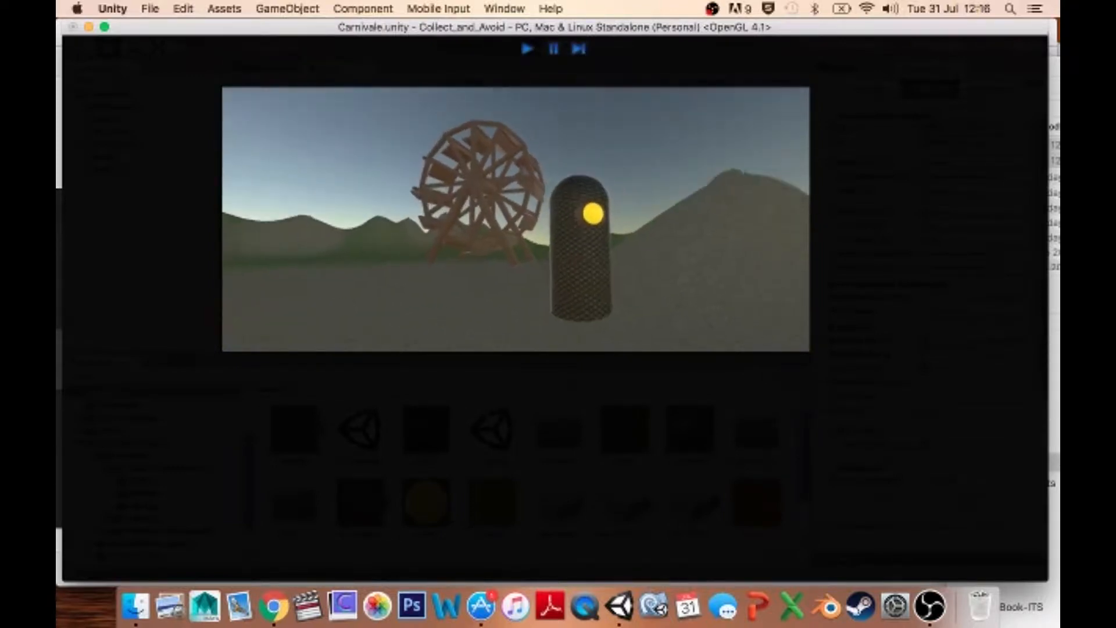
key("w")
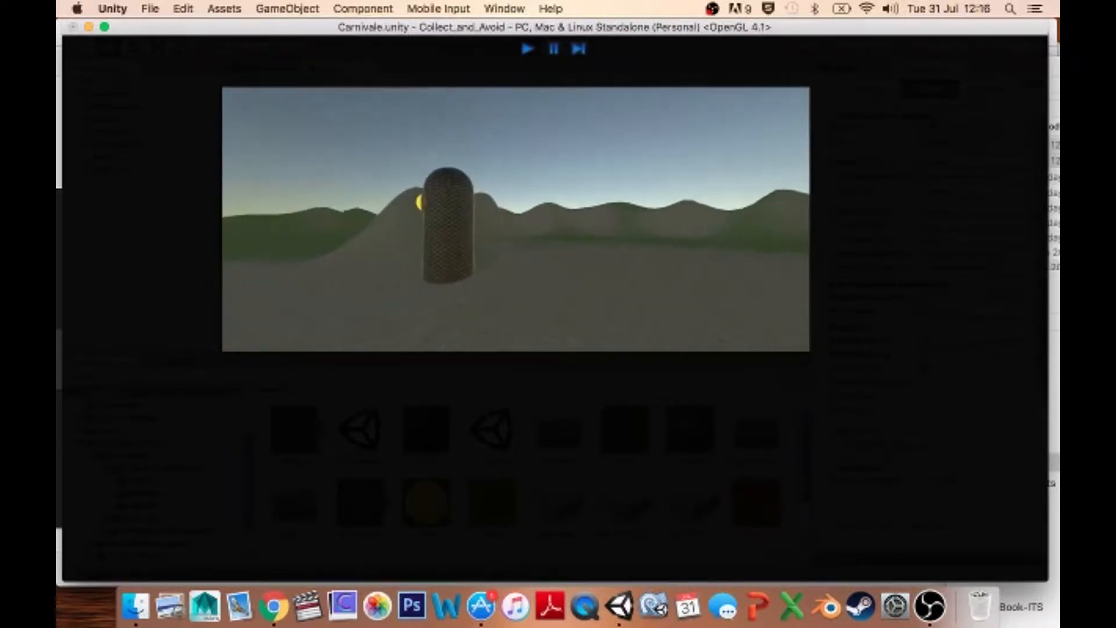
key("super+p")
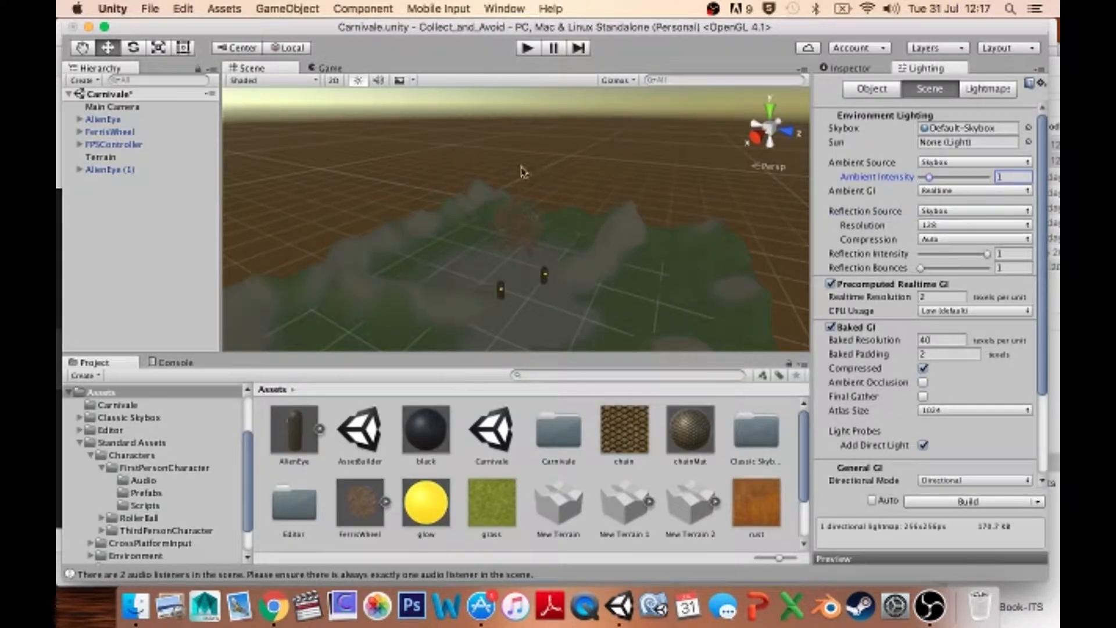
- Set the scene's Ambient Intensity to 0 and Reflection Source to Custom, checking the lighting in a short play-test
left_click_drag(437, 218, 403, 130, "alt")
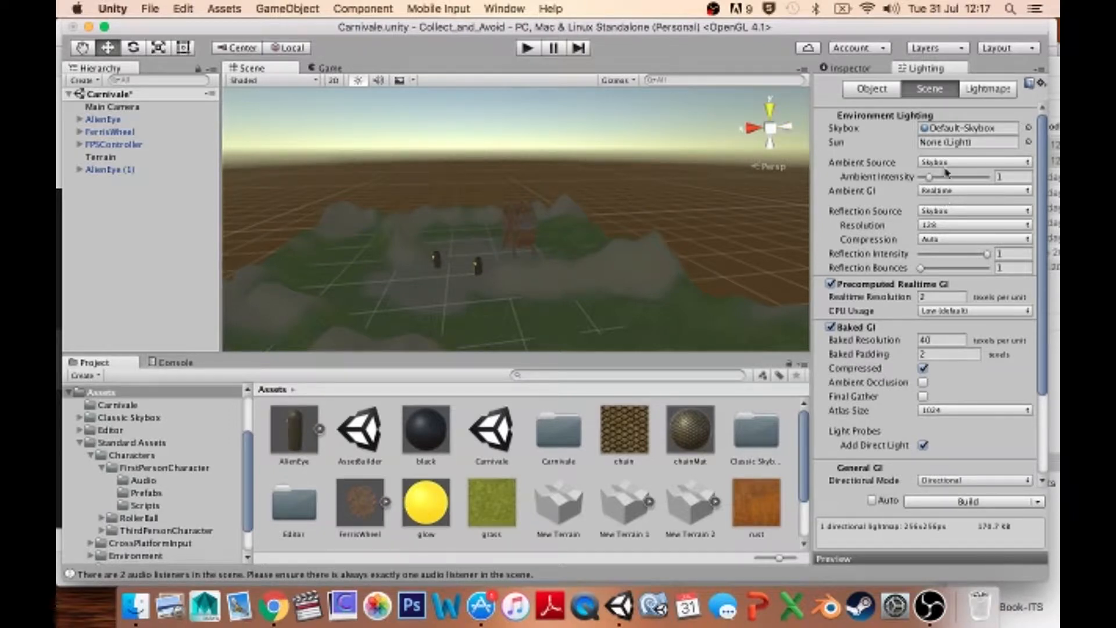
left_click_drag(929, 177, 917, 178)
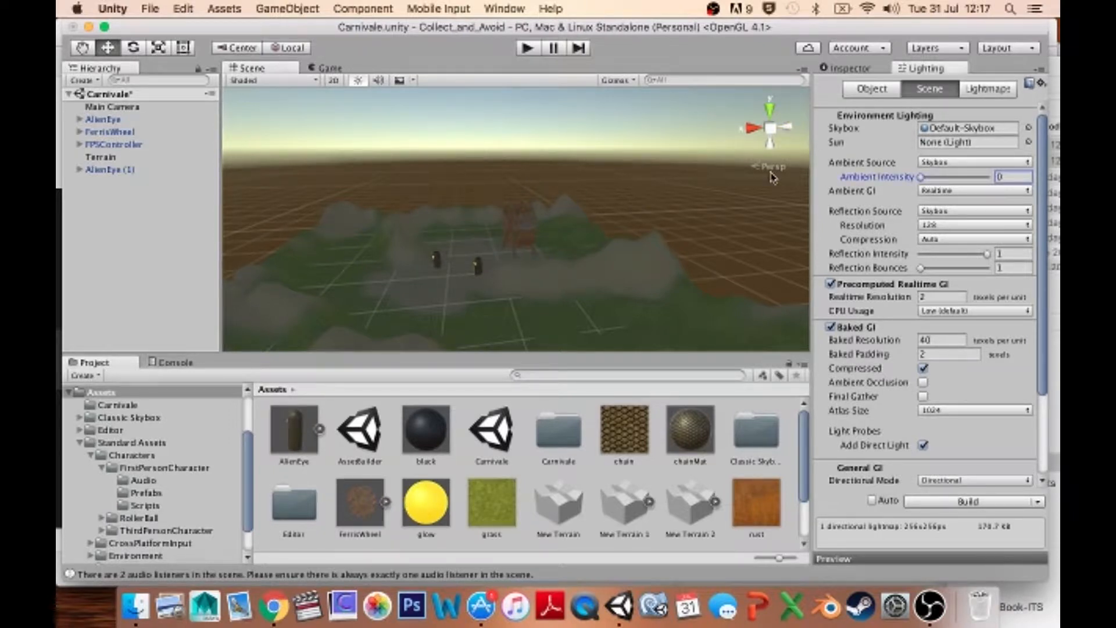
left_click(863, 214)
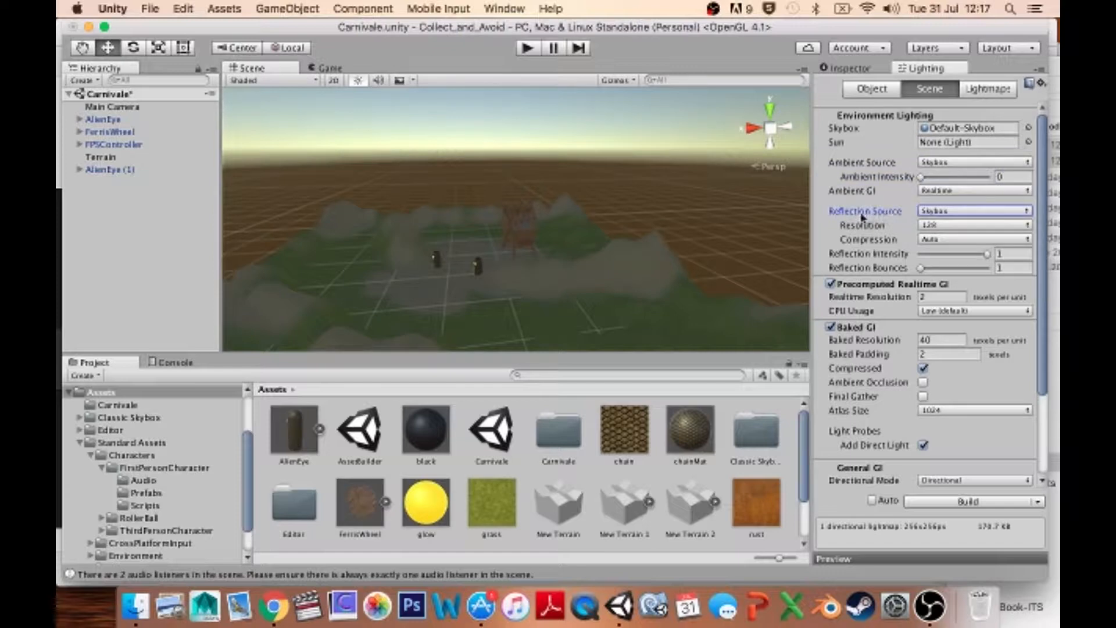
left_click(935, 209)
left_click(942, 224)
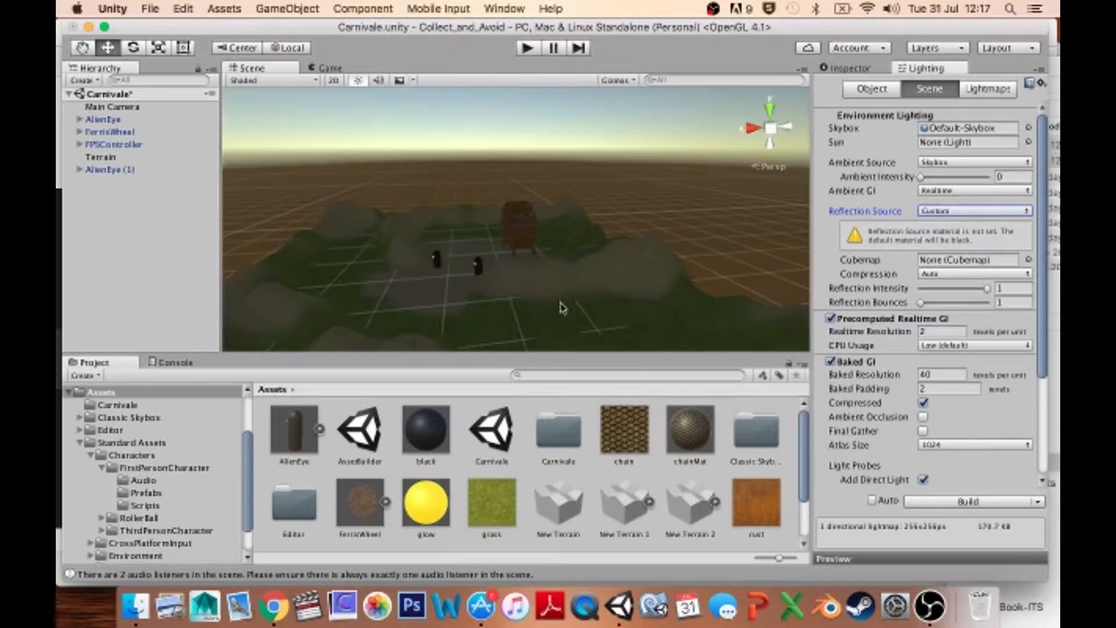
left_click(527, 48)
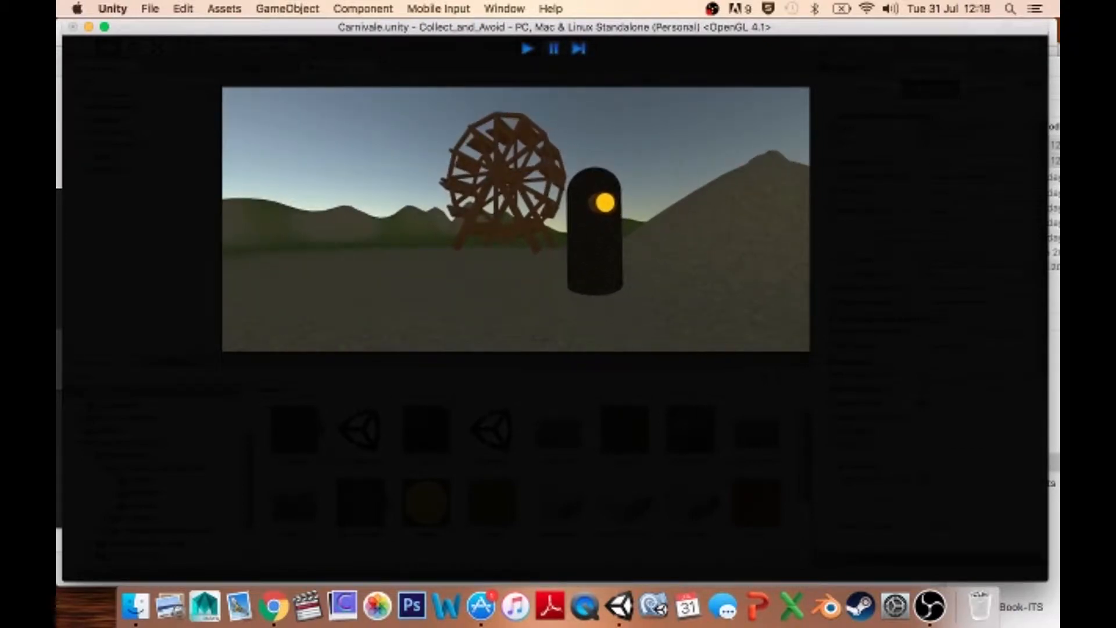
key("super+p")
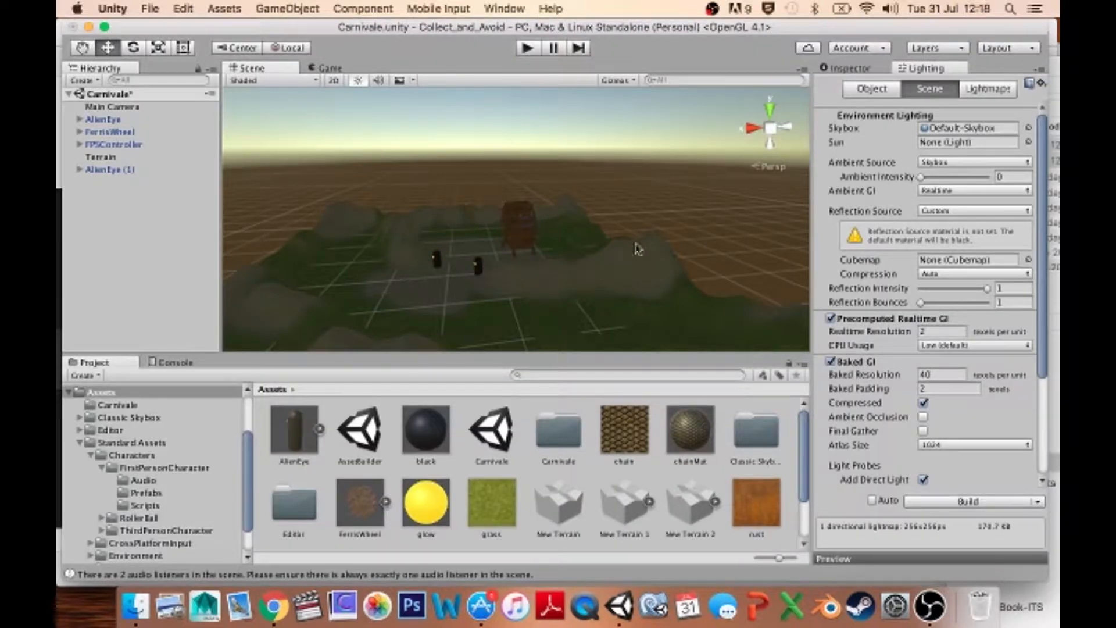
- Add a new directional light and move it up and back, high above the area behind the Ferris wheel
left_click(286, 13)
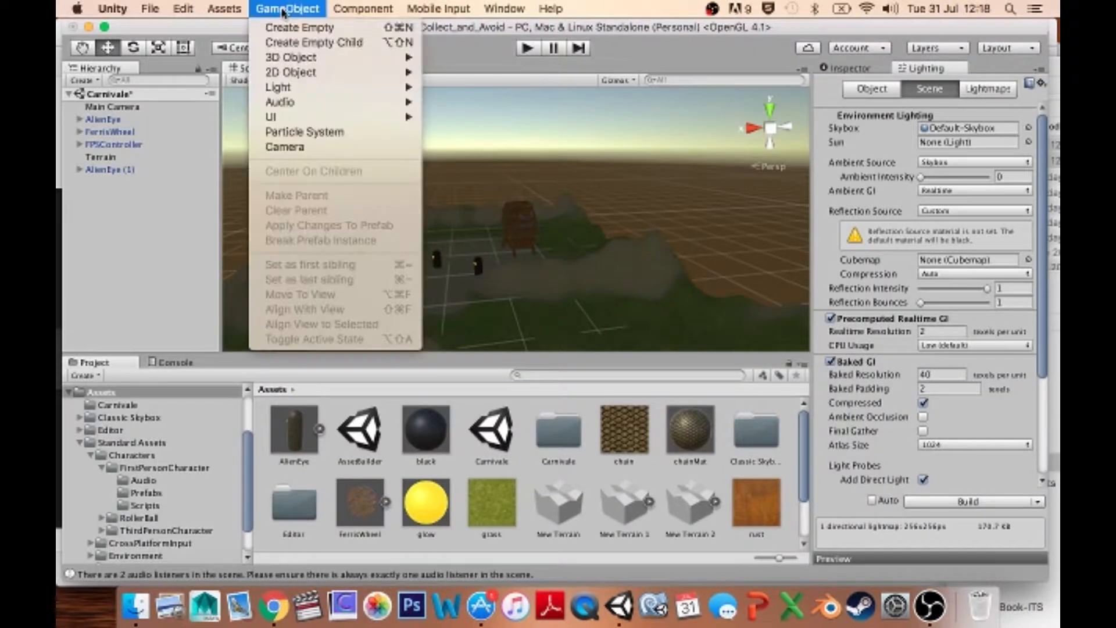
mouse_move(399, 86)
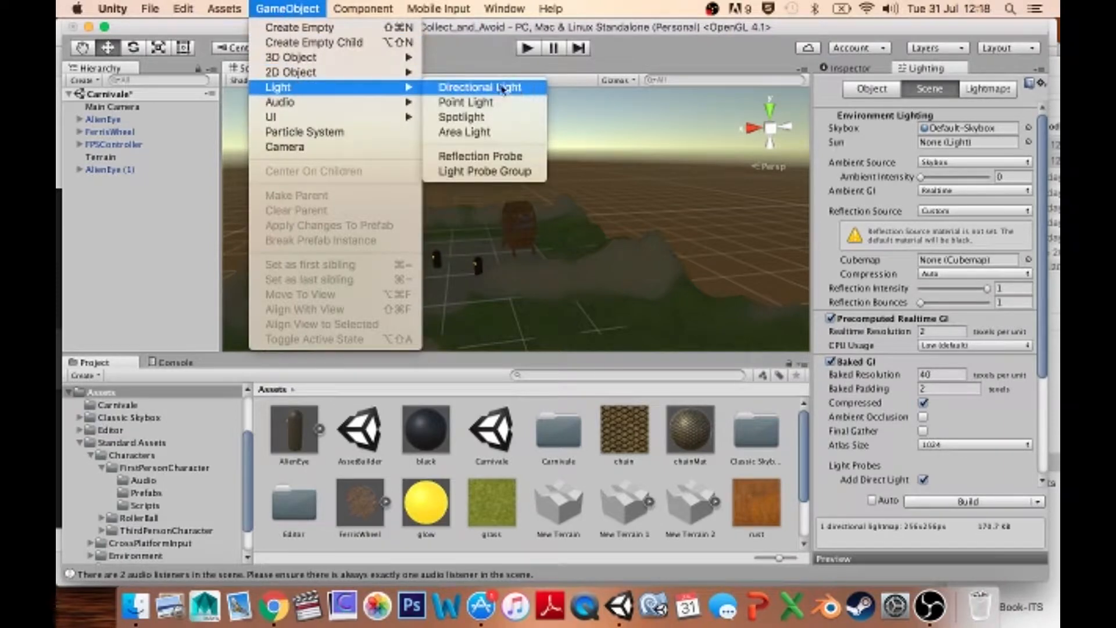
left_click(480, 88)
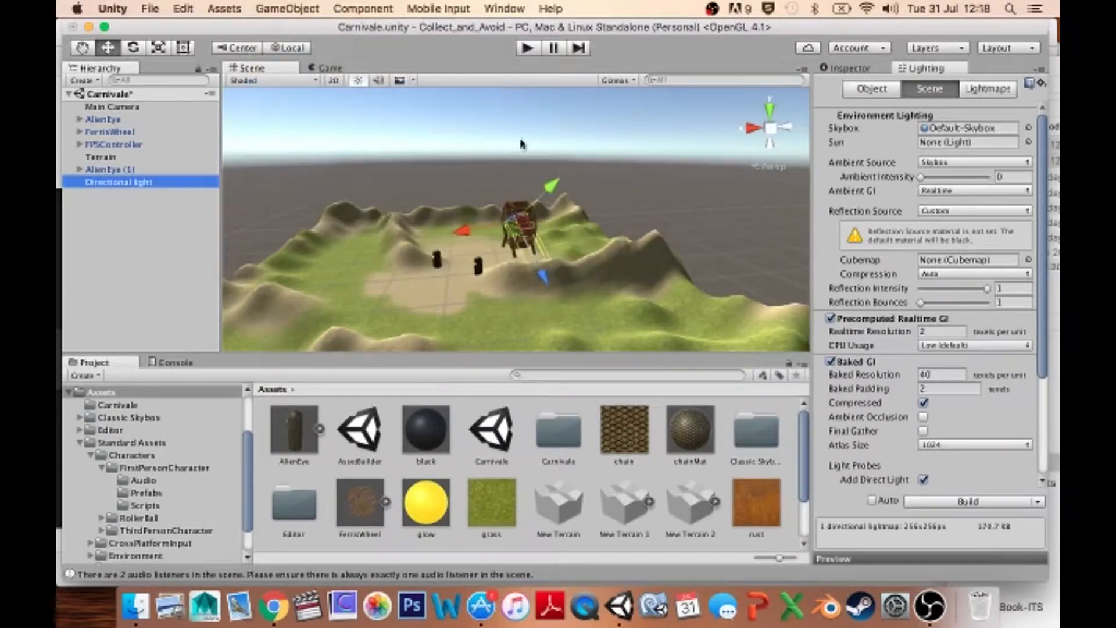
left_click_drag(443, 244, 598, 200, "alt")
mouse_move(549, 261)
left_mouse_down()
mouse_move(448, 148)
mouse_move(357, 103)
mouse_move(447, 143)
mouse_move(590, 162)
mouse_move(316, 150)
mouse_move(530, 162)
mouse_move(428, 169)
mouse_move(361, 157)
mouse_move(491, 162)
mouse_move(452, 167)
left_mouse_up()
- Rotate the directional light to a low, almost horizontal angle of about X 1.025, Y 59.077, Z 49.746
key("e")
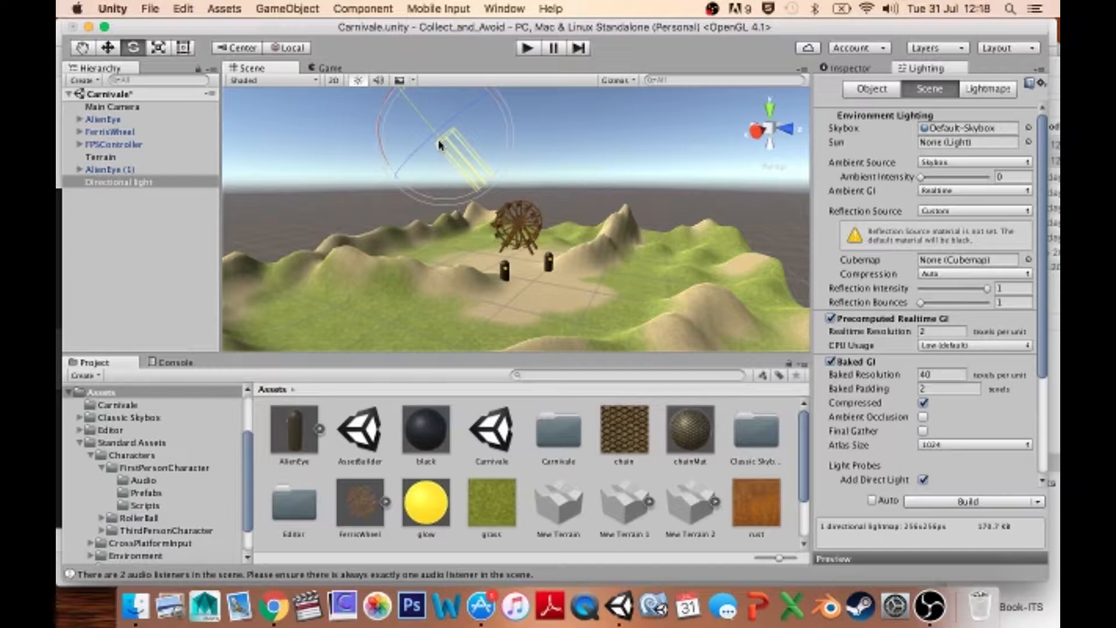
left_click_drag(572, 231, 548, 243, "alt")
mouse_move(454, 171)
left_mouse_down()
mouse_move(445, 149)
mouse_move(533, 154)
left_mouse_up()
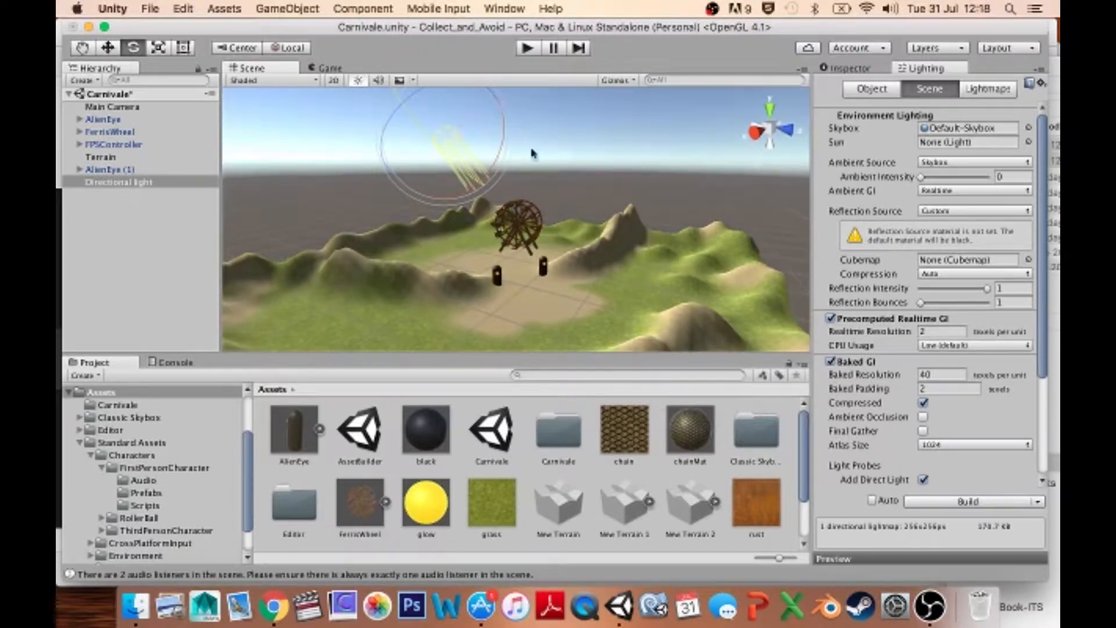
mouse_move(470, 179)
left_mouse_down()
mouse_move(354, 119)
mouse_move(377, 116)
mouse_move(416, 152)
mouse_move(375, 91)
mouse_move(391, 86)
mouse_move(391, 105)
mouse_move(386, 65)
left_mouse_up()
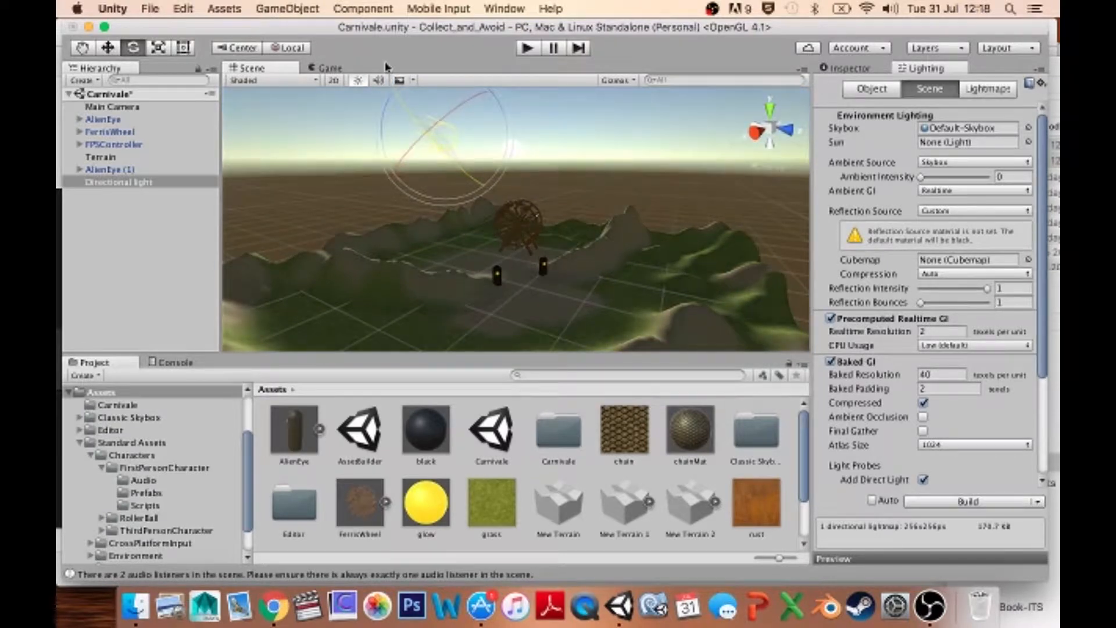
left_click_drag(523, 267, 331, 276, "alt")
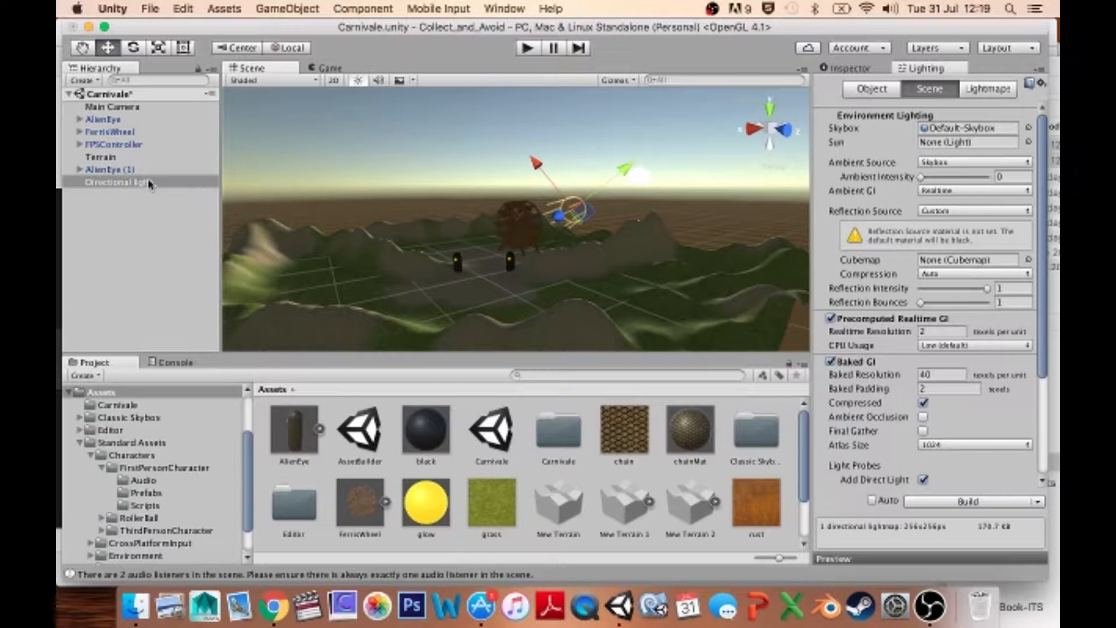
- Set the directional light's color to dark gold A57C10FF and its Shadow Type to Hard Shadows
left_click(852, 68)
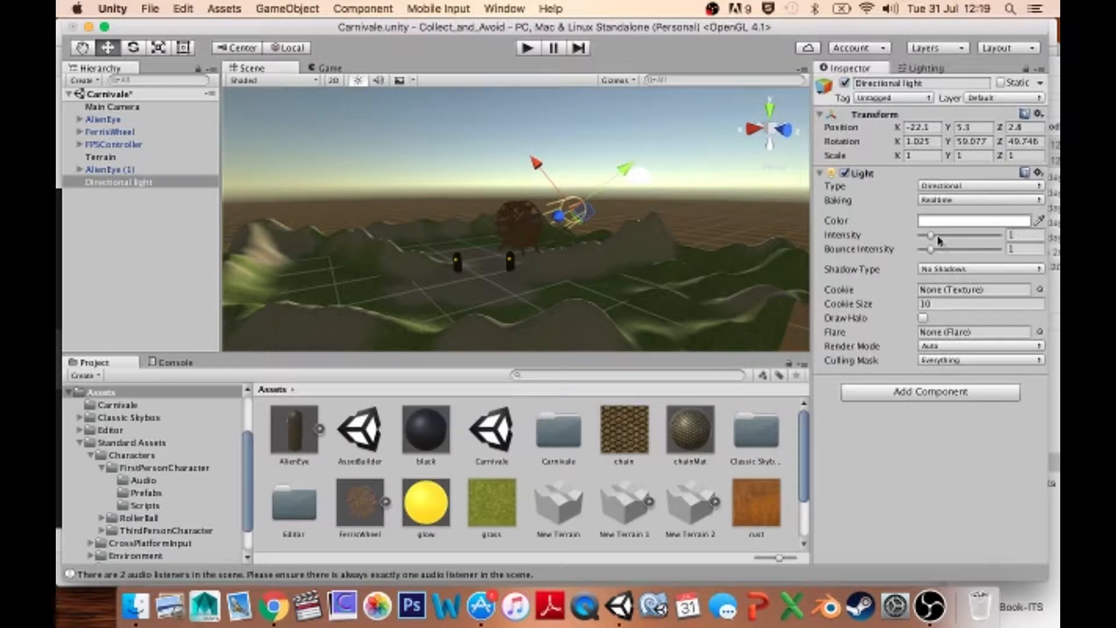
left_click(941, 221)
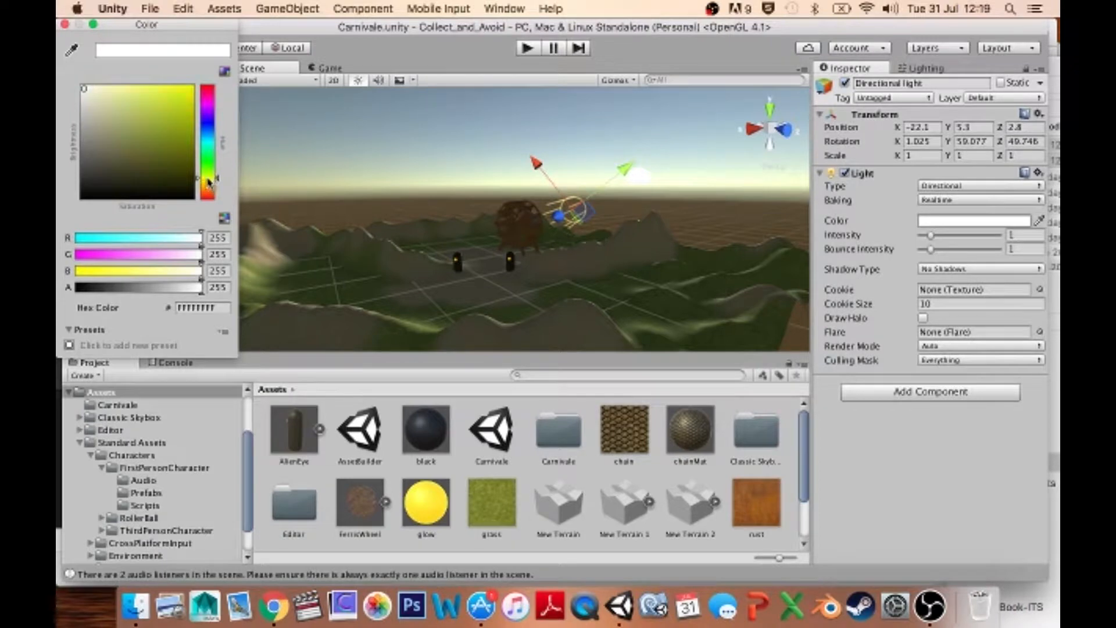
left_click_drag(208, 182, 210, 189)
left_click_drag(176, 105, 179, 131)
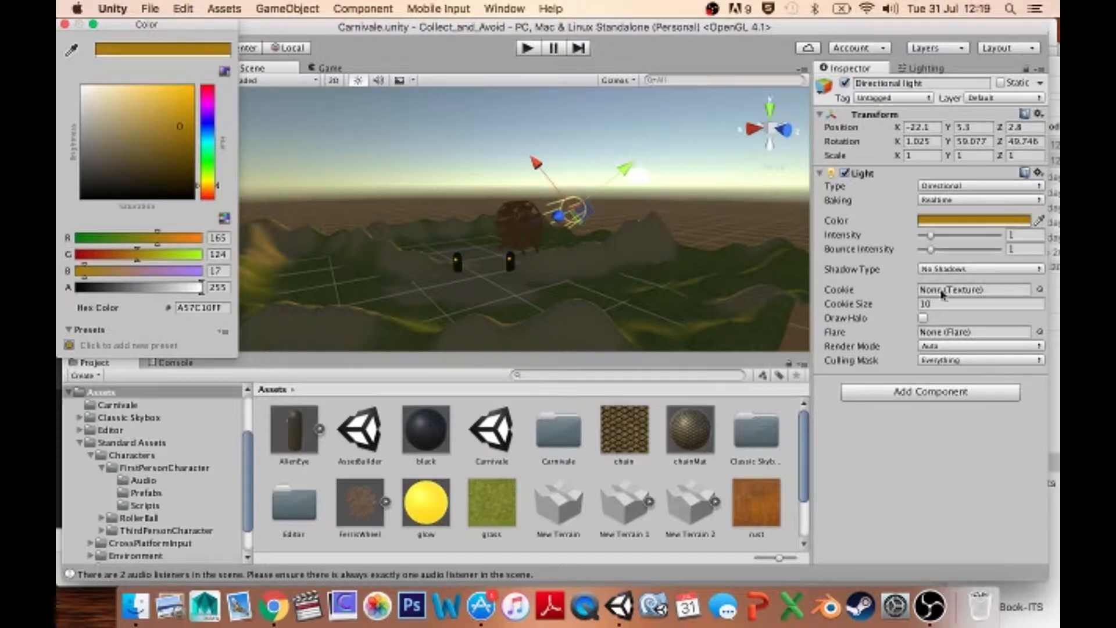
left_click(973, 269)
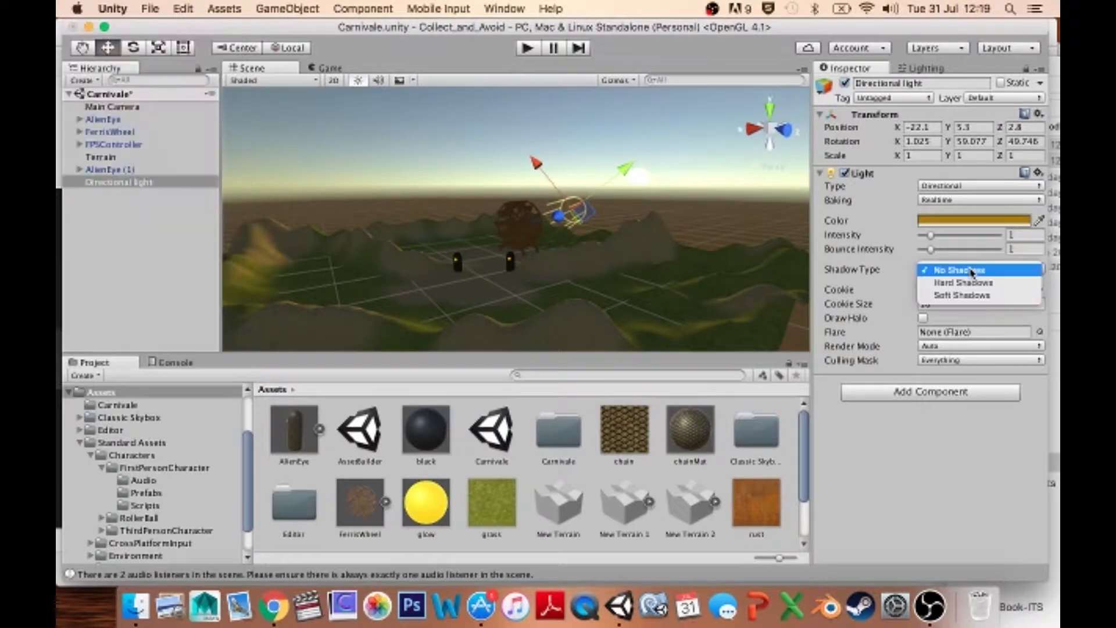
left_click(945, 283)
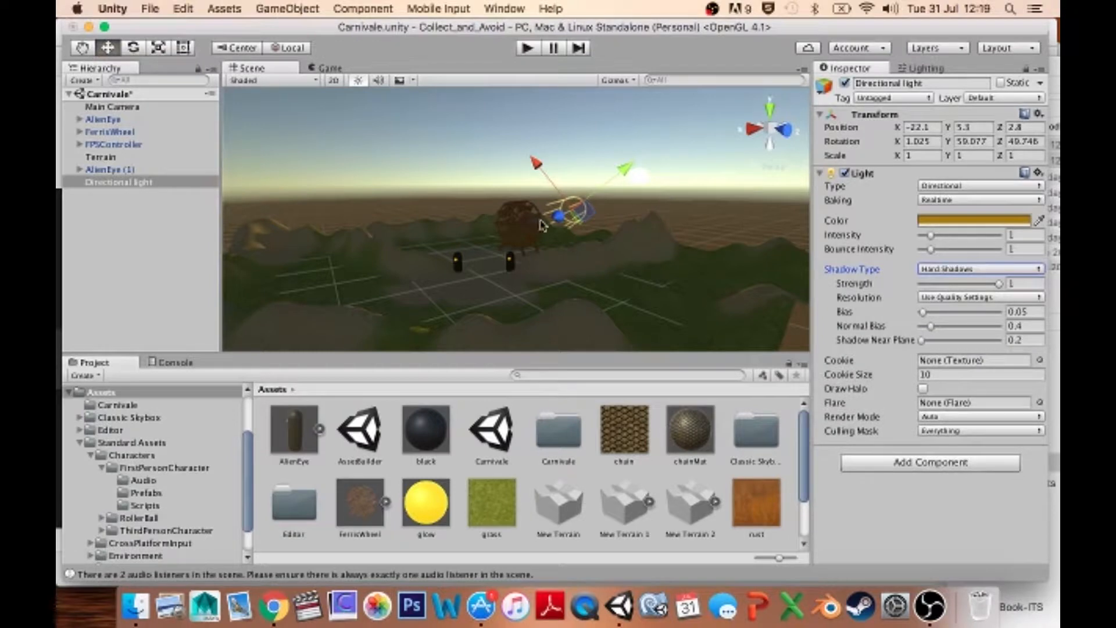
- Switch the transform handles to Global orientation and raise the directional light along the Y axis to about 12.1
scroll(538, 227, "up", 5)
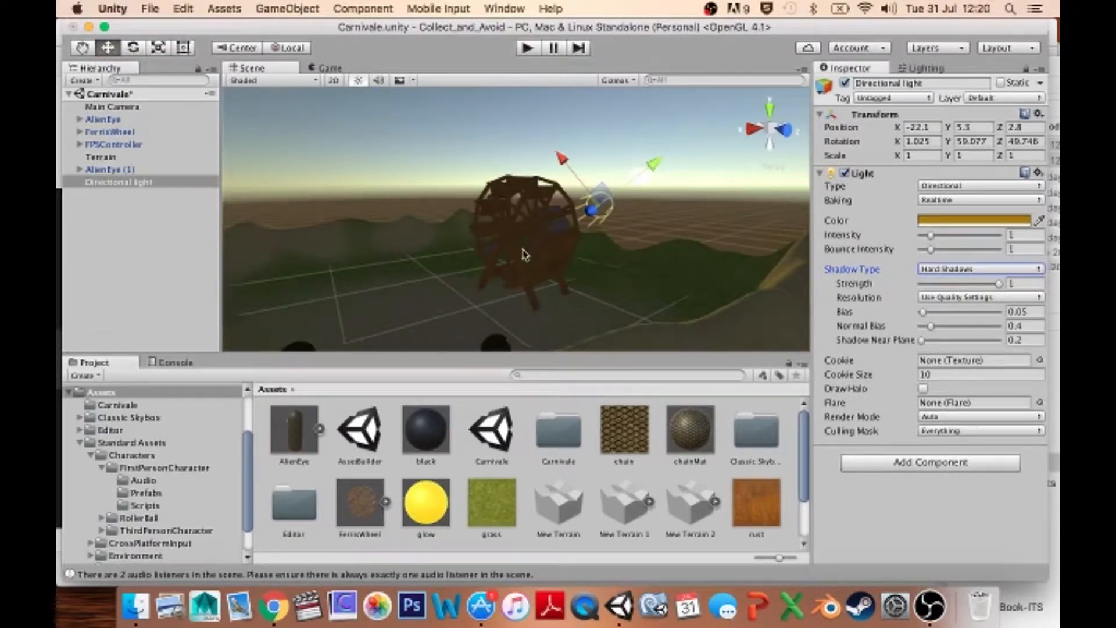
left_click_drag(525, 254, 616, 293, "alt")
left_click(291, 48)
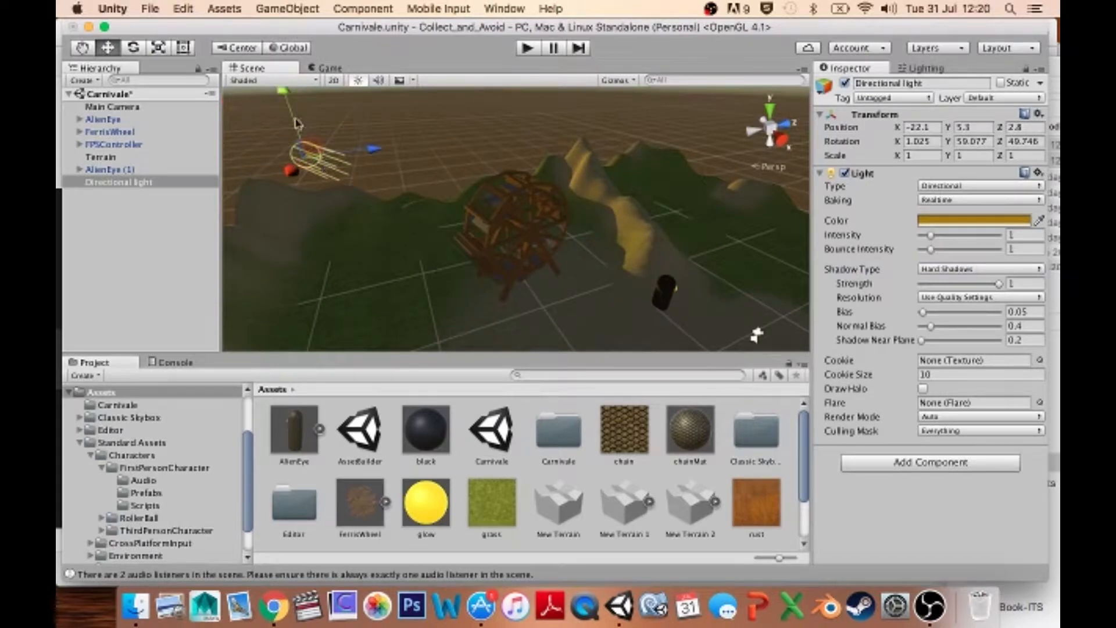
left_click_drag(296, 123, 298, 81)
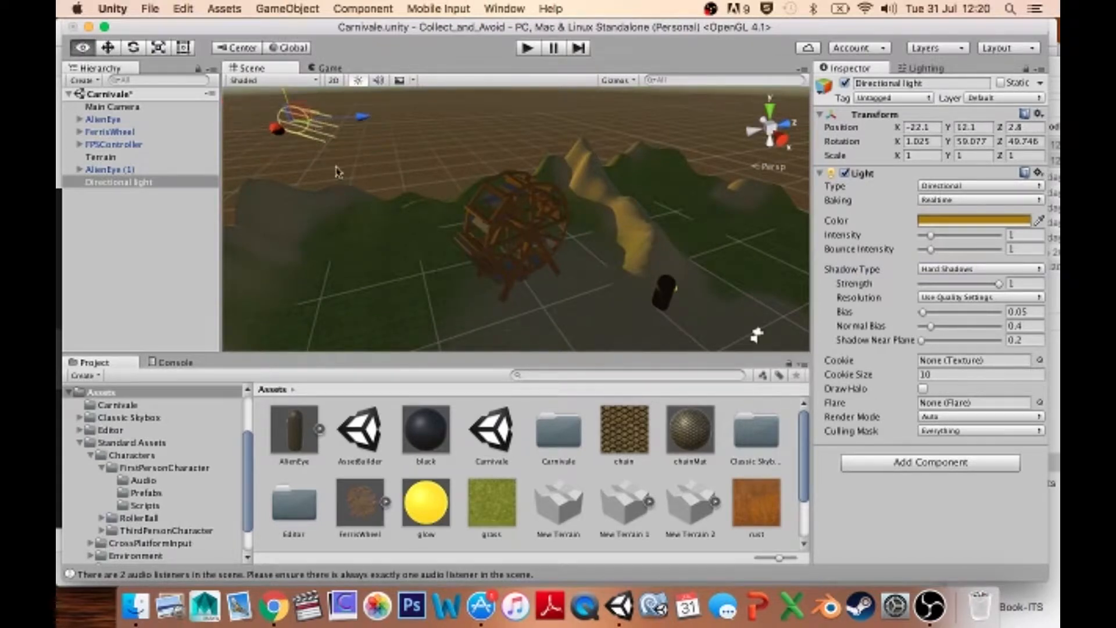
left_click_drag(337, 171, 428, 208, "alt")
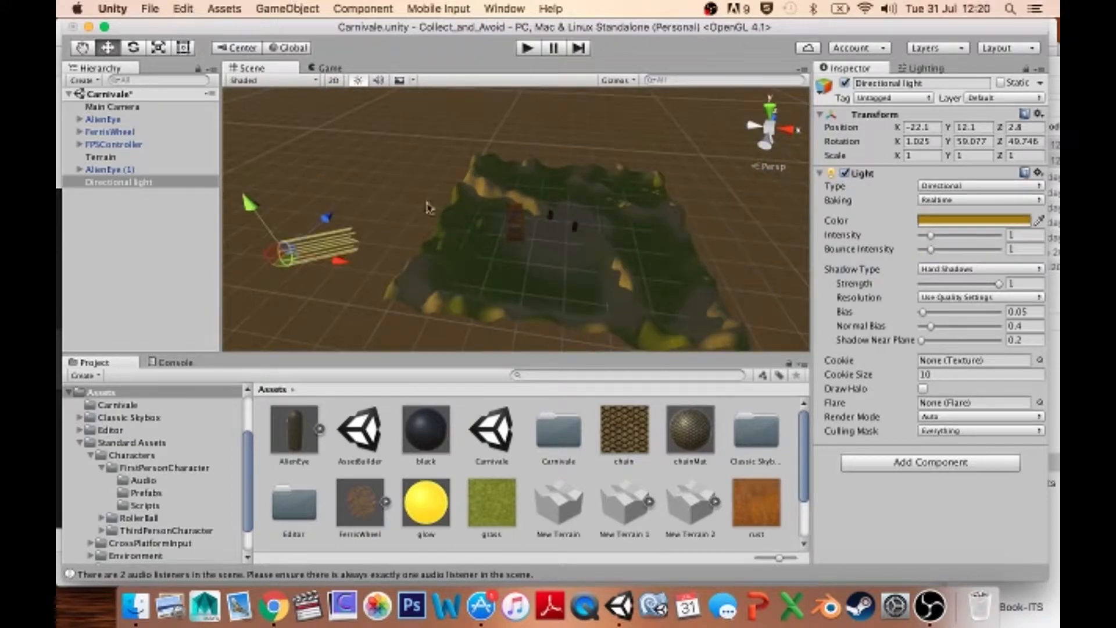
- Reposition the directional light to about X -58.1, Y 6.5, Z -5.3 and rotate it to about X 20.989, Y 62.233, Z 42.168
left_click(303, 51)
left_click_drag(358, 243, 756, 87)
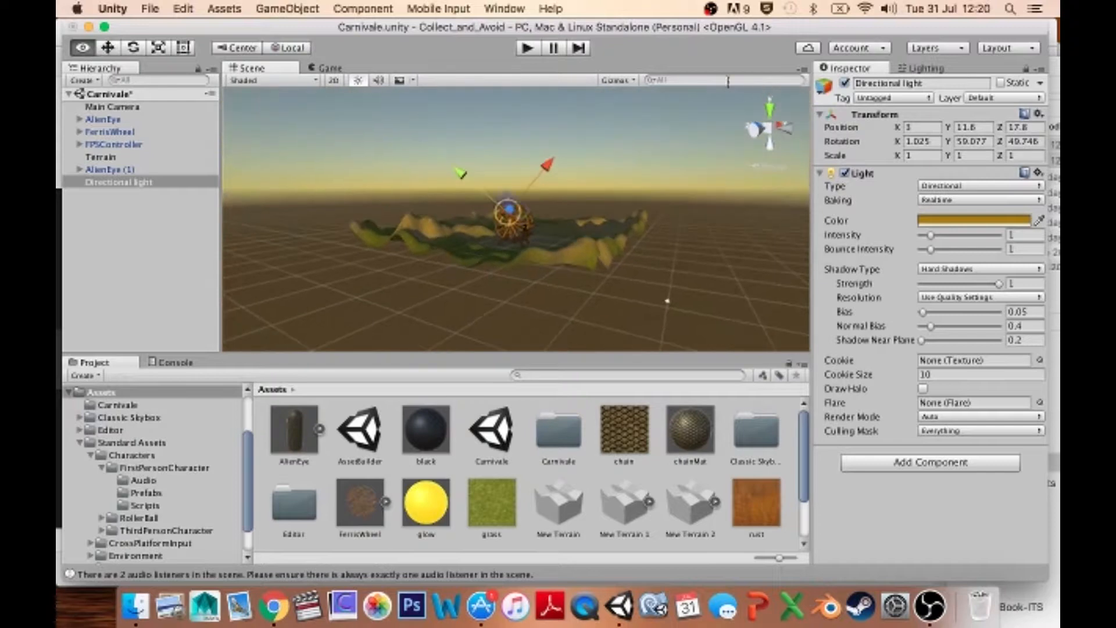
key("e")
left_click_drag(510, 217, 95, 304)
left_click(134, 306)
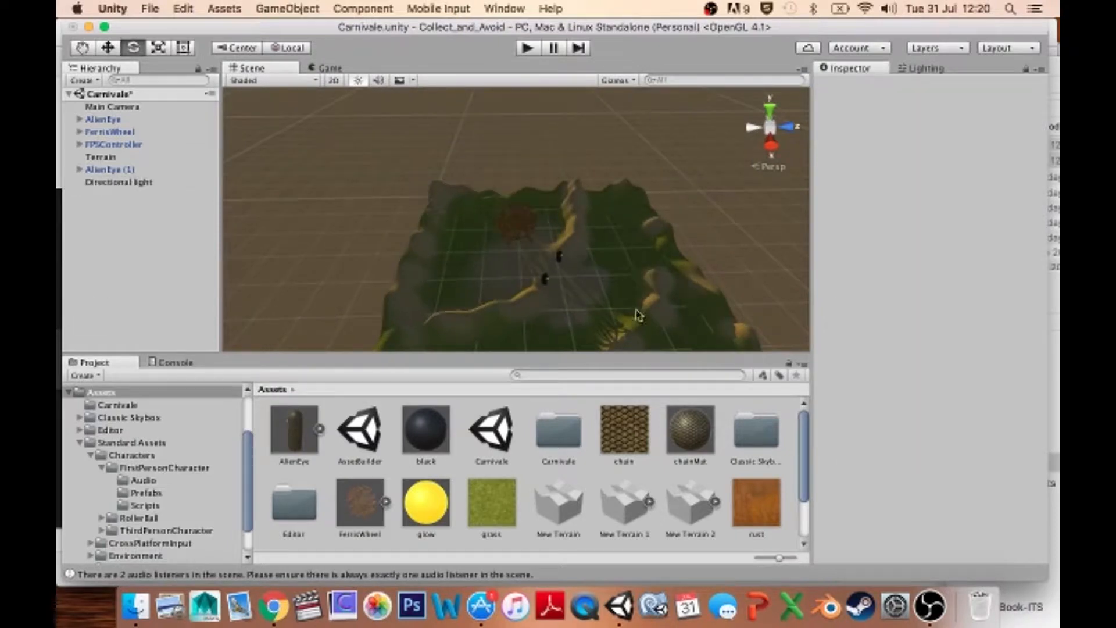
left_click(103, 183)
left_click_drag(482, 157, 220, 126, "alt")
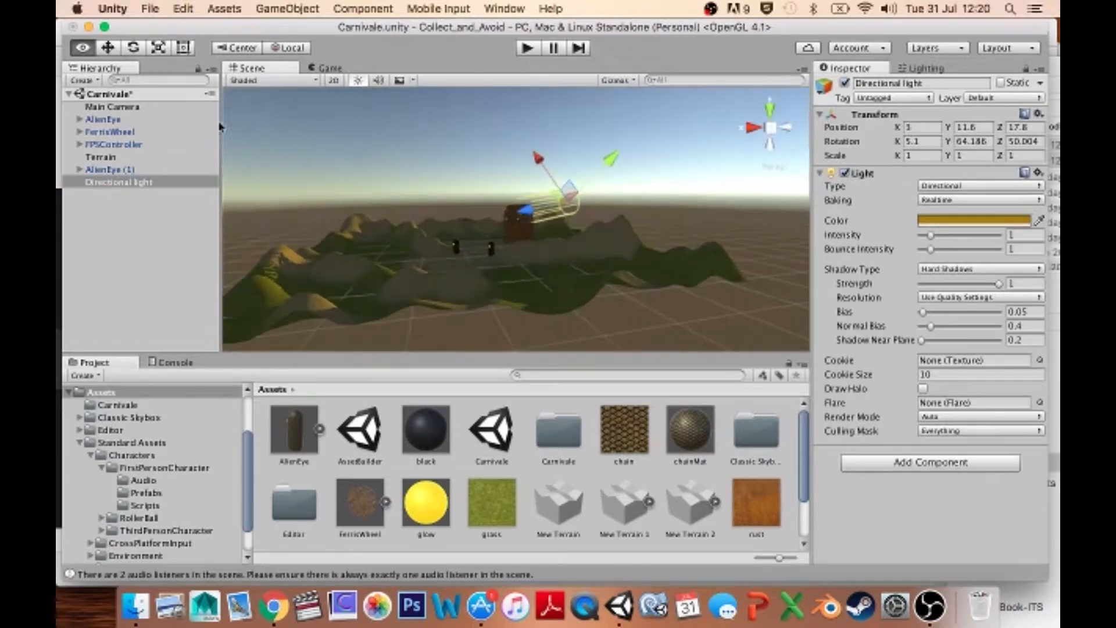
left_click(302, 50)
left_click_drag(570, 144, 583, 161)
key("e")
left_click_drag(525, 218, 673, 350)
key("w")
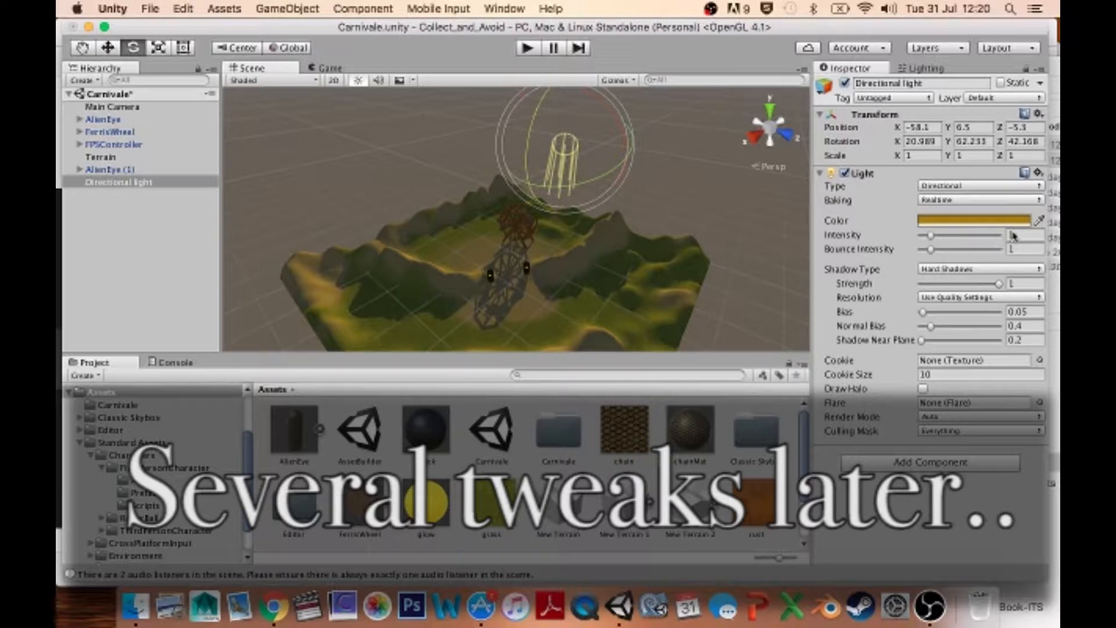
- Lower the directional light's Intensity to 0.6 and play-test the scene briefly
left_click(929, 237)
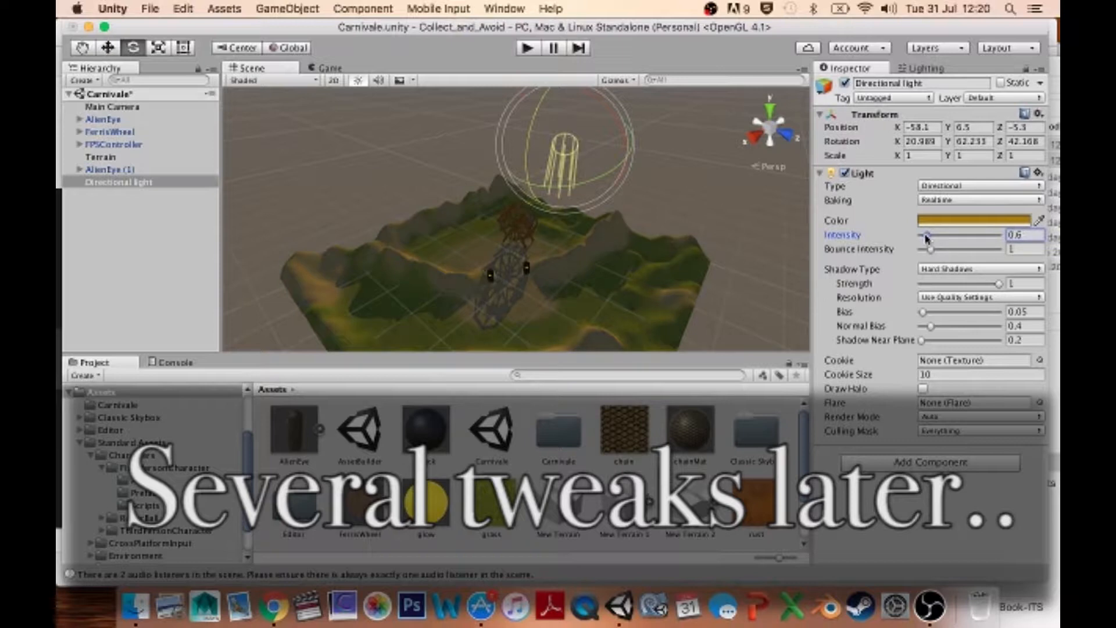
left_click(527, 49)
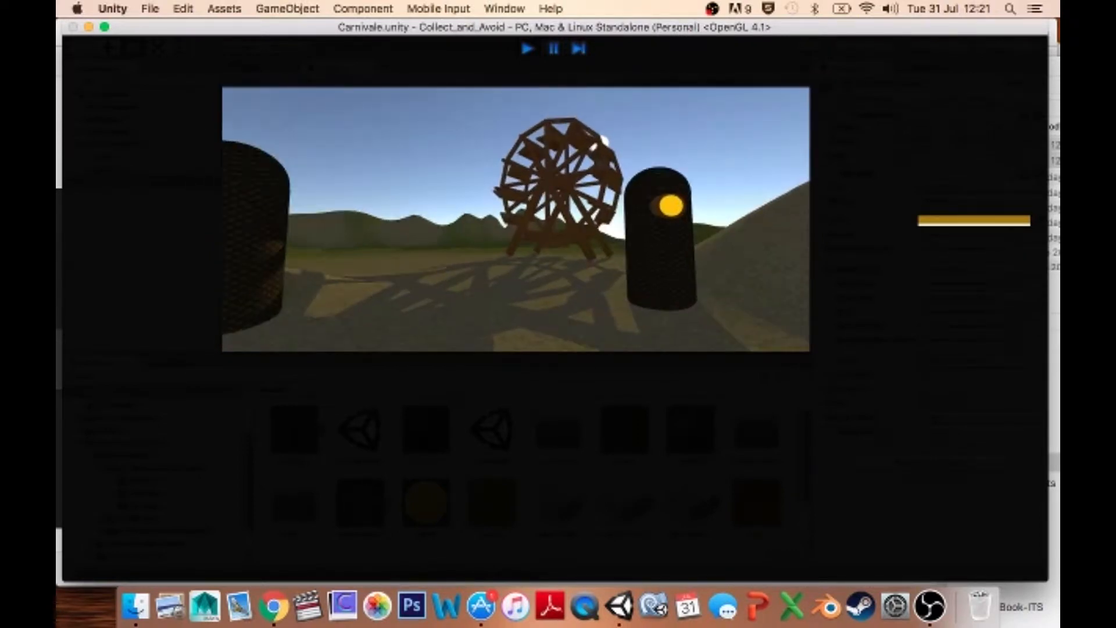
left_click(527, 49)
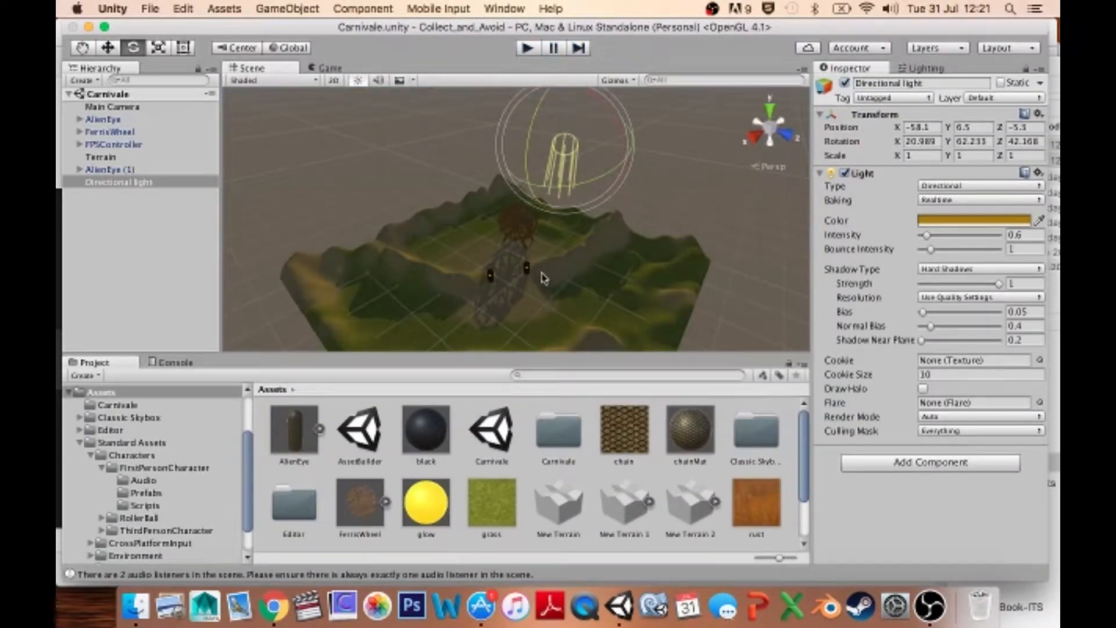
- Add a point light to the scene and set its color to bright yellow-green D1FF00FF
left_click(287, 8)
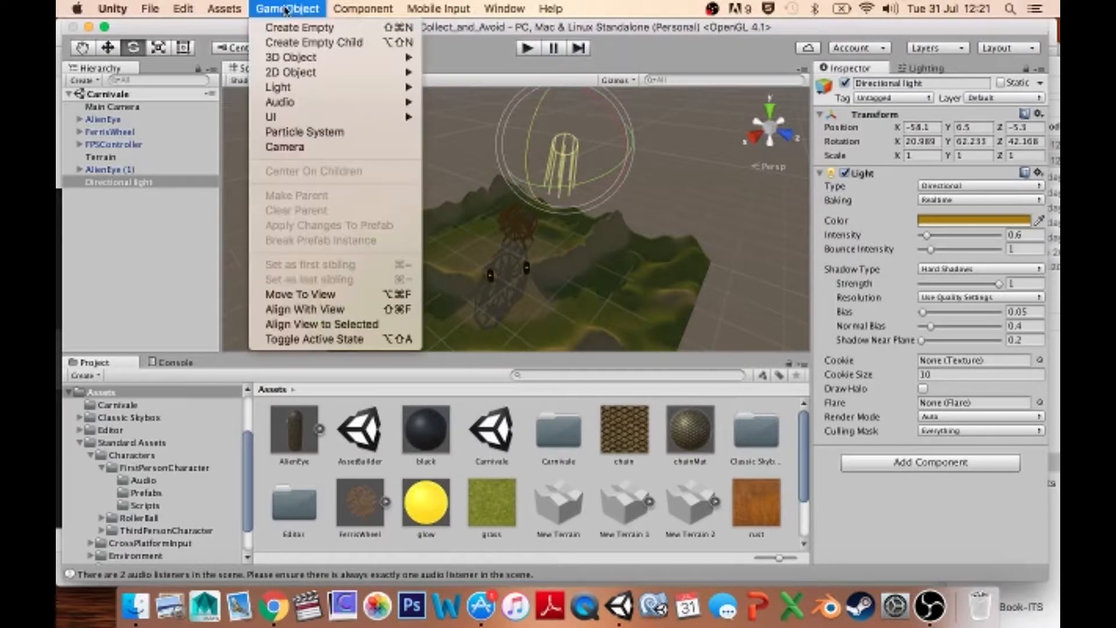
mouse_move(291, 62)
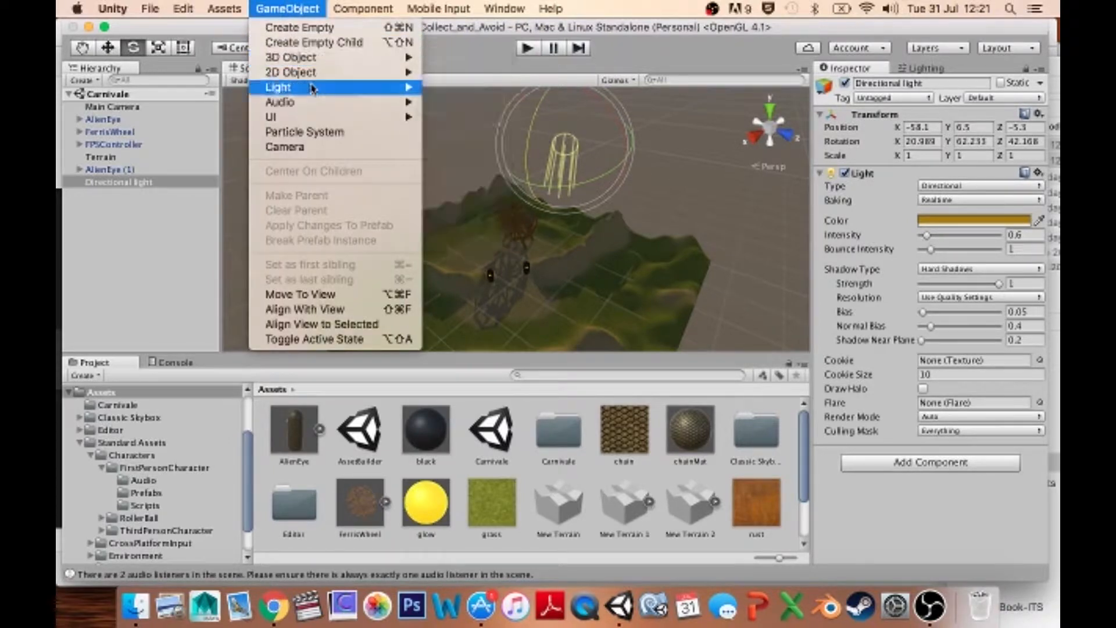
mouse_move(279, 87)
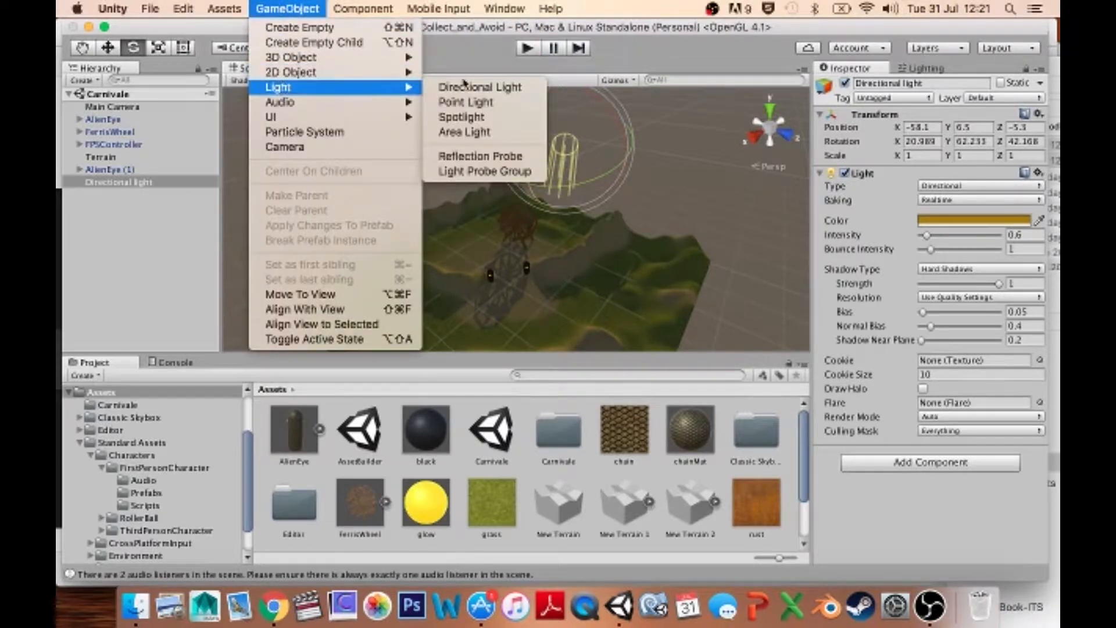
left_click(479, 105)
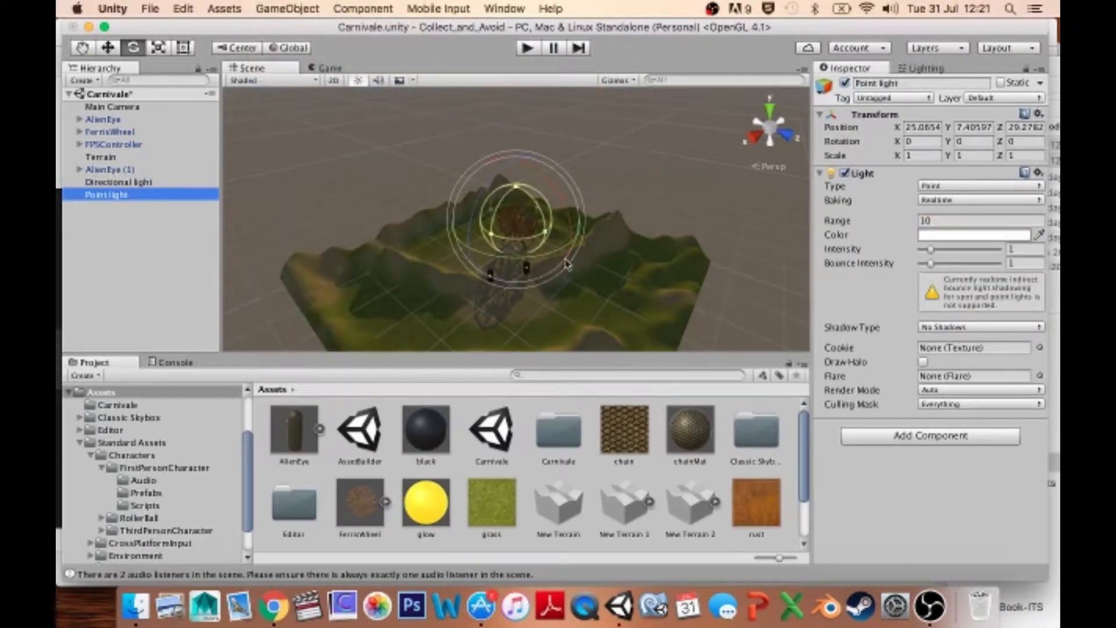
key("w")
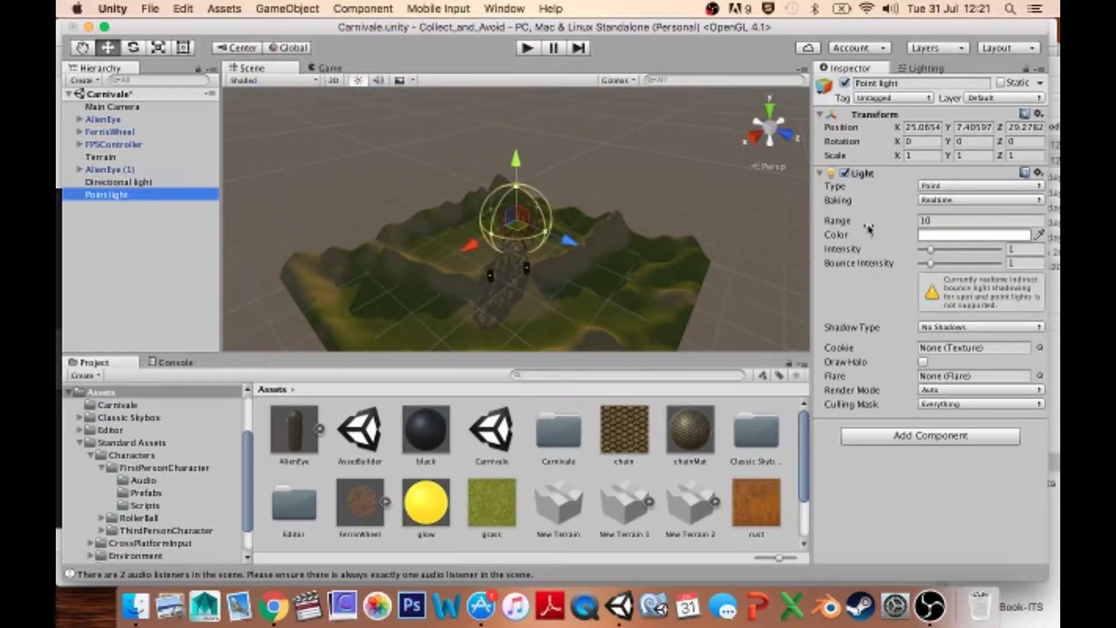
left_click(988, 235)
left_click(209, 178)
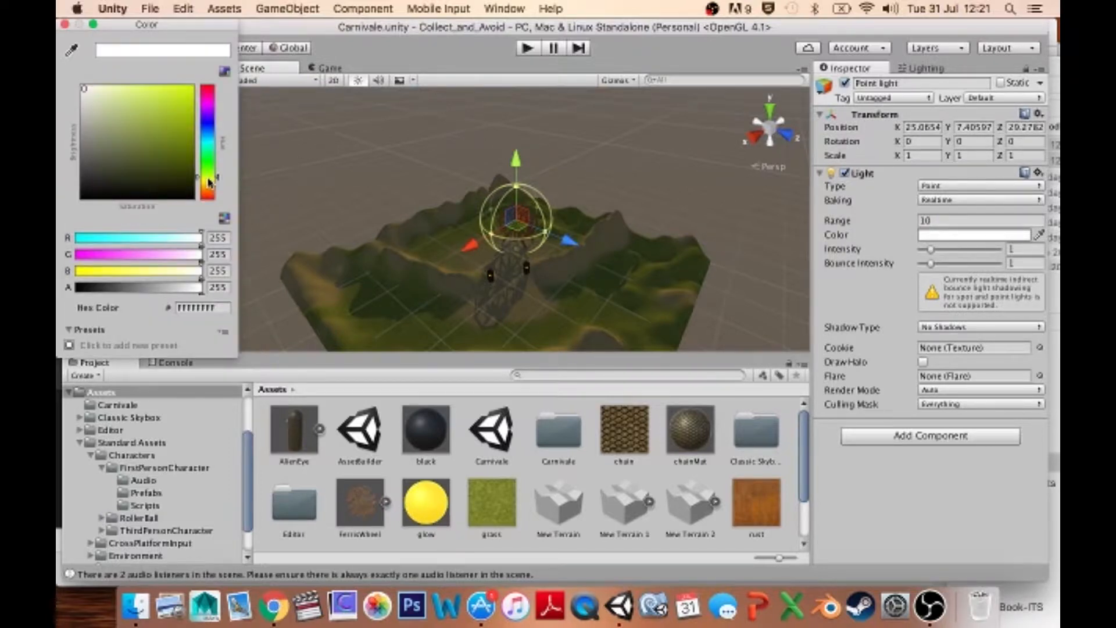
left_click_drag(189, 125, 191, 84)
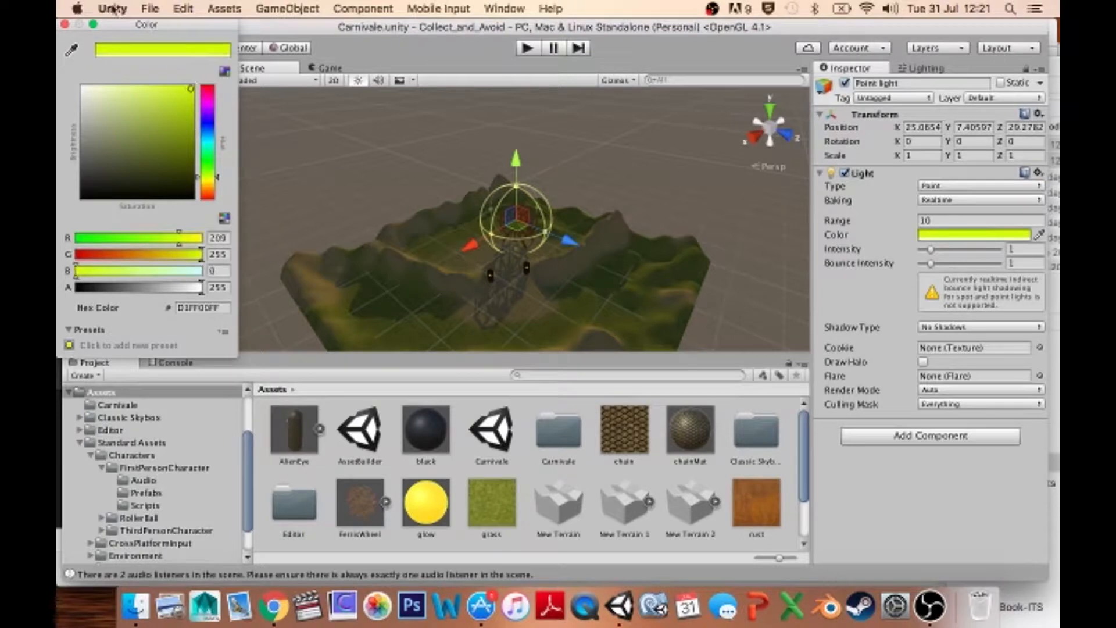
left_click(64, 25)
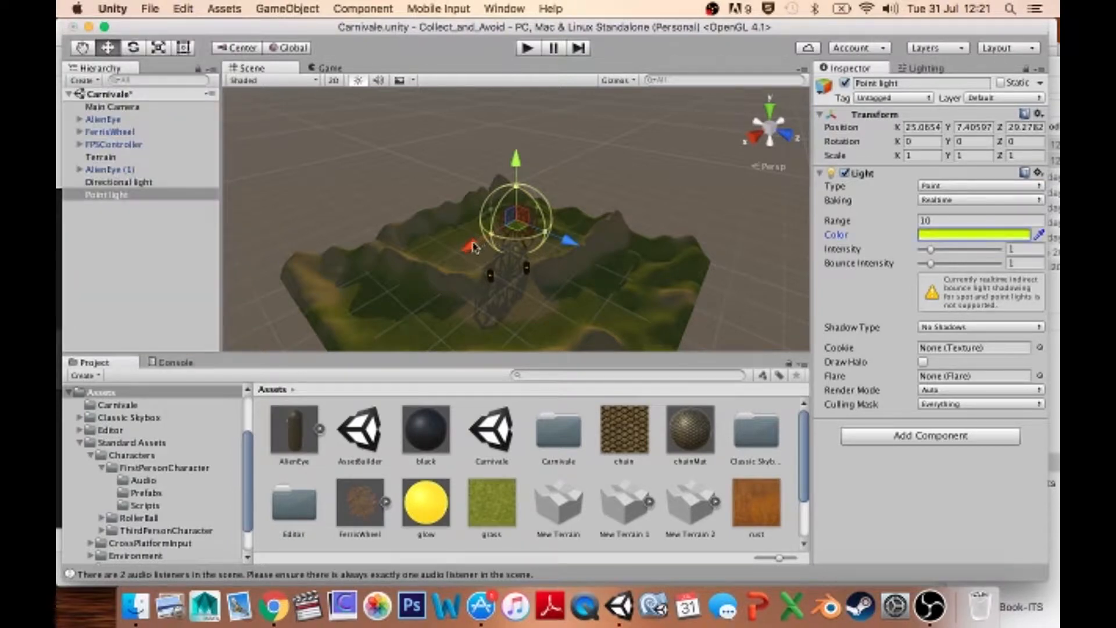
- Move the point light along X to about 62.9 and lower it to about Y 1.55, close to the grass
left_click_drag(474, 247, 324, 335)
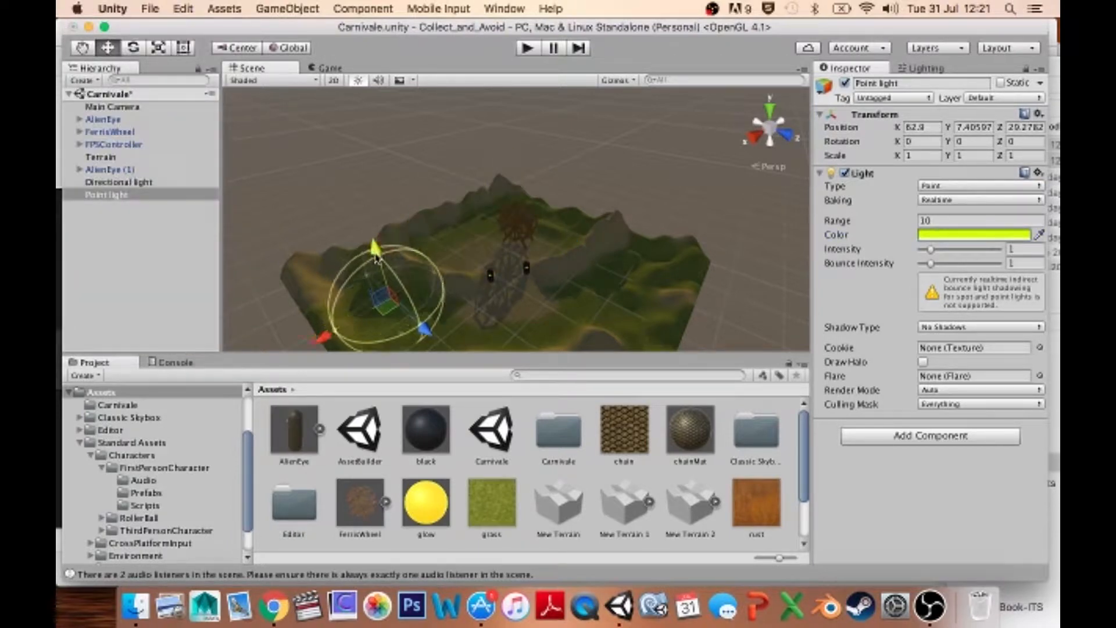
left_click_drag(377, 259, 396, 281)
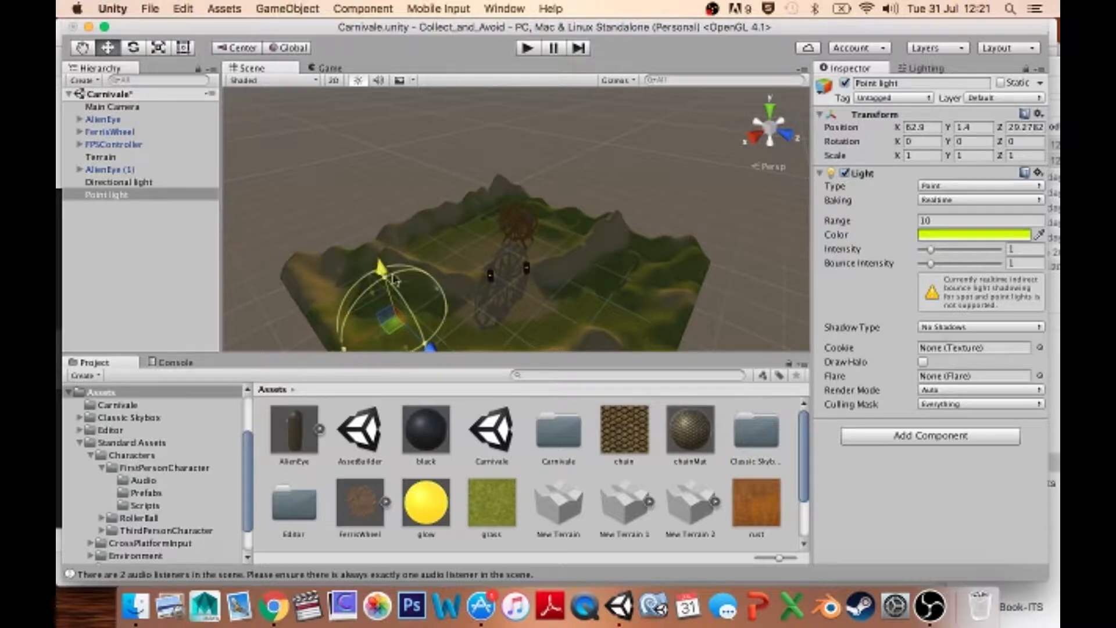
scroll(398, 303, "down", 3)
scroll(398, 303, "up", 6)
middle_click_drag(400, 306, 472, 152, "alt")
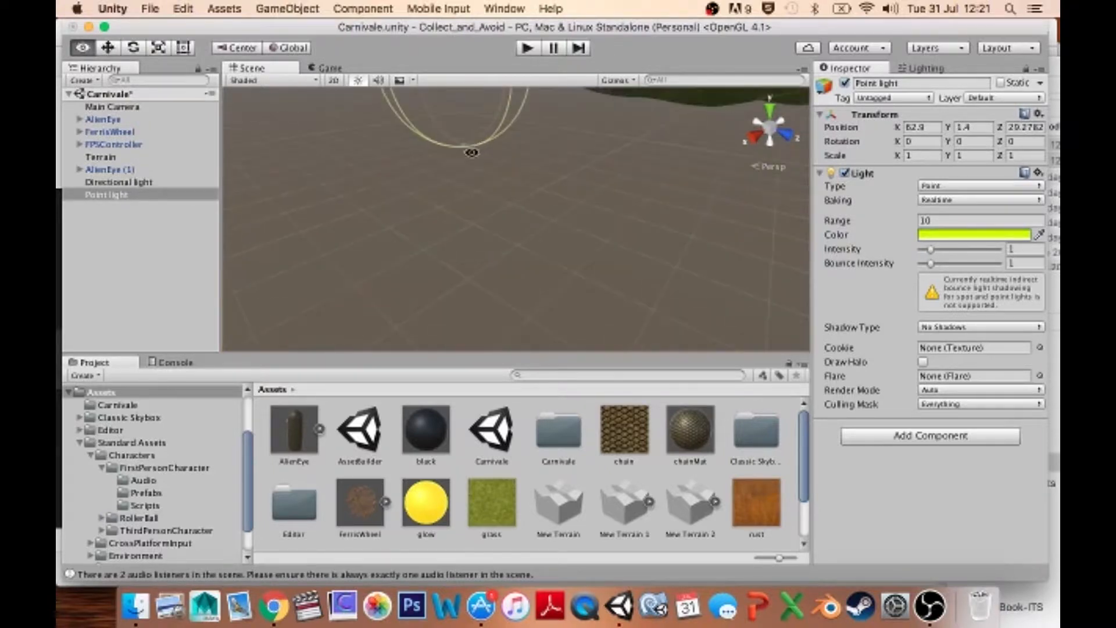
left_click_drag(471, 152, 433, 235, "alt")
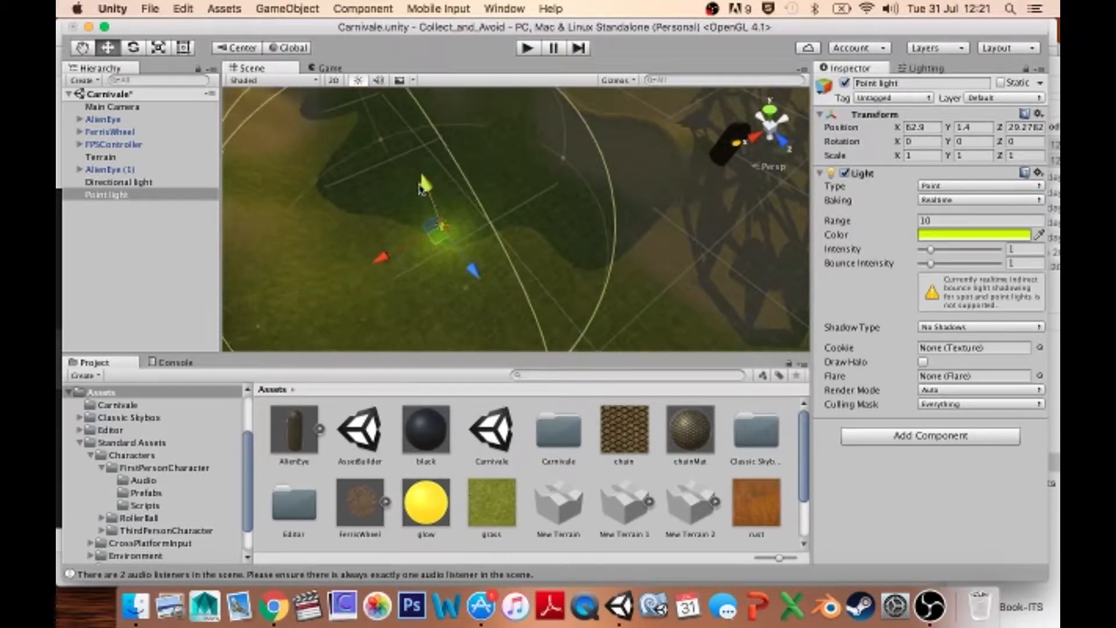
left_click_drag(421, 189, 486, 203)
- Undo the point light's rotation and shrink its Range to about 7.86
key("e")
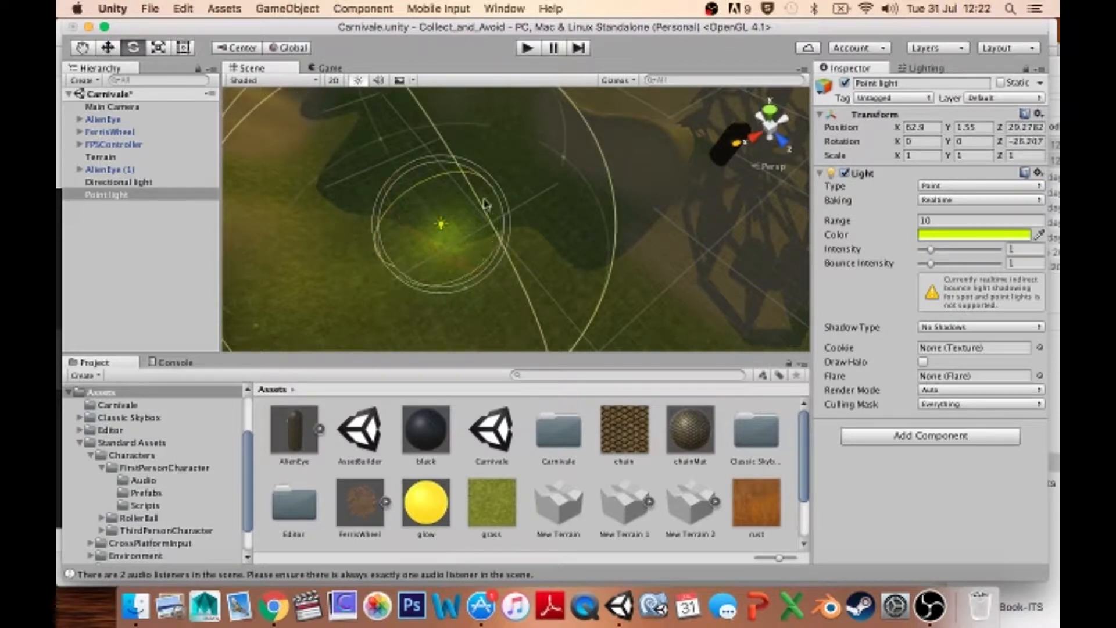
key("super+z")
key("f")
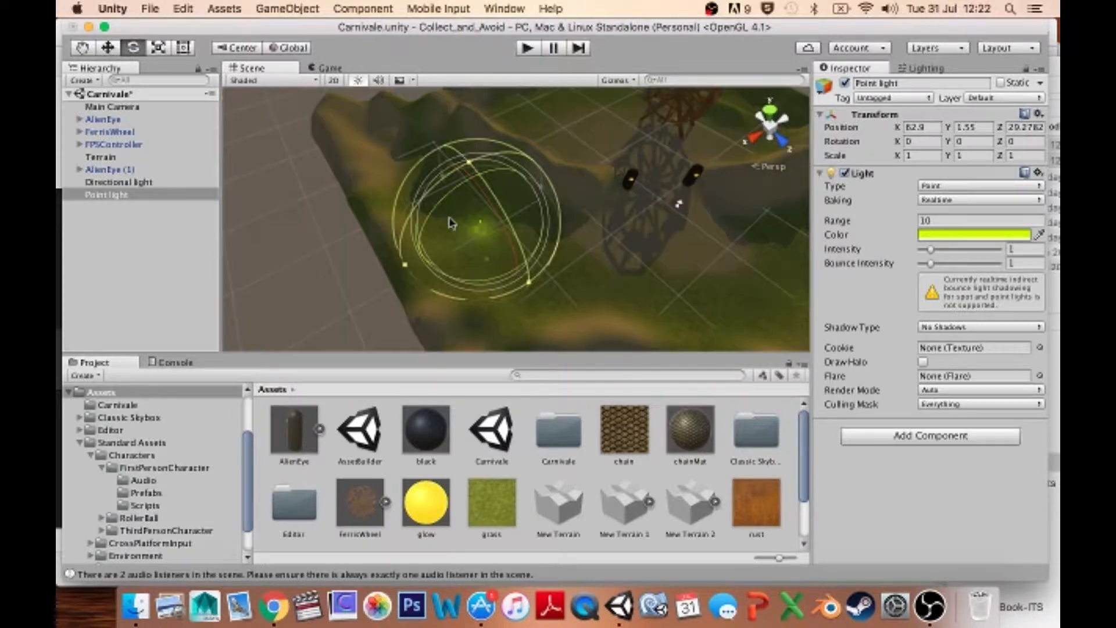
left_click_drag(529, 286, 524, 264)
- Switch the handles to Local orientation and move the point light beside the original AlienEye, to about X 43.3, Z 36.5
key("w")
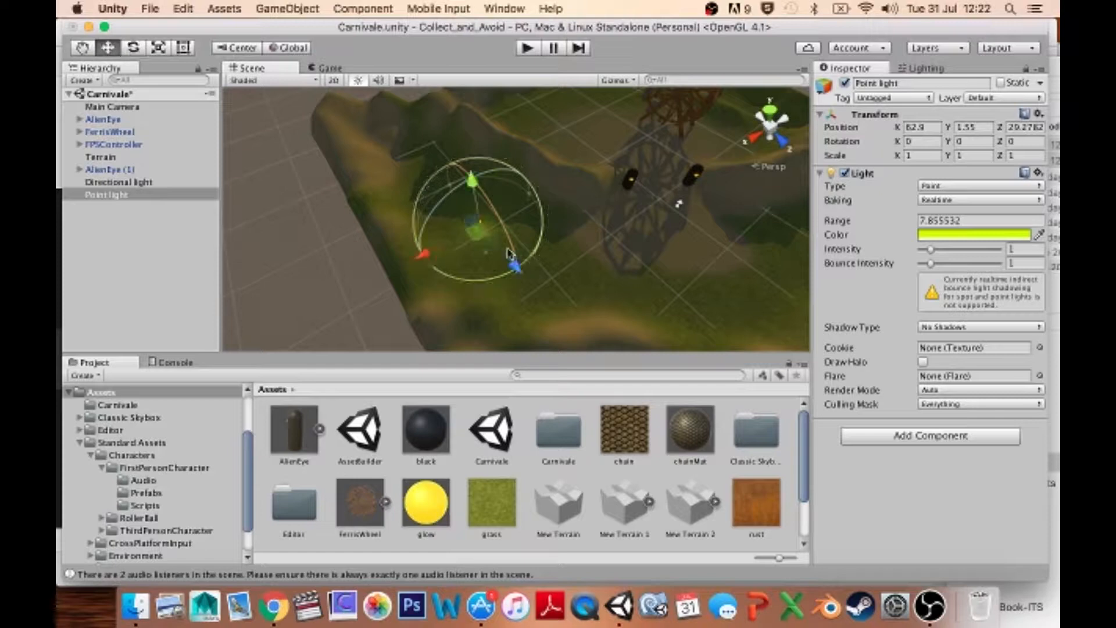
left_click(291, 48)
left_click_drag(425, 256, 691, 219)
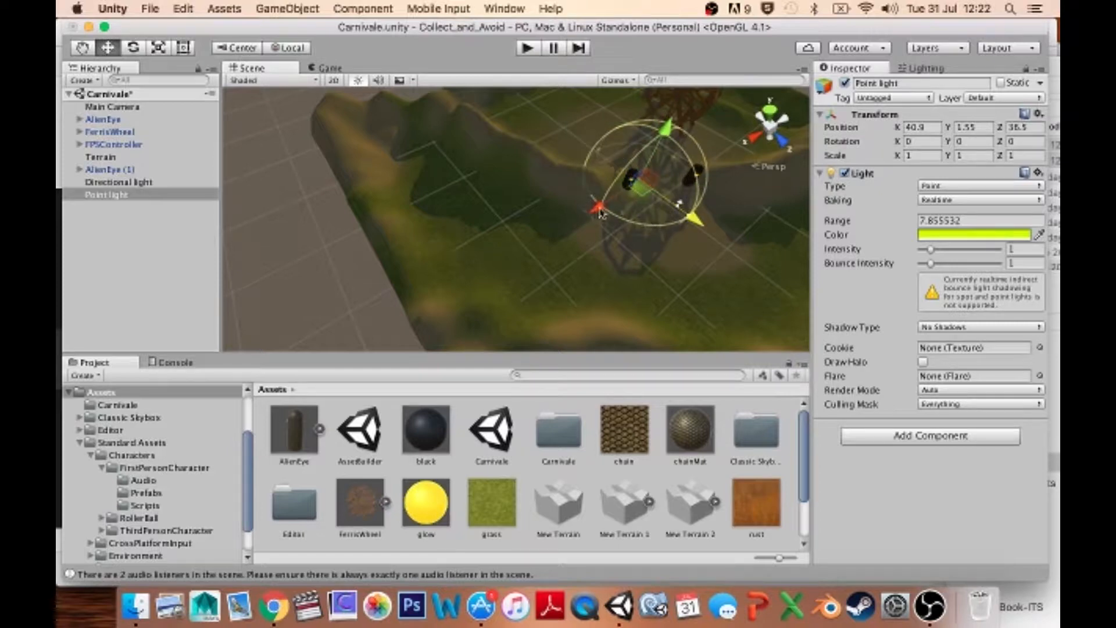
left_click_drag(602, 213, 586, 216)
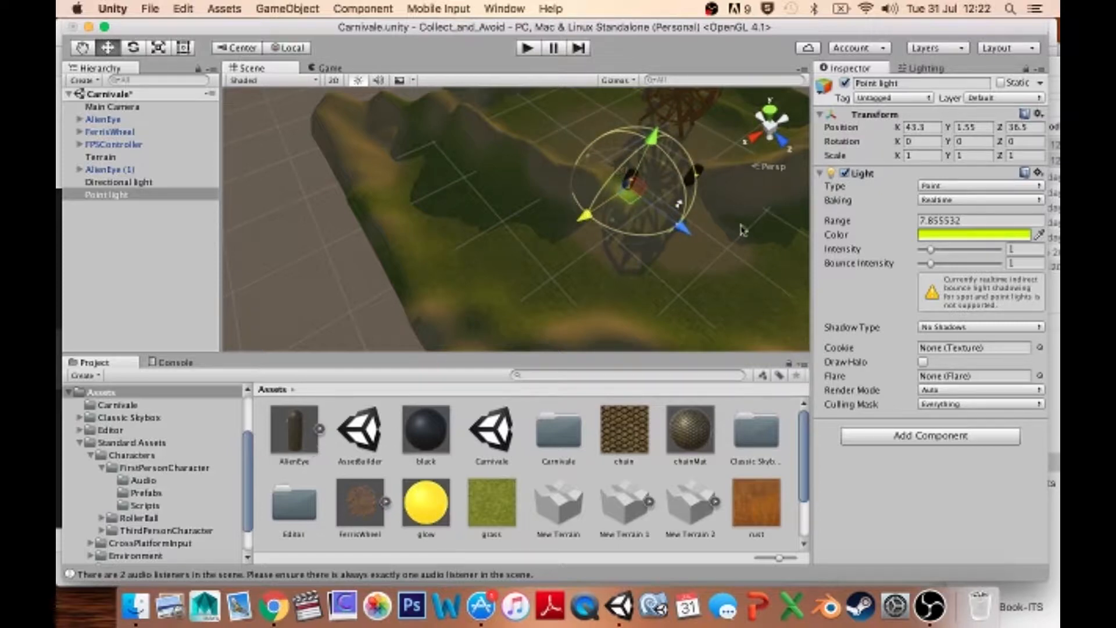
- Switch the handles to Global orientation and raise the point light to the AlienEye's eye height, about X 42.47, Y 2.43, Z 37.05
key("f")
scroll(642, 246, "up", 5)
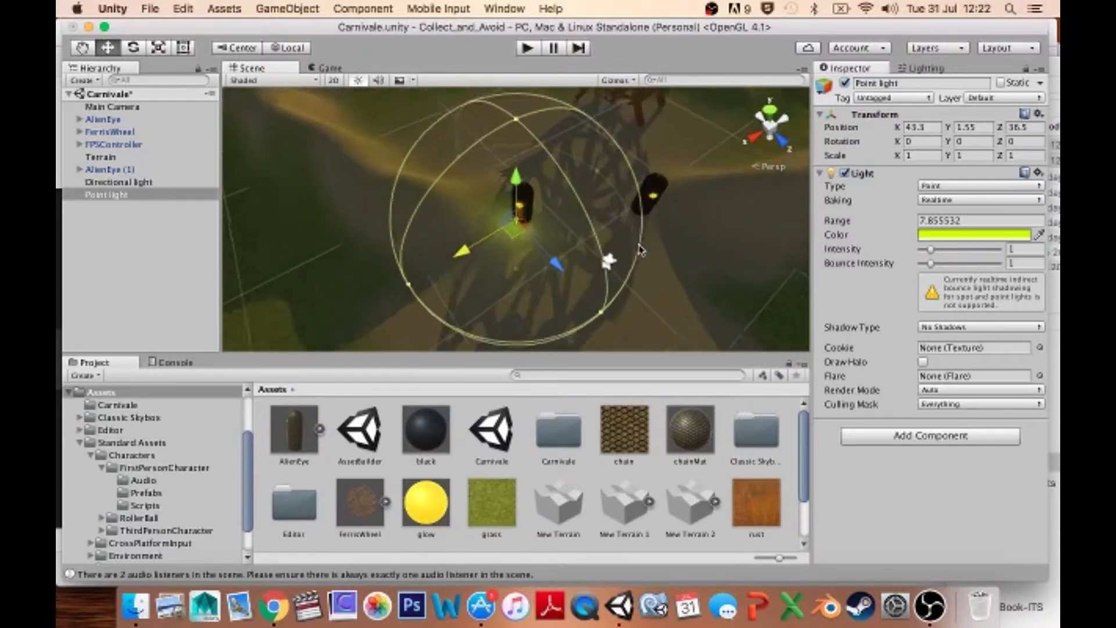
left_click_drag(616, 245, 512, 218, "alt")
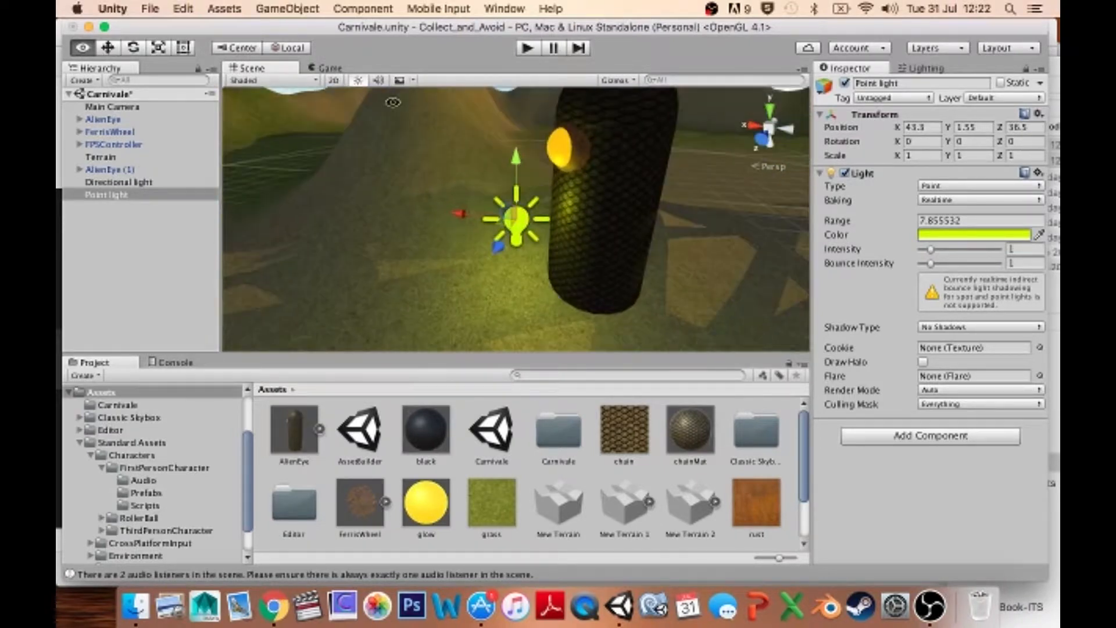
left_click(293, 47)
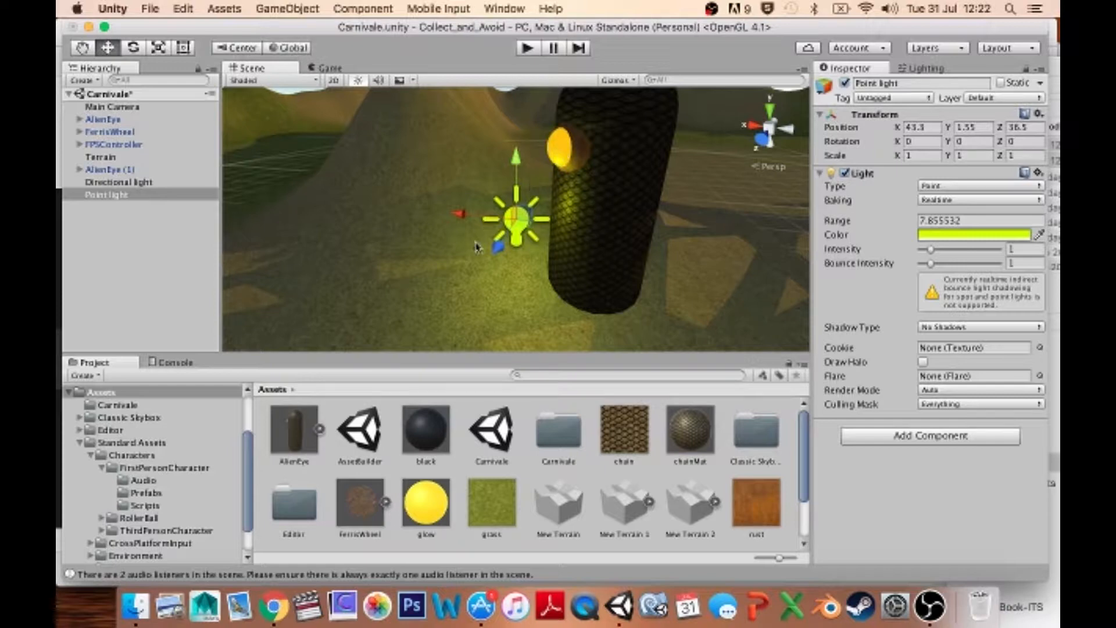
left_click_drag(498, 247, 618, 147)
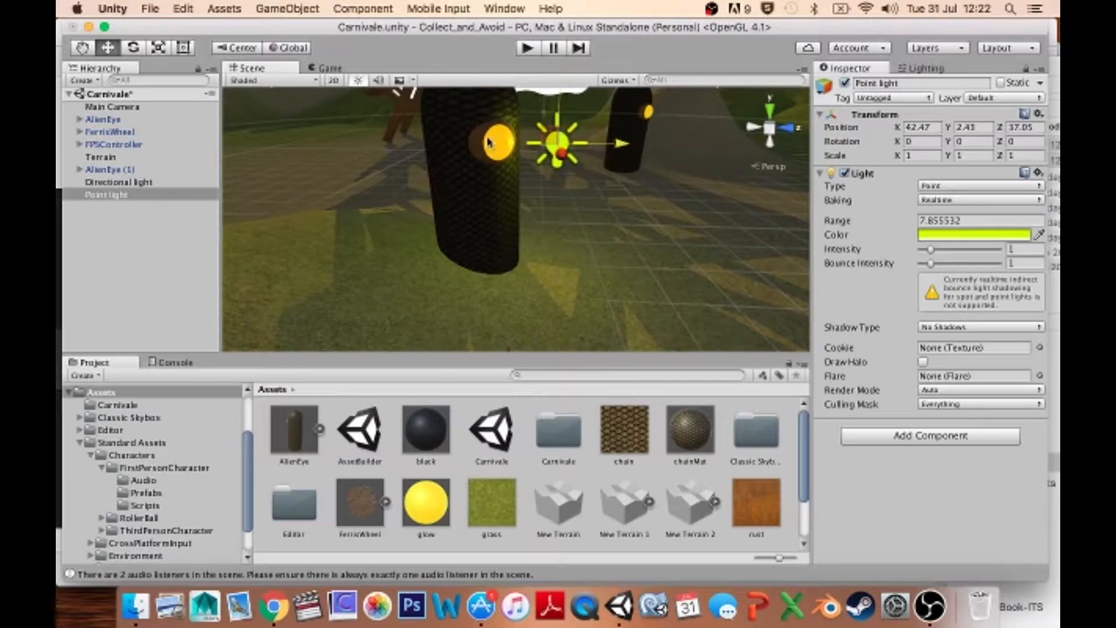
- Fine-tune the point light's position directly in front of the AlienEye's glowing eye, at about X 43.106, Y 2.43, Z 36.51
left_click_drag(500, 177, 306, 205, "alt")
left_click_drag(533, 170, 493, 189)
left_click_drag(509, 151, 330, 148, "alt")
mouse_move(481, 172)
left_mouse_down()
mouse_move(511, 146)
mouse_move(488, 162)
left_mouse_up()
key("super+z")
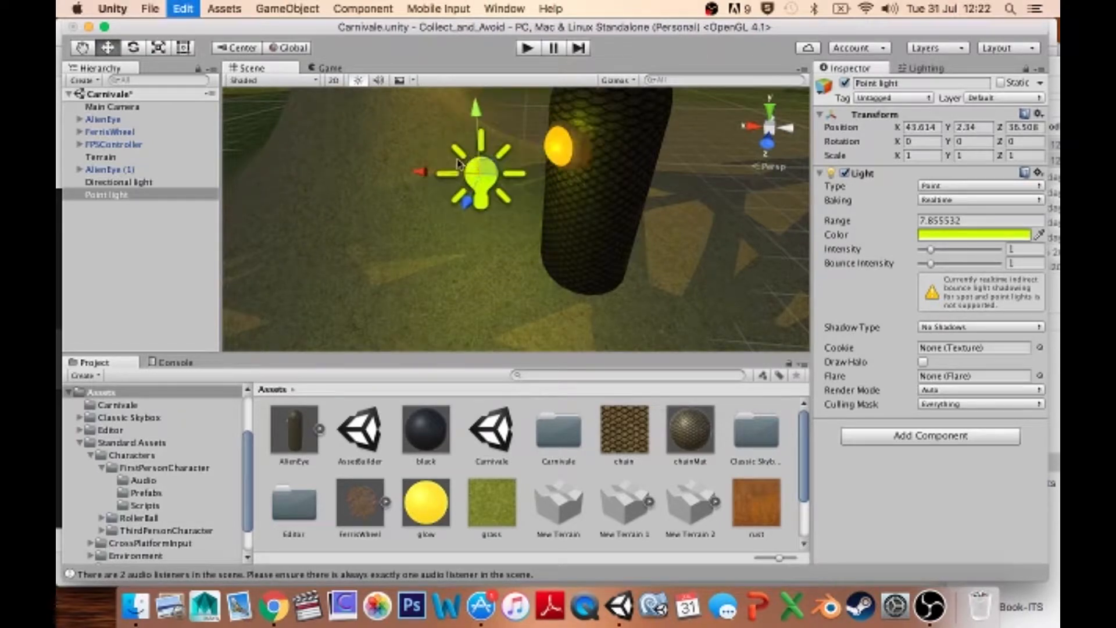
left_click_drag(506, 207, 519, 275)
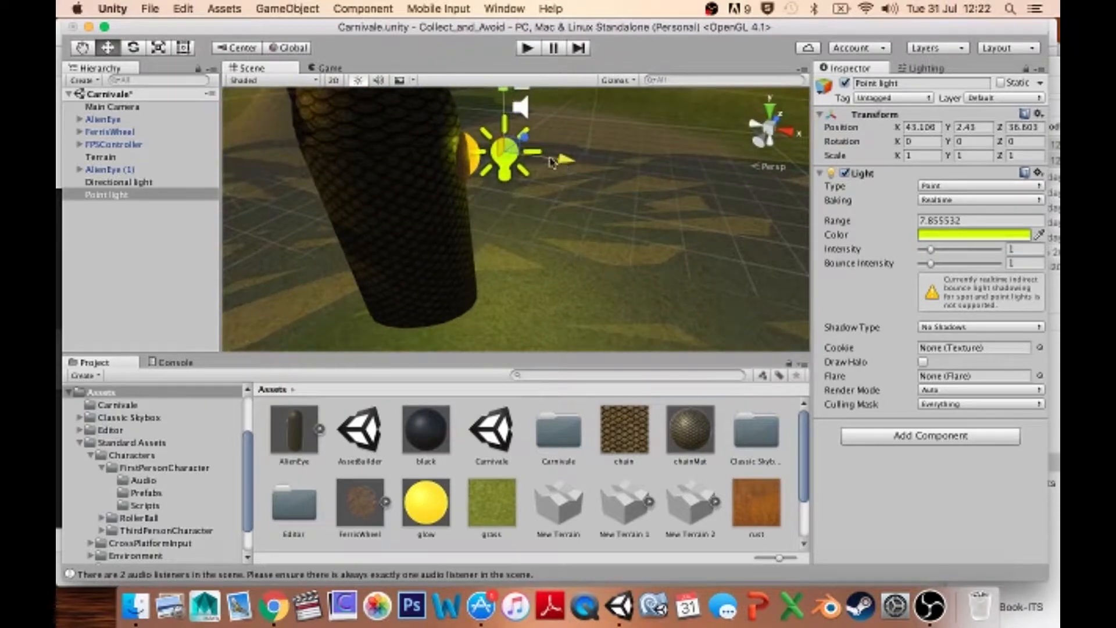
left_click_drag(552, 163, 455, 203, "alt")
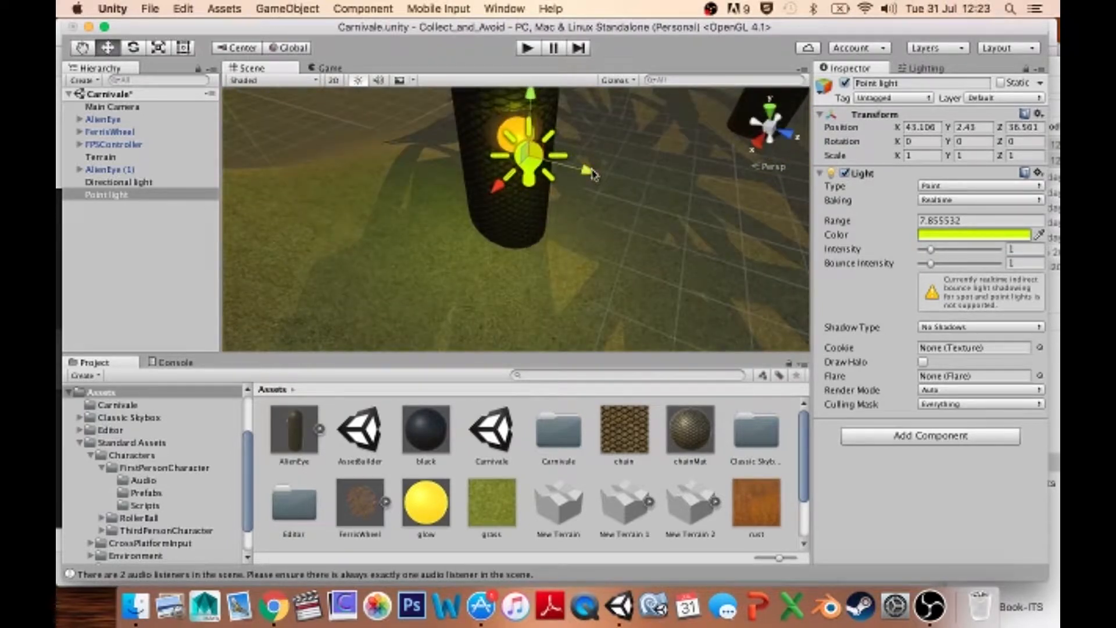
left_click_drag(581, 176, 446, 176, "alt")
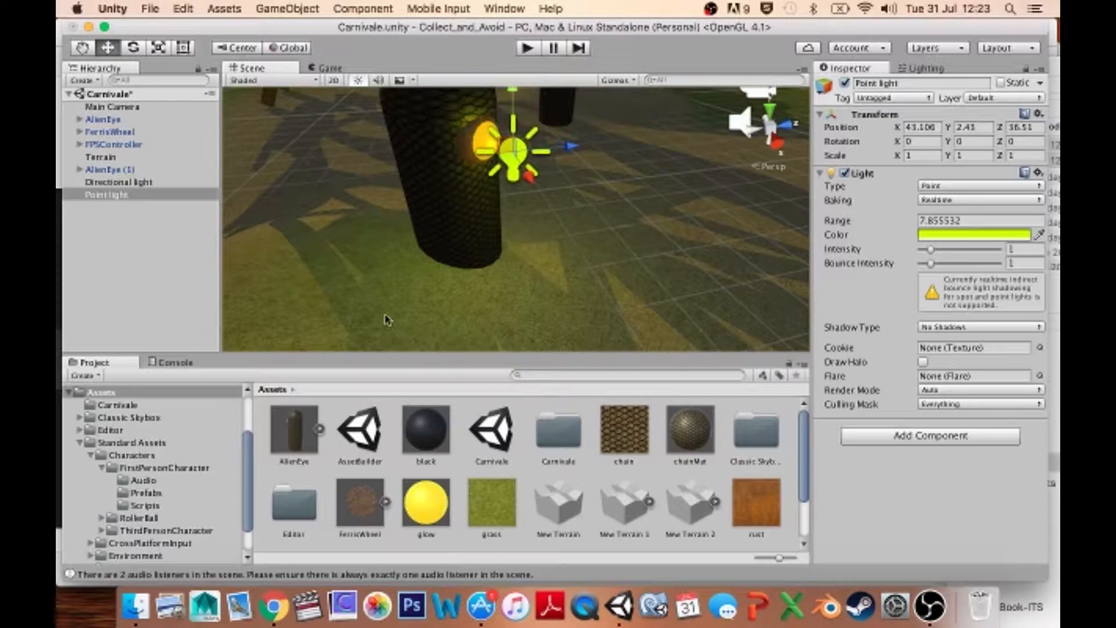
- Make the point light a child of the original AlienEye object
left_click(448, 165)
left_click_drag(102, 194, 104, 119)
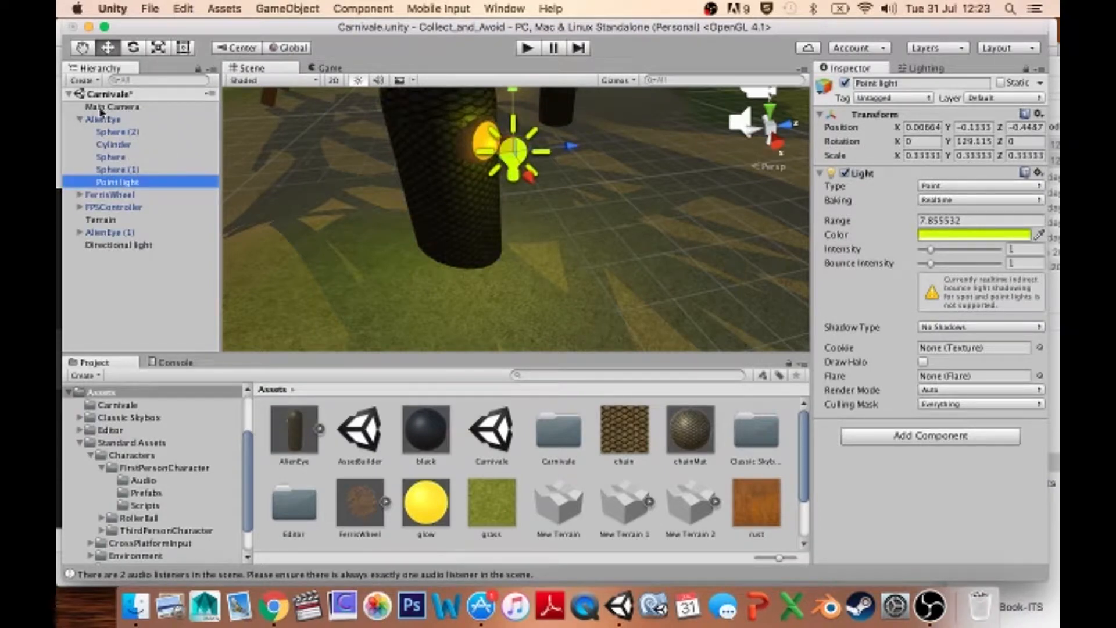
- Delete the AlienEye (1) copy that has no point light and select the original AlienEye
left_click(104, 233)
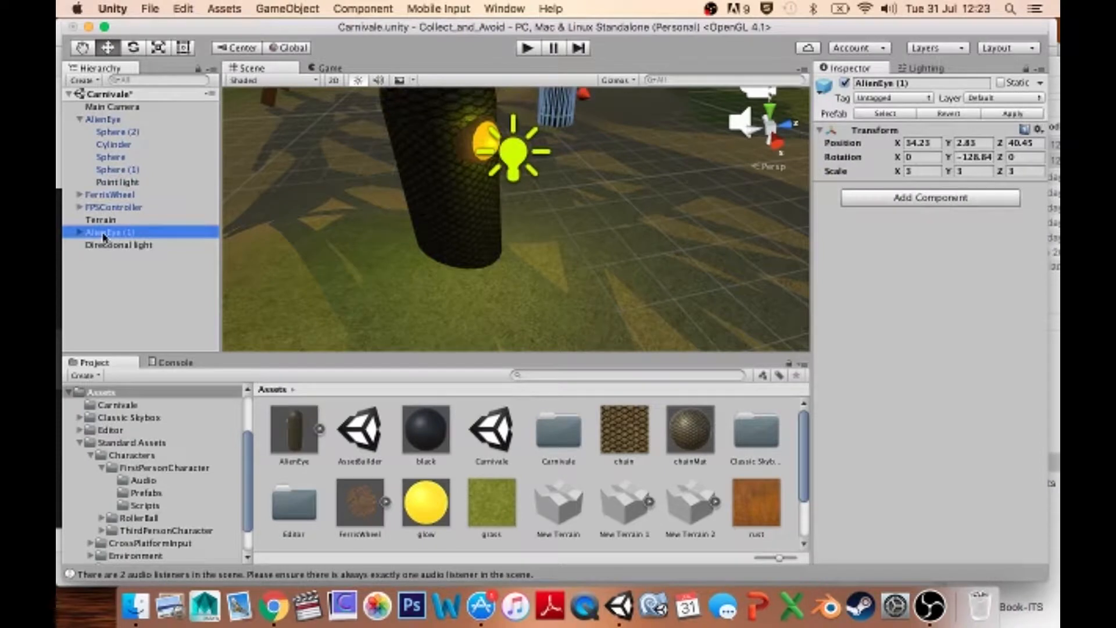
key("super+BackSpace")
left_click(103, 119)
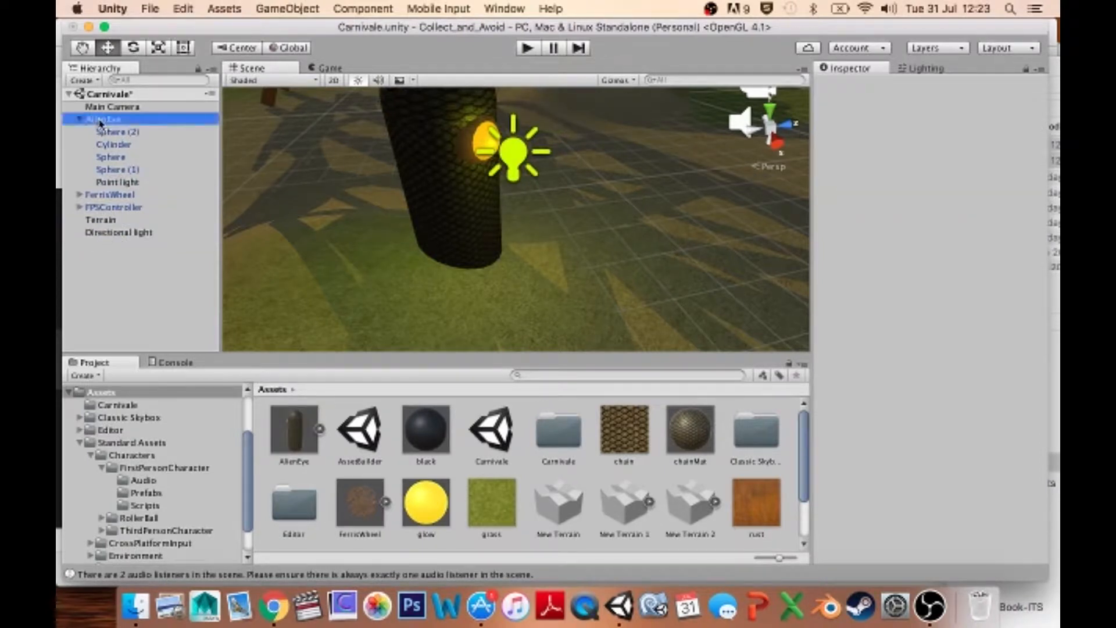
- Duplicate the AlienEye and move the copy away from the original to about X 34.8, Y 2.83, Z 40.71
key("super+d")
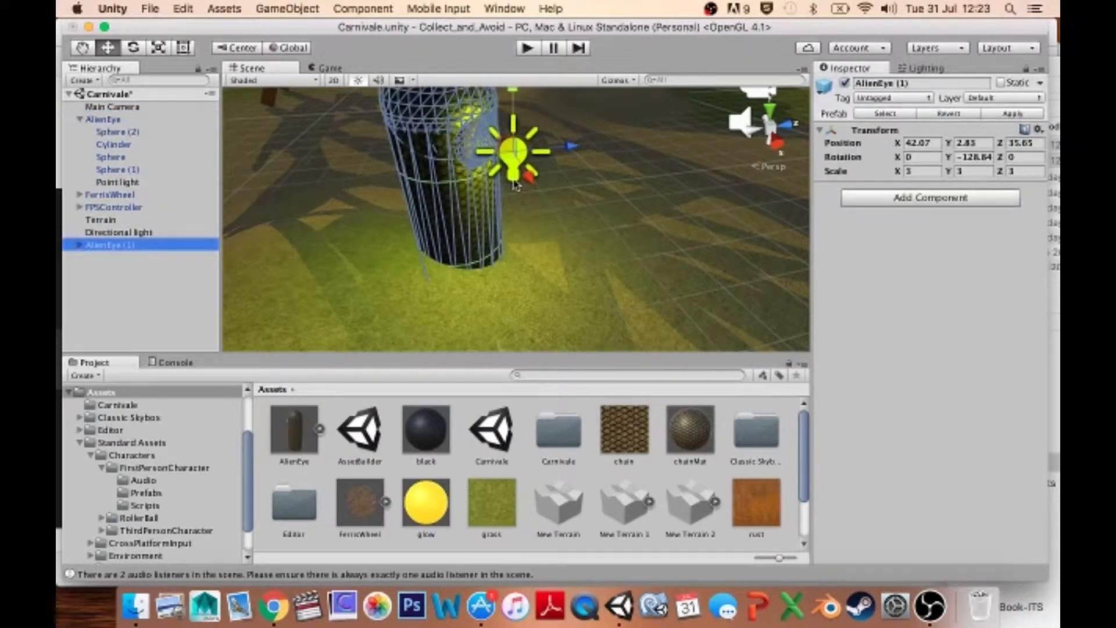
left_click_drag(534, 176, 625, 172, "alt")
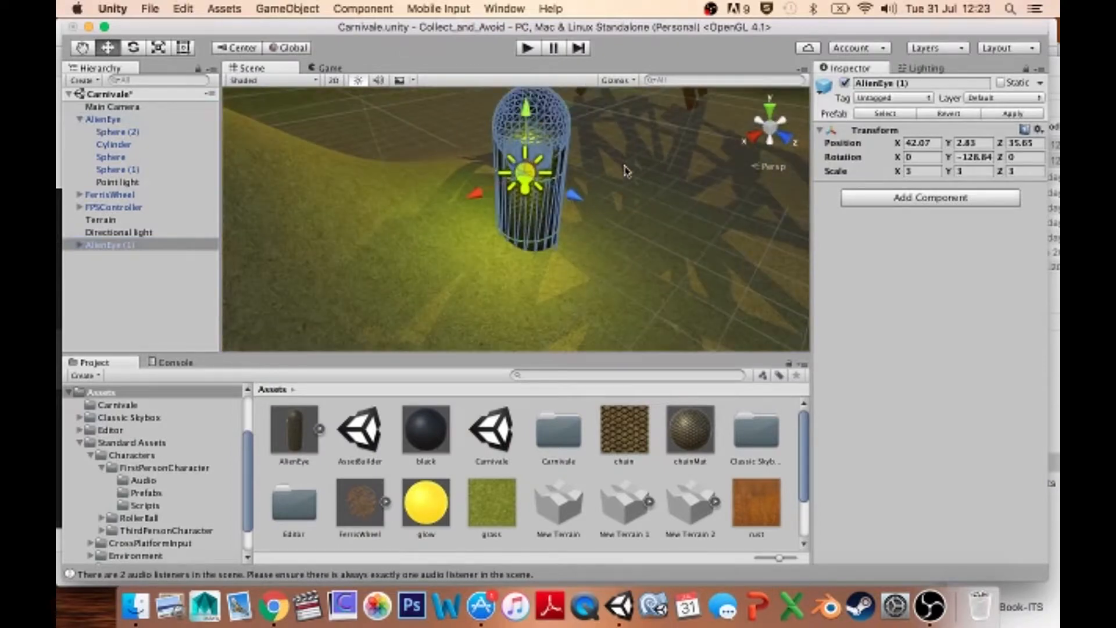
left_click_drag(478, 196, 617, 198)
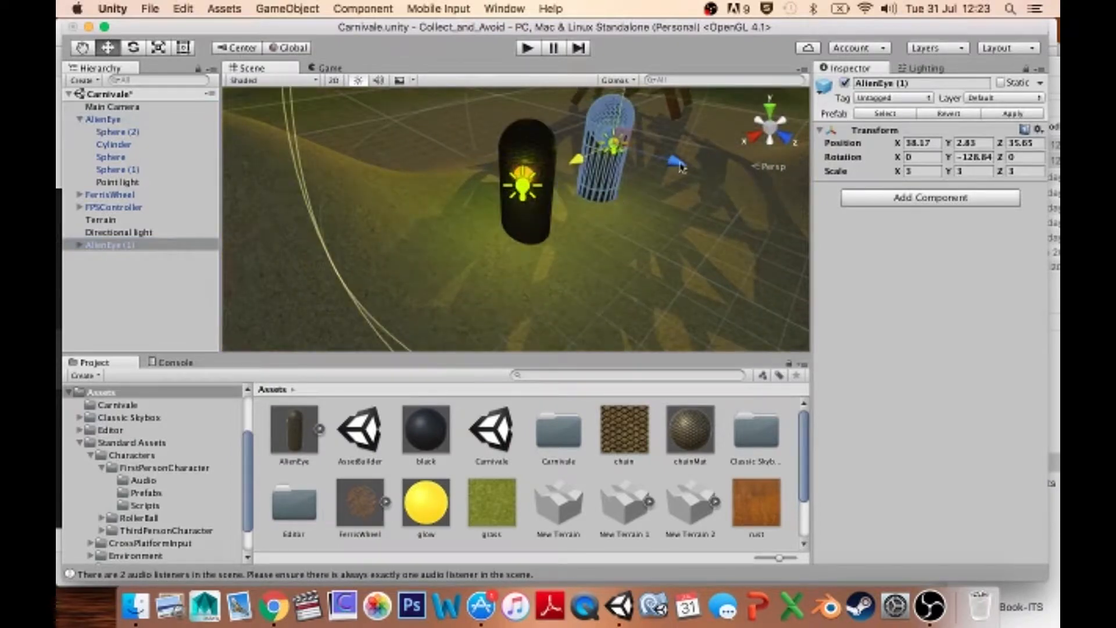
left_click_drag(681, 167, 777, 202)
middle_click_drag(669, 218, 407, 240, "alt")
key("w")
left_click_drag(409, 239, 668, 212)
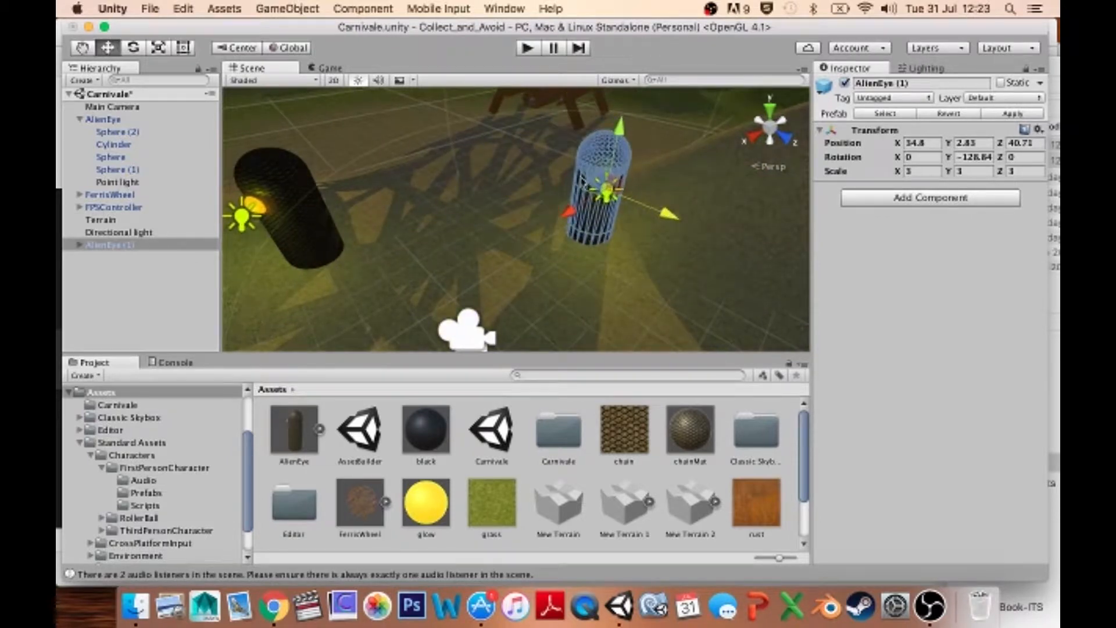
- Review the baking options of the original AlienEye's point light, keeping Realtime selected
left_click(237, 221)
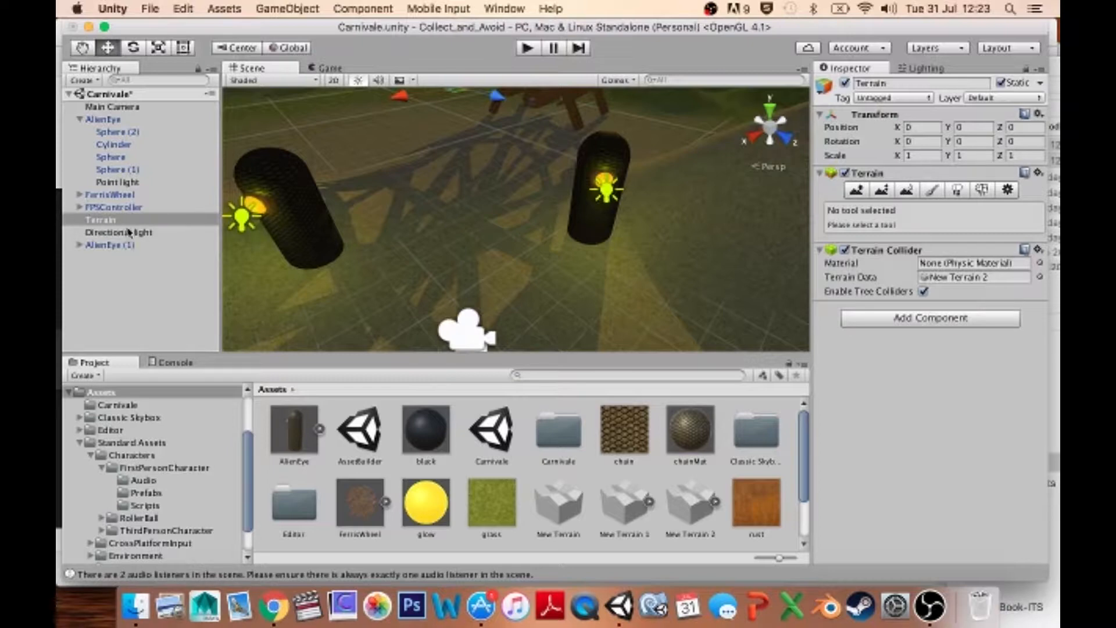
left_click(118, 182)
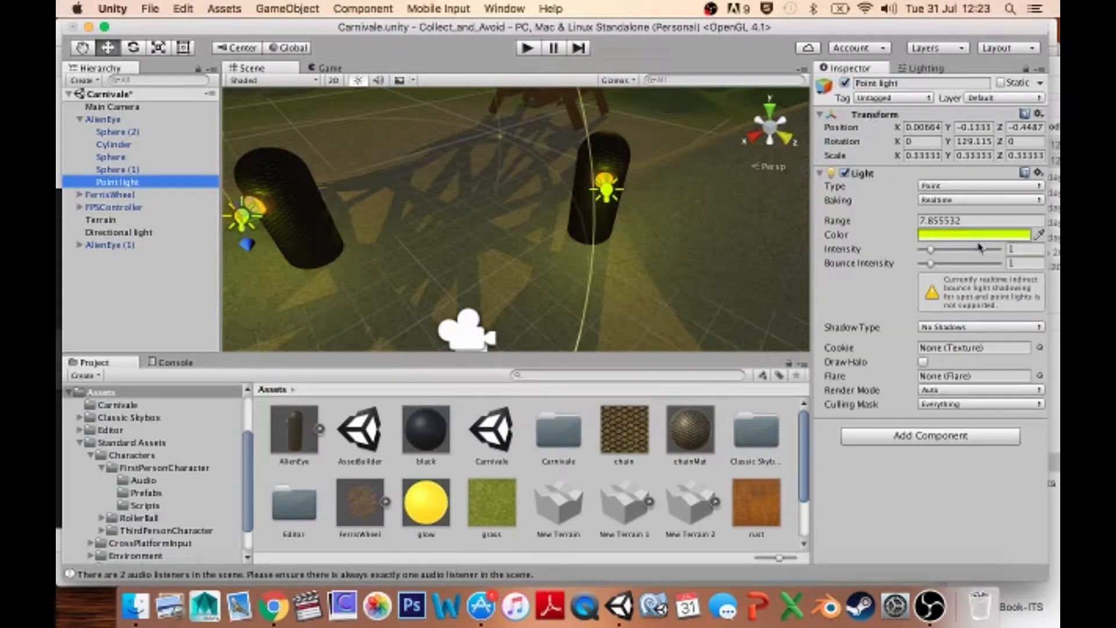
left_click(937, 201)
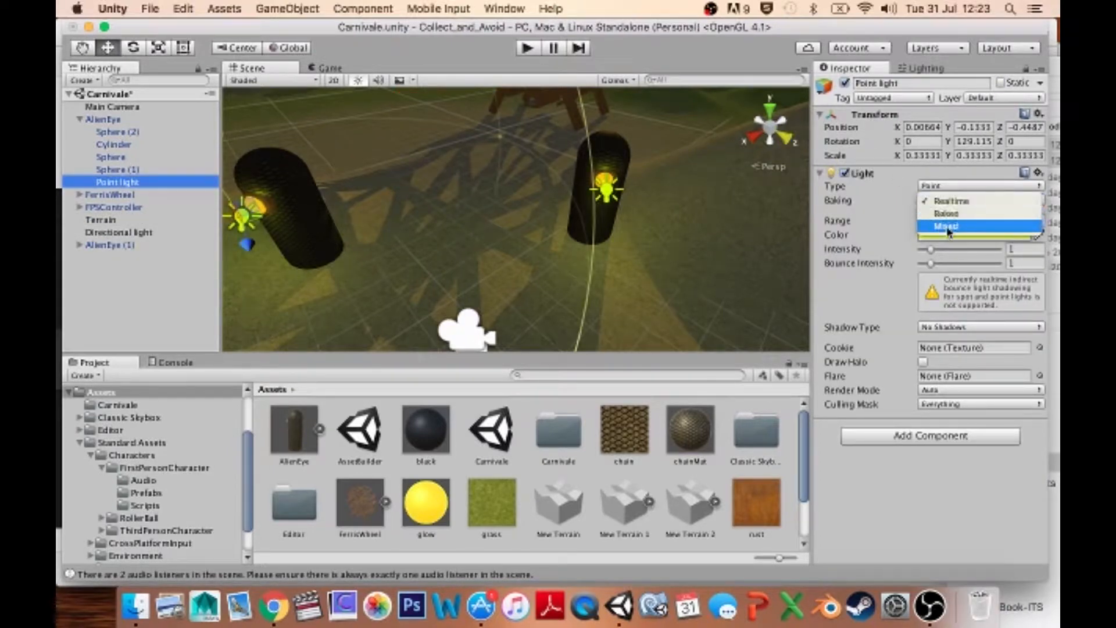
left_click(930, 206)
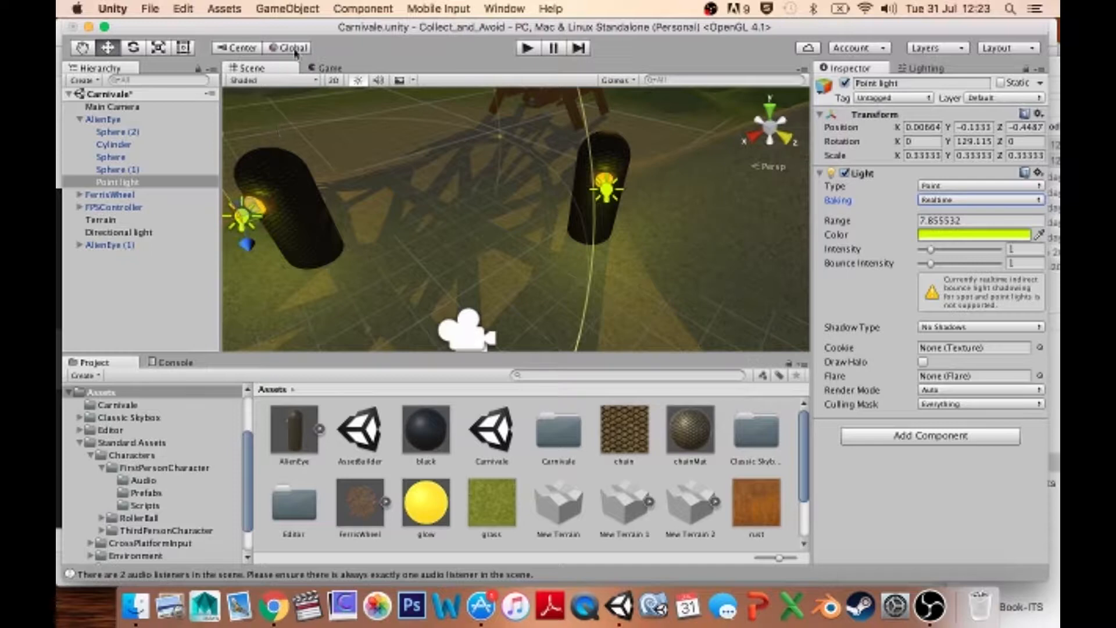
- Add a cylinder near the Ferris wheel and shorten it to a Y scale of about 0.403
scroll(424, 169, "down", 5)
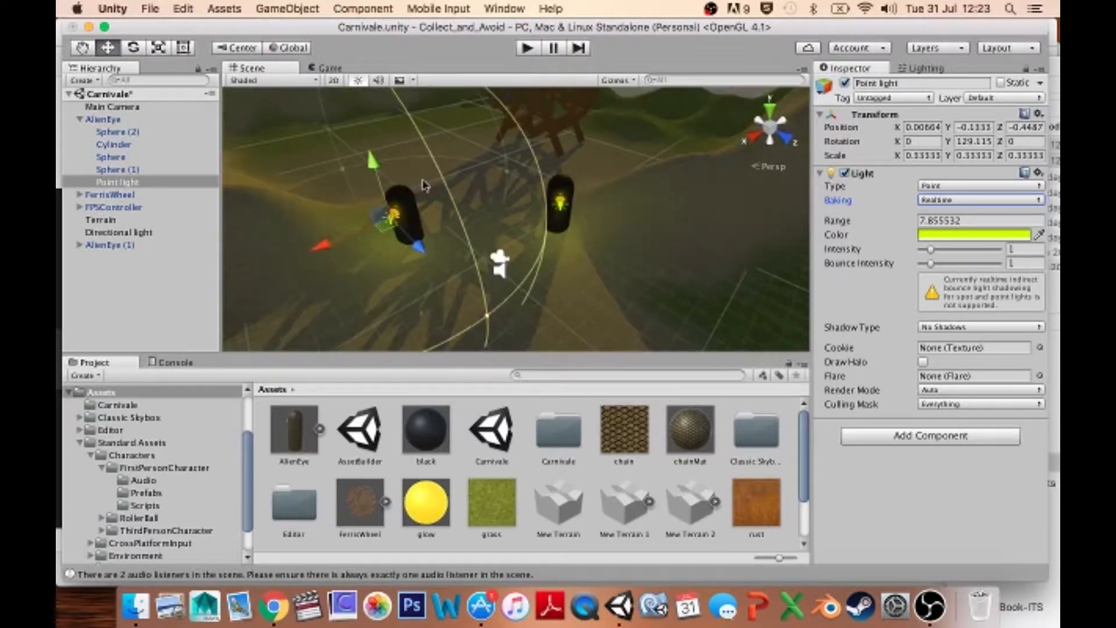
left_click_drag(424, 185, 504, 226, "alt")
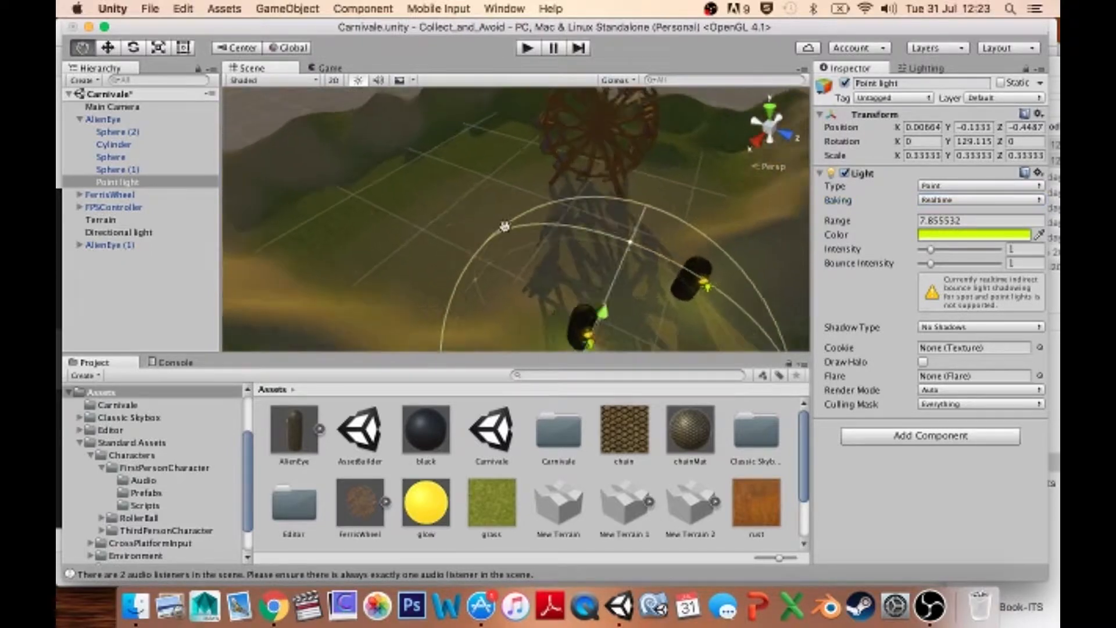
middle_click_drag(505, 227, 537, 232)
left_click(263, 9)
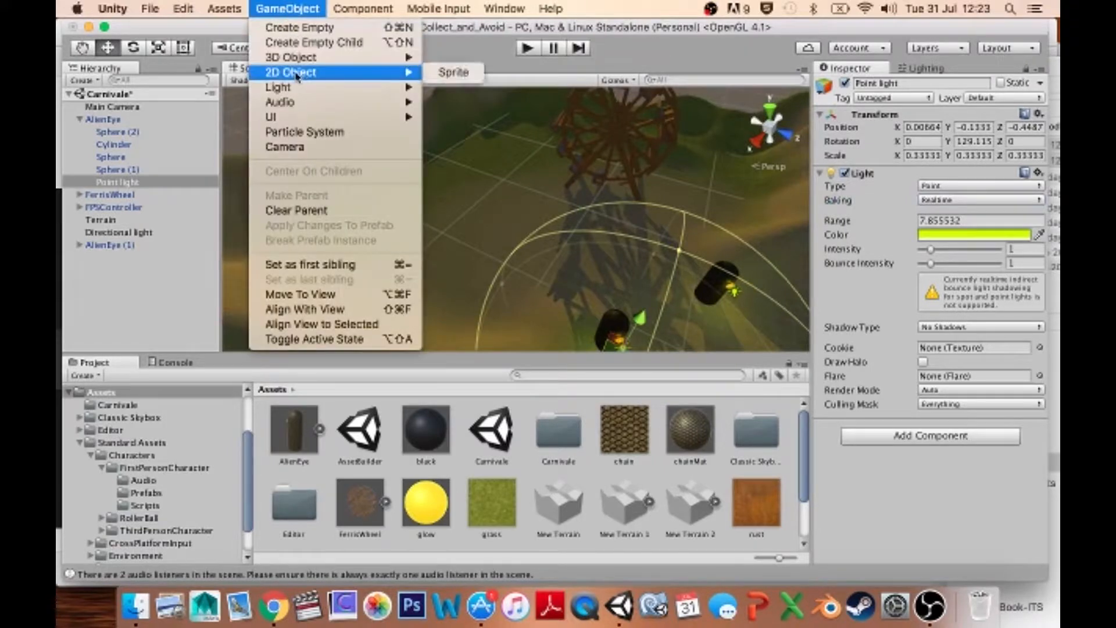
mouse_move(326, 57)
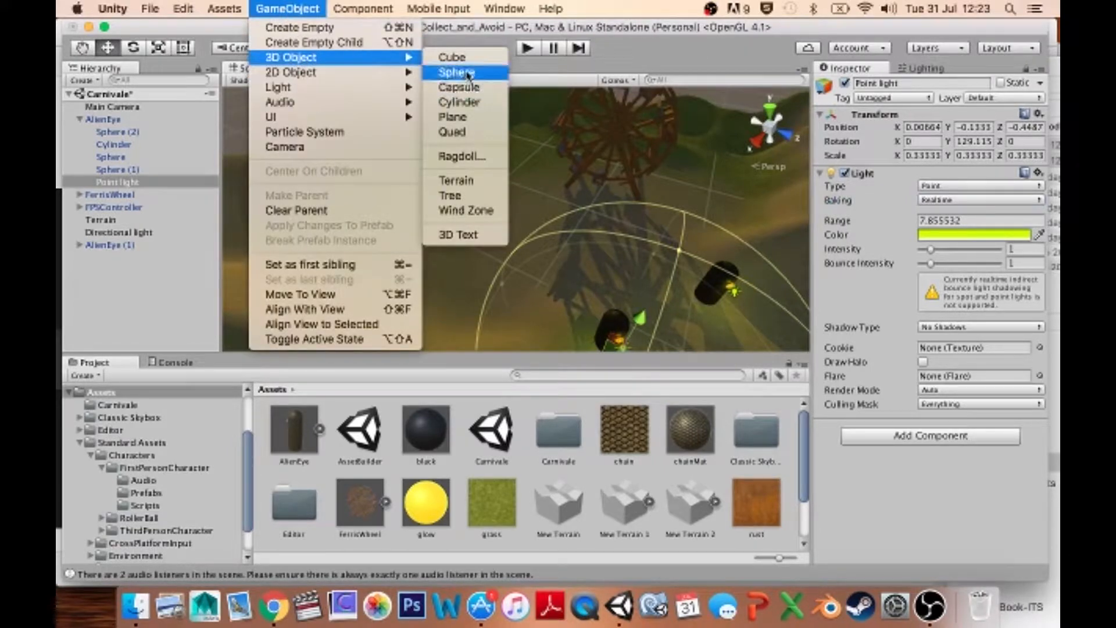
left_click(460, 102)
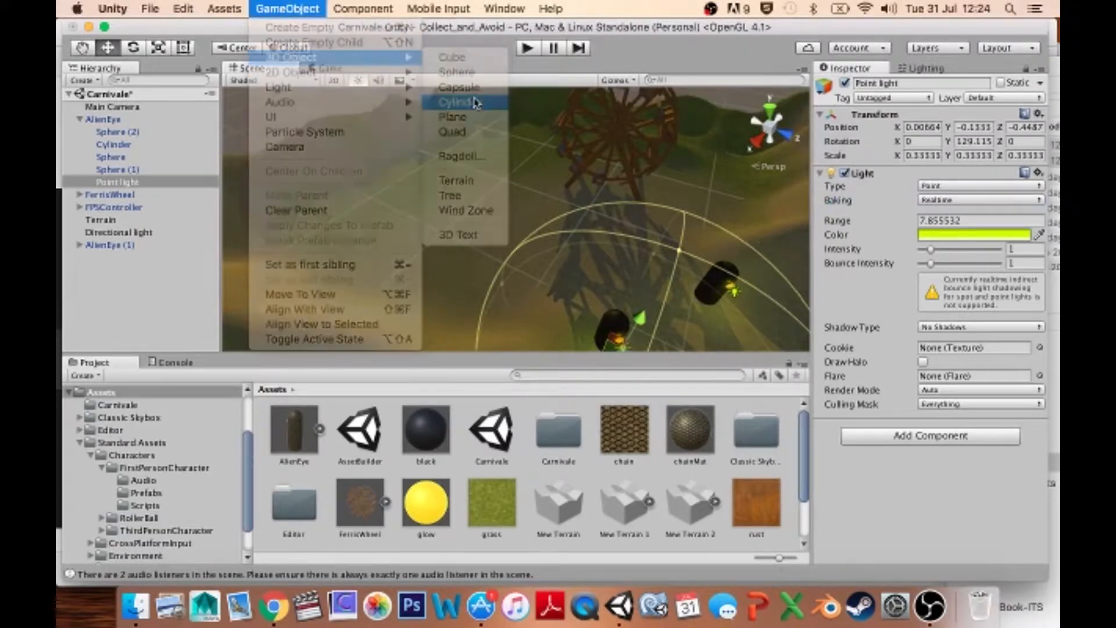
key("e")
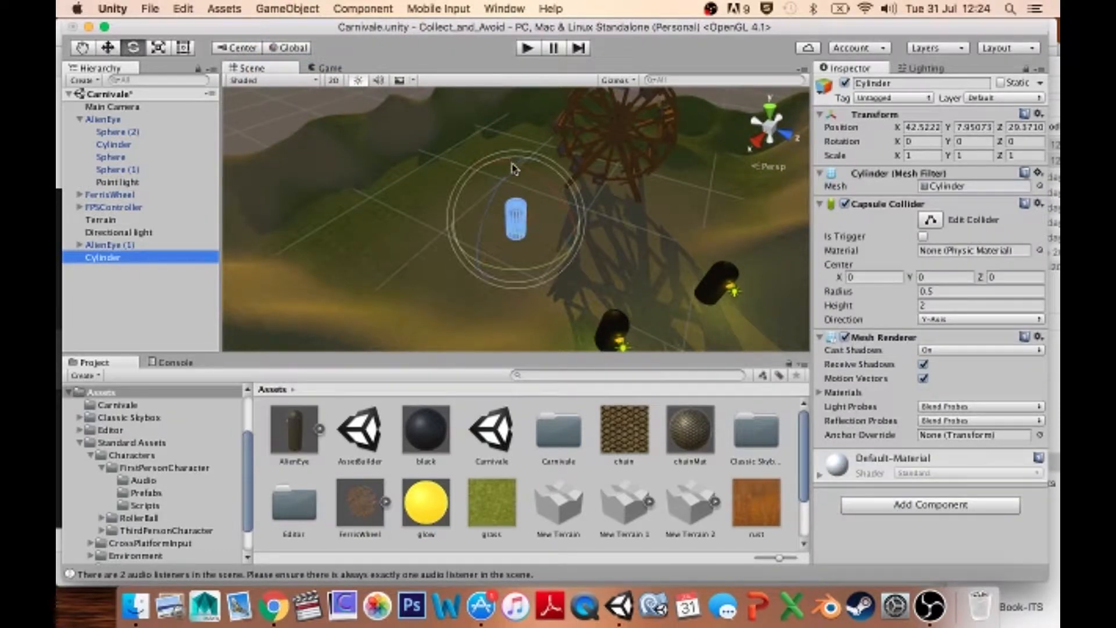
key("r")
left_click_drag(516, 166, 525, 210)
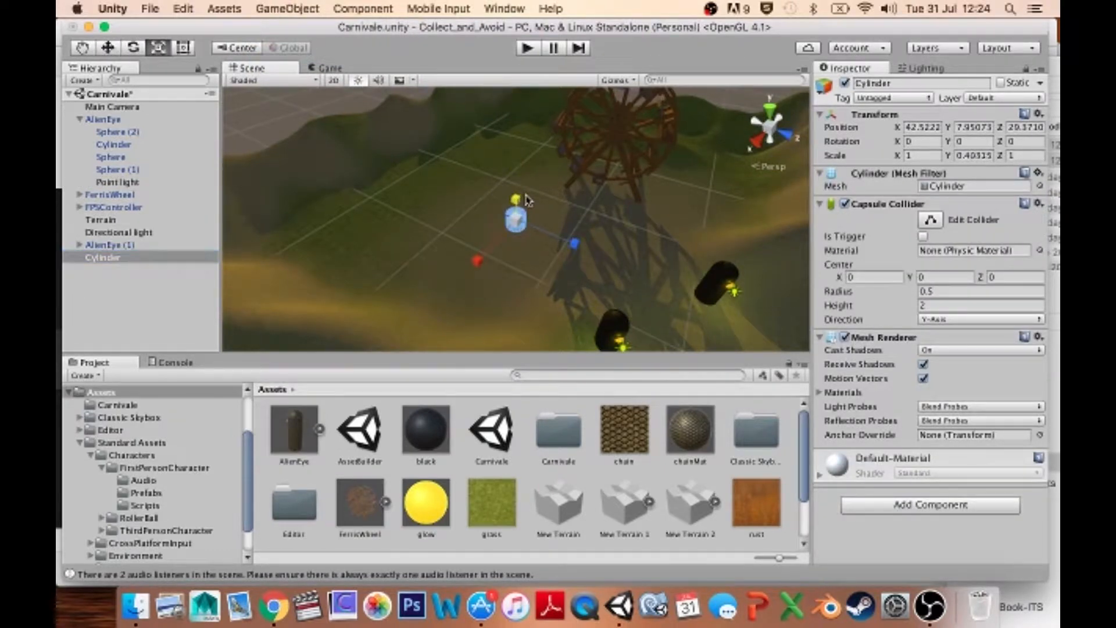
- Rotate the cylinder onto its side to about X 109.5 and move it to about Y 9.33, Z 25.48
key("w")
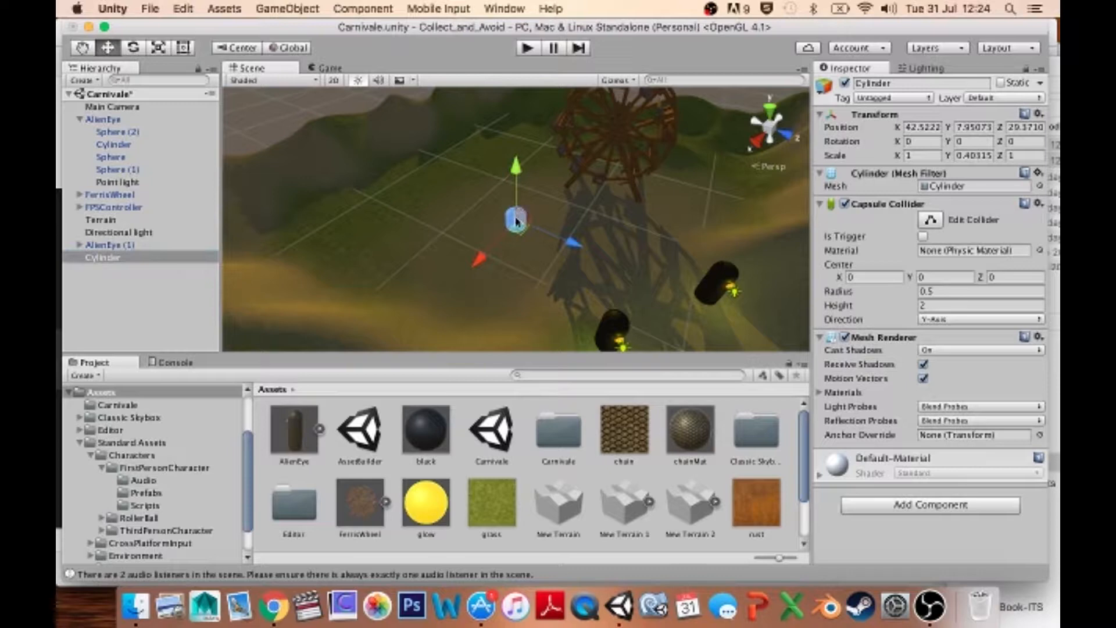
key("e")
left_click_drag(531, 169, 598, 242)
key("w")
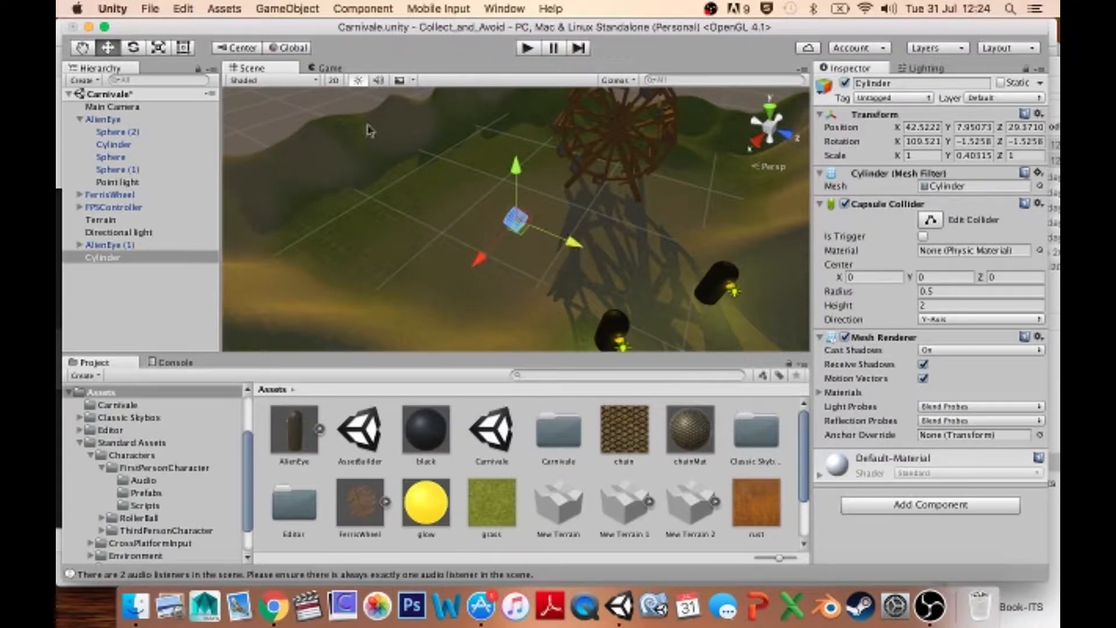
key("x")
left_click_drag(566, 263, 871, 156)
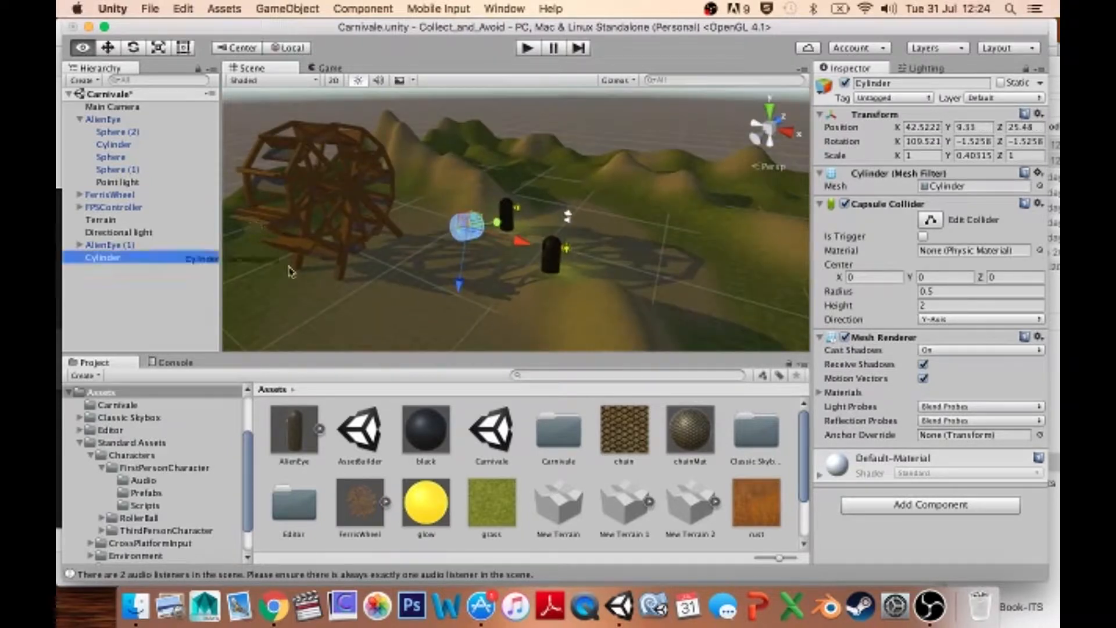
- Tilt the cylinder to a rotation of about 129.2, -41.8, 28.8 and lower it in Global orientation to about Y 3.65
left_click_drag(430, 265, 512, 180, "alt")
key("e")
key("w")
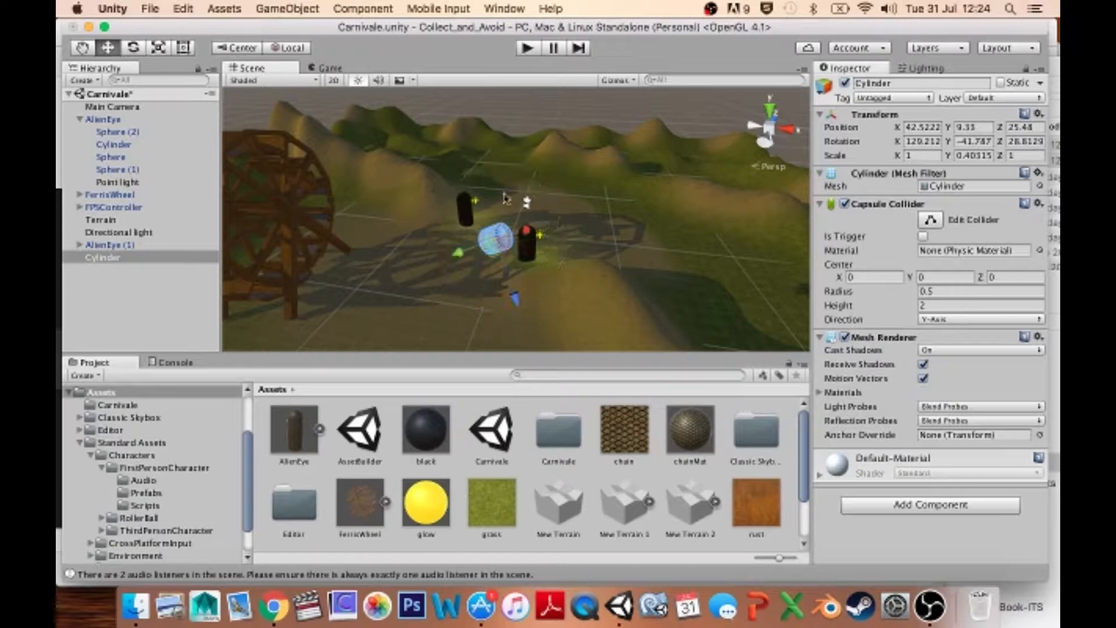
scroll(520, 267, "down", 5)
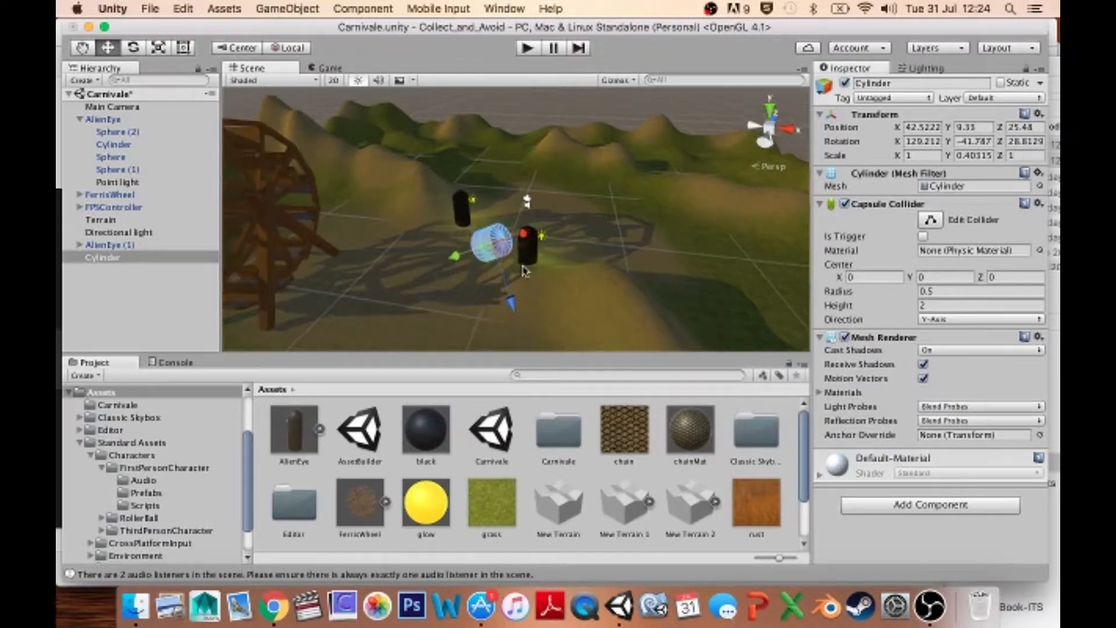
left_click(292, 48)
left_click_drag(508, 187, 714, 267)
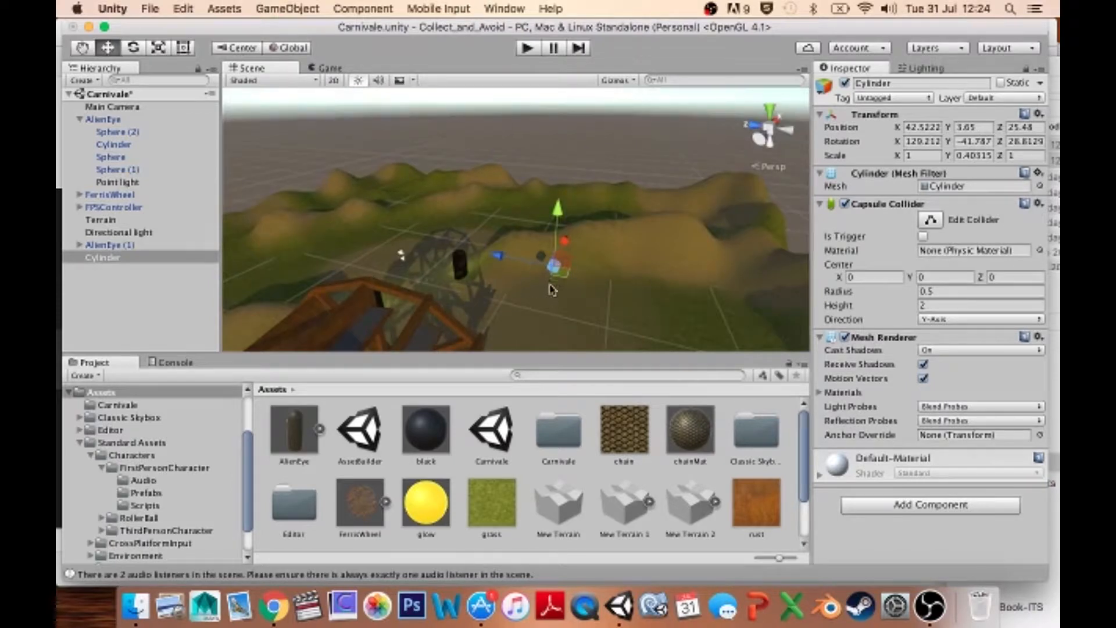
- Add a spotlight to the scene and shift it past the cylinder to about Z 23.8
left_click(276, 9)
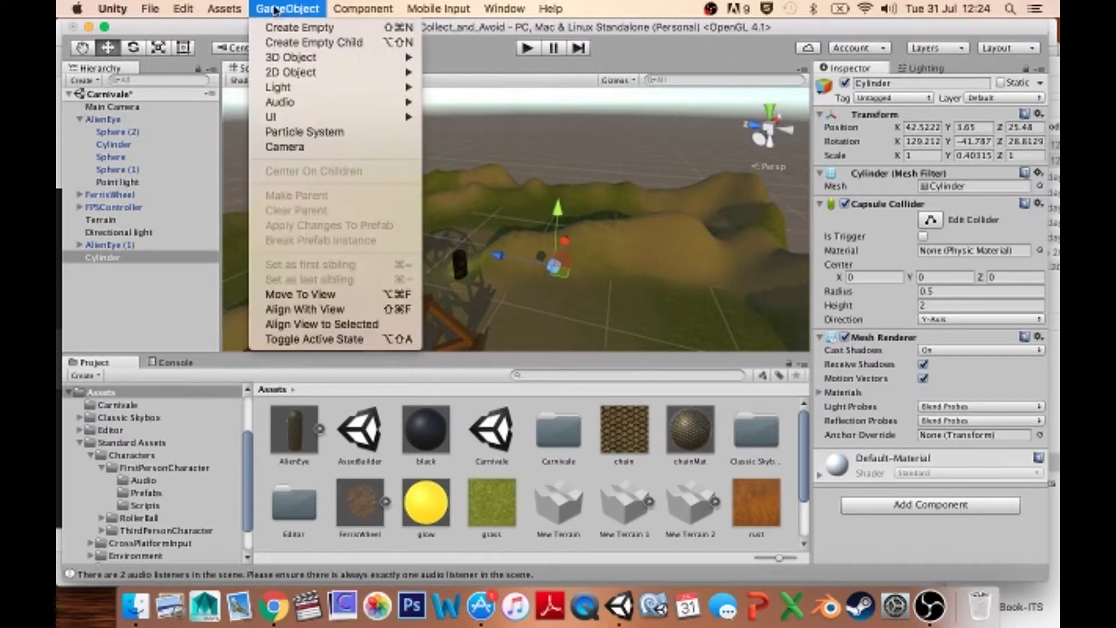
mouse_move(278, 87)
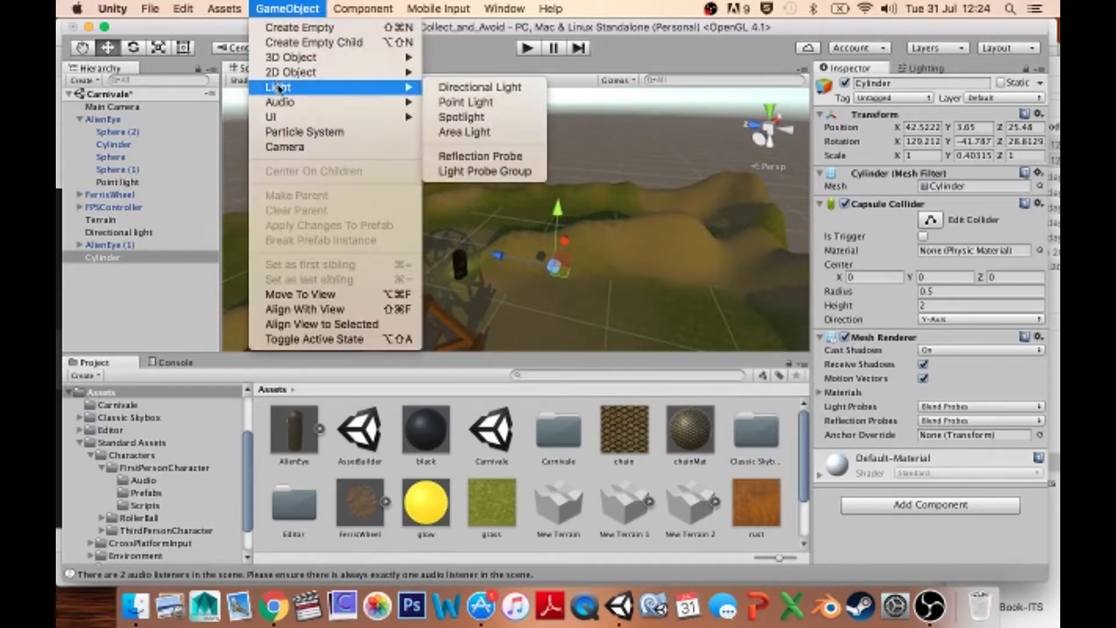
left_click(478, 118)
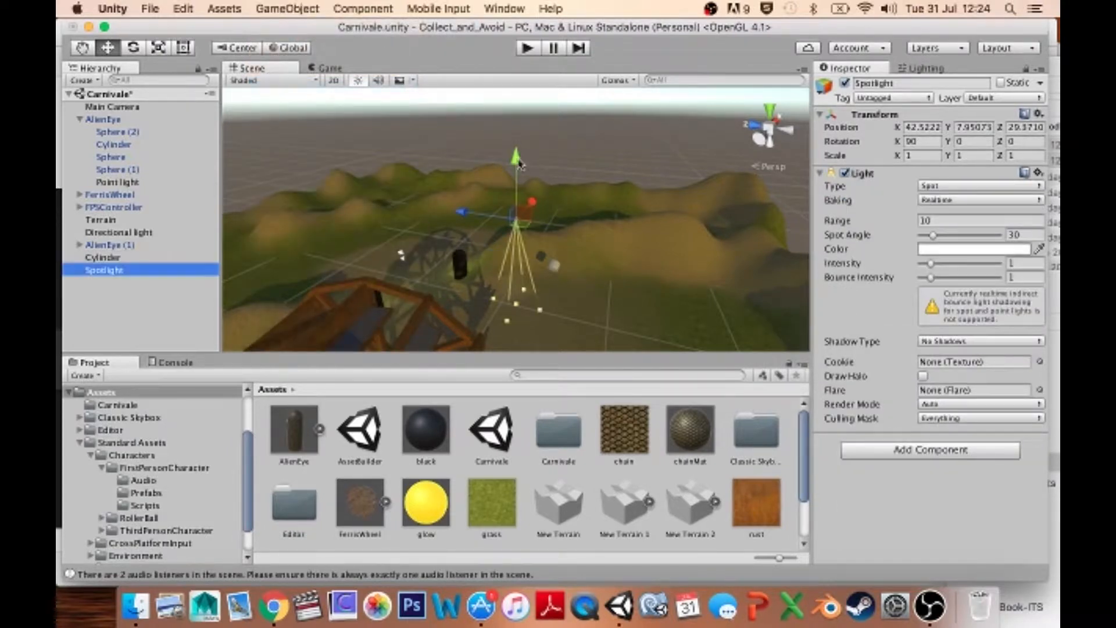
left_click_drag(471, 209, 530, 217)
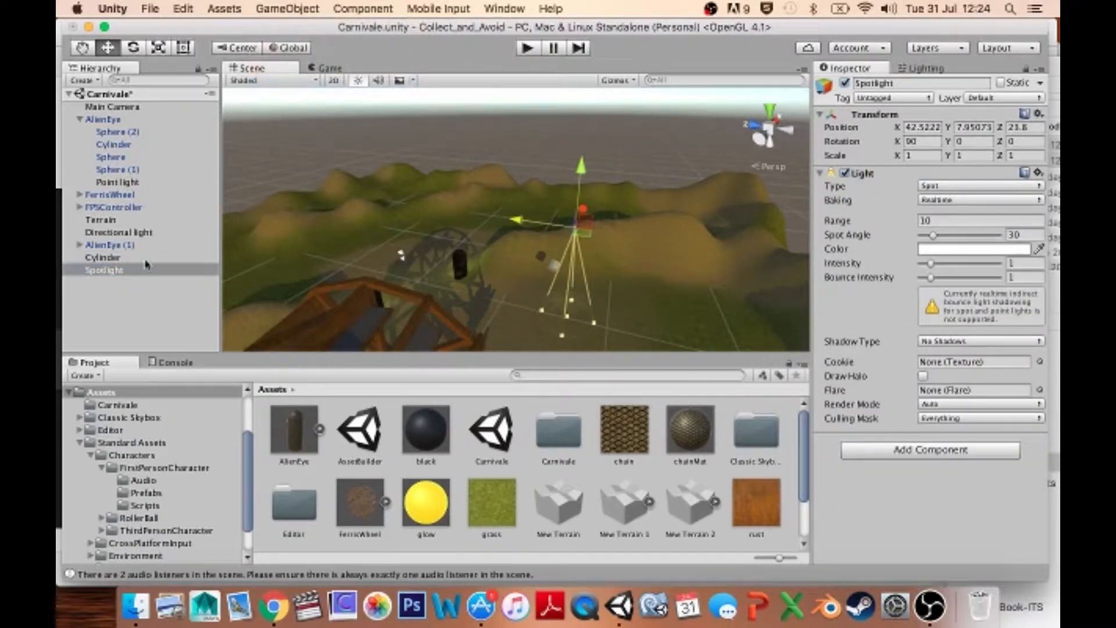
- Change the spotlight's color to a bright red, about R 246, G 23, B 23
left_click(963, 252)
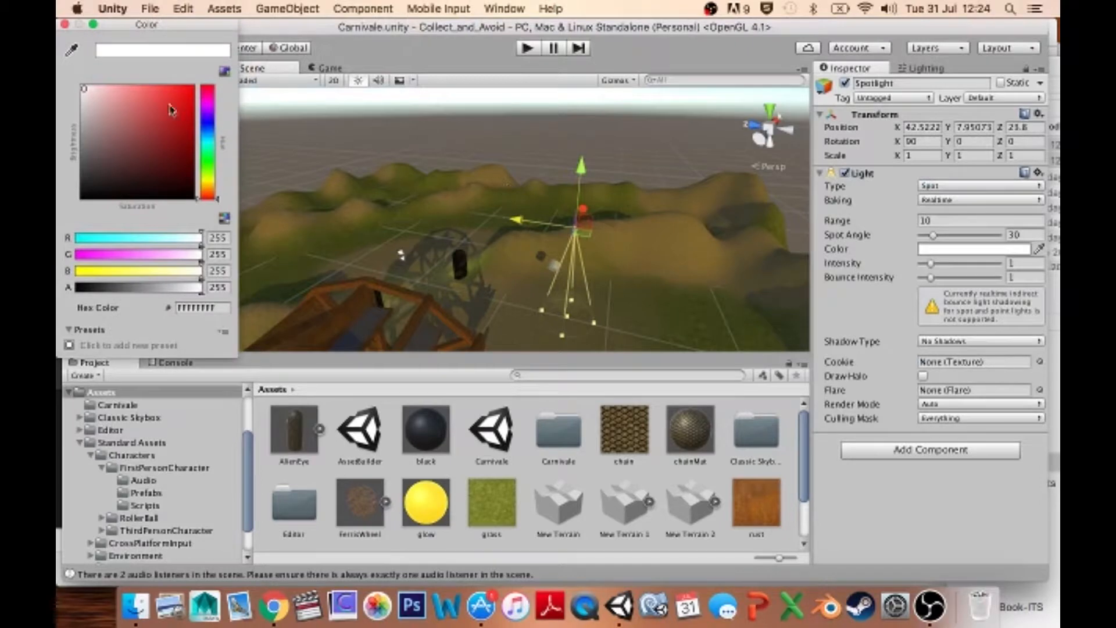
left_click_drag(170, 111, 185, 90)
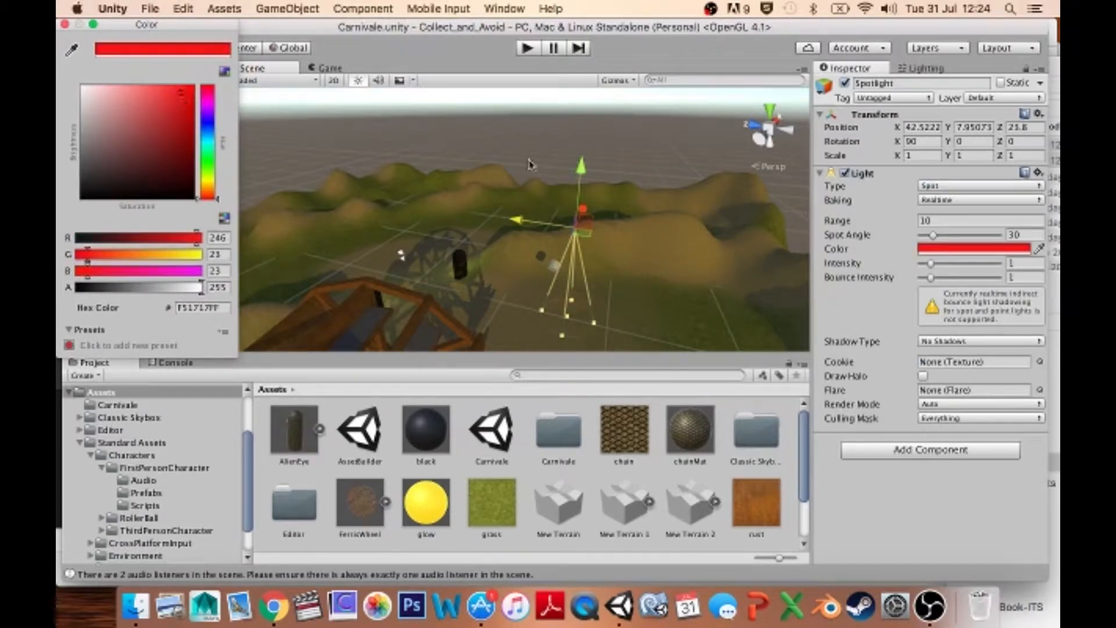
left_click(573, 169)
- Lower the spotlight towards the ground to about Y 1.99
left_click_drag(579, 183, 588, 311)
scroll(588, 310, "up", 3)
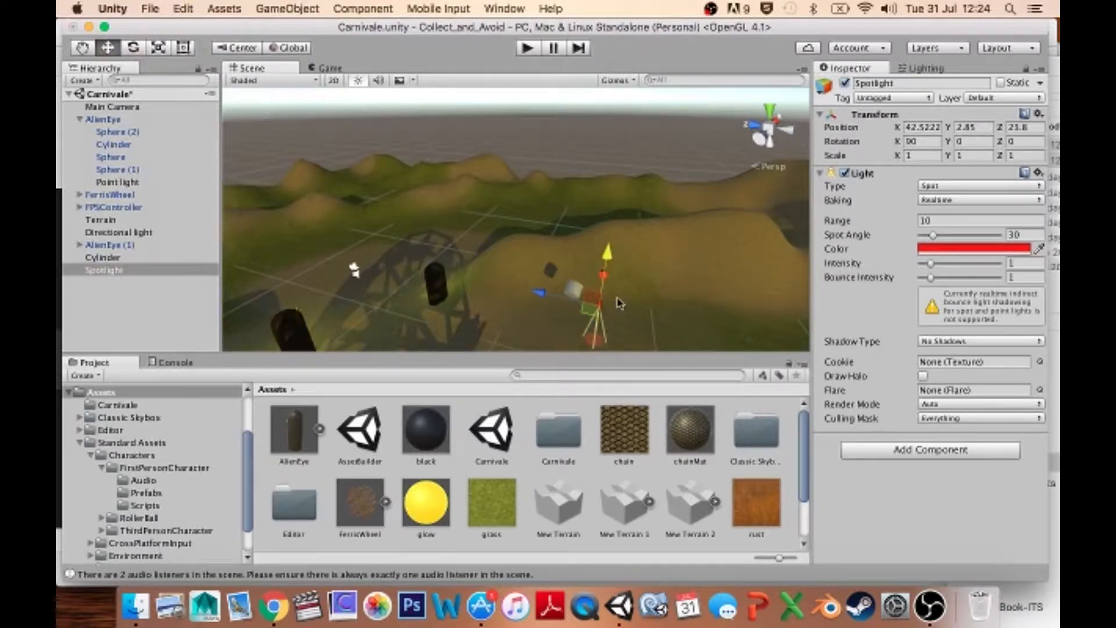
scroll(619, 303, "up", 3)
middle_click_drag(619, 303, 545, 213)
scroll(545, 212, "up", 5)
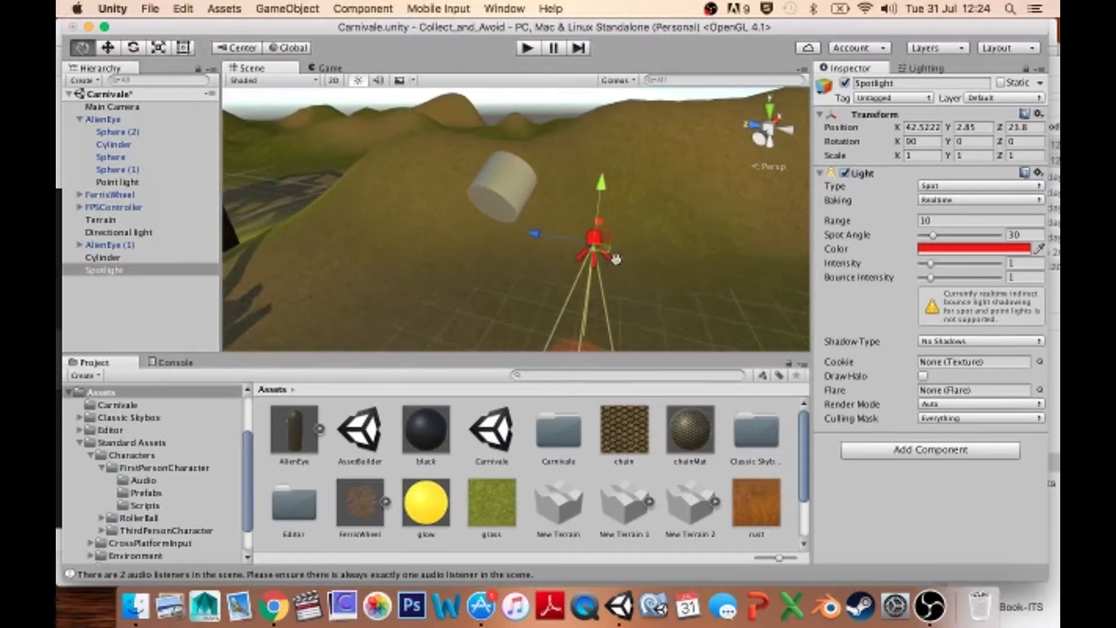
middle_click_drag(616, 259, 535, 161)
left_click_drag(521, 139, 522, 201)
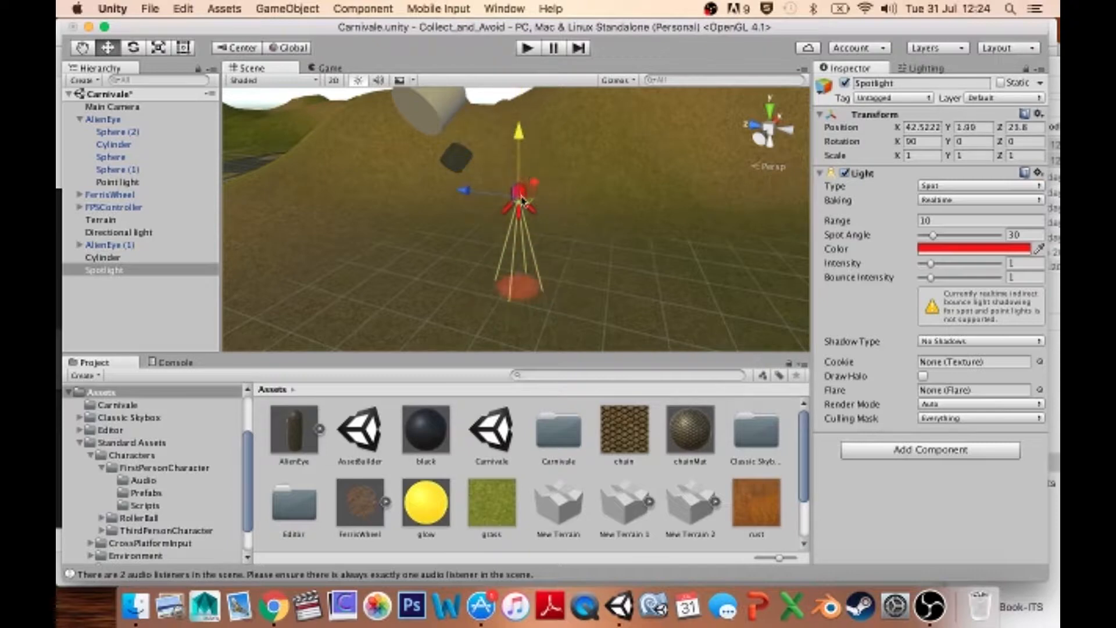
- Rotate the spotlight so its beam tilts sideways, to a rotation of about 120.8, 90, 90
key("e")
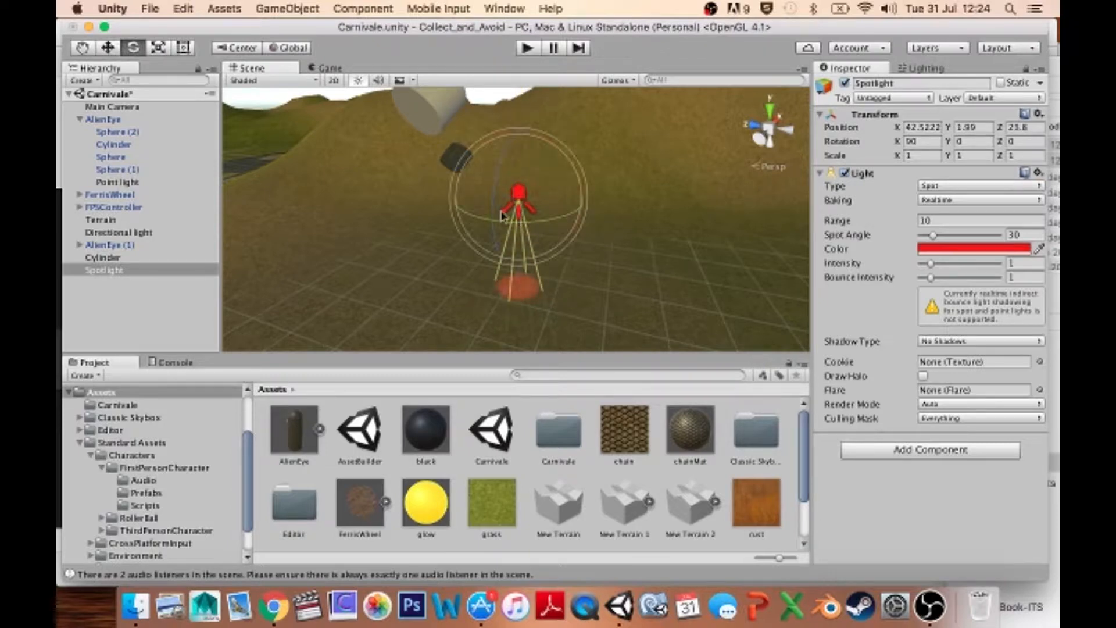
left_click_drag(519, 133, 551, 175)
scroll(472, 338, "up", 2)
scroll(487, 330, "down", 4)
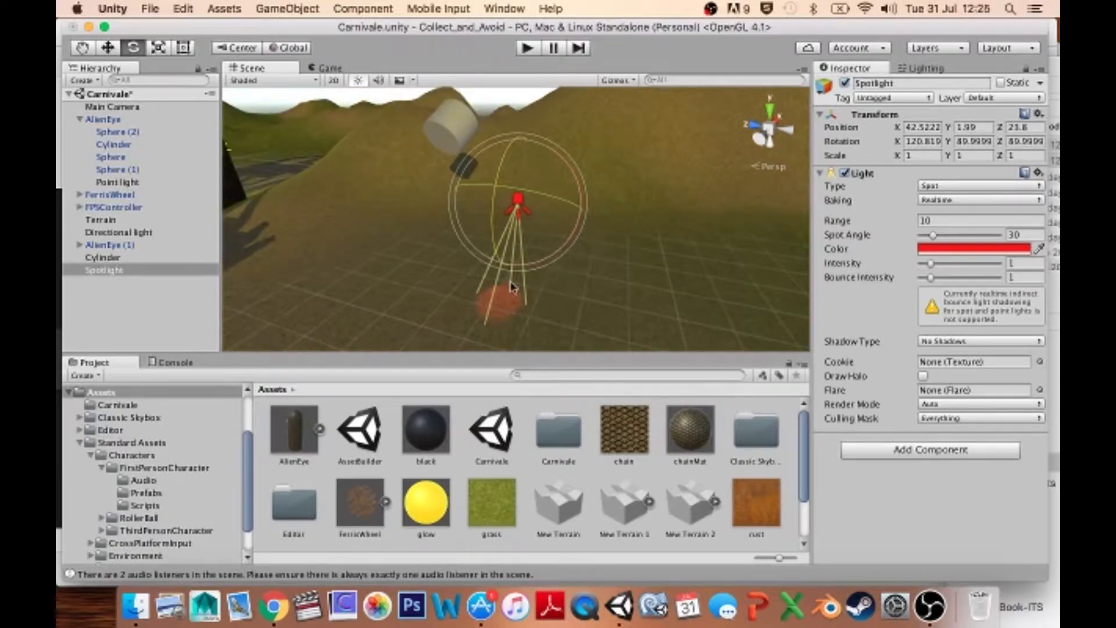
scroll(512, 292, "down", 8)
scroll(511, 308, "down", 5)
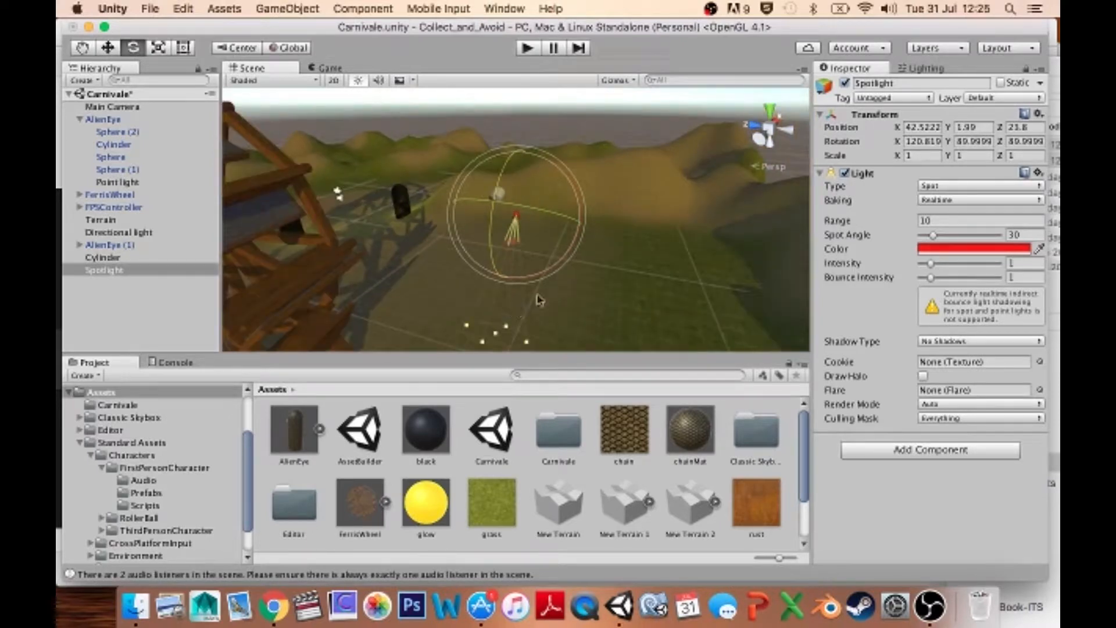
- Reduce the spotlight's range to about 8 and widen its spot angle to about 65
mouse_move(930, 267)
left_mouse_down()
mouse_move(1000, 265)
mouse_move(929, 264)
left_mouse_up()
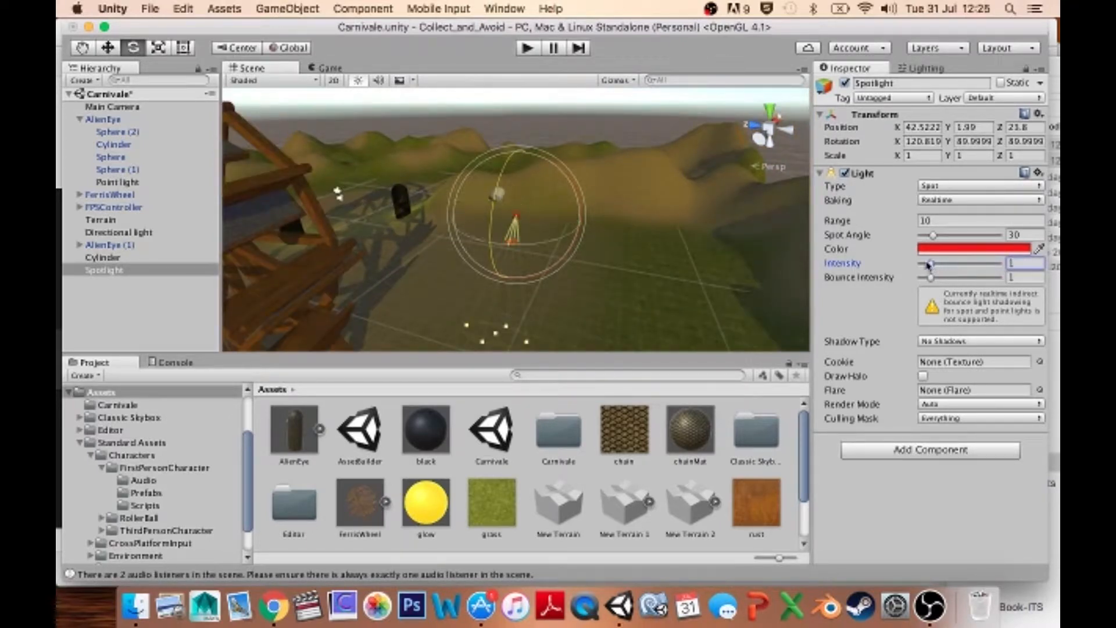
left_click(941, 220)
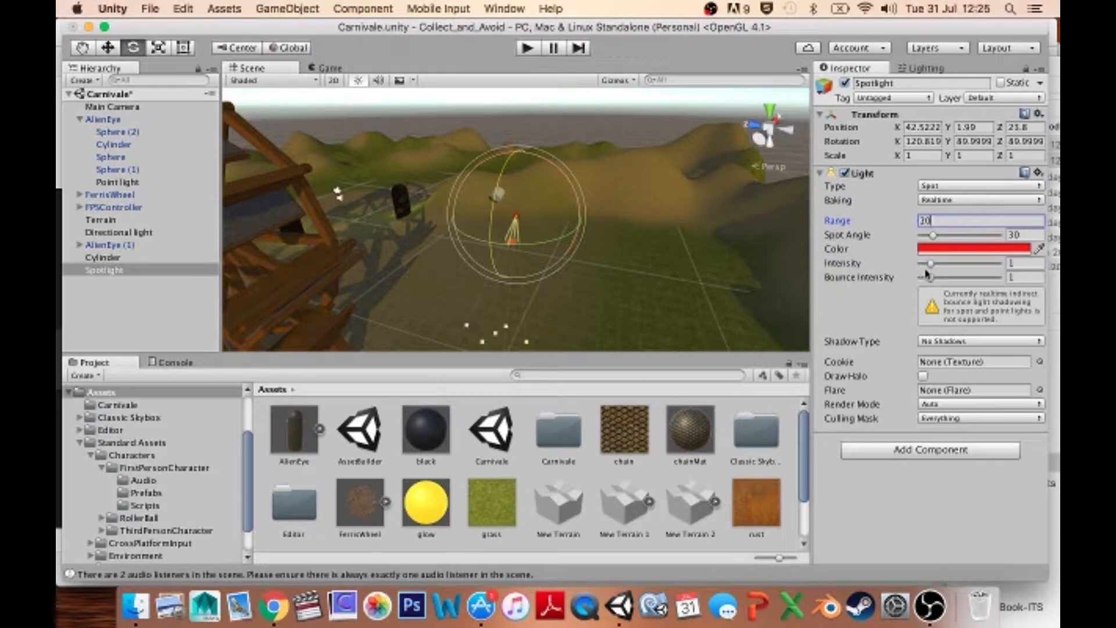
scroll(563, 297, "up", 3)
scroll(563, 297, "down", 4)
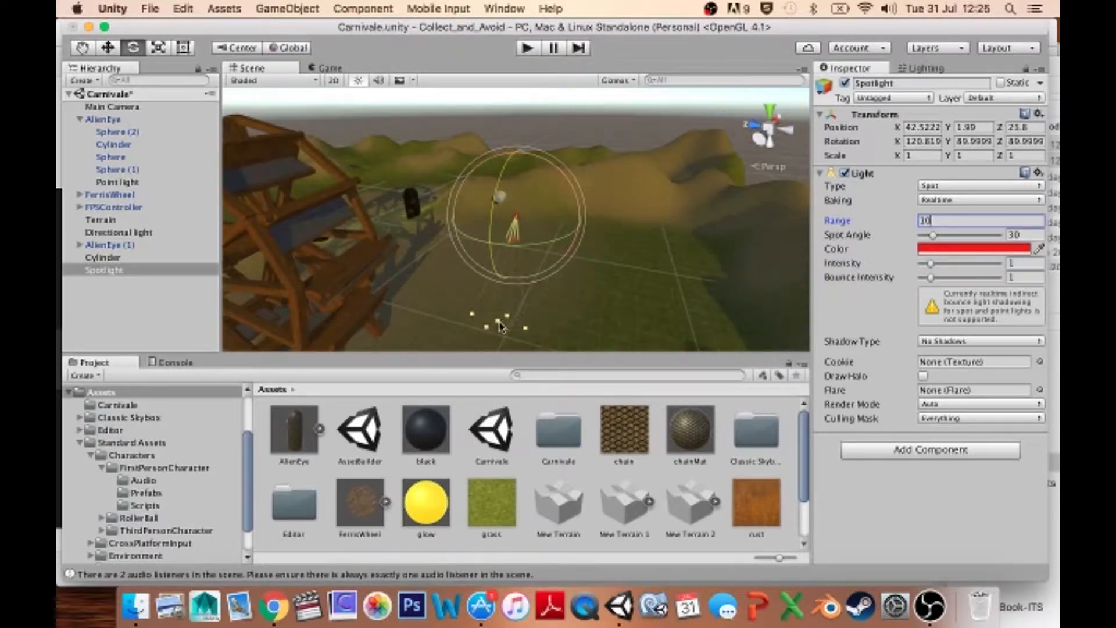
left_click_drag(501, 326, 536, 312)
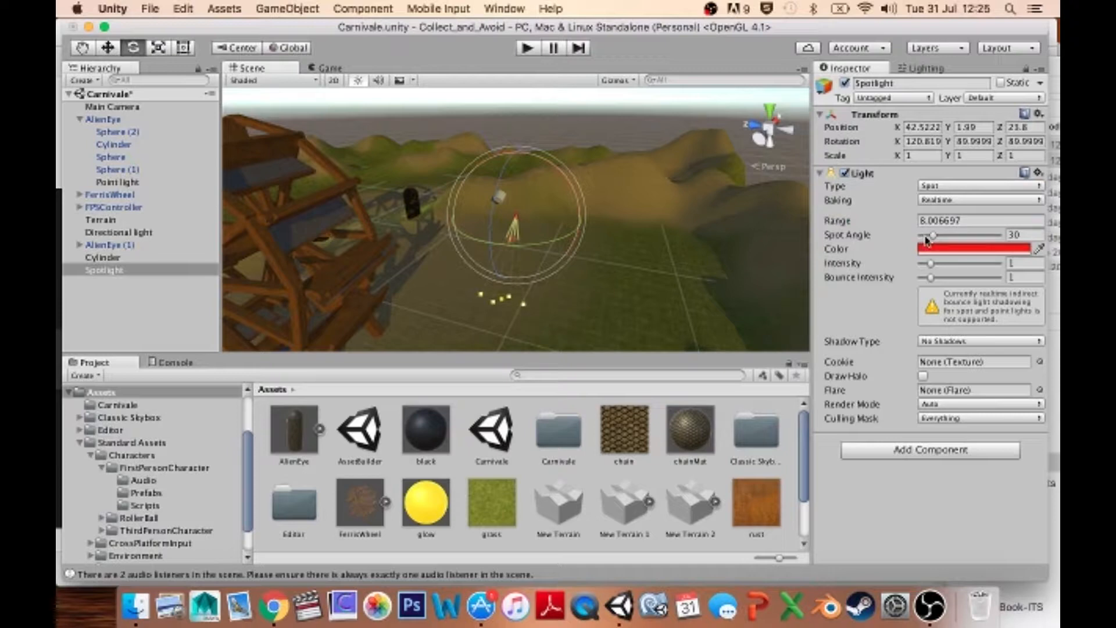
mouse_move(925, 237)
left_mouse_down()
mouse_move(961, 239)
mouse_move(940, 243)
left_mouse_up()
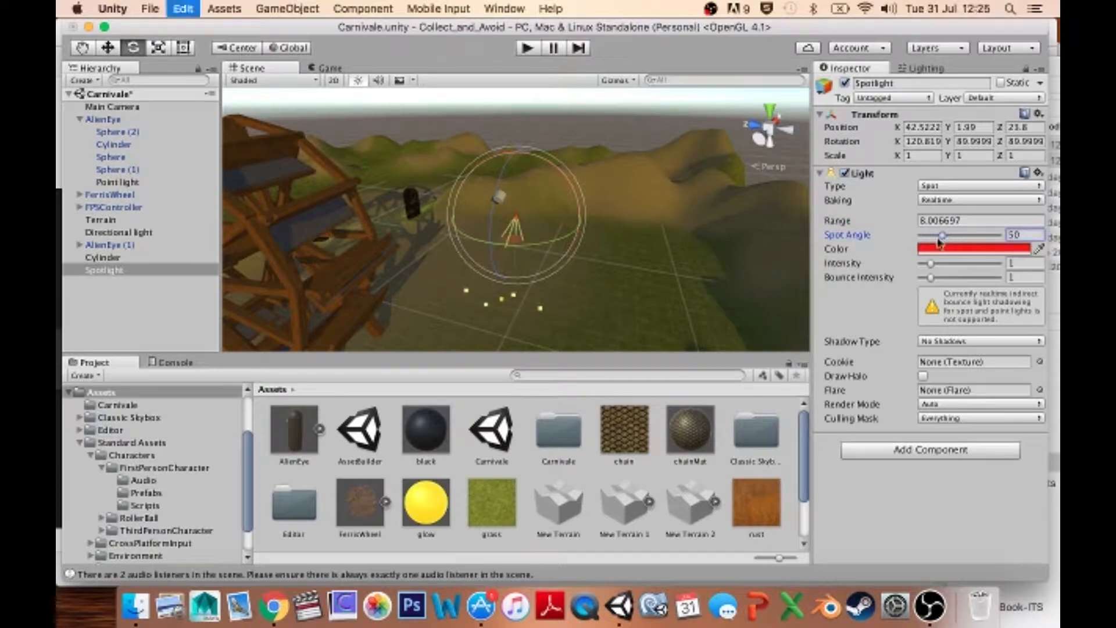
key("super+z")
left_click_drag(523, 311, 561, 309)
left_click_drag(561, 305, 563, 305)
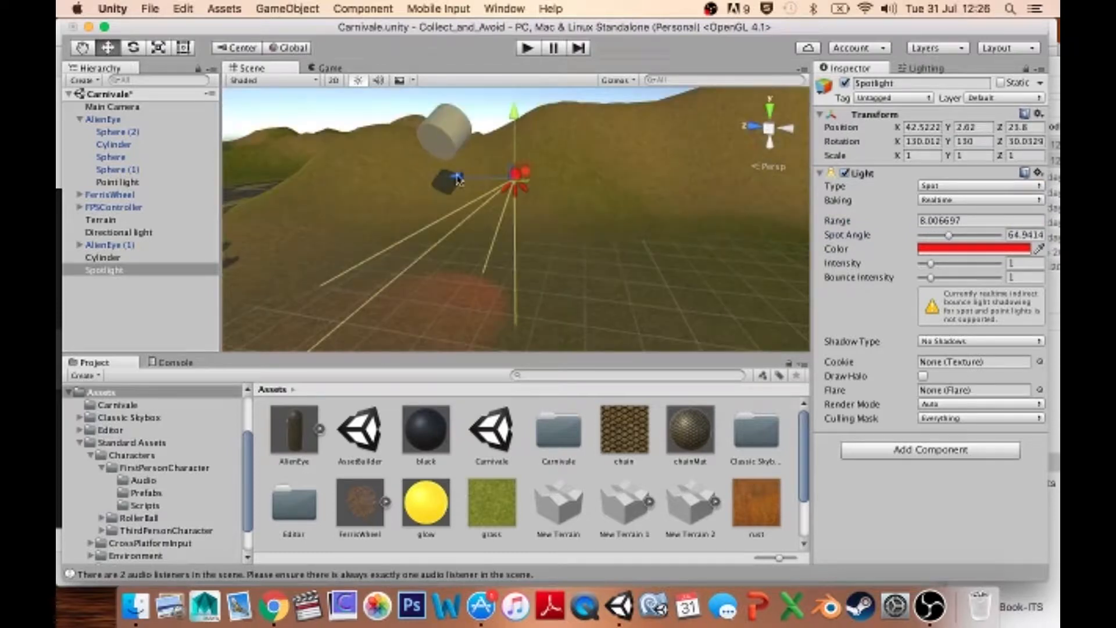
- Move the spotlight over to the cylinder and raise it, to about Y 3.43 and Z 25.71
left_click_drag(456, 176, 391, 149)
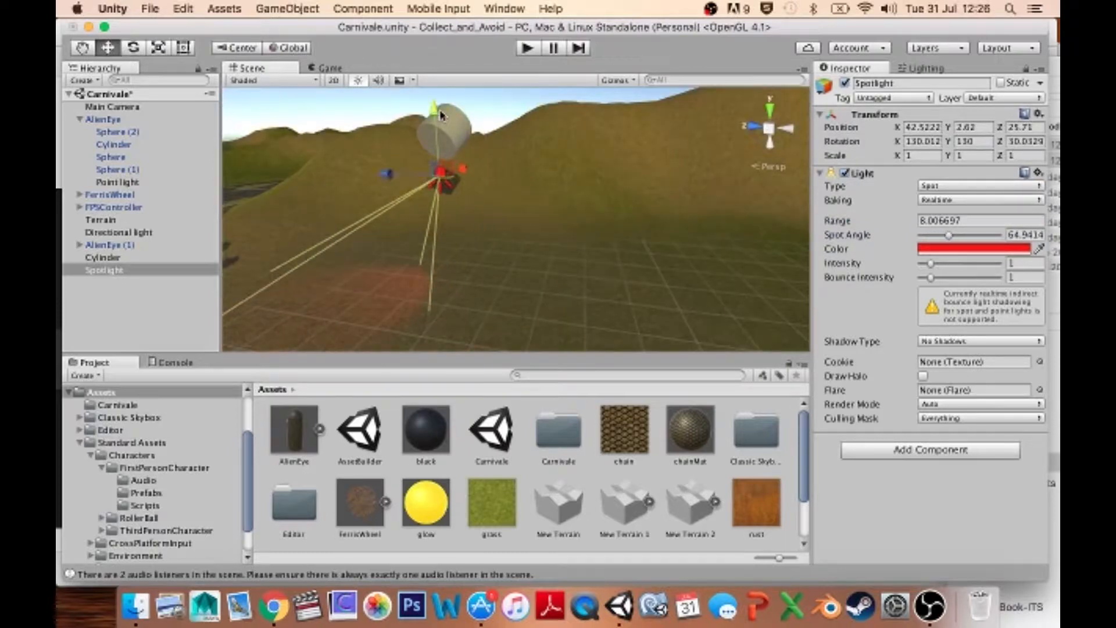
left_click_drag(438, 111, 441, 76)
- Rotate the spotlight so its beam points down at the ground, to about 149.2, 95.3, 9.5
left_click_drag(472, 152, 431, 211, "alt")
key("e")
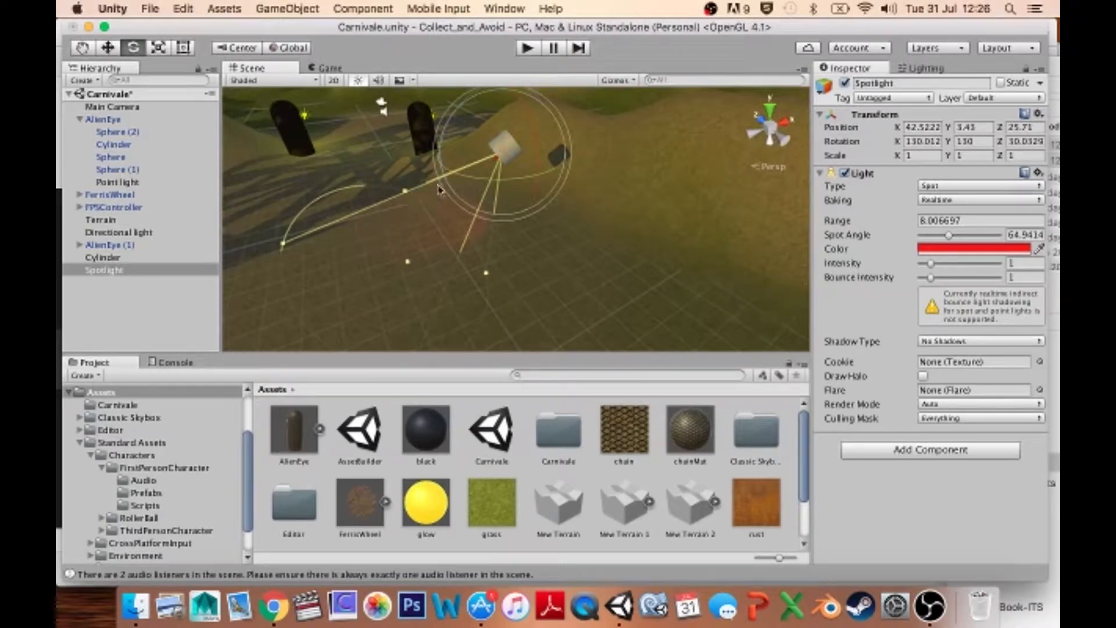
left_click_drag(463, 177, 414, 179)
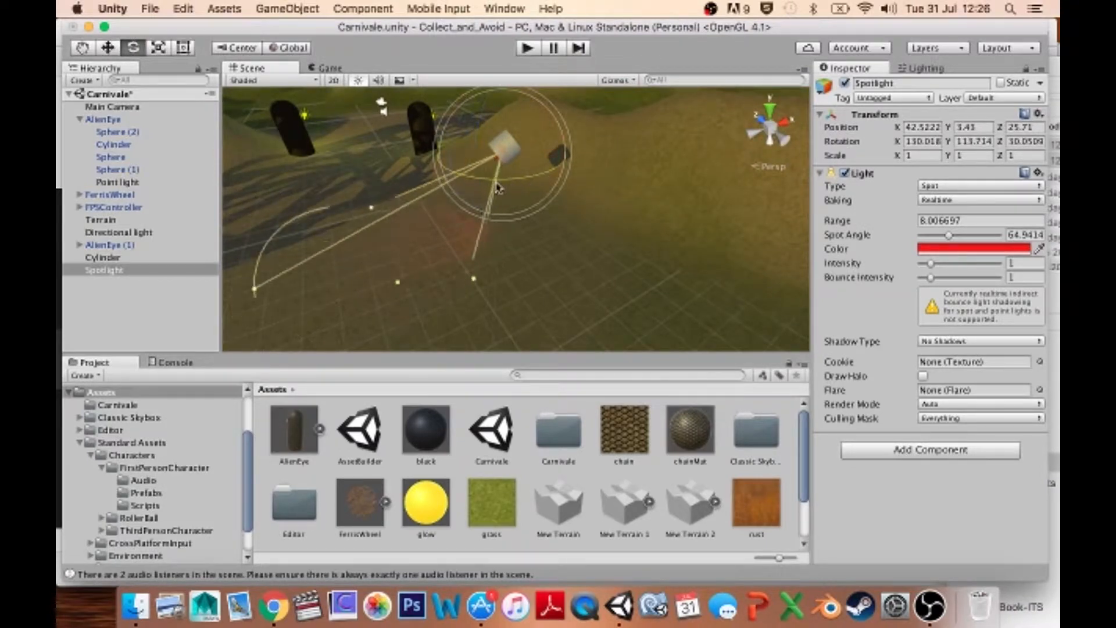
left_click_drag(534, 174, 455, 130)
- Fine-tune the spotlight's position inside the cylinder to about Y 3.57 and Z 25.43
left_click_drag(429, 183, 522, 152, "alt")
key("w")
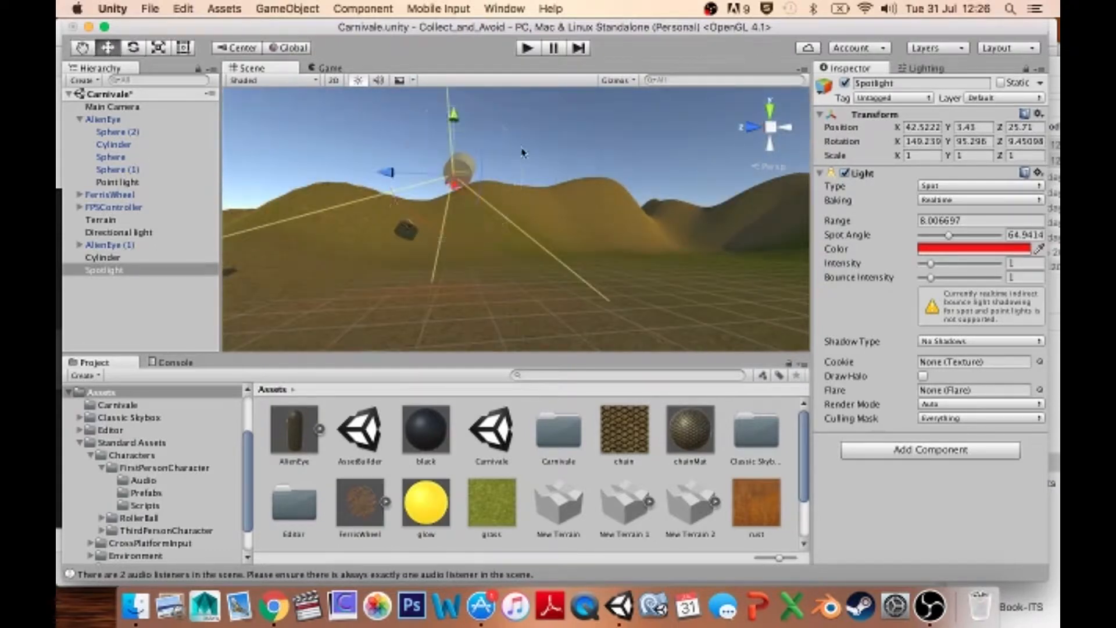
left_click_drag(455, 115, 455, 119)
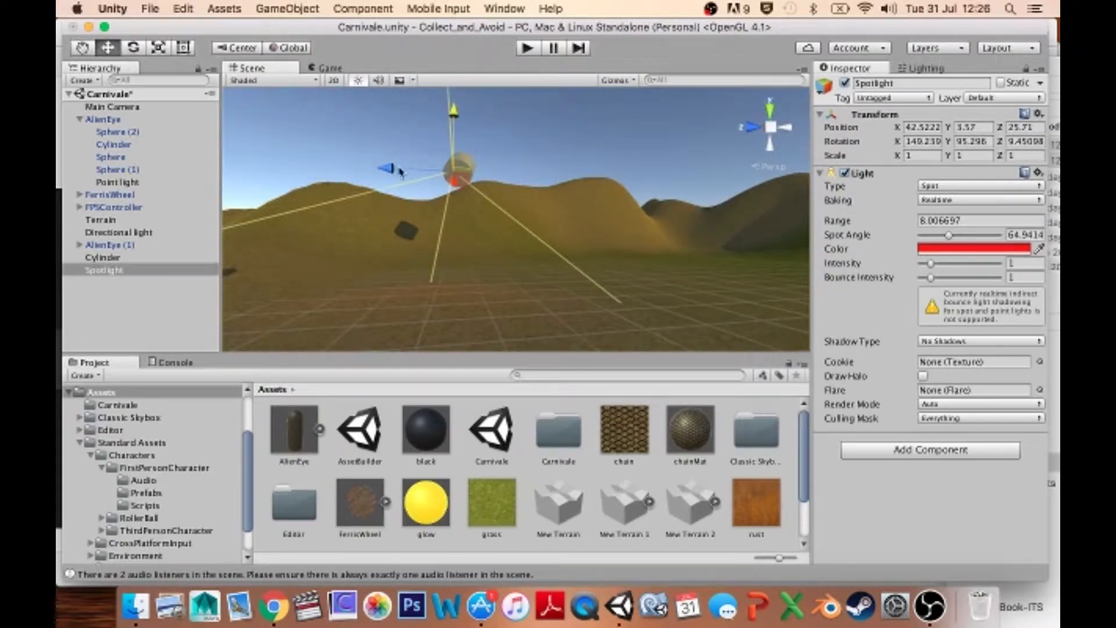
left_click_drag(399, 169, 401, 170)
- Narrow the spotlight's spot angle to 35 and extend its range to about 20.4
left_click_drag(620, 170, 442, 181, "alt")
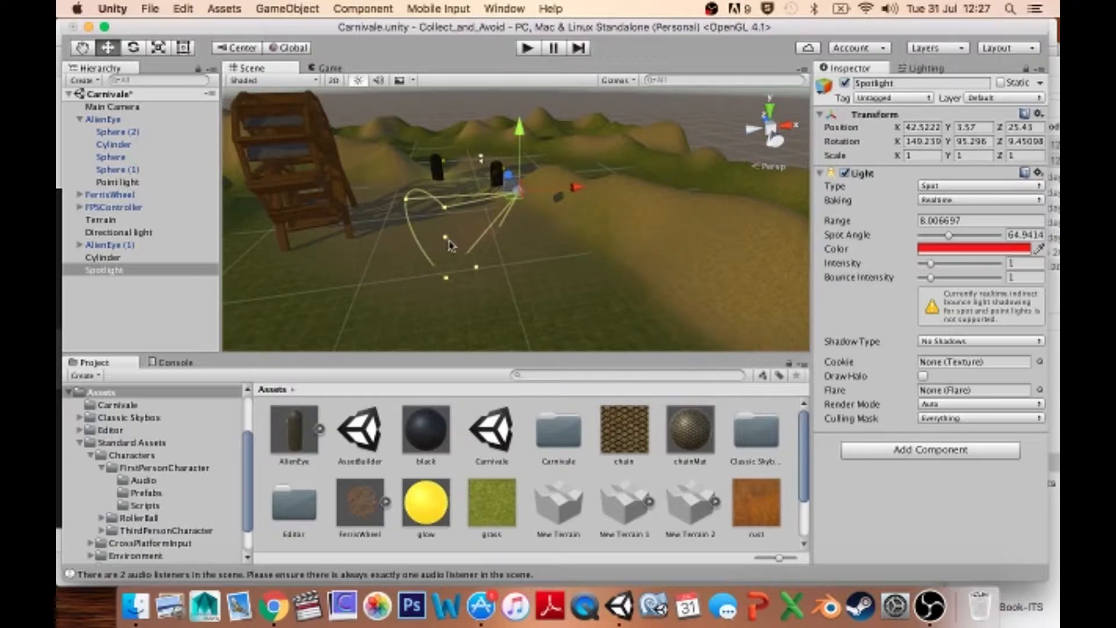
mouse_move(451, 245)
left_mouse_down()
mouse_move(308, 291)
mouse_move(459, 237)
left_mouse_up()
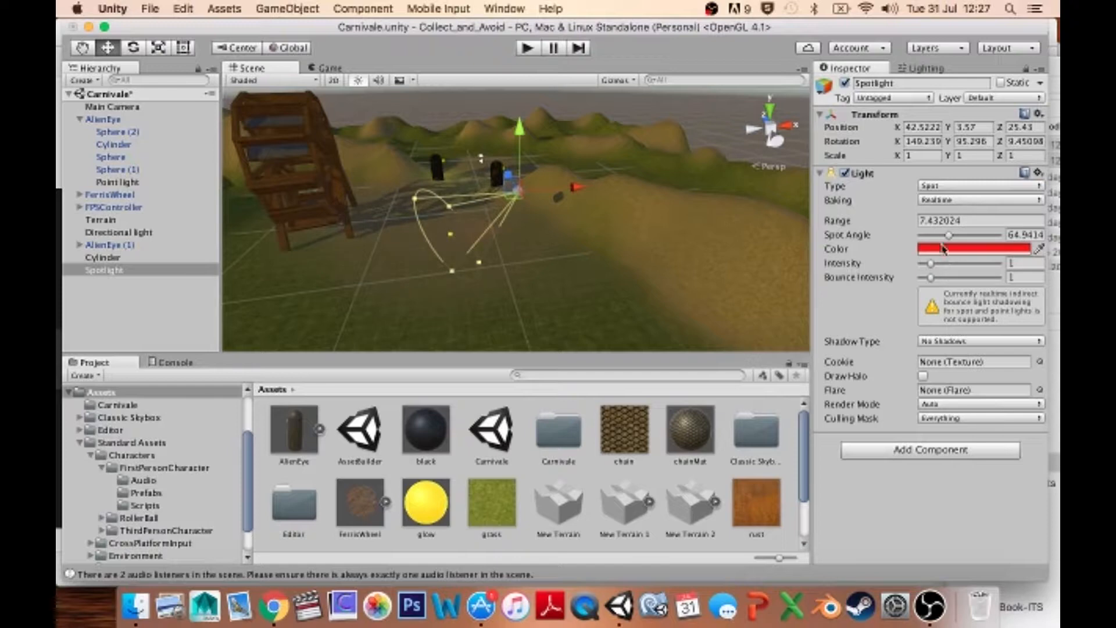
left_click_drag(947, 237, 935, 237)
left_click_drag(449, 234, 318, 263)
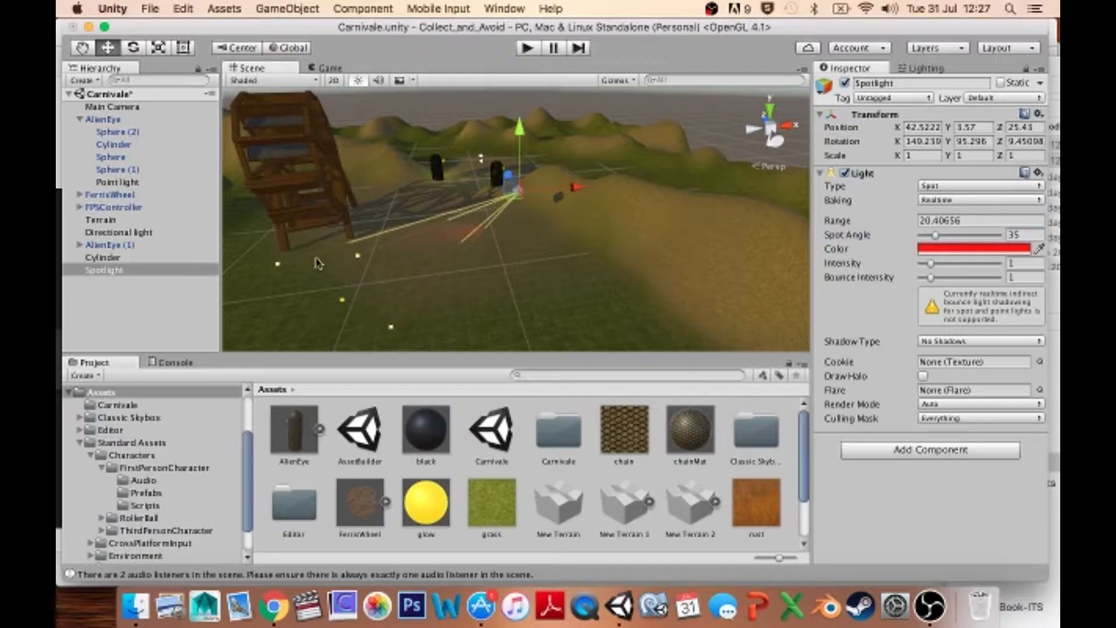
- Parent the spotlight to the cylinder and rotate the cylinder about the vertical axis to a Y rotation of about -76.6
left_click_drag(102, 273, 106, 261)
left_click(107, 260)
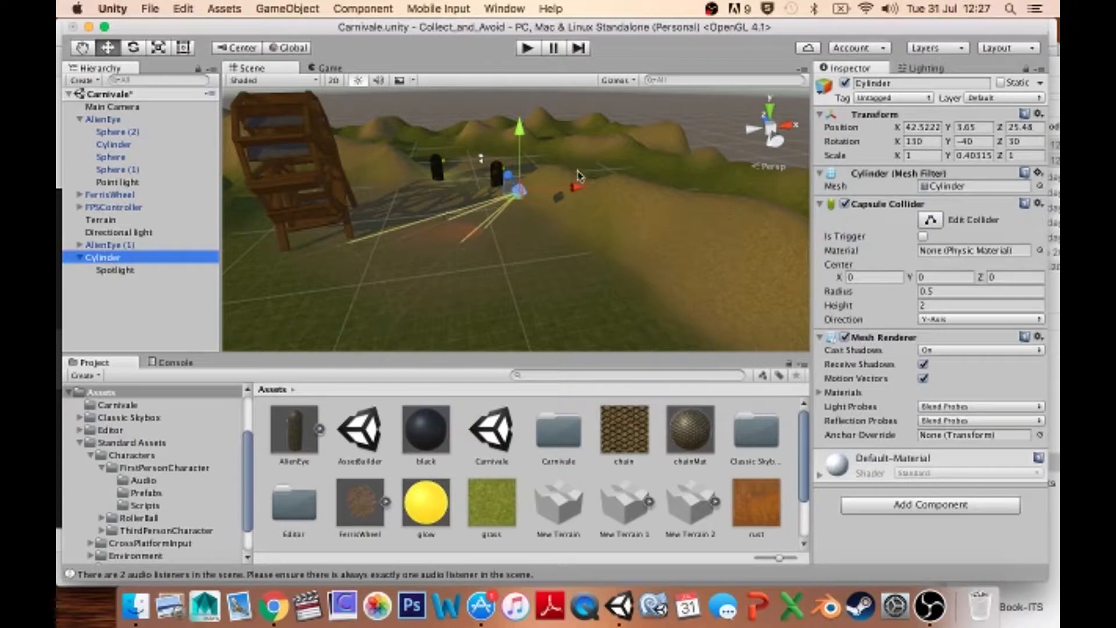
key("e")
left_click_drag(478, 221, 512, 210)
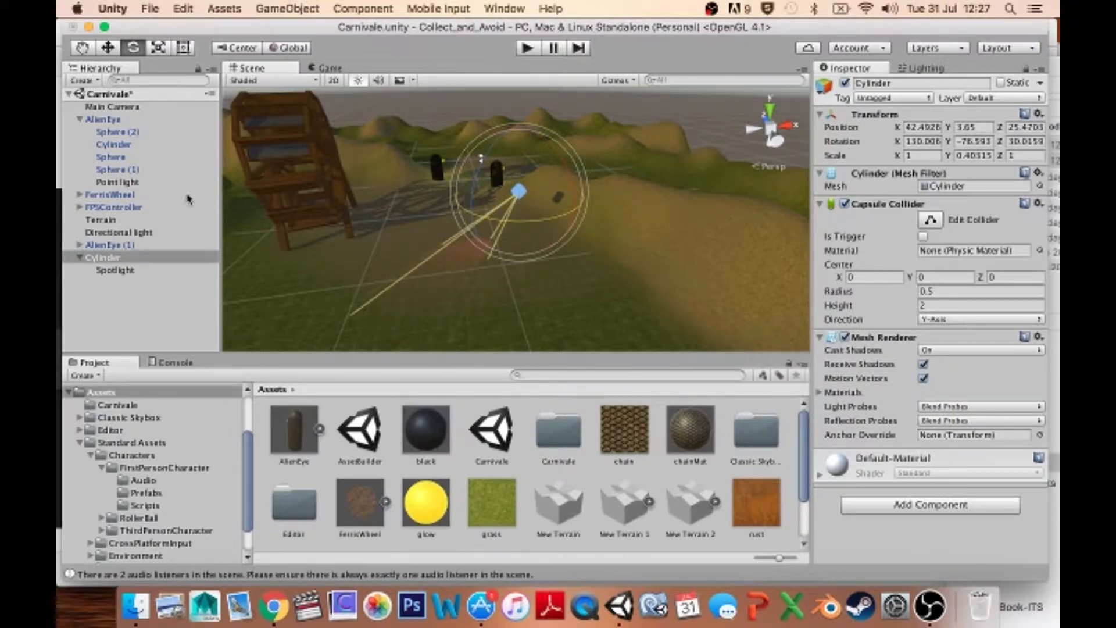
- Examine the second AlienEye up close, including its glowing eye and light, and compare it with the first one
left_click(143, 244)
key("f")
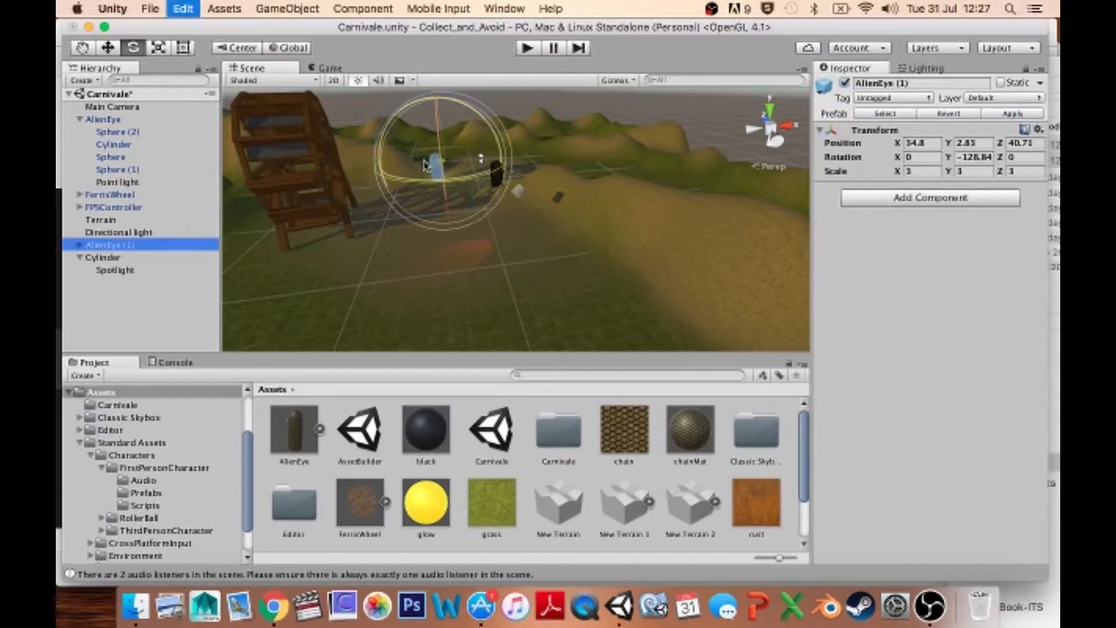
scroll(643, 244, "up", 10)
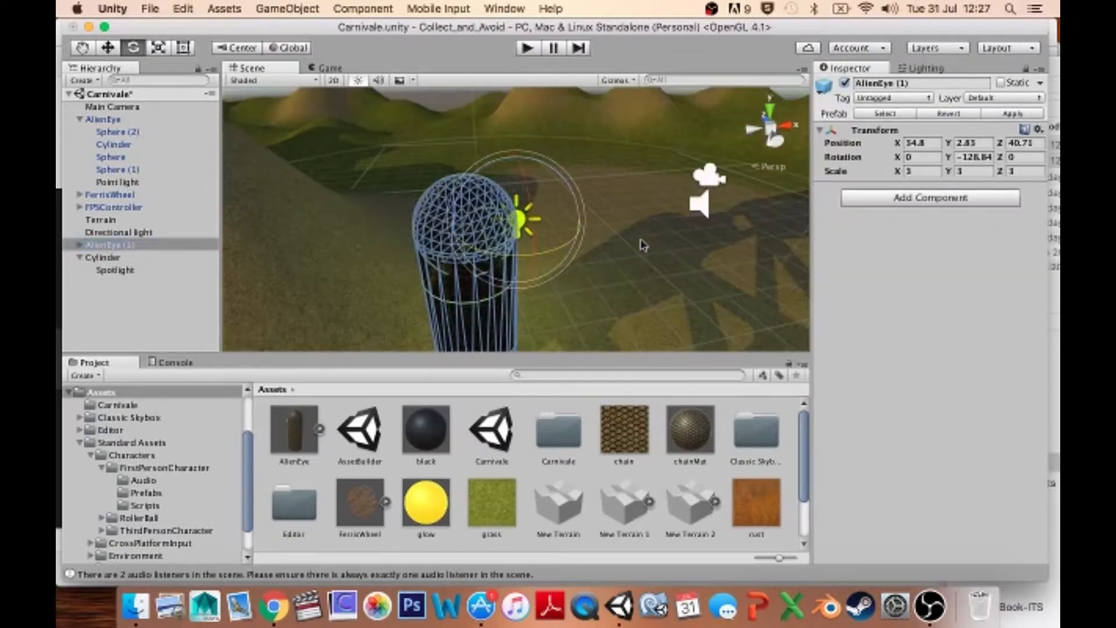
left_click_drag(632, 211, 365, 235, "alt")
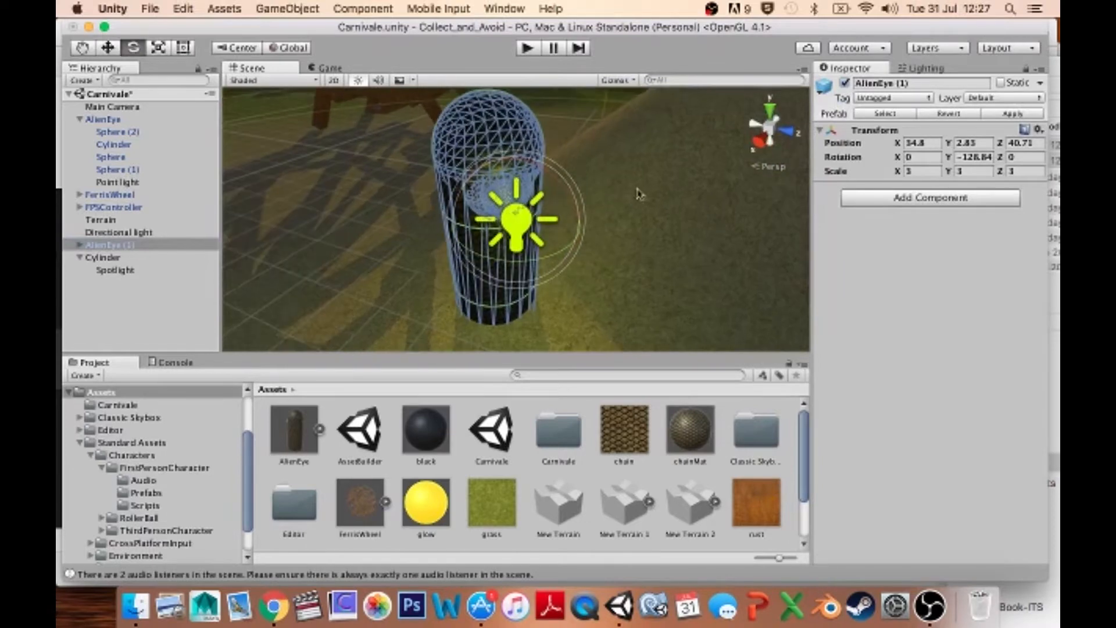
left_click(613, 176)
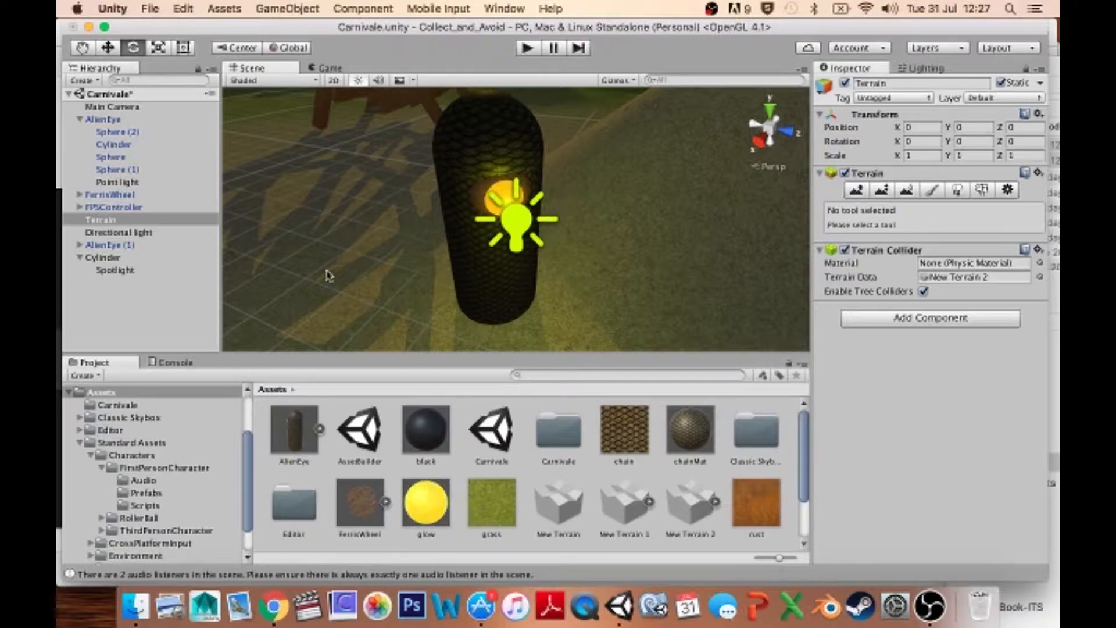
scroll(324, 274, "down", 10)
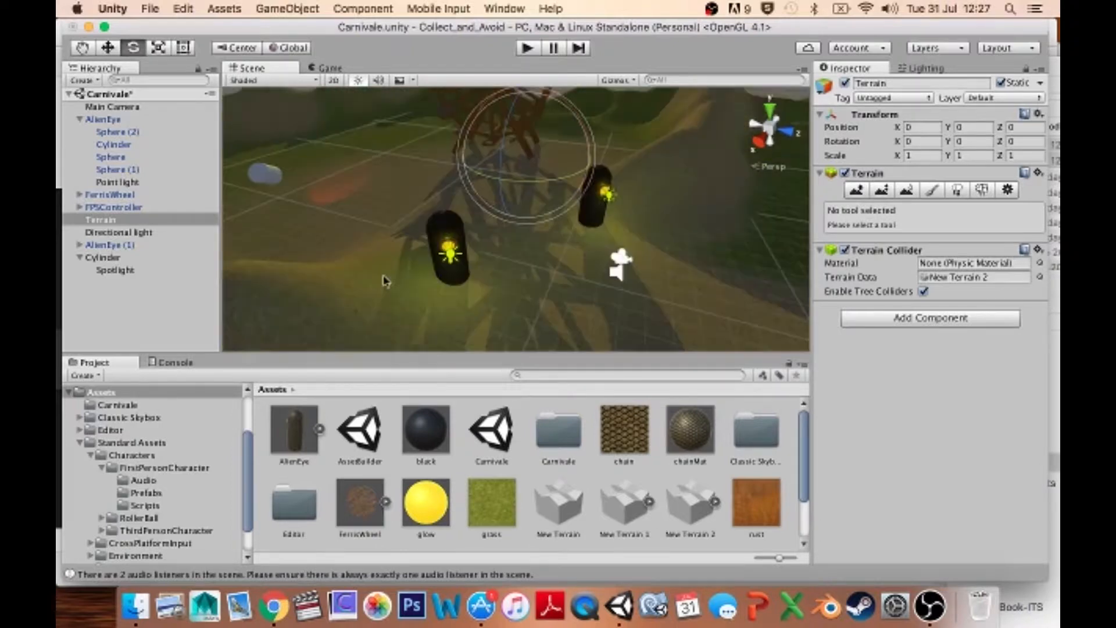
scroll(499, 241, "up", 3)
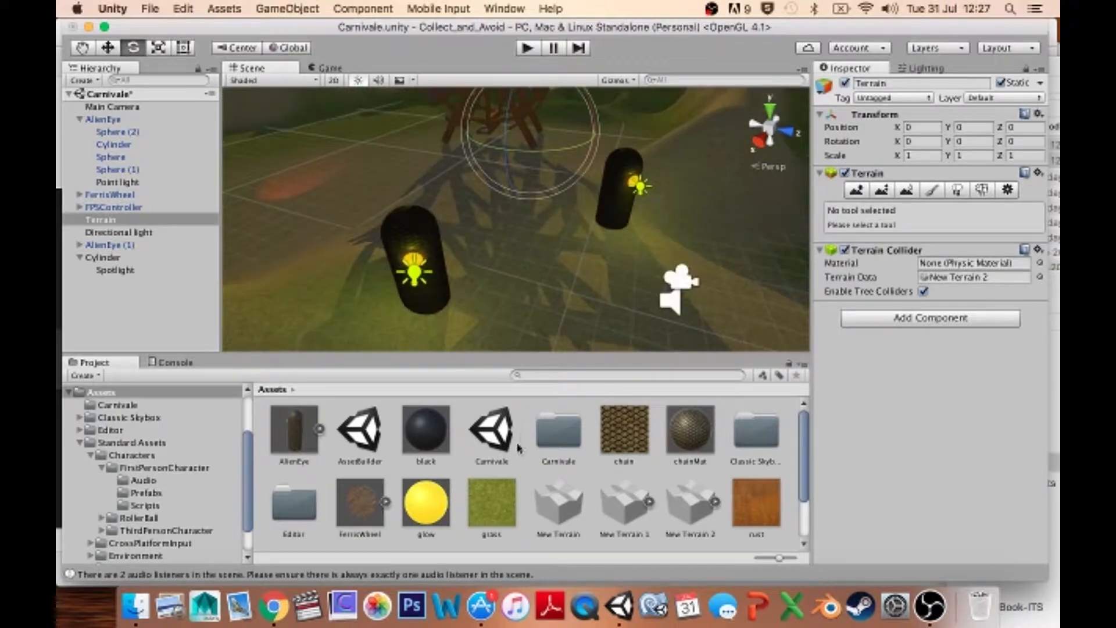
- Rename the glow material as yellowGlow
left_click(428, 513)
left_click(428, 514)
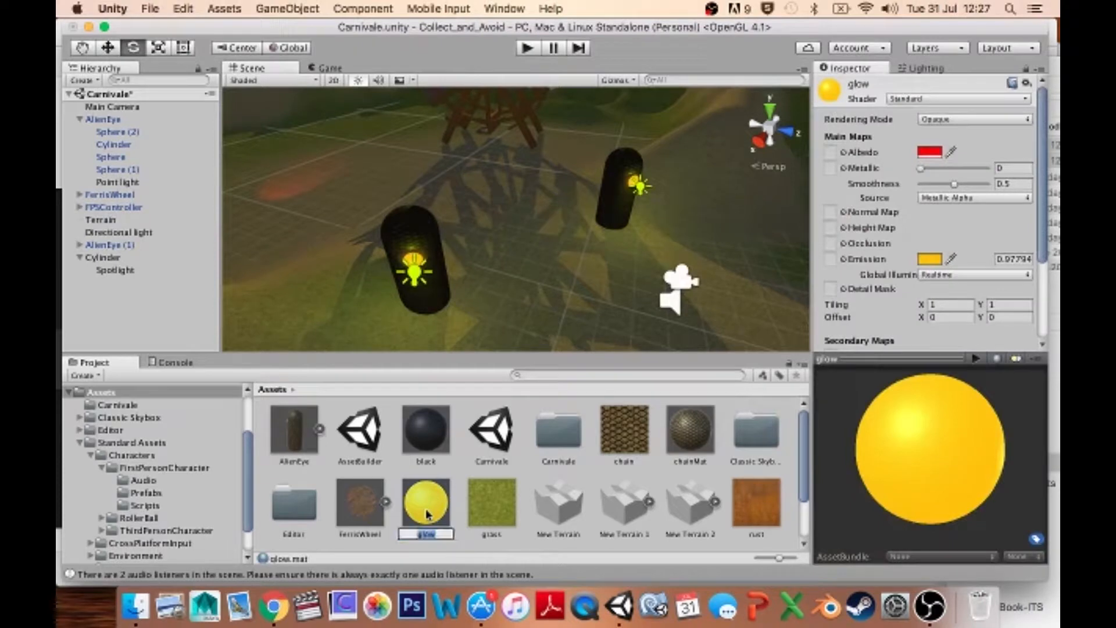
type("yellow")
key("Return")
- Create a new material in the Assets folder and name it blueGlow
right_click(713, 519)
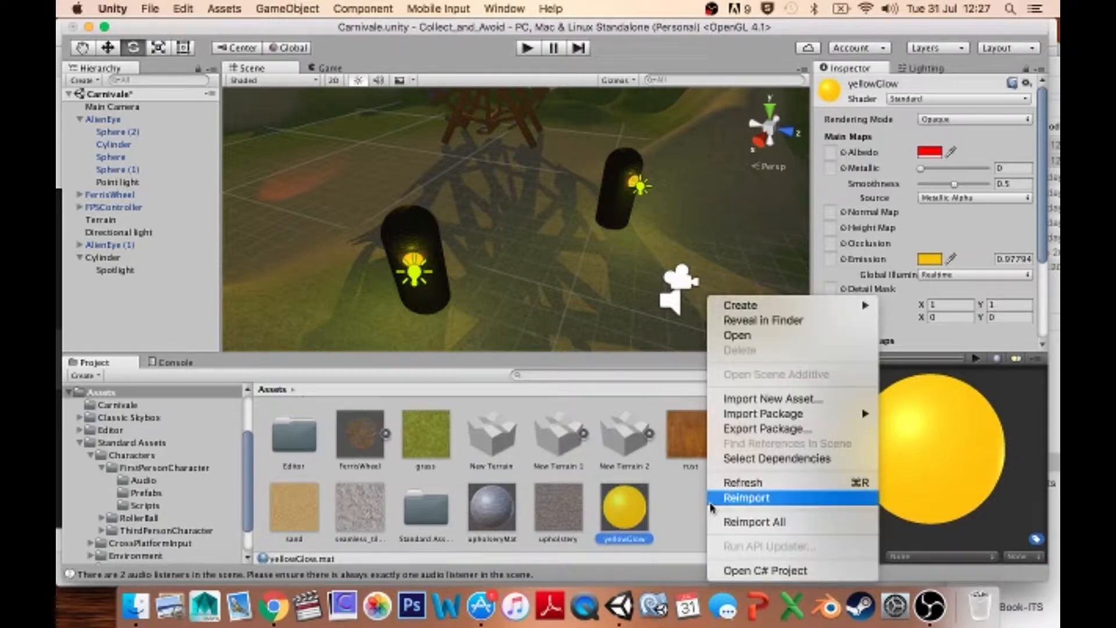
mouse_move(781, 303)
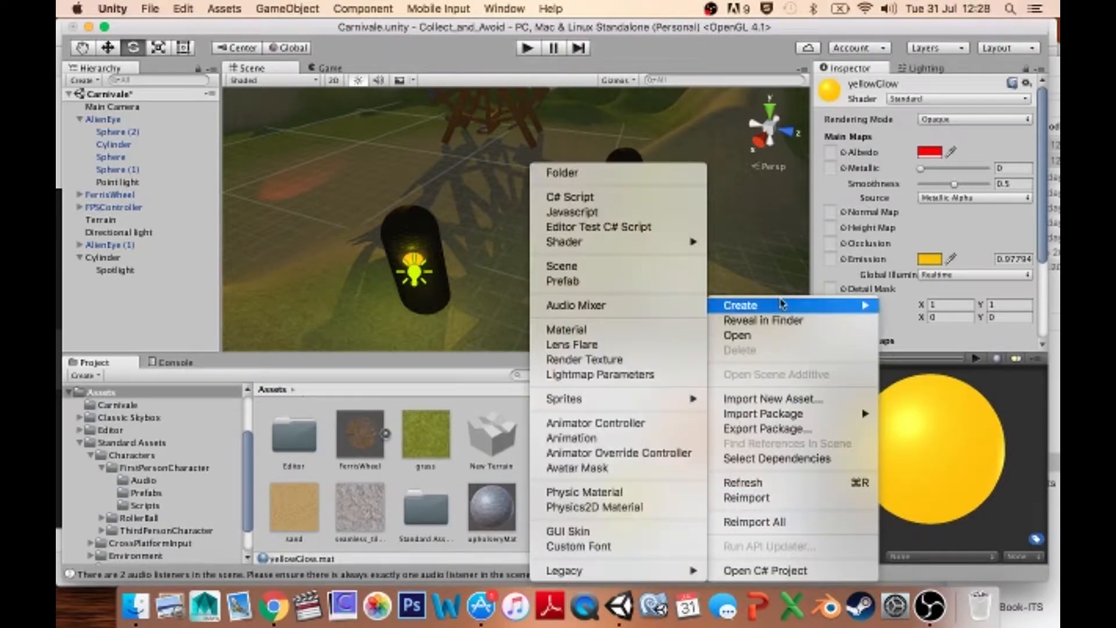
left_click(586, 330)
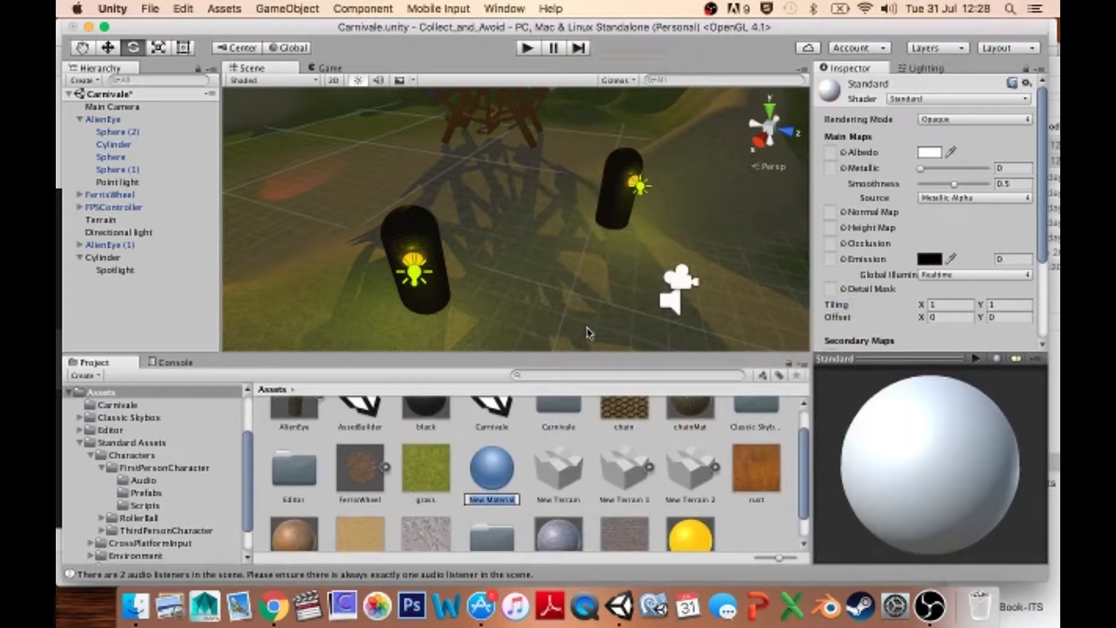
type("blueGlow")
key("Return")
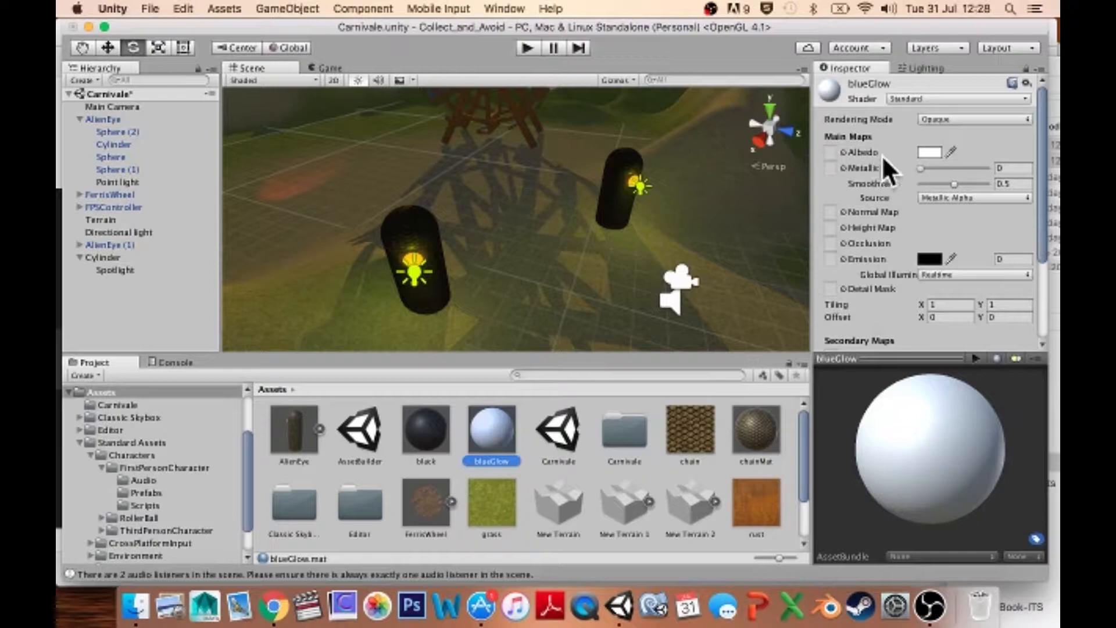
- Set the blueGlow material's albedo to a strong, slightly violet blue
left_click(932, 153)
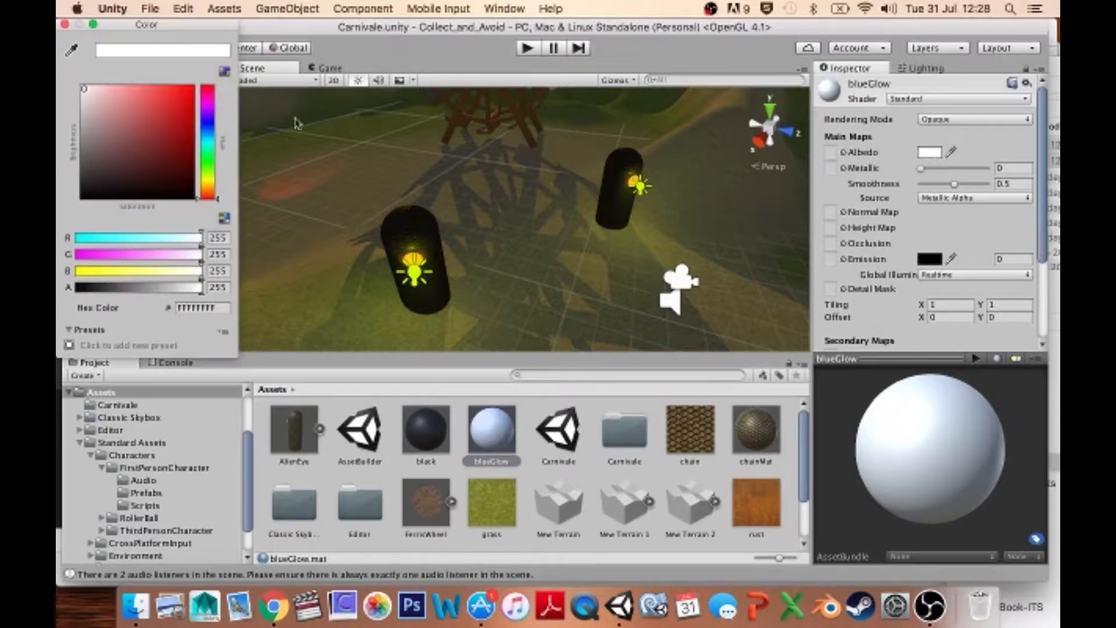
left_click(206, 122)
left_click_drag(187, 116, 175, 91)
left_click(64, 25)
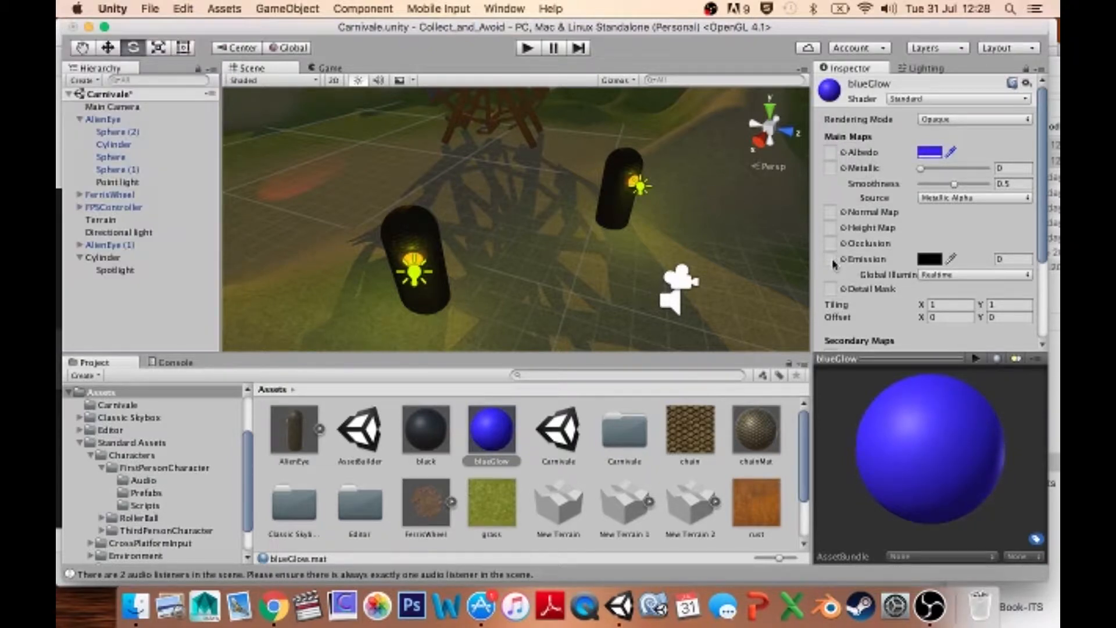
- Set the blueGlow material's emission to a soft blue, about R 0.46, G 0.49, B 0.79
left_click(929, 259)
left_click(208, 149)
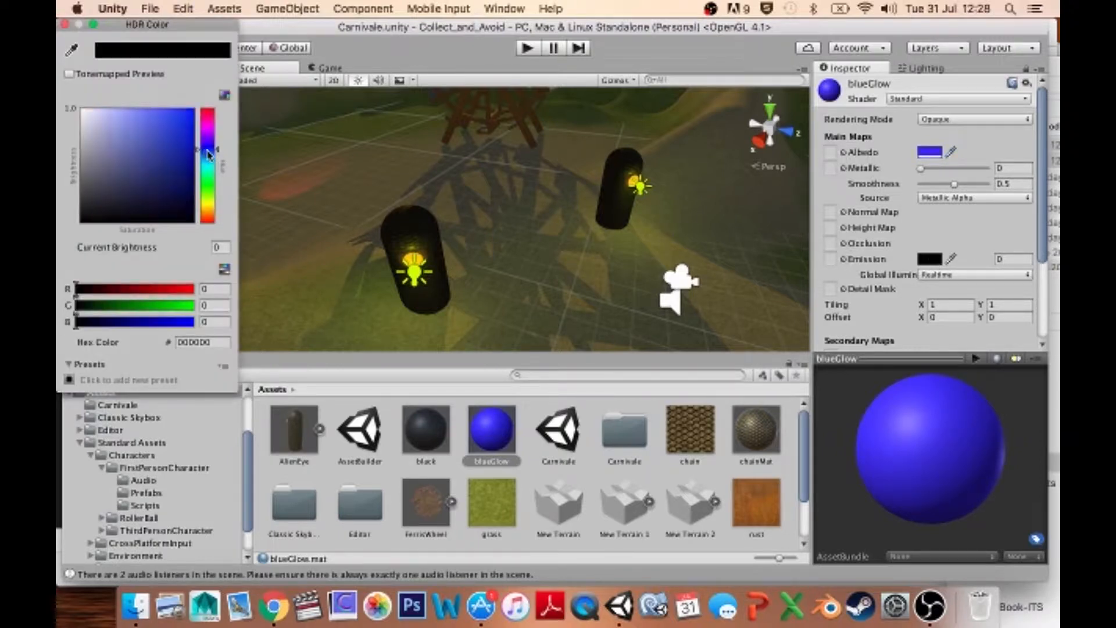
left_click_drag(174, 131, 130, 135)
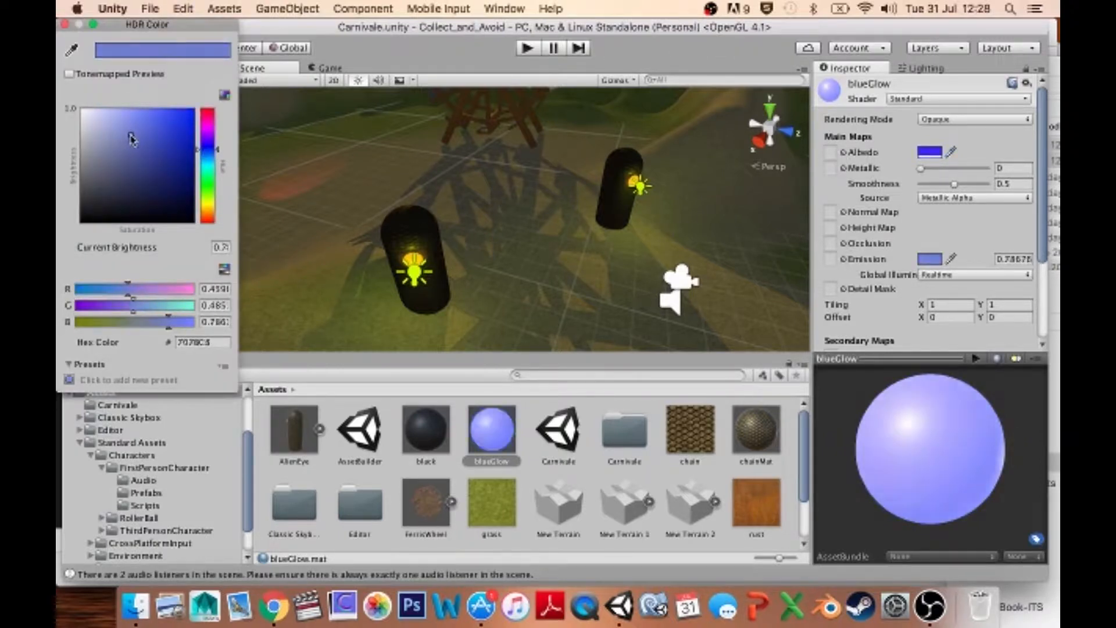
left_click(65, 25)
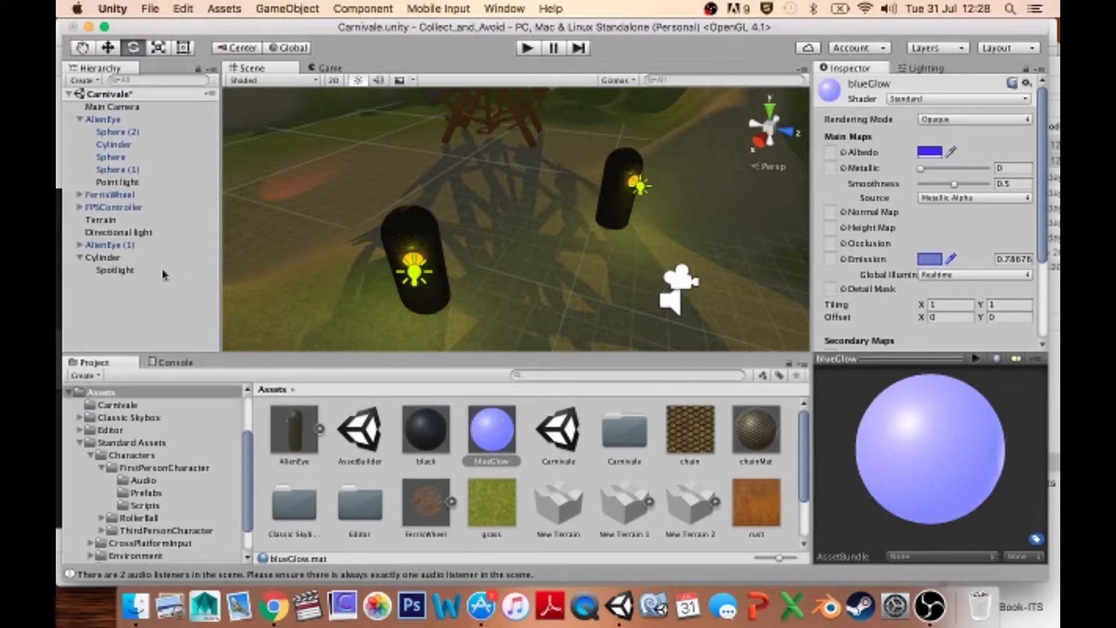
- Apply the blueGlow material to Sphere (2) of AlienEye (1) and deselect the sphere
left_click(80, 246)
left_click(114, 259)
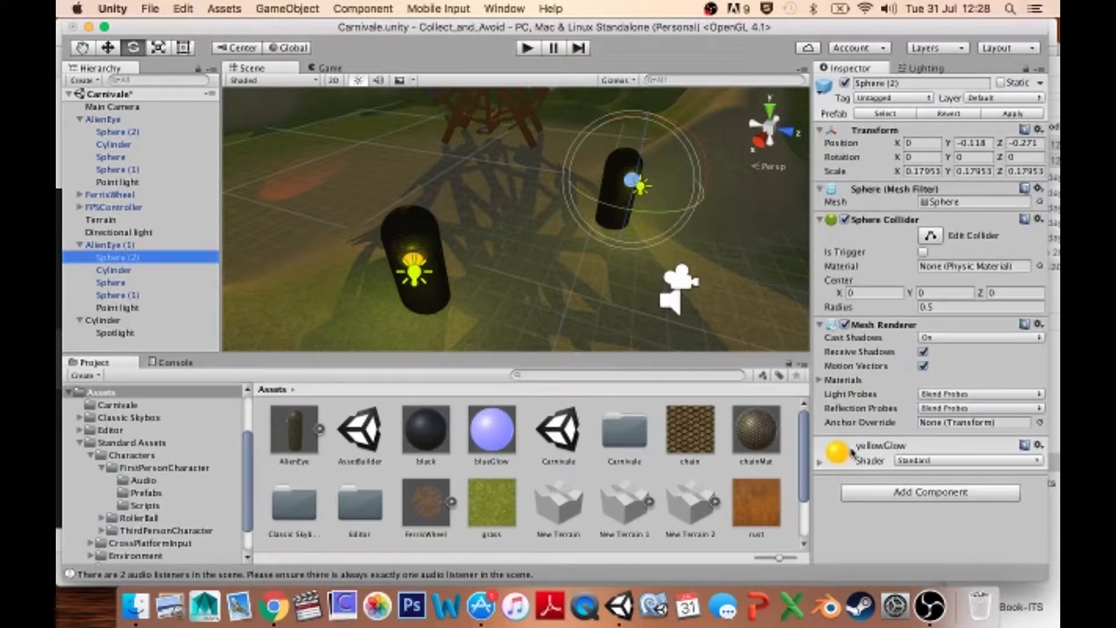
left_click_drag(494, 429, 854, 527)
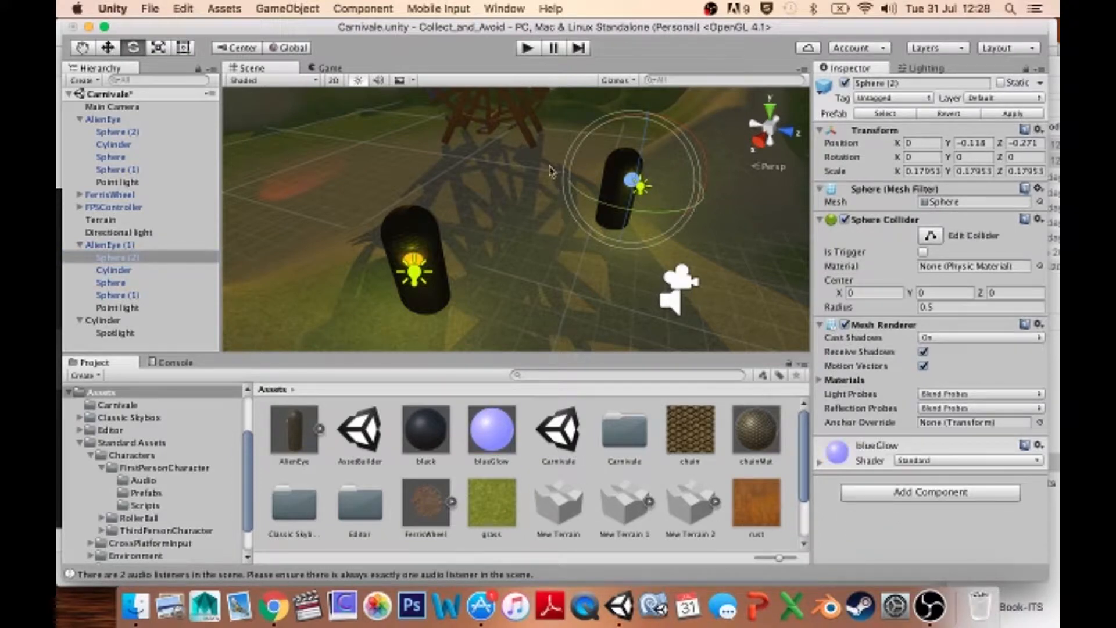
left_click(490, 204)
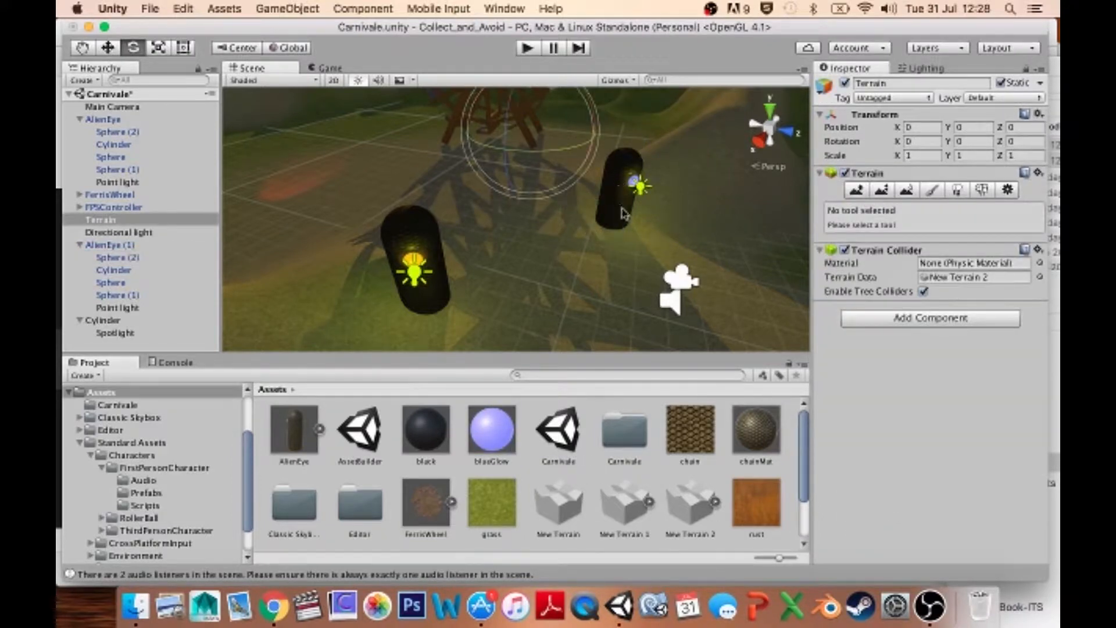
- Play-test the scene to check the blue eye and light of AlienEye (1), and exit play mode
left_click_drag(622, 212, 602, 235, "alt")
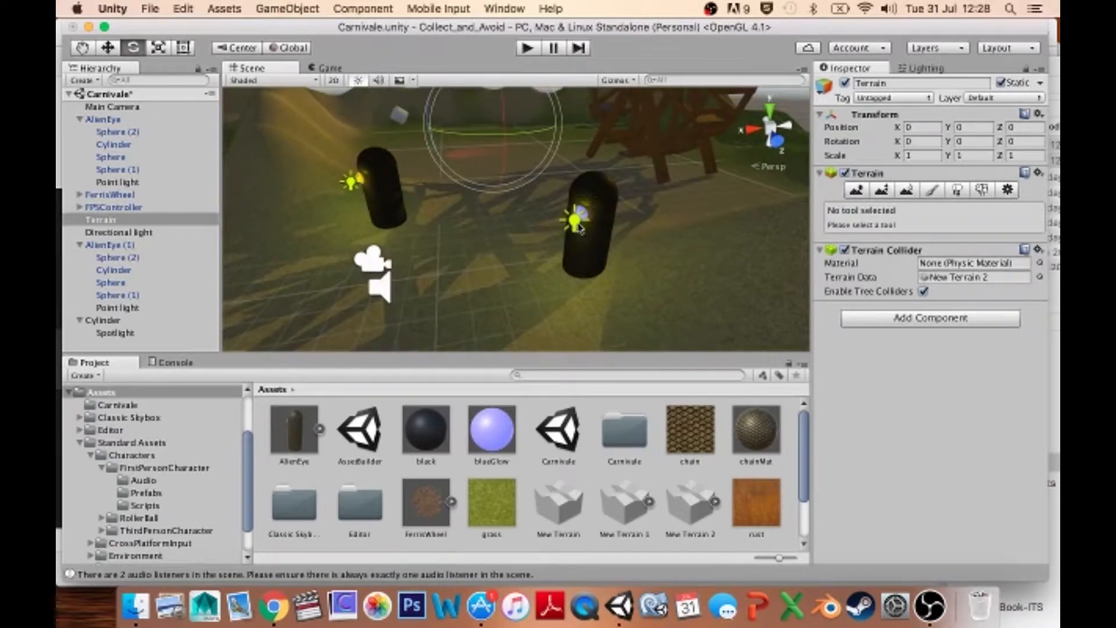
left_click(578, 227)
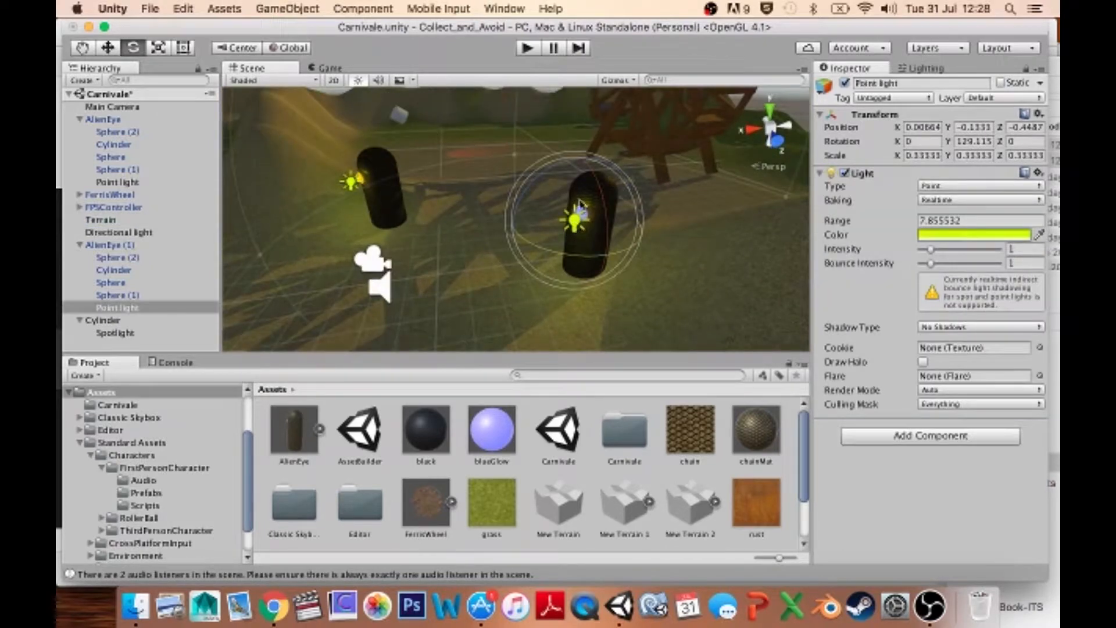
left_click(526, 48)
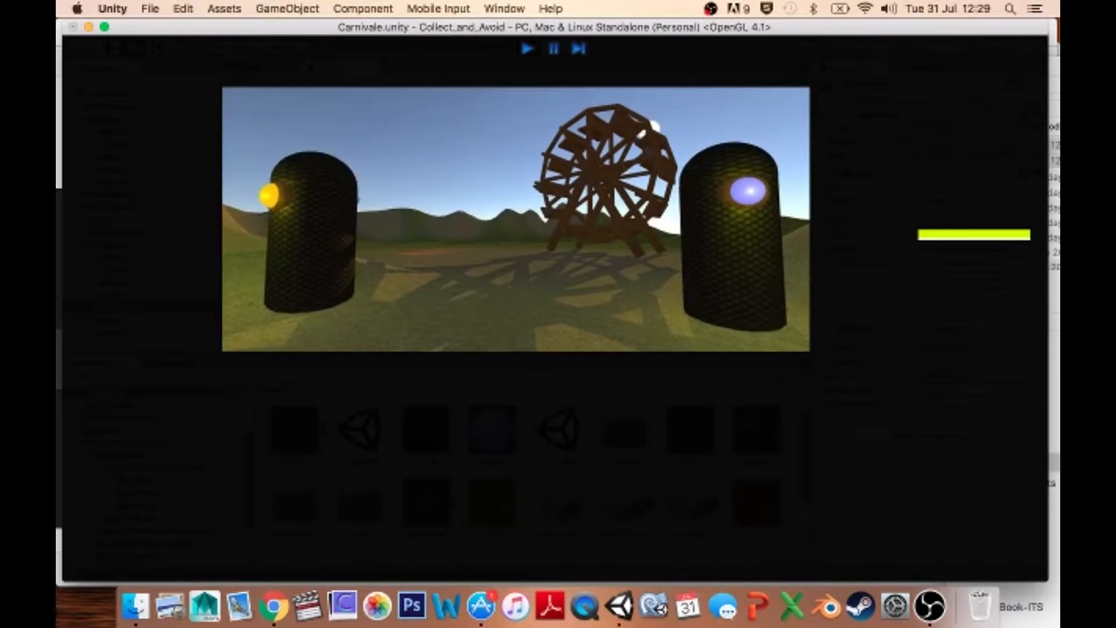
key("super+p")
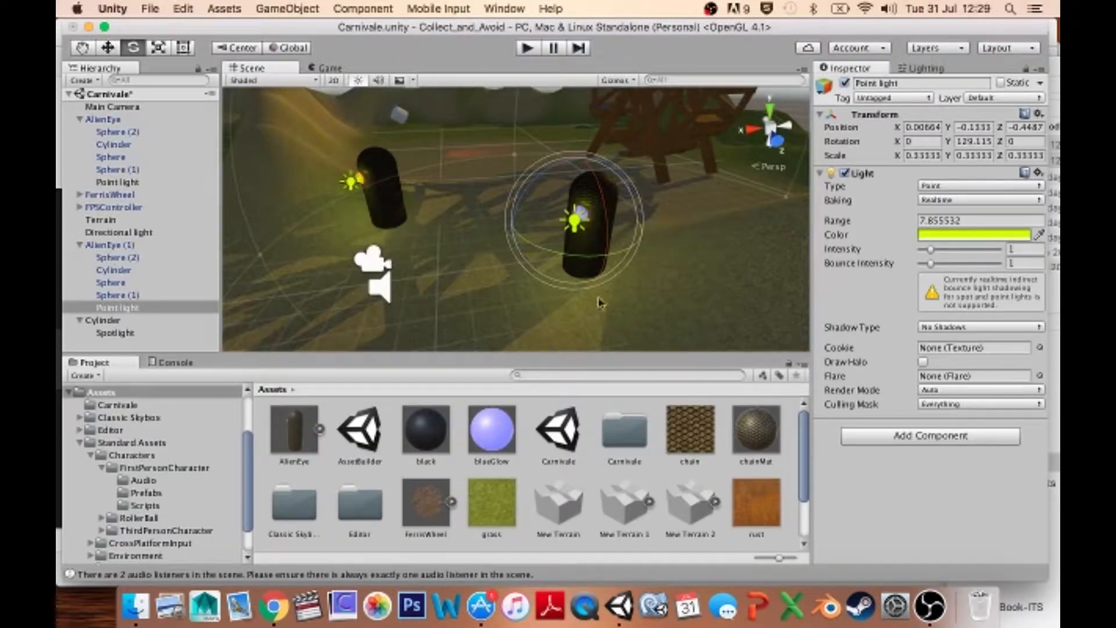
- Copy the hex value of the blueGlow material's emission colour and close the colour picker
left_click(494, 445)
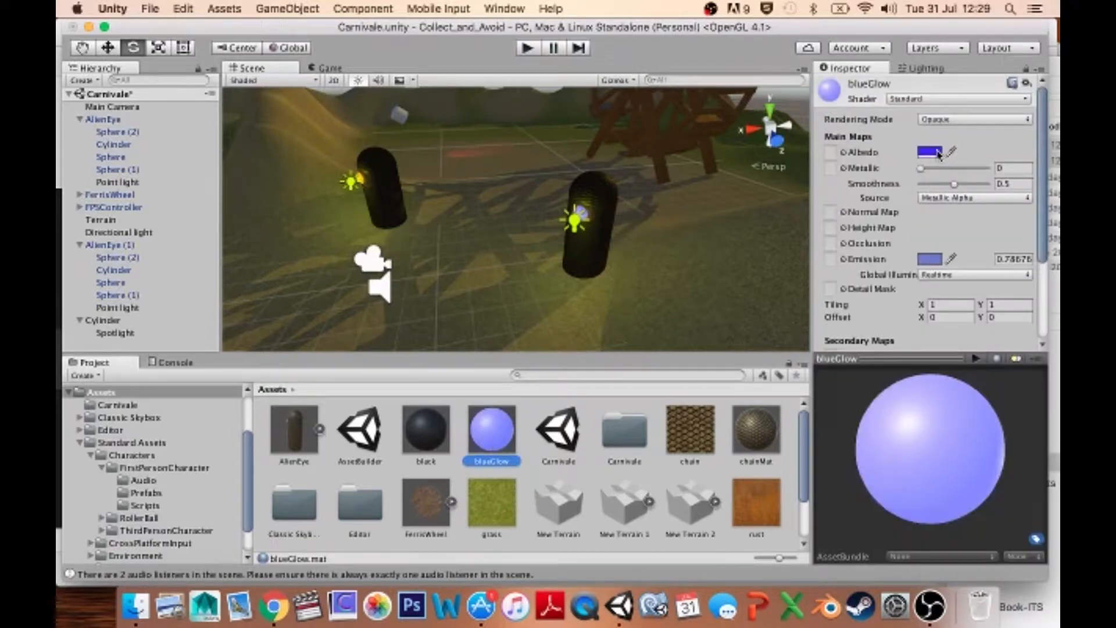
left_click(938, 153)
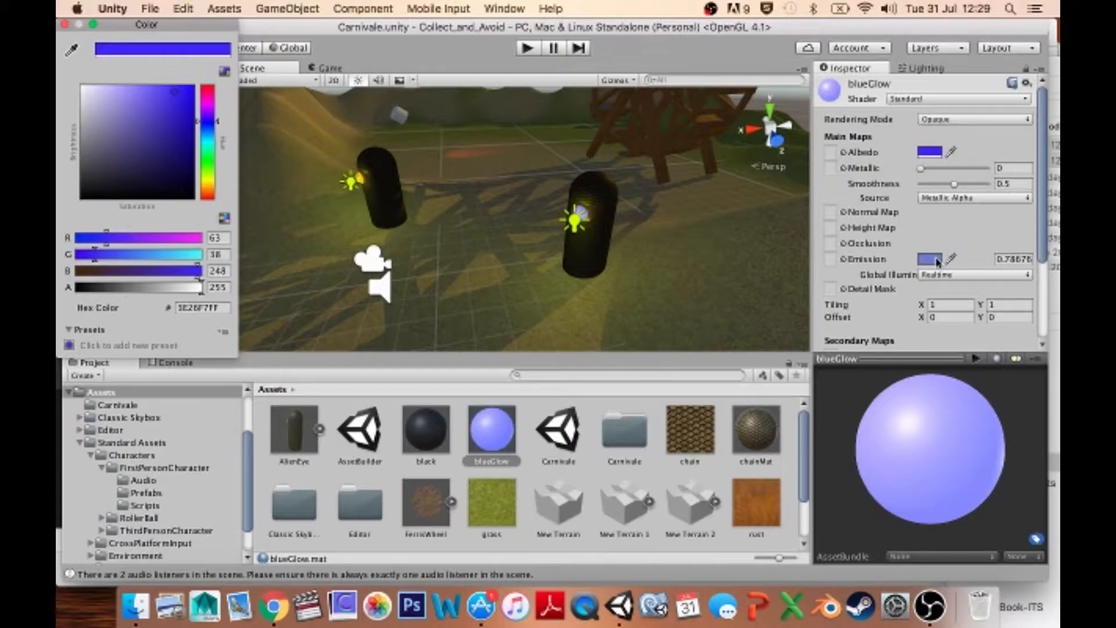
left_click(937, 263)
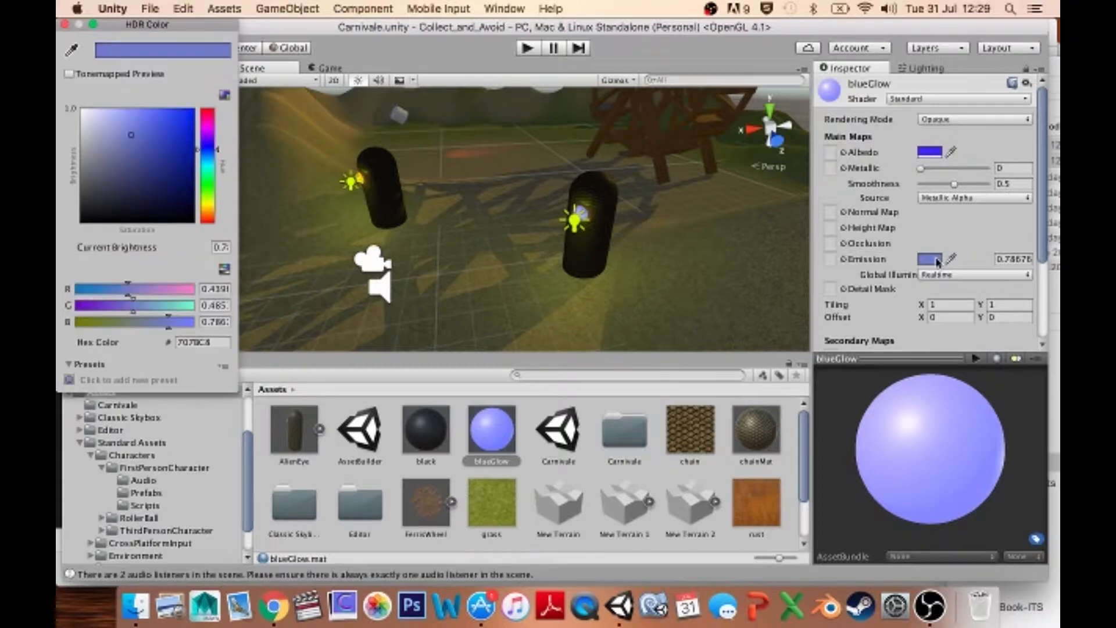
left_click(221, 343)
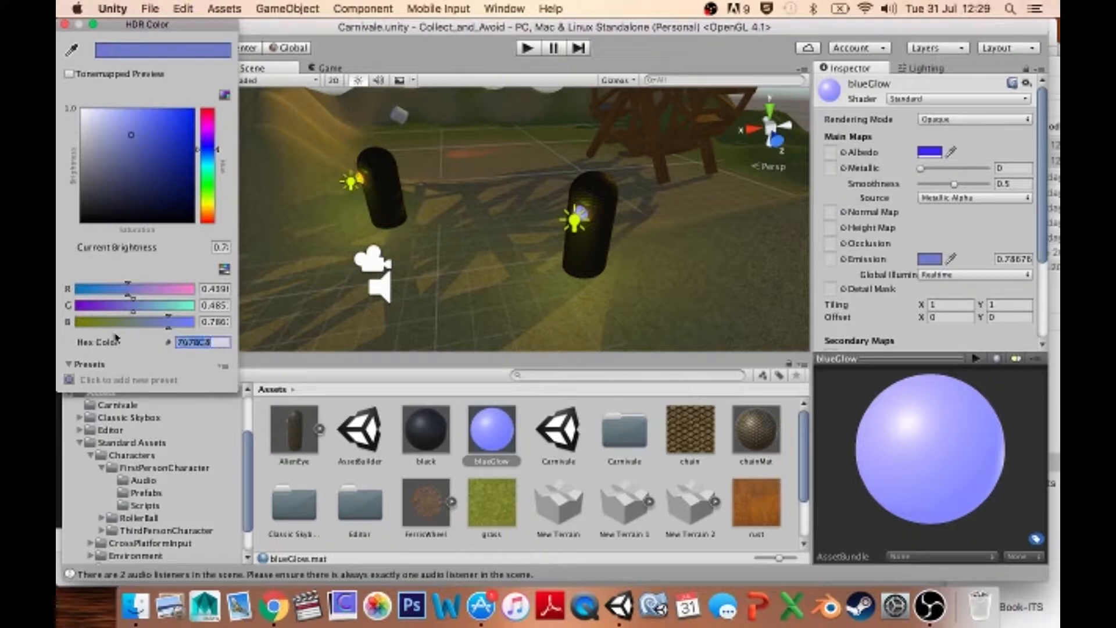
left_click(65, 25)
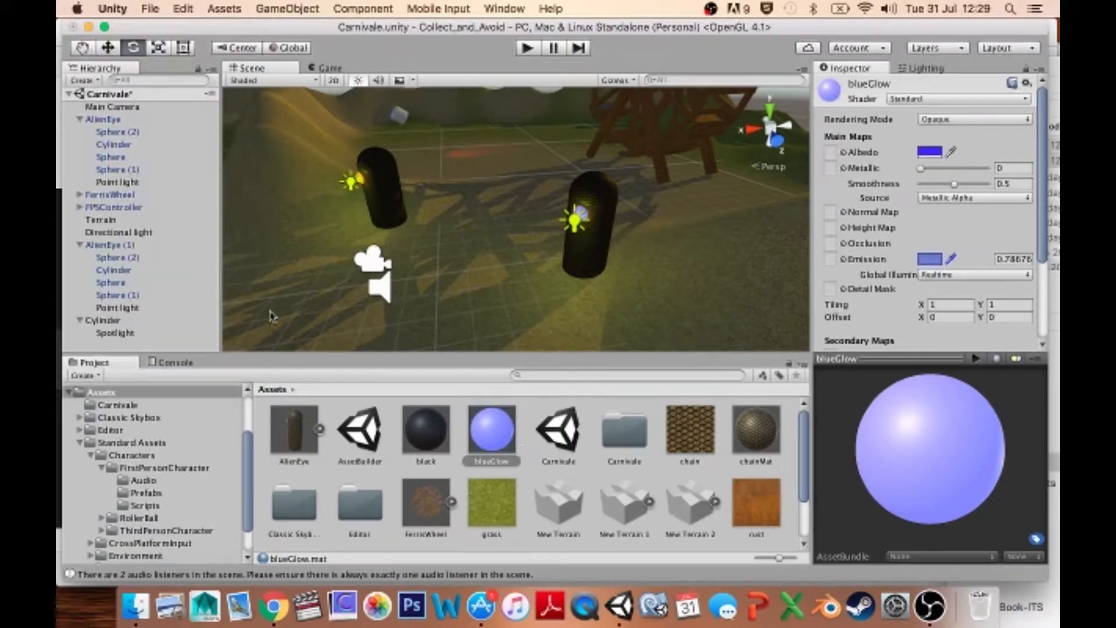
- Set the colour of AlienEye (1)'s Point light to hex 707BC8
left_click(116, 308)
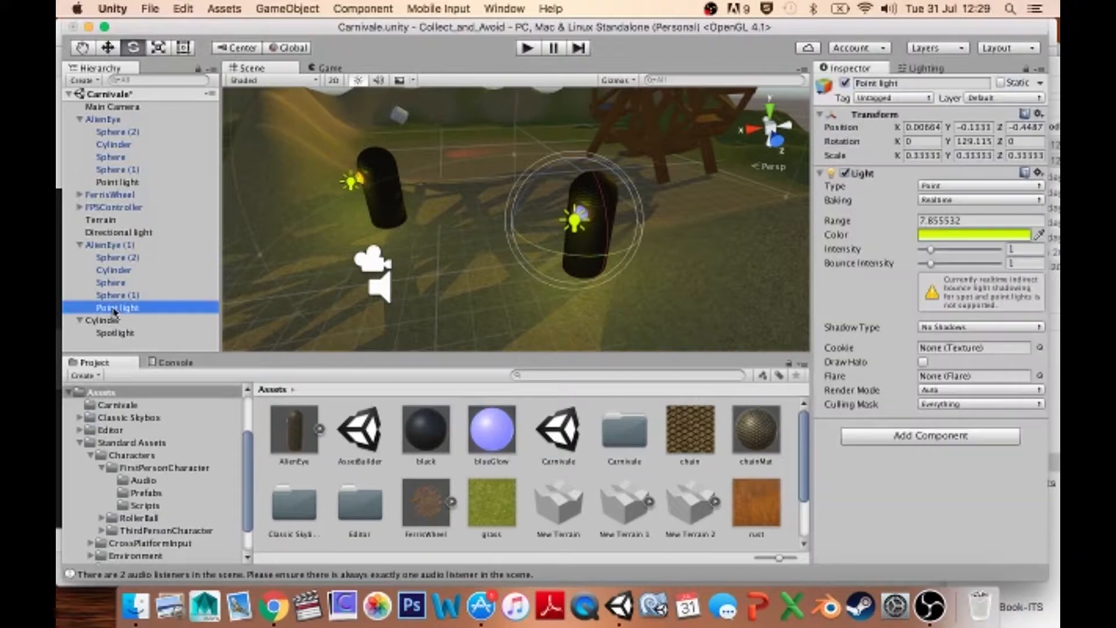
left_click(962, 237)
left_click(203, 309)
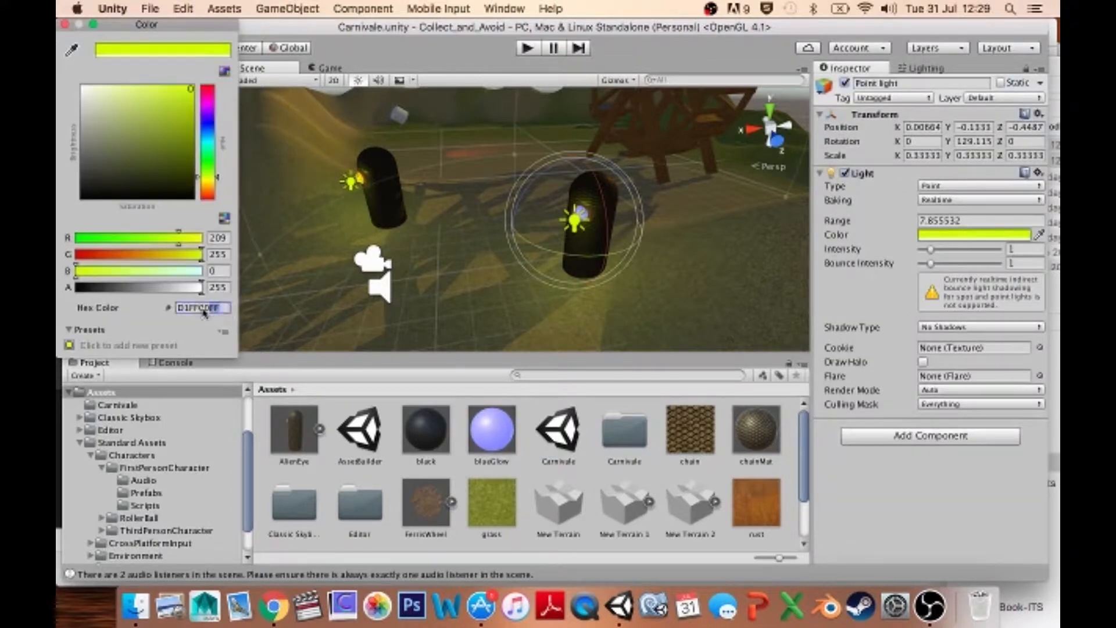
left_click_drag(203, 313, 134, 310)
type("7078C8")
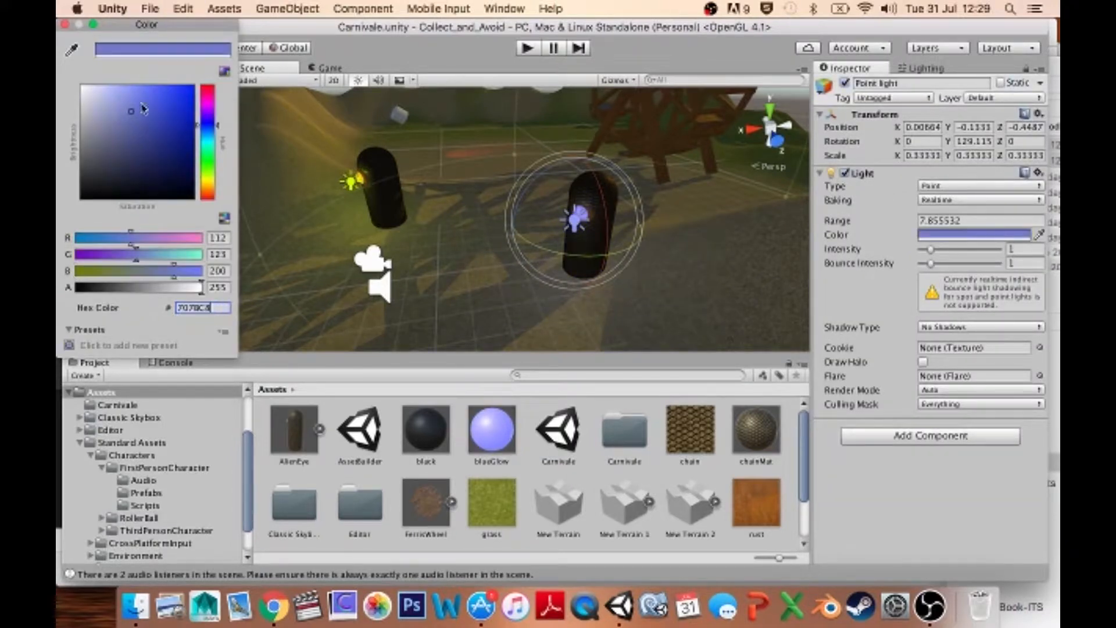
left_click(64, 24)
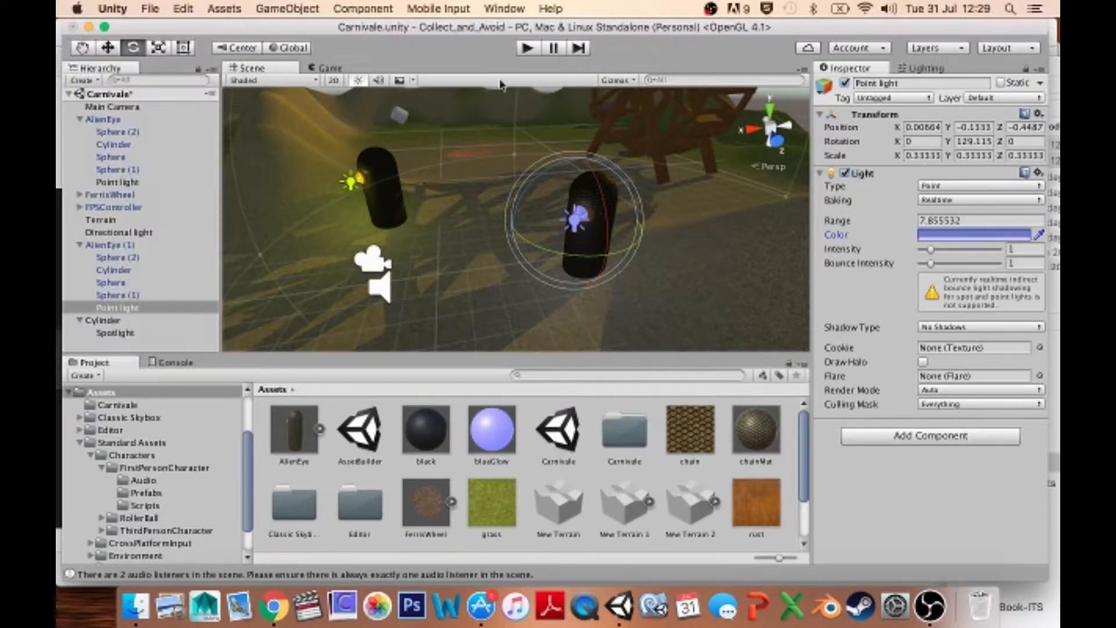
- Play-test the scene, walking past the AlienEyes towards the Ferris wheel to check the blue light
left_click(529, 48)
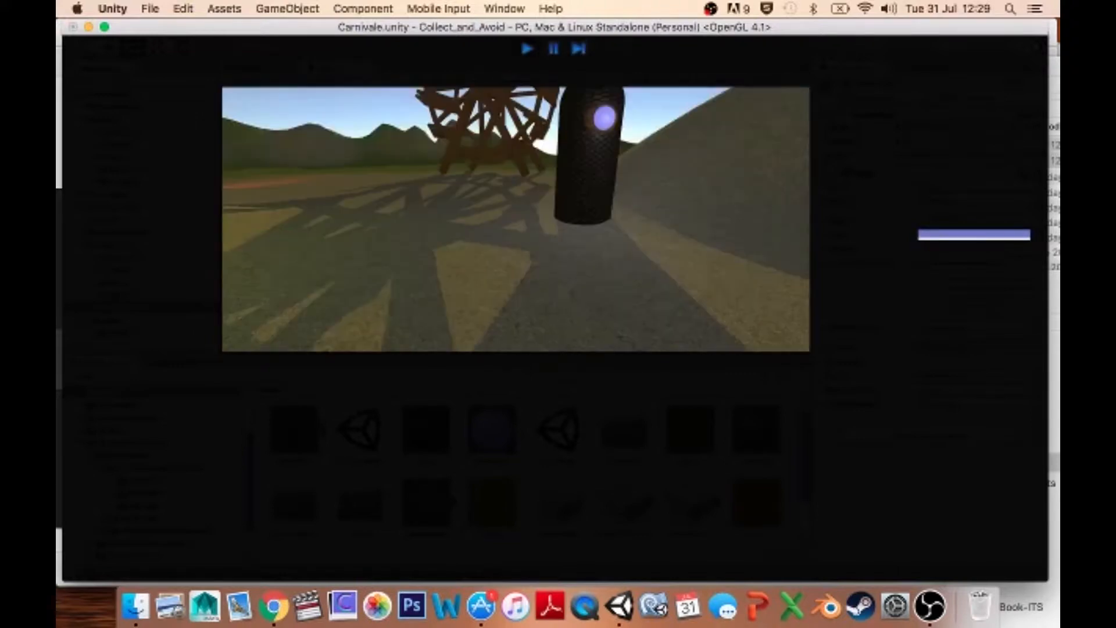
key("w")
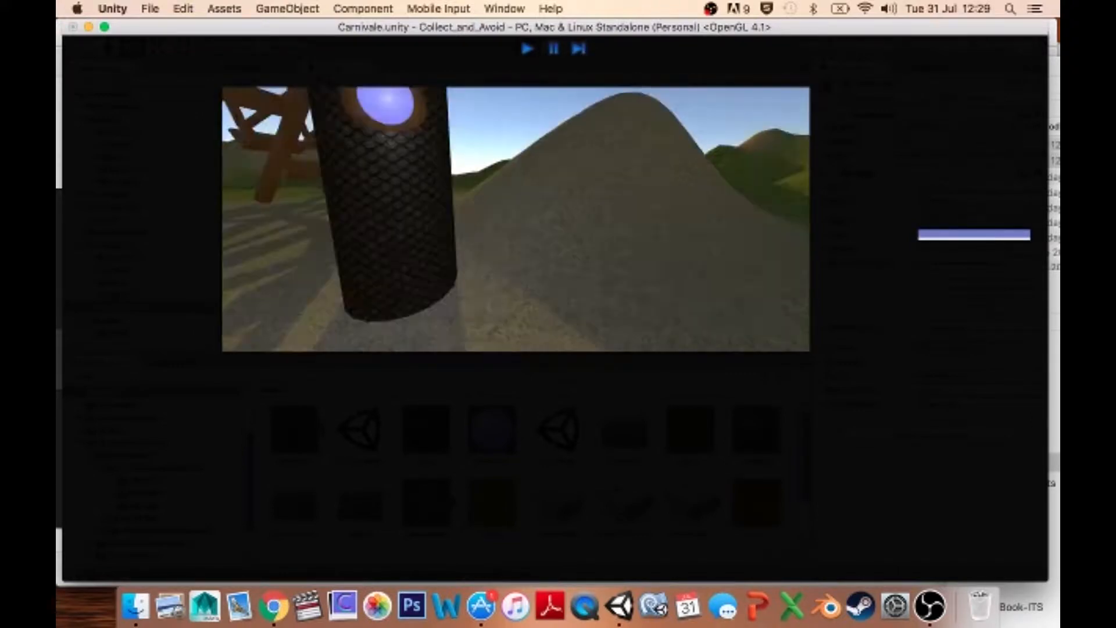
key("w")
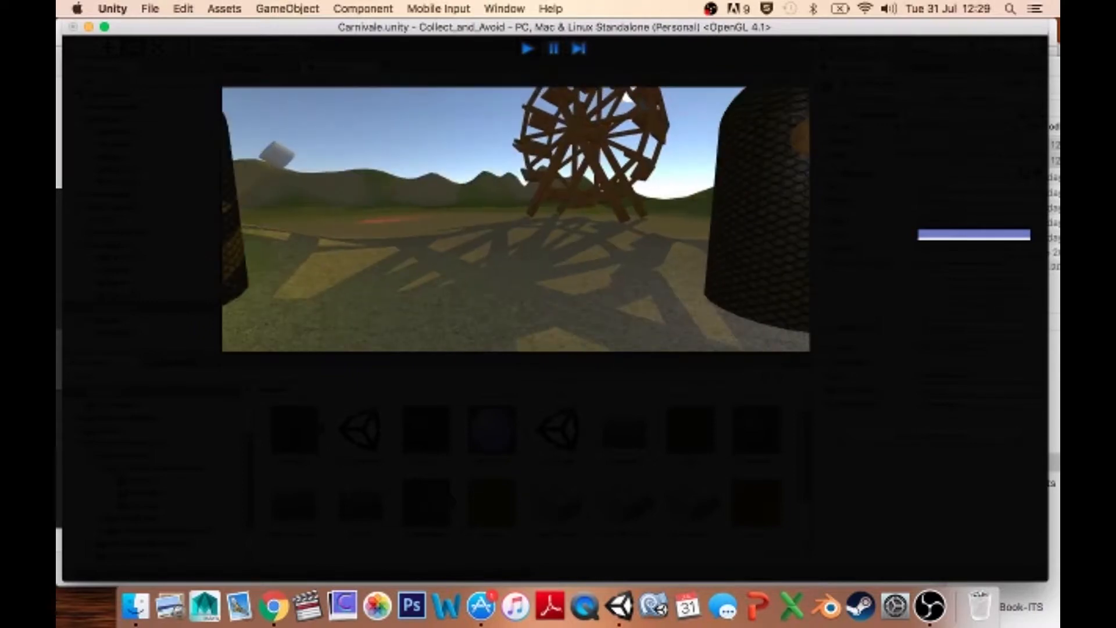
key("w")
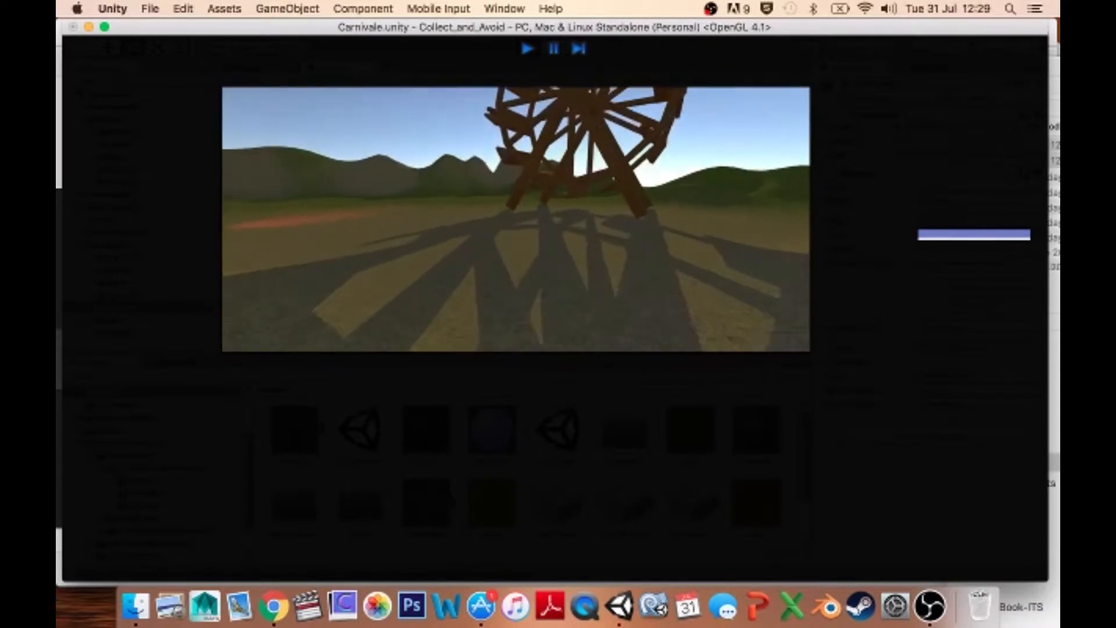
key("w")
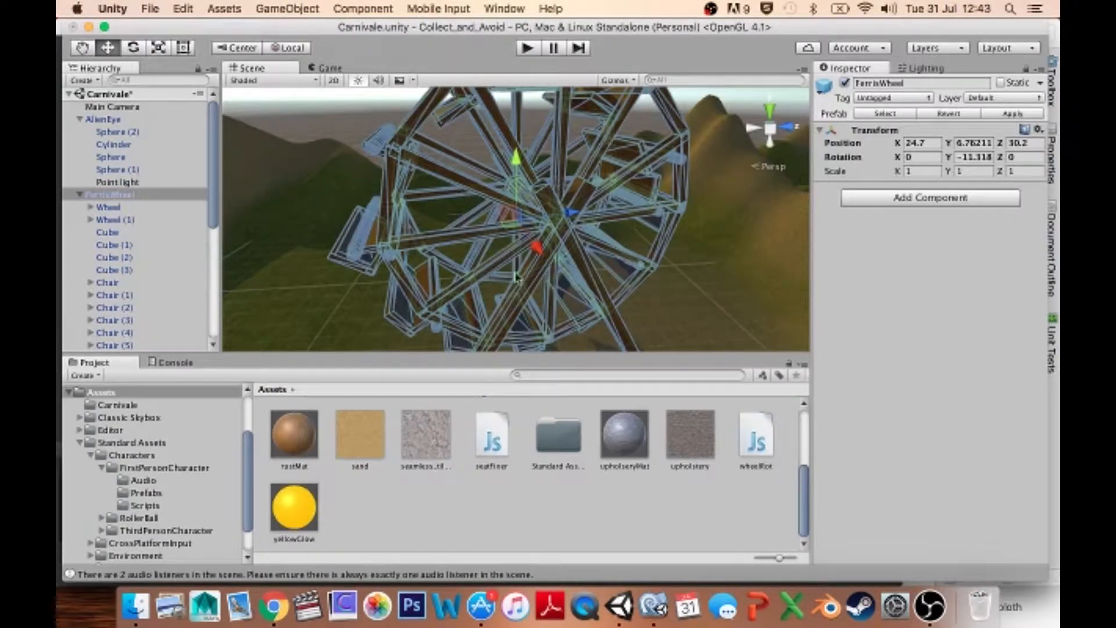
- Create an empty game object and name it f_wheel_rot_point
left_click(291, 10)
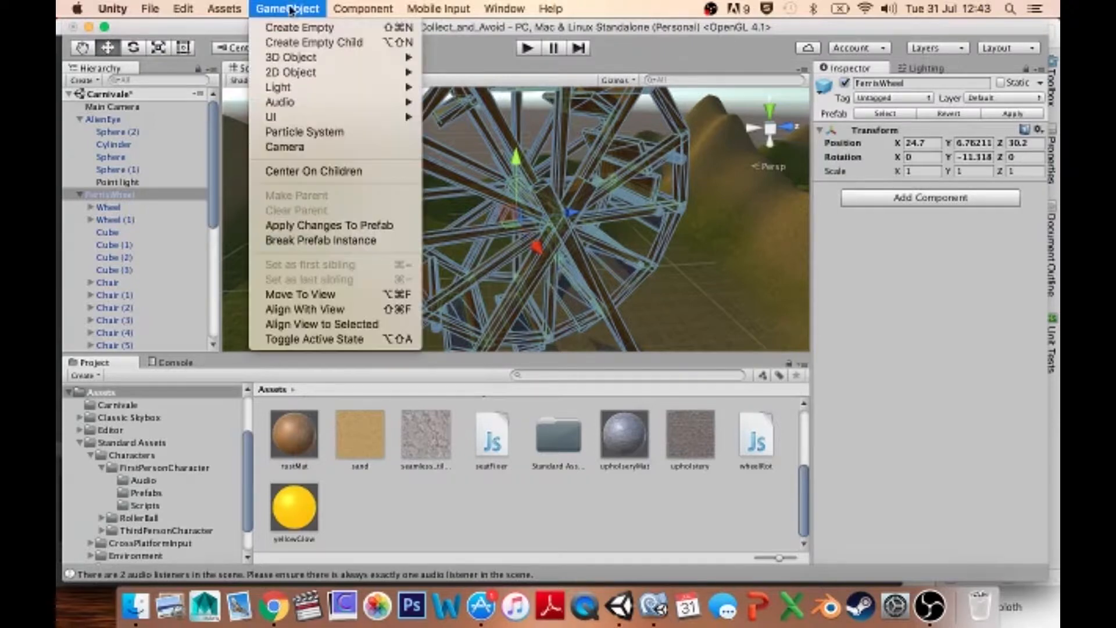
left_click(287, 32)
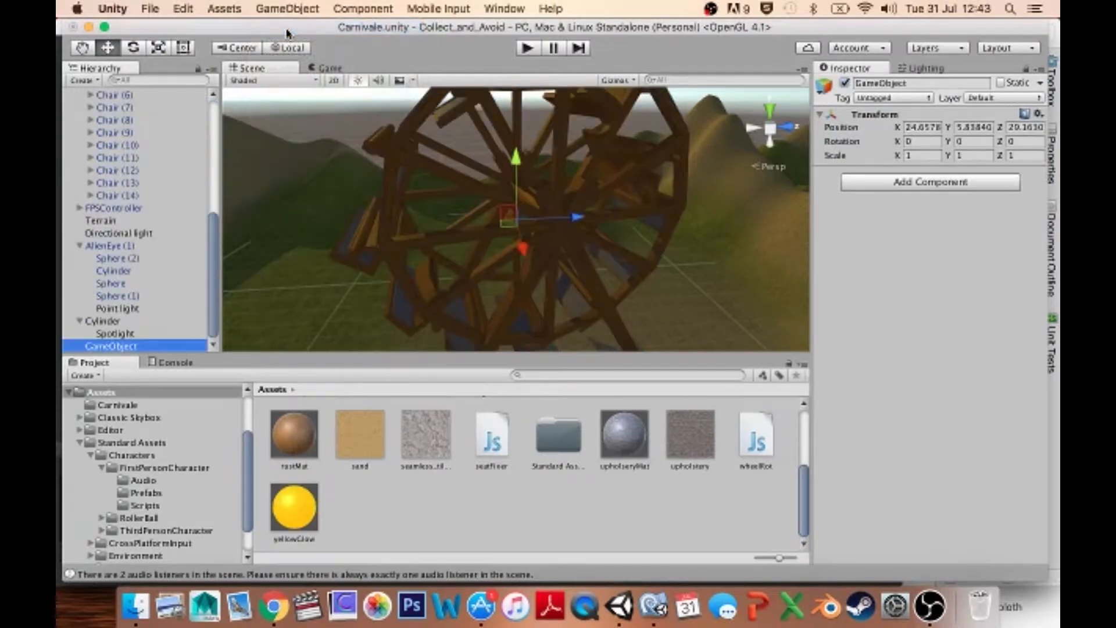
key("f")
key("Return")
type("fwh")
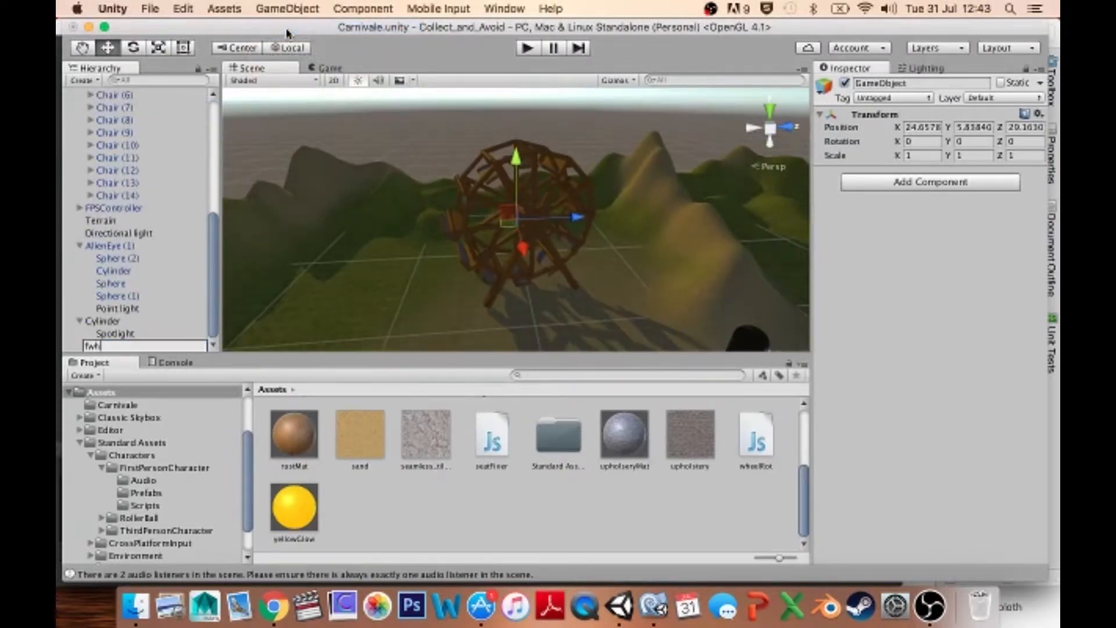
type("wheel_rot_point")
key("Return")
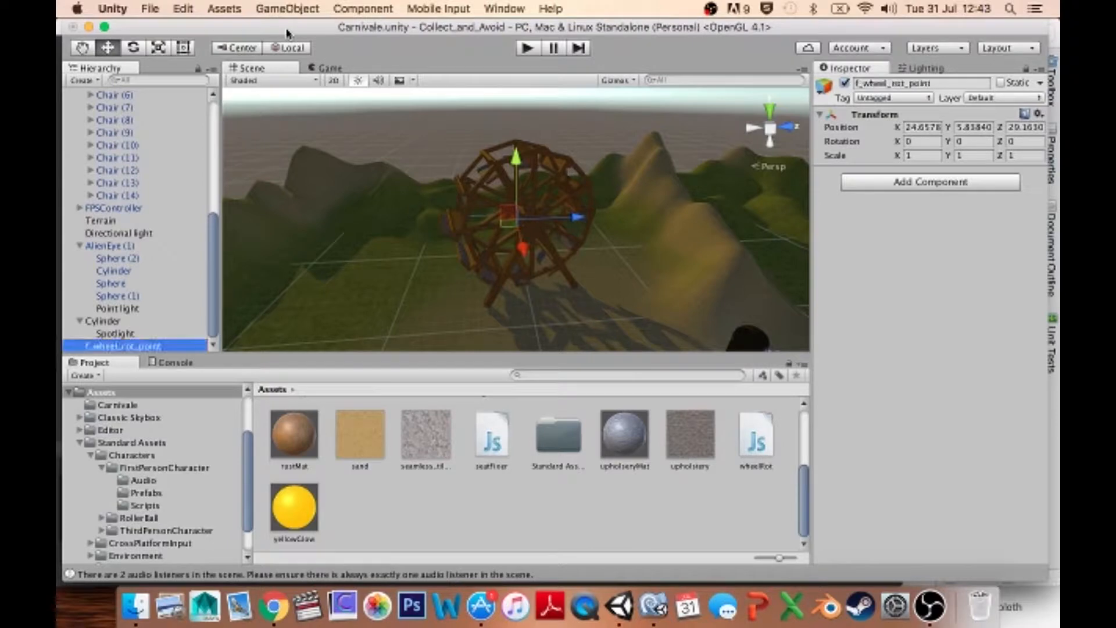
- Set the FerrisWheel's Y rotation to -12
left_click_drag(461, 230, 824, 179, "alt")
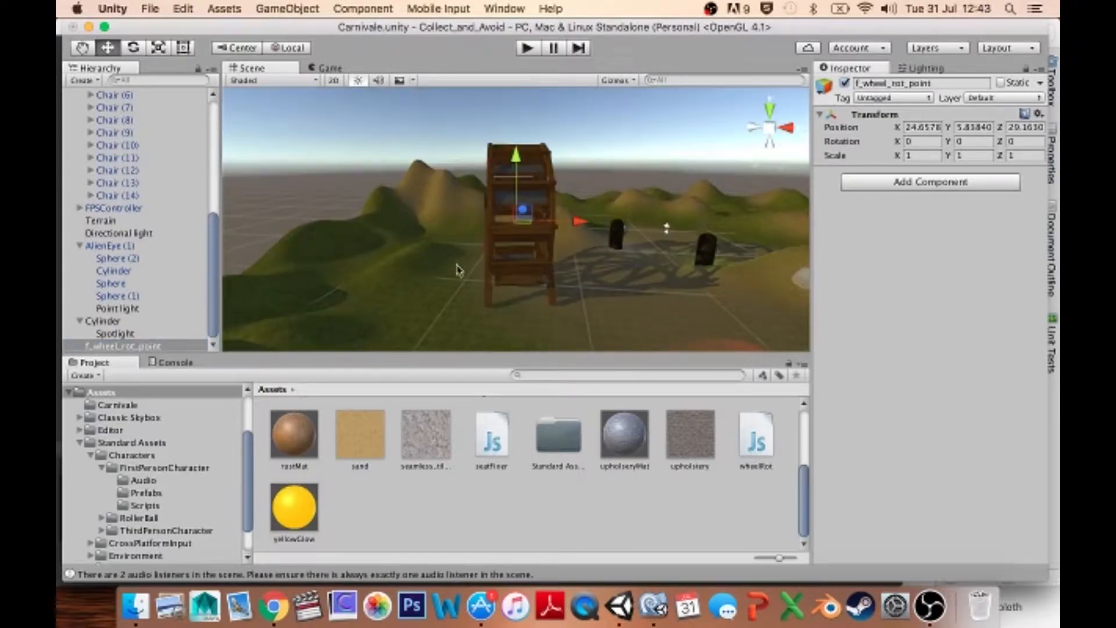
left_click(517, 238)
left_click(972, 157)
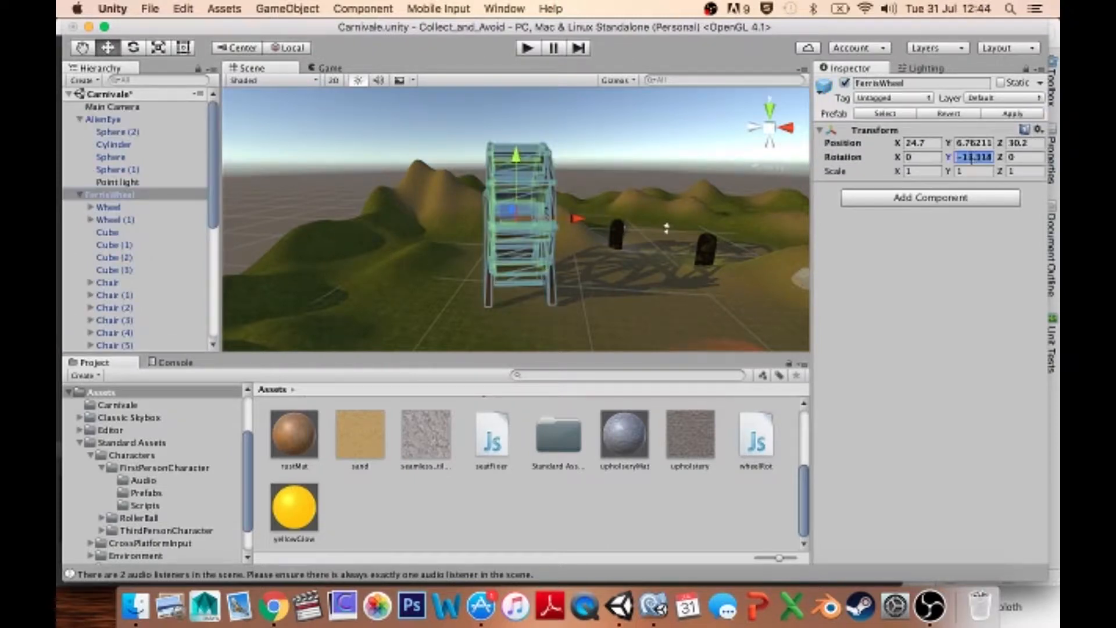
type("-12")
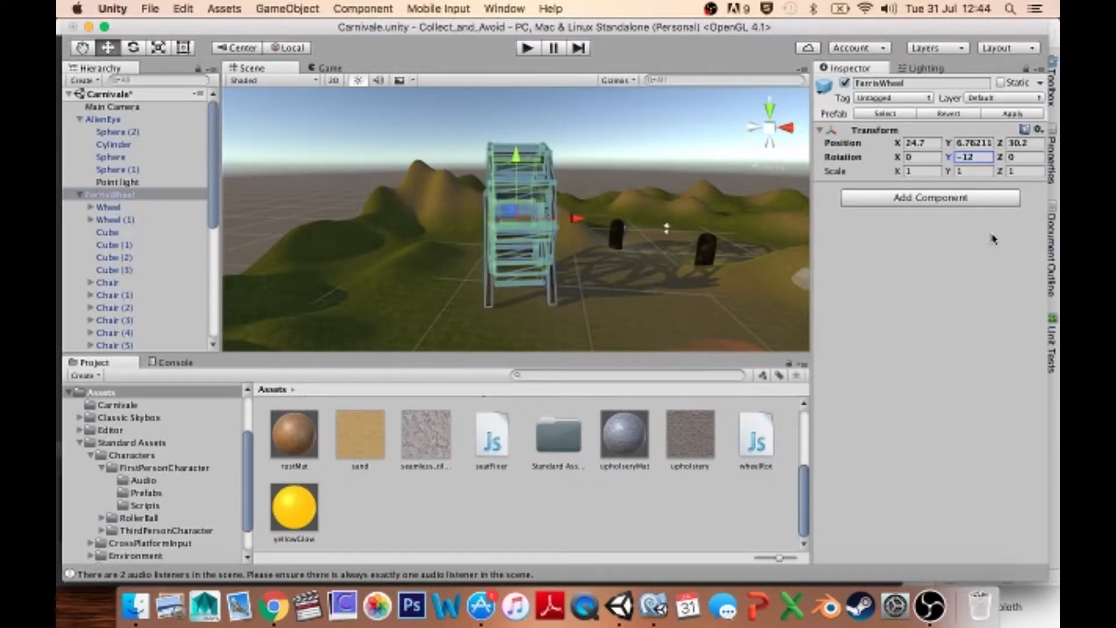
- Set the Y rotation of f_wheel_rot_point to -12
scroll(145, 243, "down", 10)
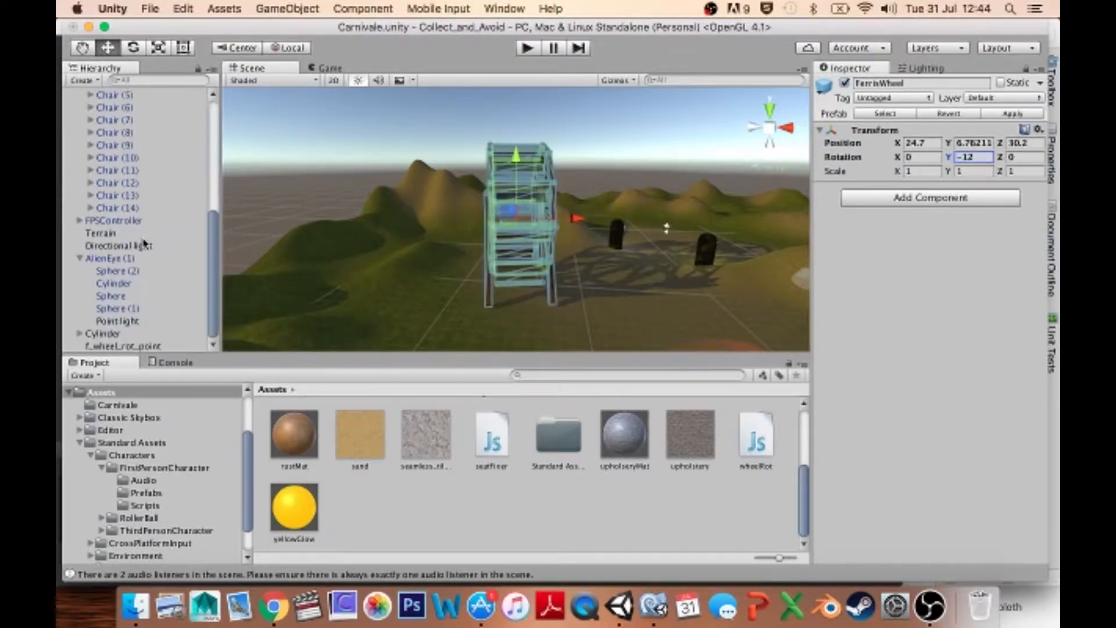
left_click(107, 346)
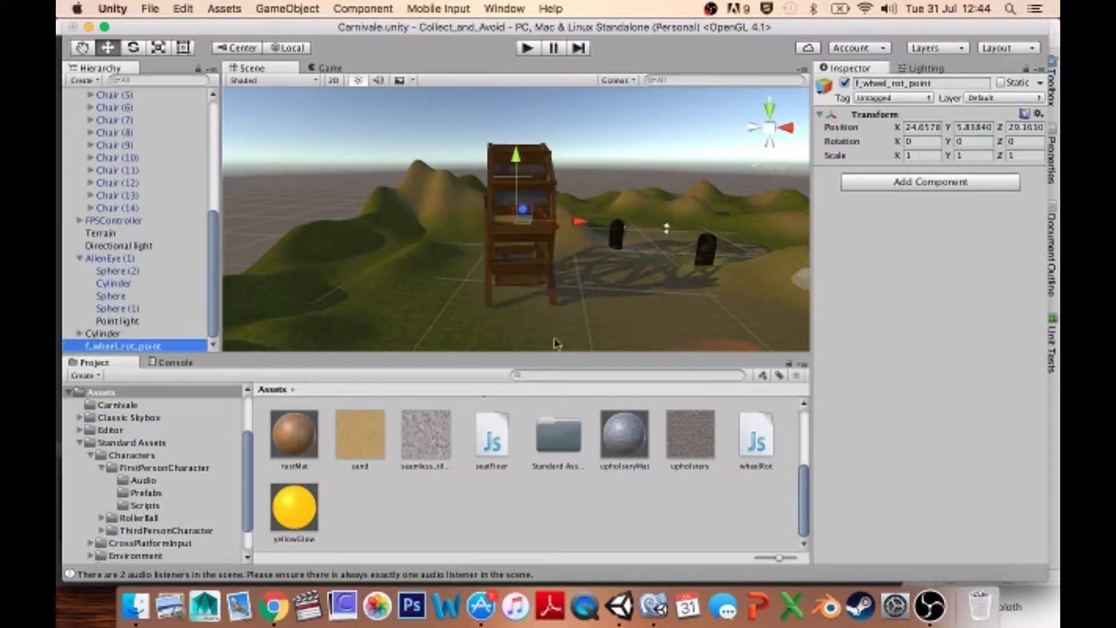
left_click(967, 141)
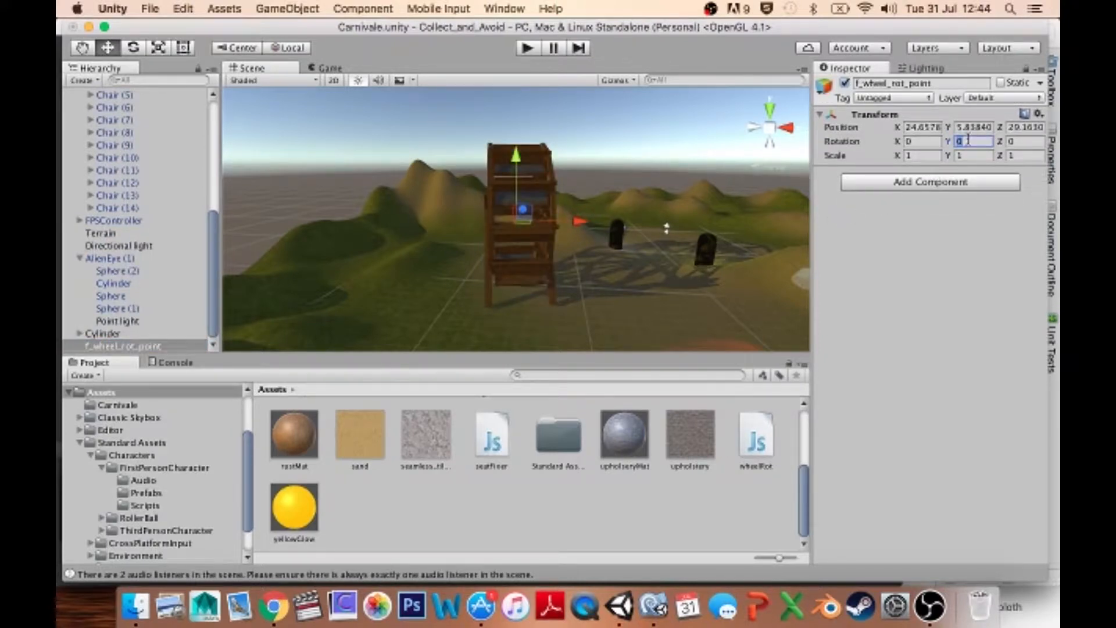
type("-12")
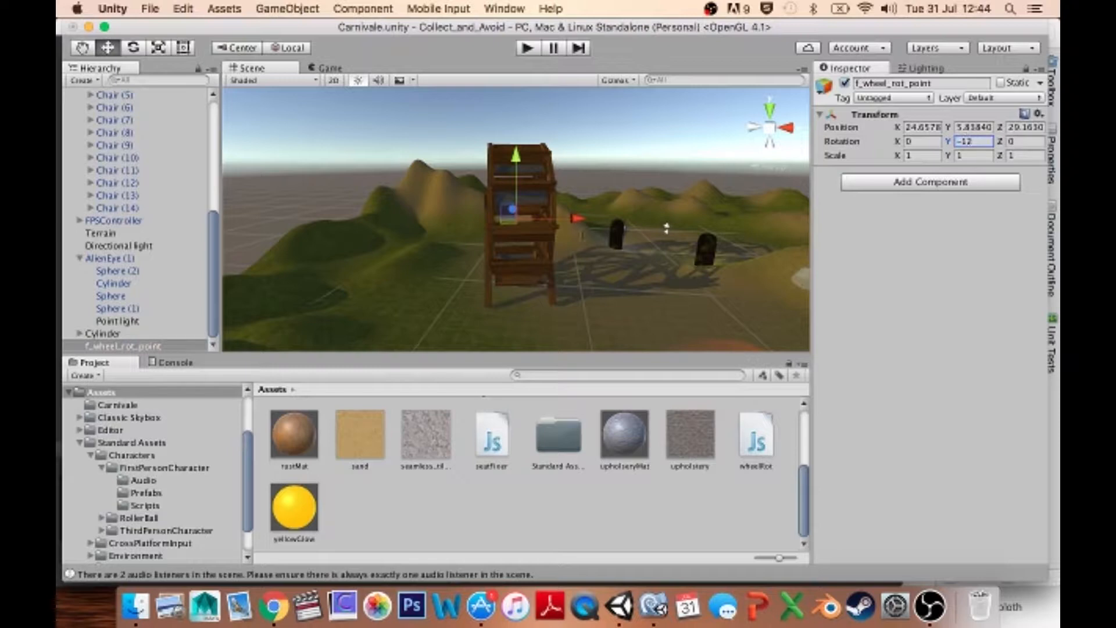
- Move f_wheel_rot_point to the hub of the Ferris wheel, at about X 24.53, Y 6.35, Z 29.77
left_click_drag(665, 228, 110, 197, "alt")
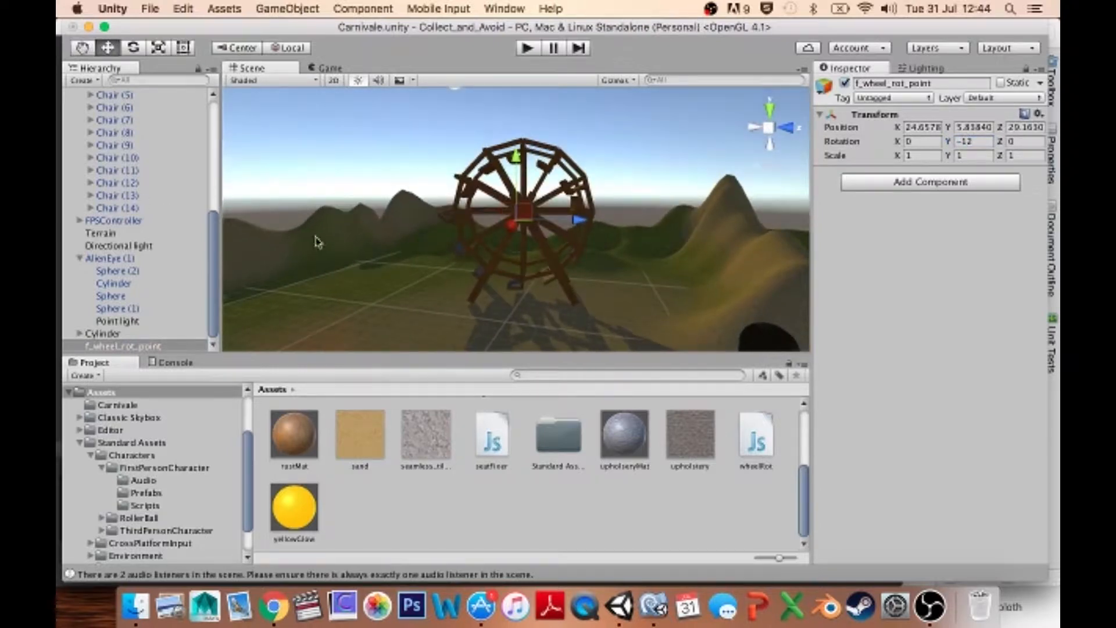
left_click_drag(587, 224, 598, 226)
mouse_move(526, 166)
left_mouse_down()
mouse_move(523, 144)
mouse_move(527, 154)
left_mouse_up()
left_click_drag(593, 169, 414, 191, "alt")
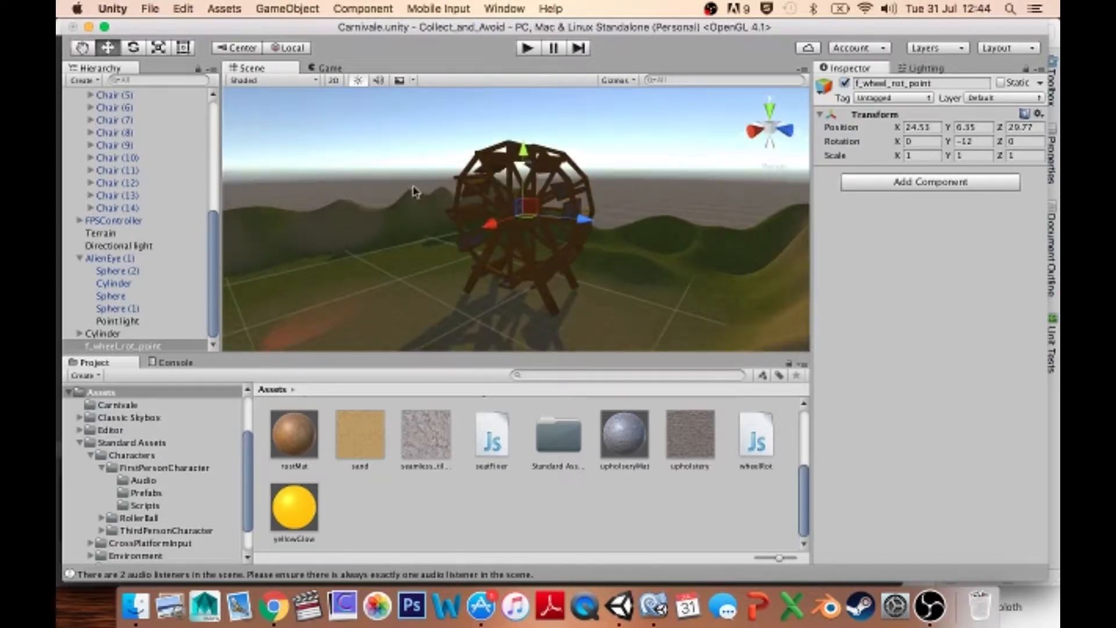
- Make f_wheel_rot_point a child of FerrisWheel in the hierarchy
left_click_drag(212, 249, 216, 142)
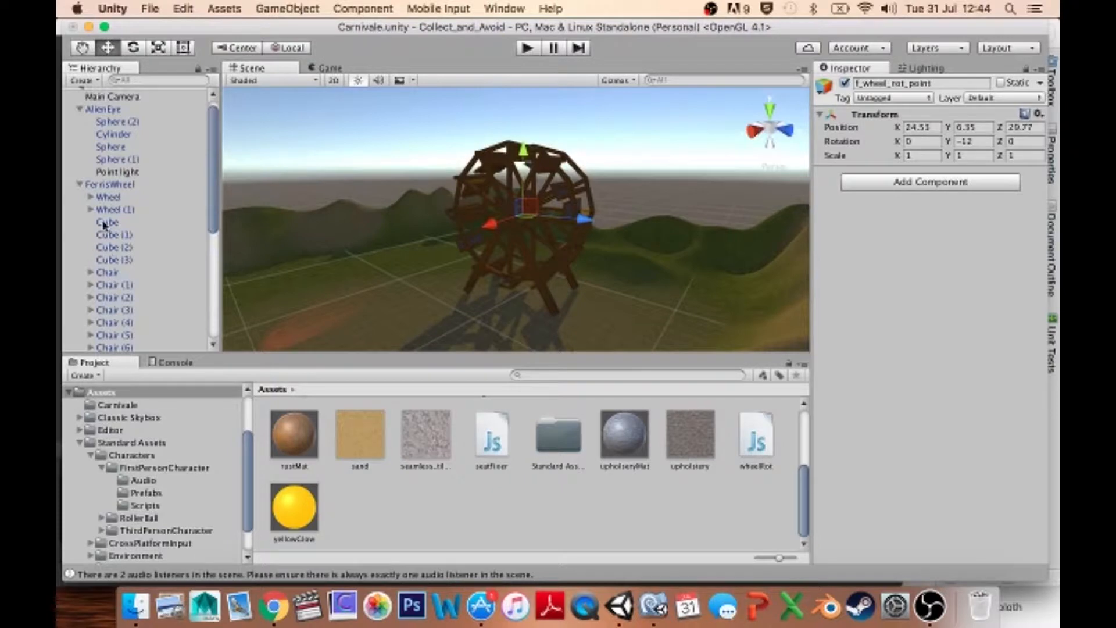
left_click(108, 198)
scroll(116, 207, "down", 10)
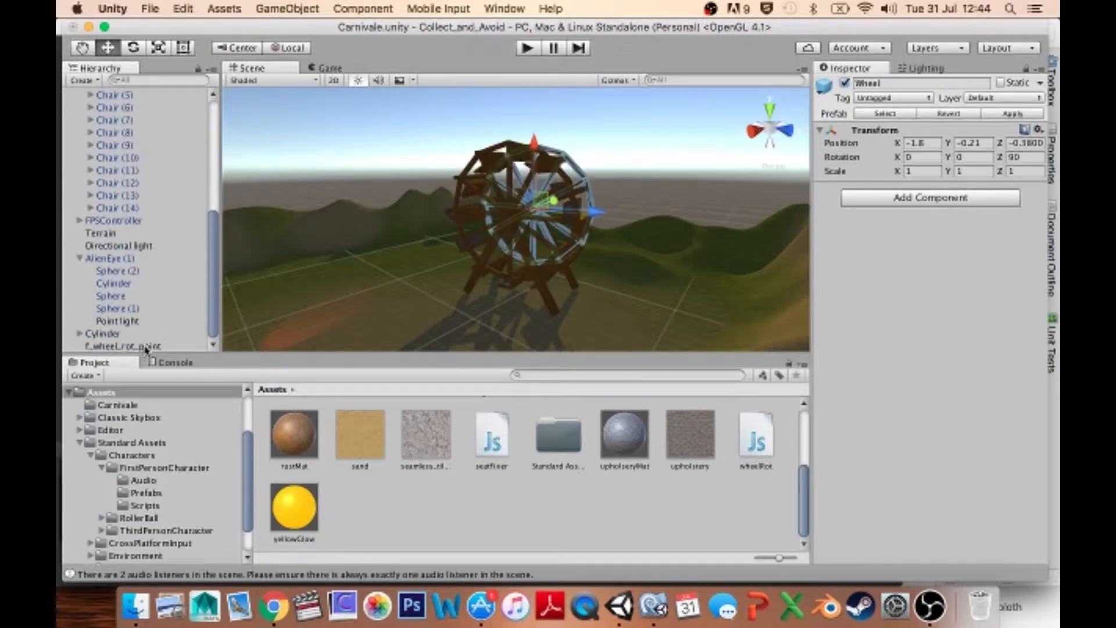
left_click_drag(145, 348, 139, 204)
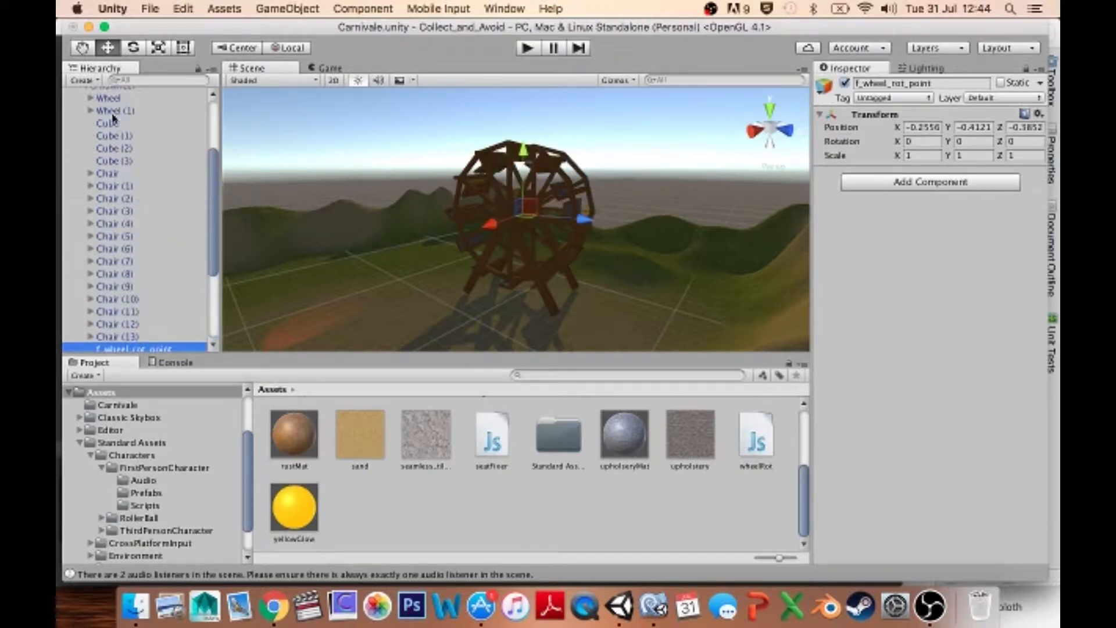
- Make both wheels, the four cubes and every chair through Chair (14) children of f_wheel_rot_point, accepting the break of the prefab instance
left_click(108, 99)
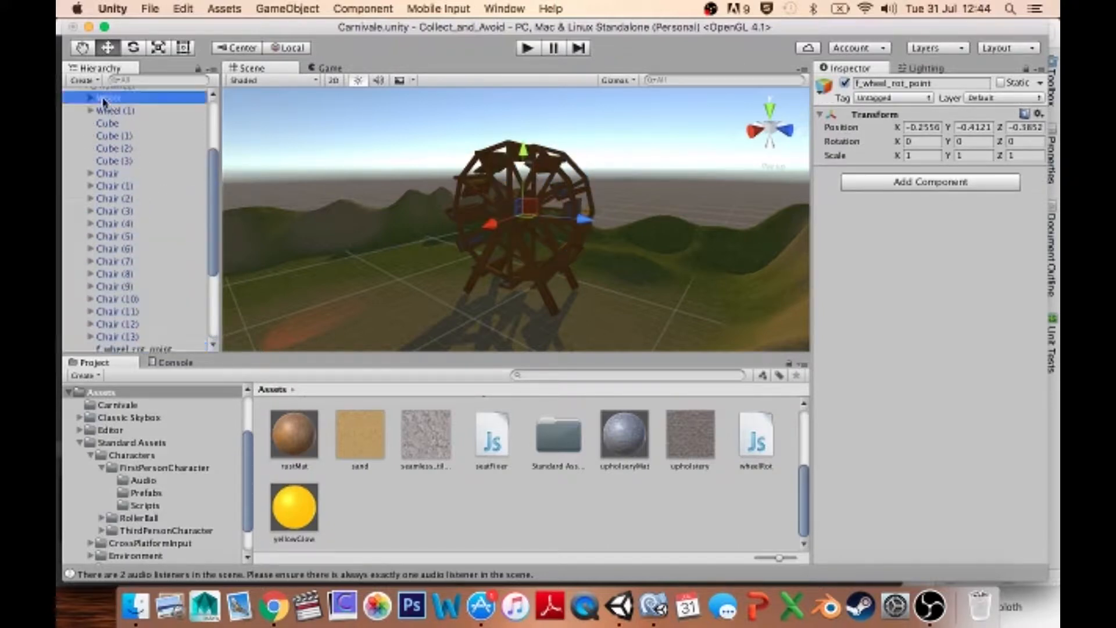
scroll(116, 212, "down", 5)
left_click(117, 204, "shift")
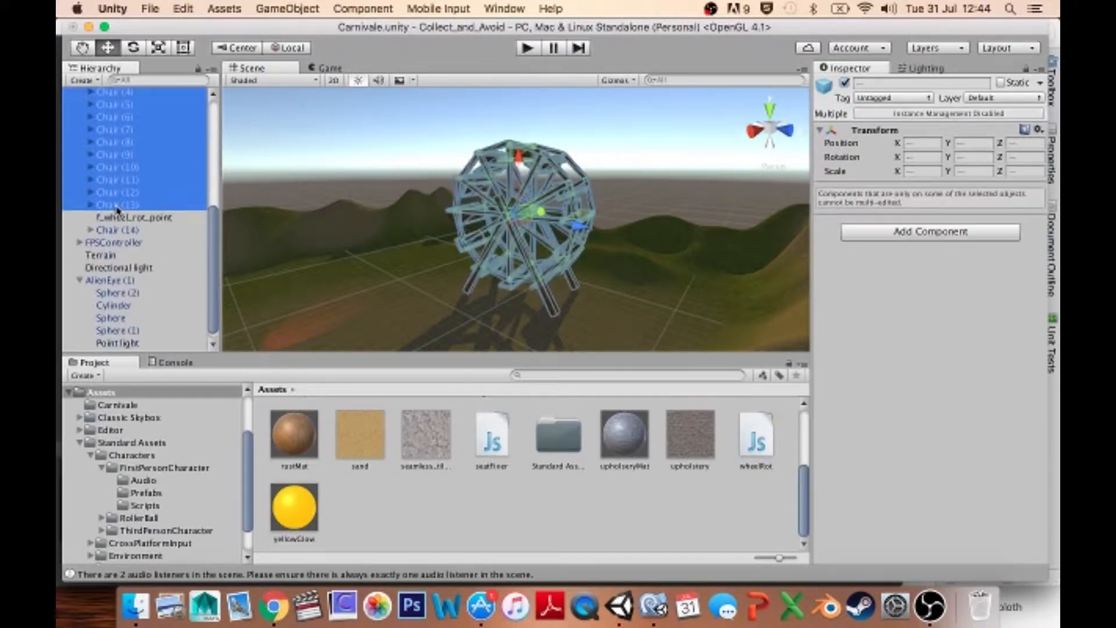
left_click_drag(112, 209, 111, 218)
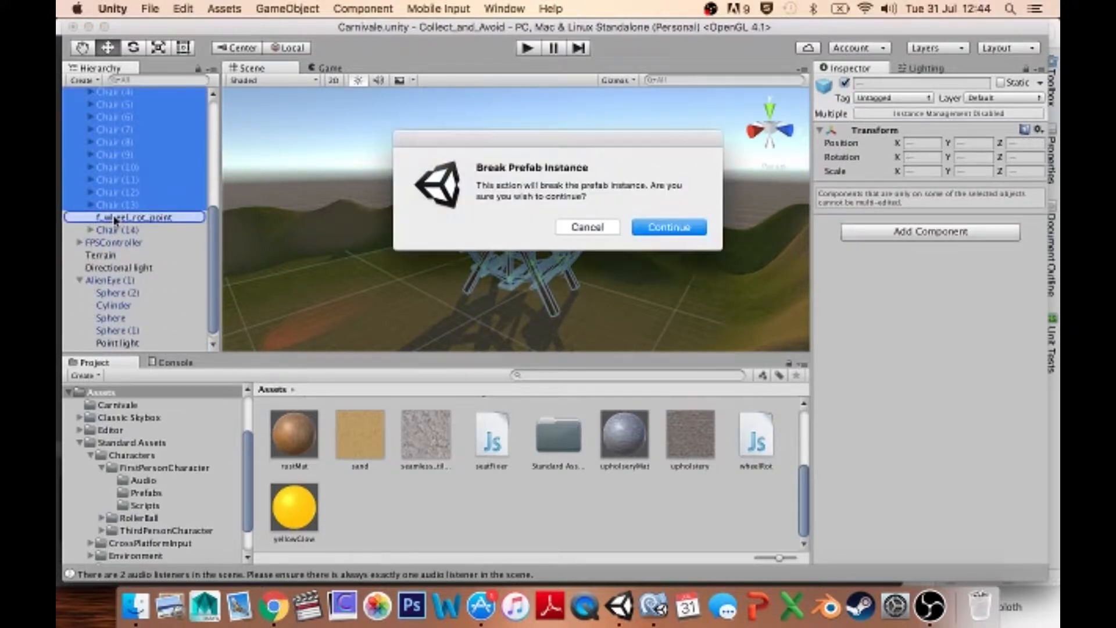
left_click(663, 227)
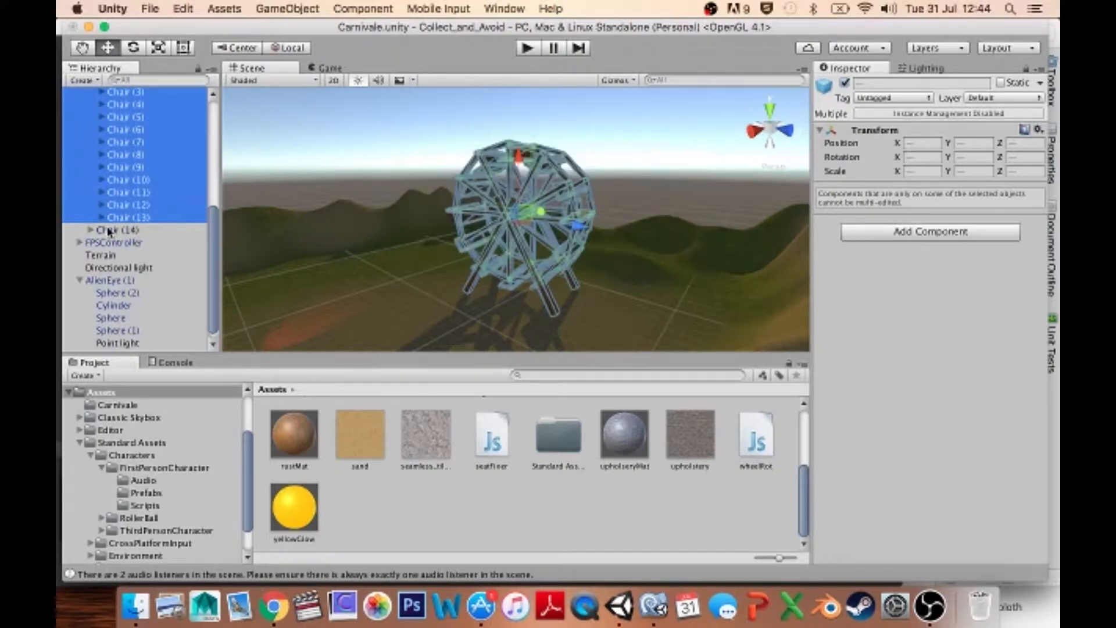
left_click_drag(109, 231, 129, 208)
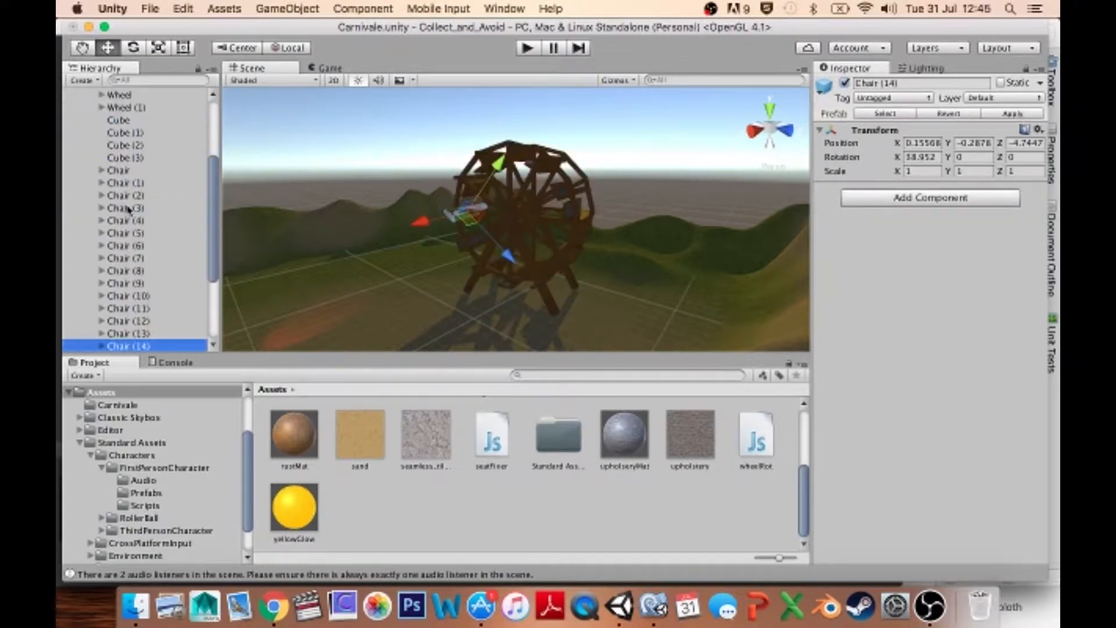
- Test the wheel's pivot by rotating f_wheel_rot_point to about -40 on the X axis, and undo the rotation
scroll(129, 209, "up", 5)
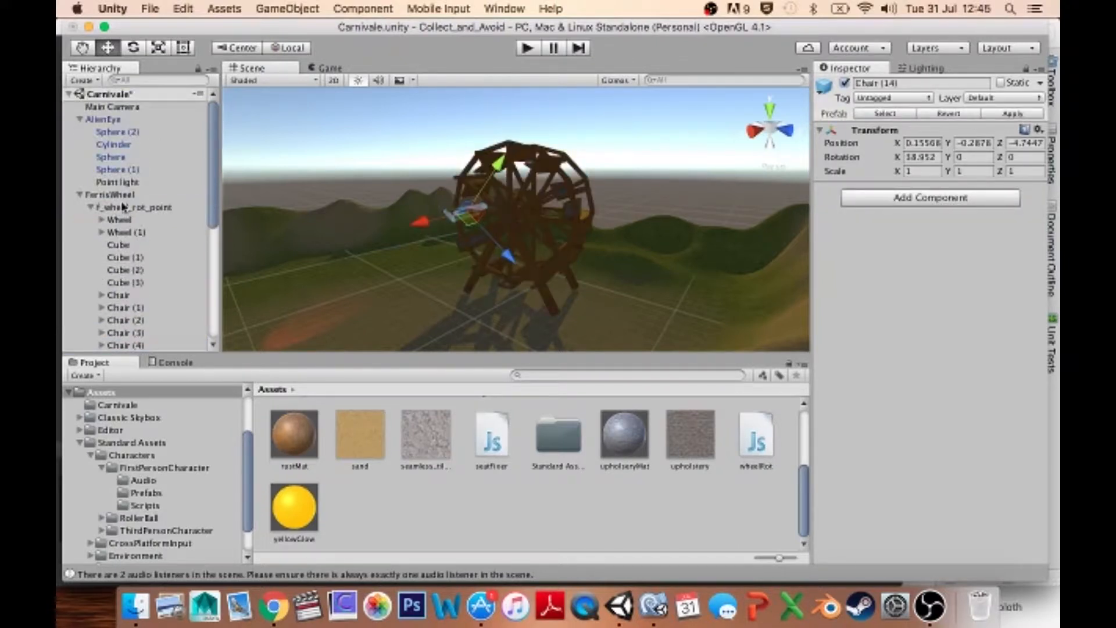
left_click(164, 208)
key("e")
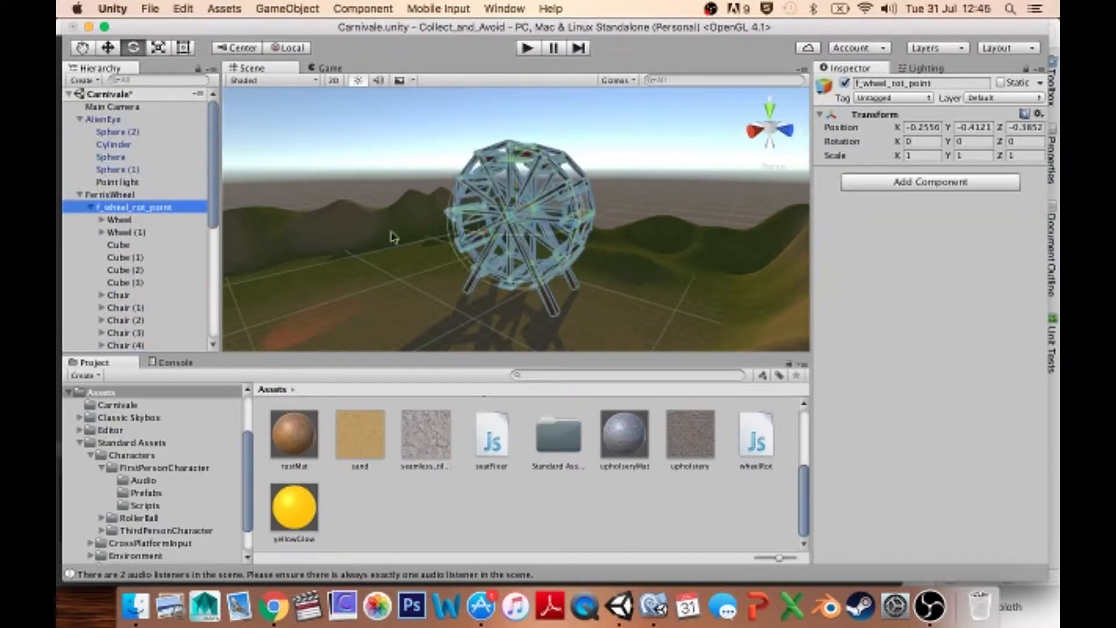
left_click_drag(573, 198, 452, 141)
key("super+z")
key("super+z")
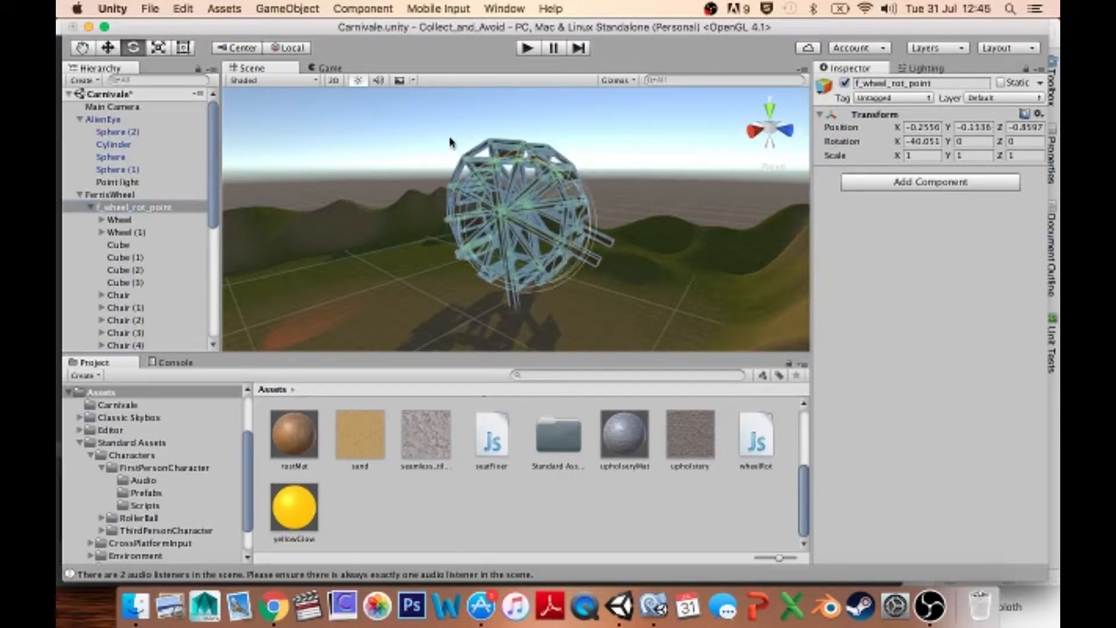
- Select the first Cube under f_wheel_rot_point in the hierarchy
left_click(125, 247)
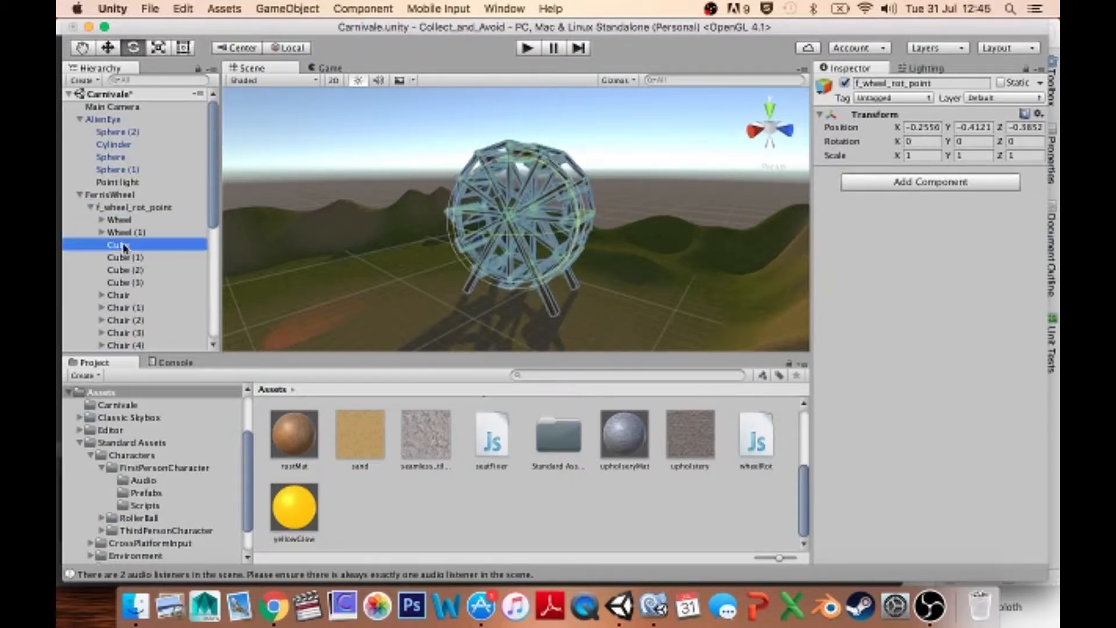
- Move Cube through Cube (3) out of f_wheel_rot_point so they sit directly under FerrisWheel, and select f_wheel_rot_point
left_click(125, 282, "shift")
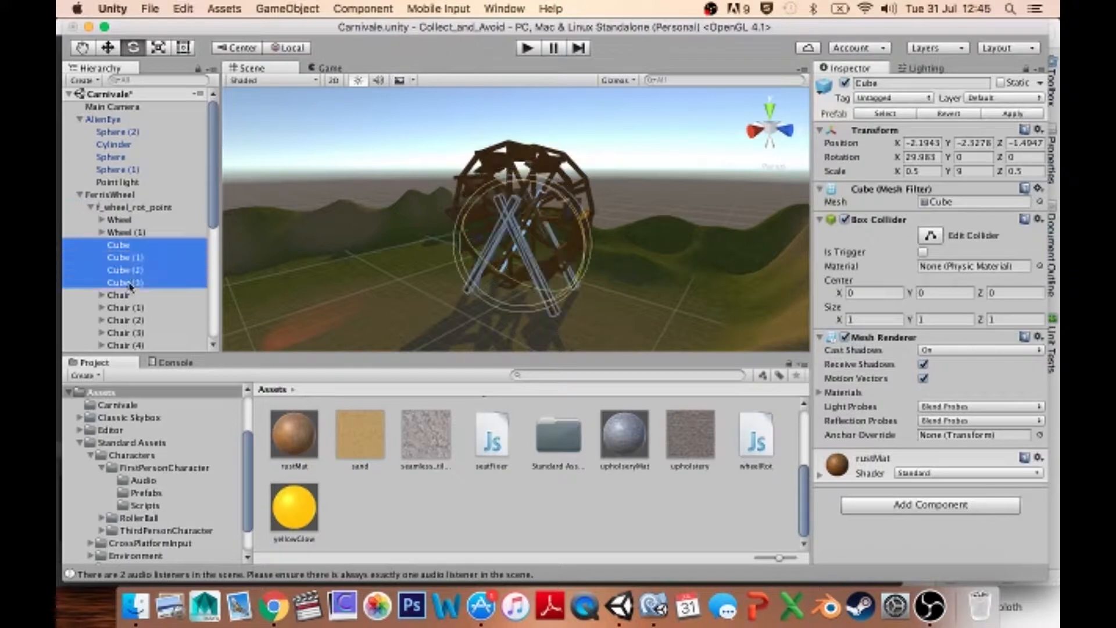
left_click_drag(127, 250, 121, 201)
left_click(118, 258)
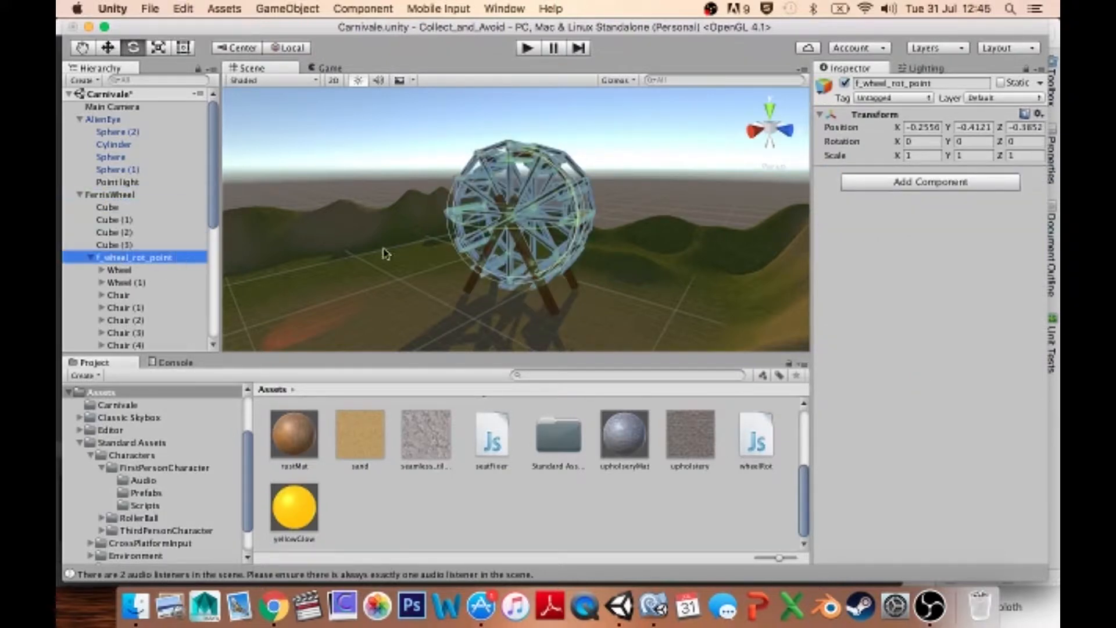
left_click_drag(583, 213, 490, 143)
key("super+z")
key("super+z")
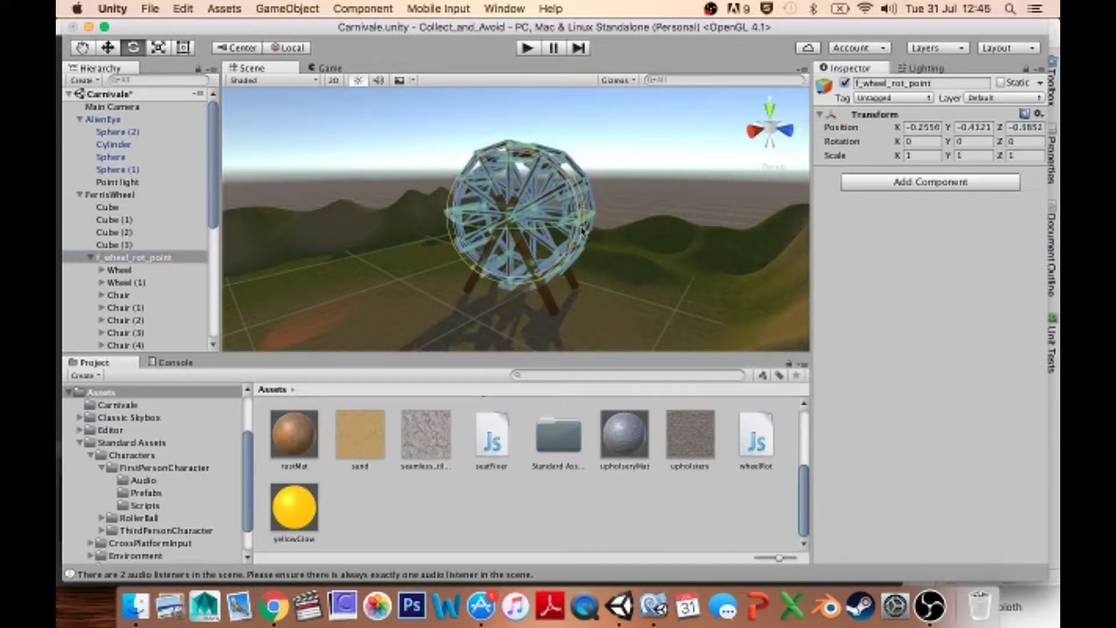
- Rotate f_wheel_rot_point about 11.6 degrees around its X axis, undoing the extra turn that follows
left_click_drag(401, 232, 302, 236, "alt")
key("e")
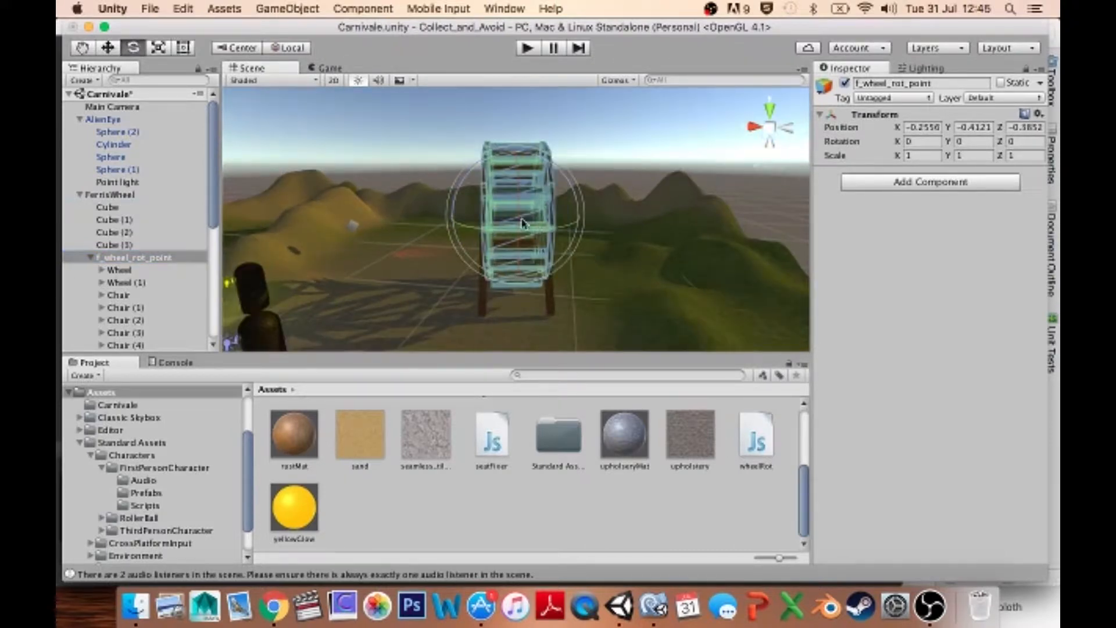
left_click_drag(523, 224, 523, 87)
left_click_drag(592, 175, 691, 156, "alt")
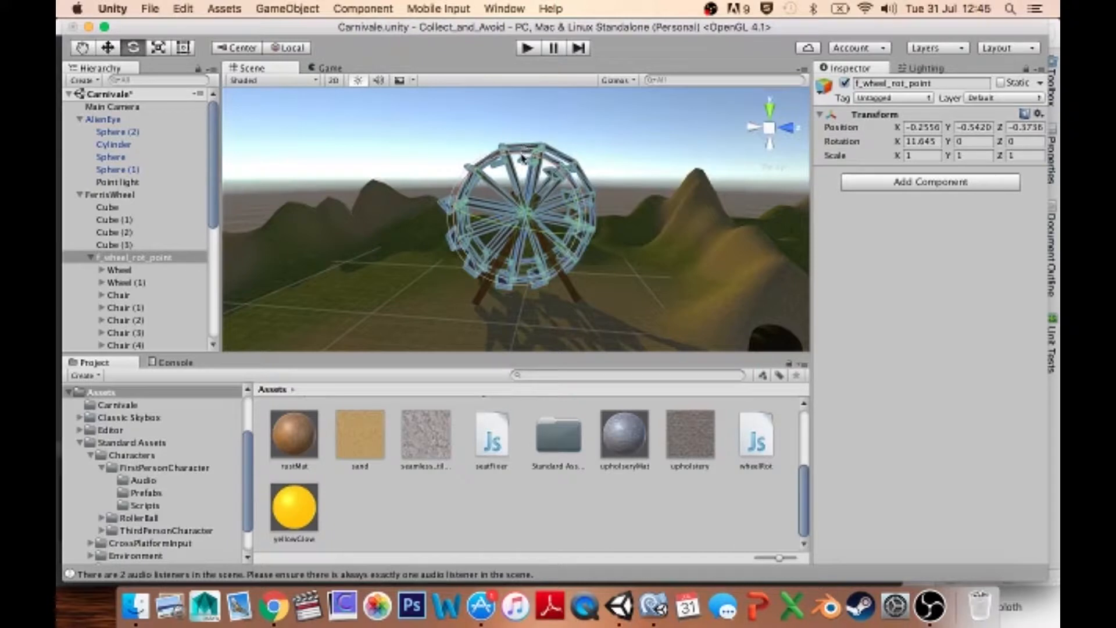
left_click_drag(523, 155, 174, 199)
key("super+z")
- Attach the wheelRot script to f_wheel_rot_point and open the script for editing
left_click(89, 259)
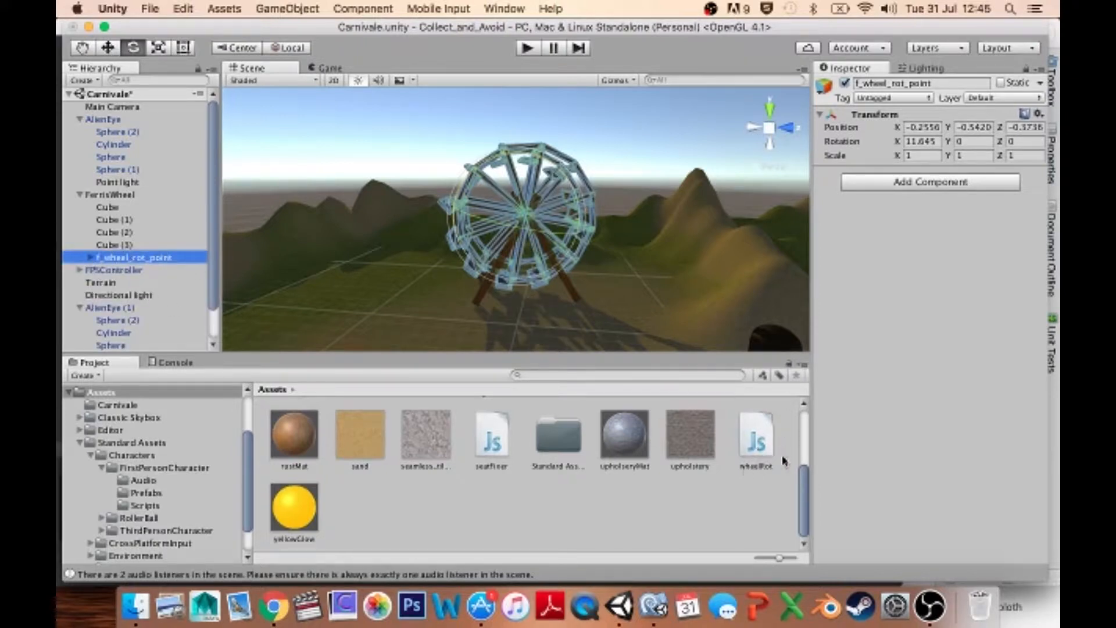
left_click_drag(756, 440, 938, 300)
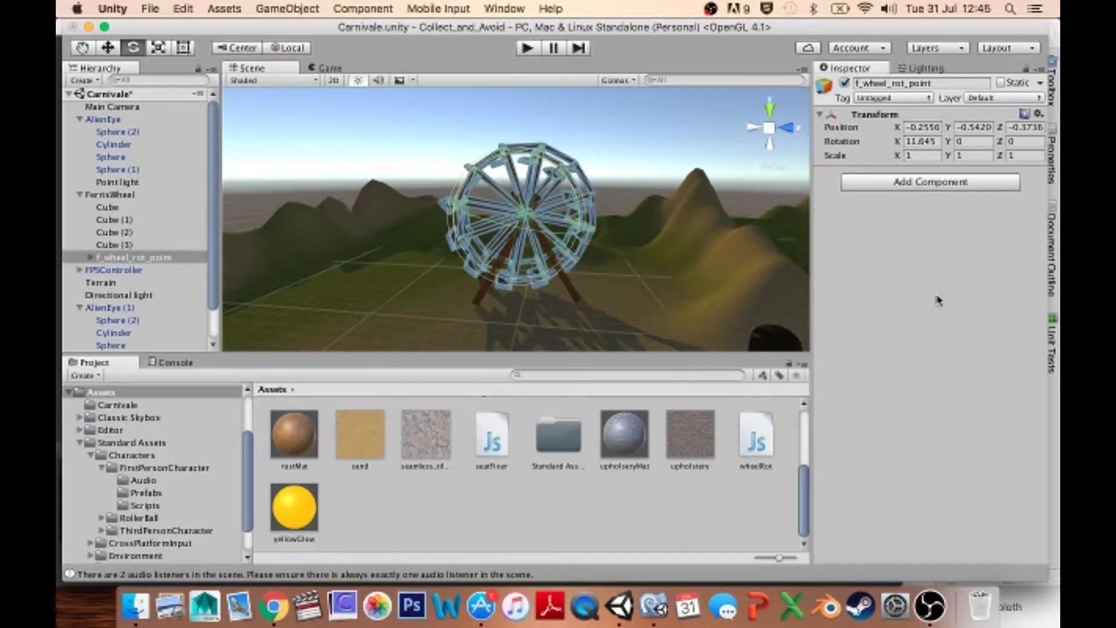
double_click(754, 442)
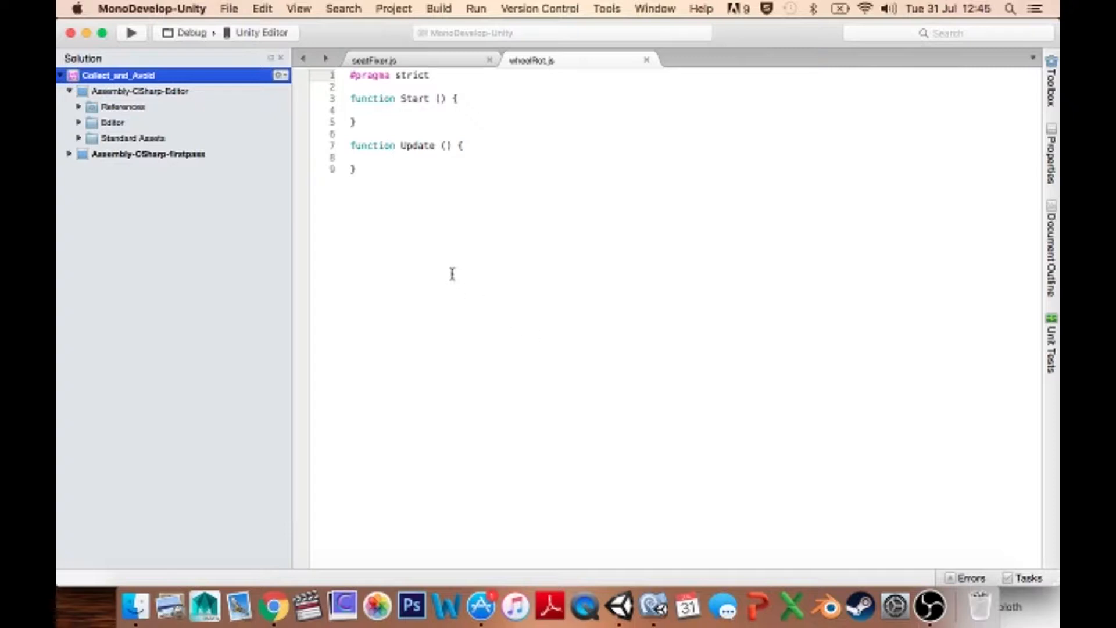
- Declare the variable "var on-off : boolean;" on a new line below #pragma strict
left_click(447, 81)
key("Return")
key("Return")
key("Up")
type("var")
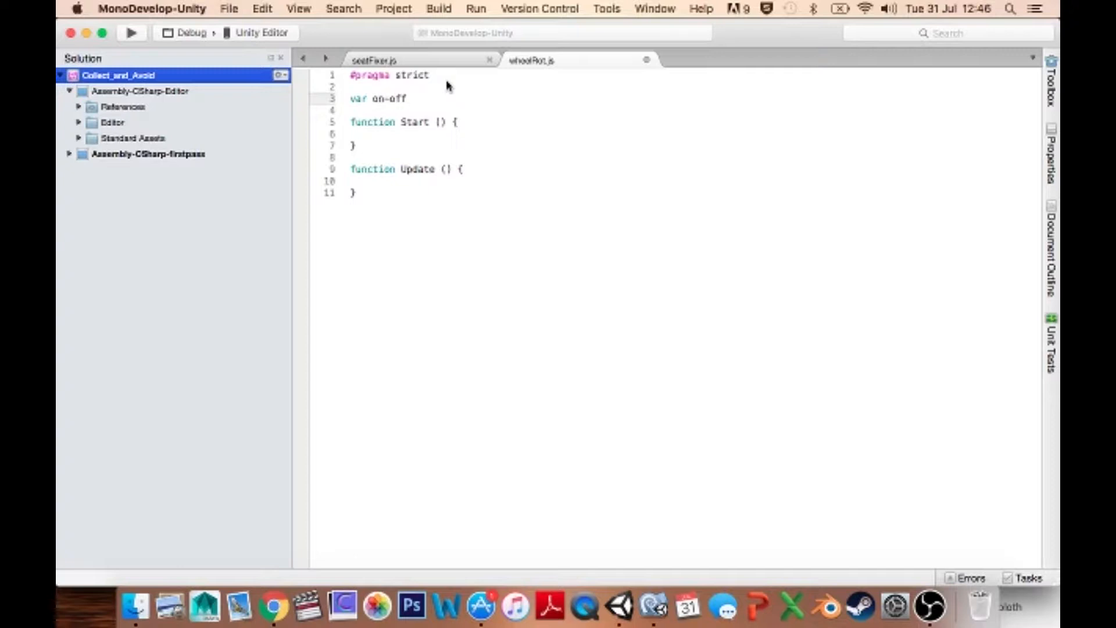
type("on-off : boolean;")
key("Return")
- Declare "var speed : float;" on the line below the boolean variable, with a new line after it
type("va")
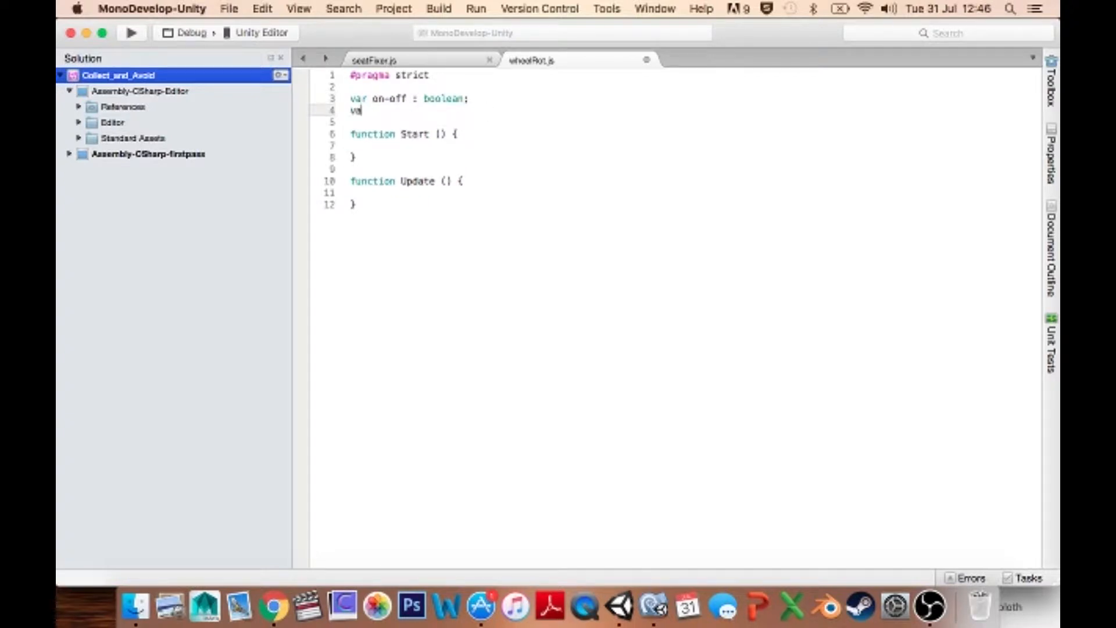
type("r speed : float; int")
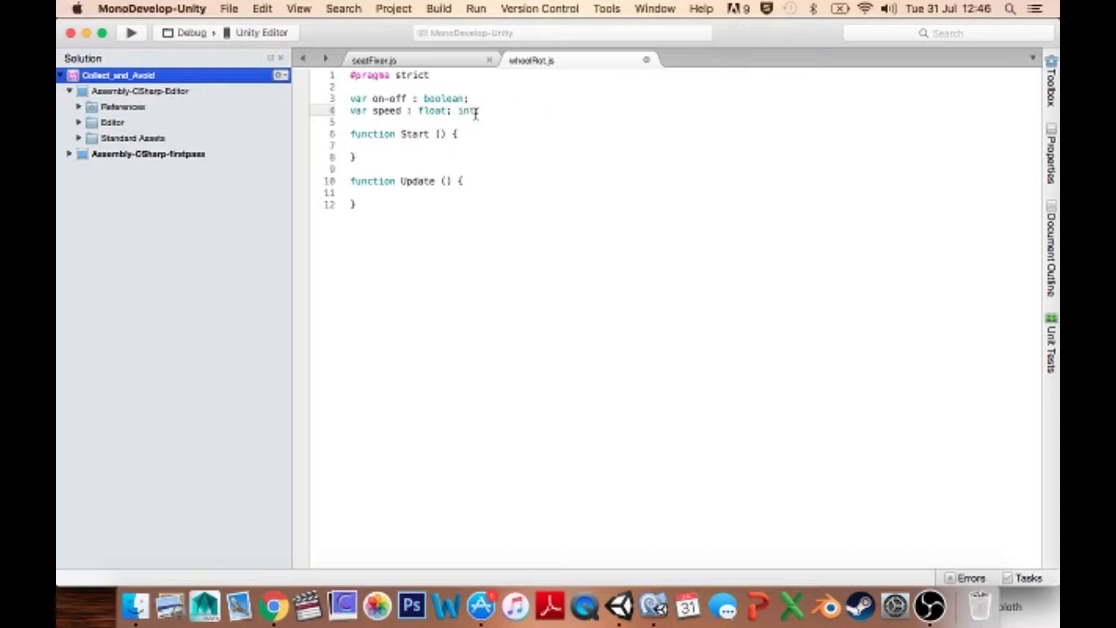
left_click_drag(453, 111, 416, 111)
left_click(487, 110)
key("BackSpace")
key("BackSpace")
key("BackSpace")
key("BackSpace")
key("Return")
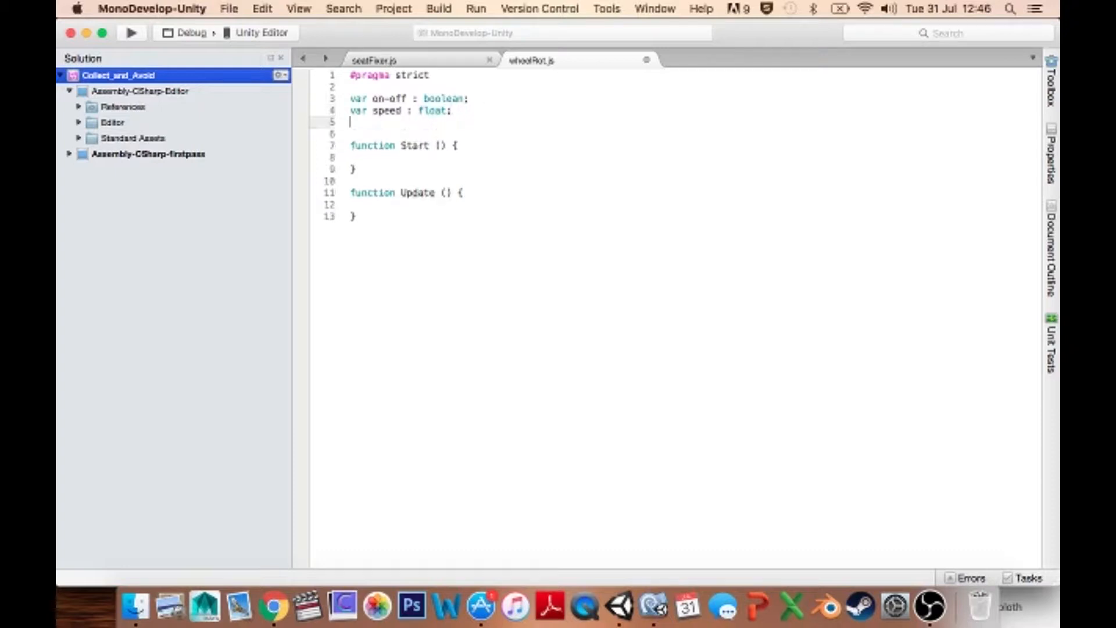
- Delete the on-off declaration from wheelRot.js and switch to Unity to check the Wheel Rot component of f_wheel_rot_point
left_click_drag(488, 99, 323, 93)
key("BackSpace")
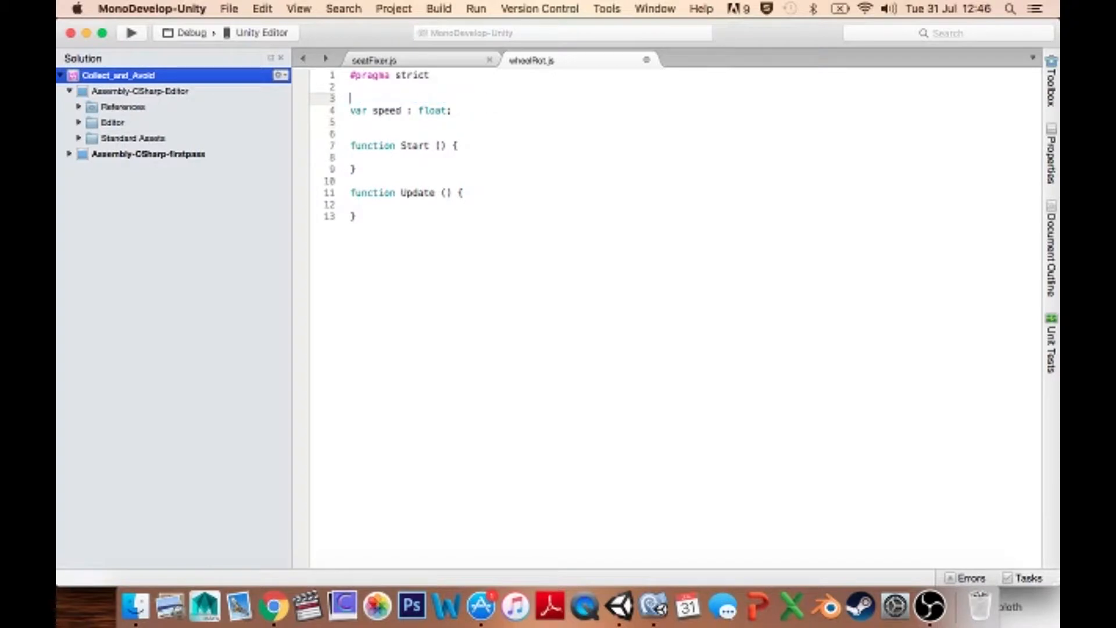
key("super+Tab")
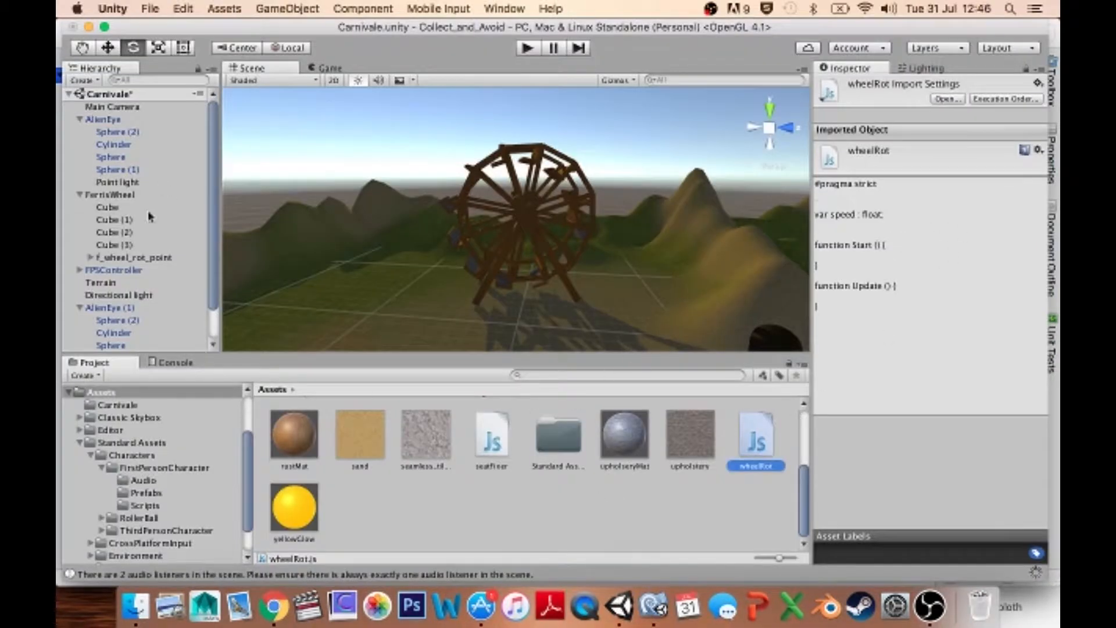
left_click(118, 257)
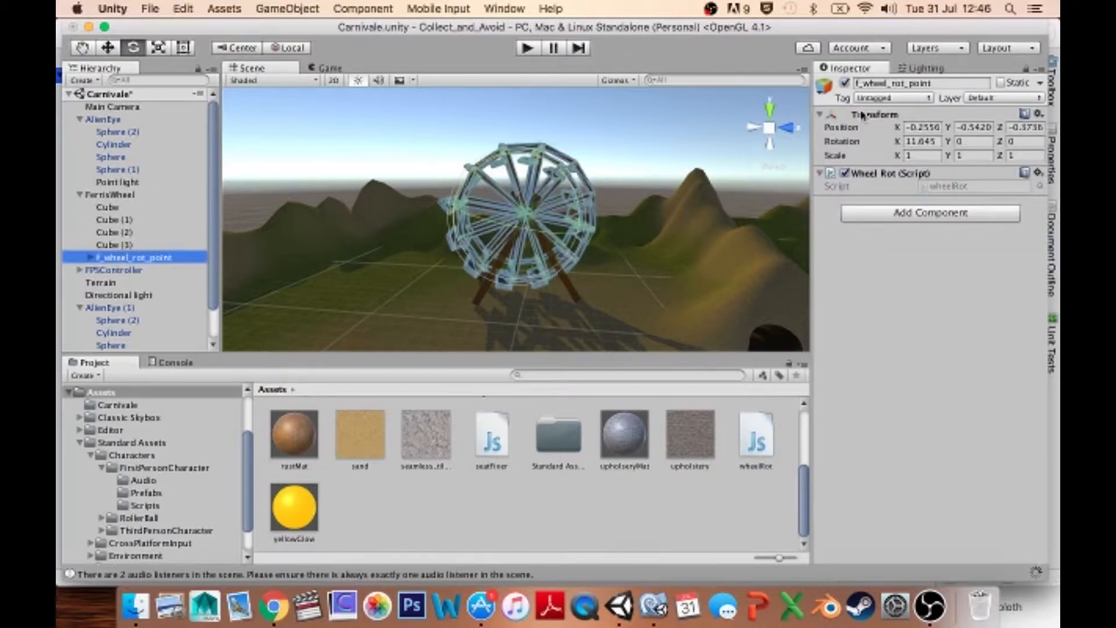
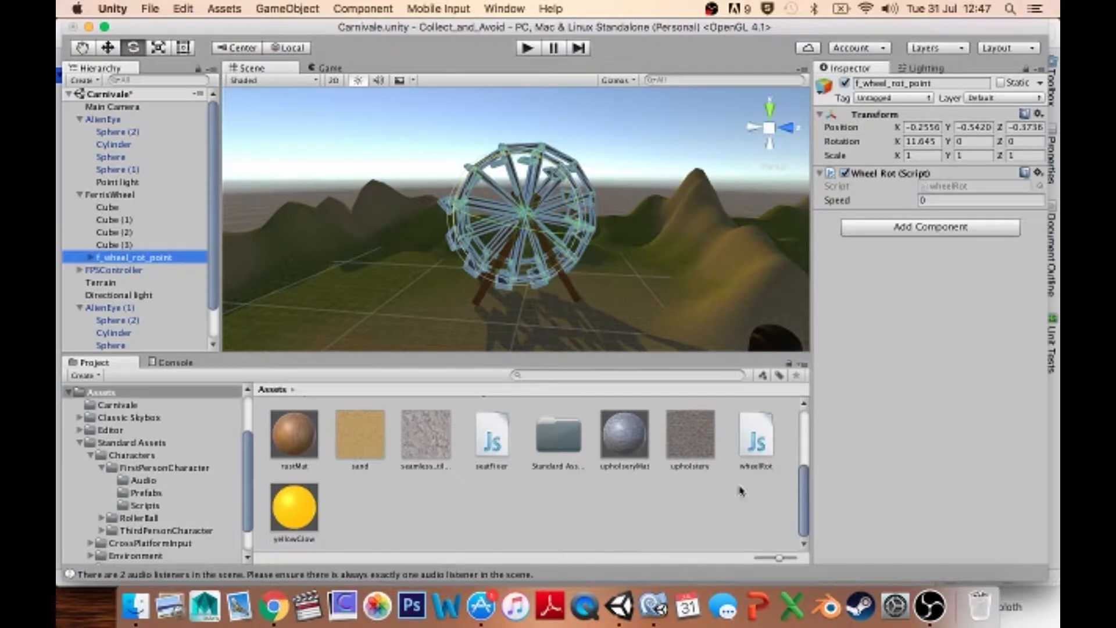
- Back in MonoDevelop, delete the Start function and put Update's opening brace on its own line
left_click(653, 608)
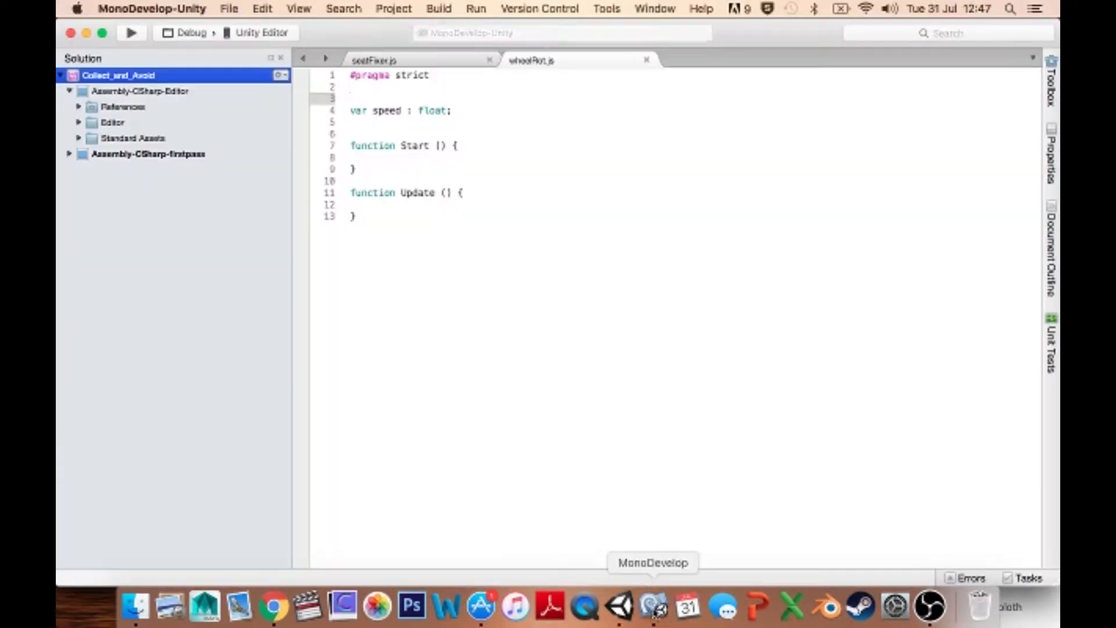
left_click_drag(400, 170, 324, 132)
key("BackSpace")
key("BackSpace")
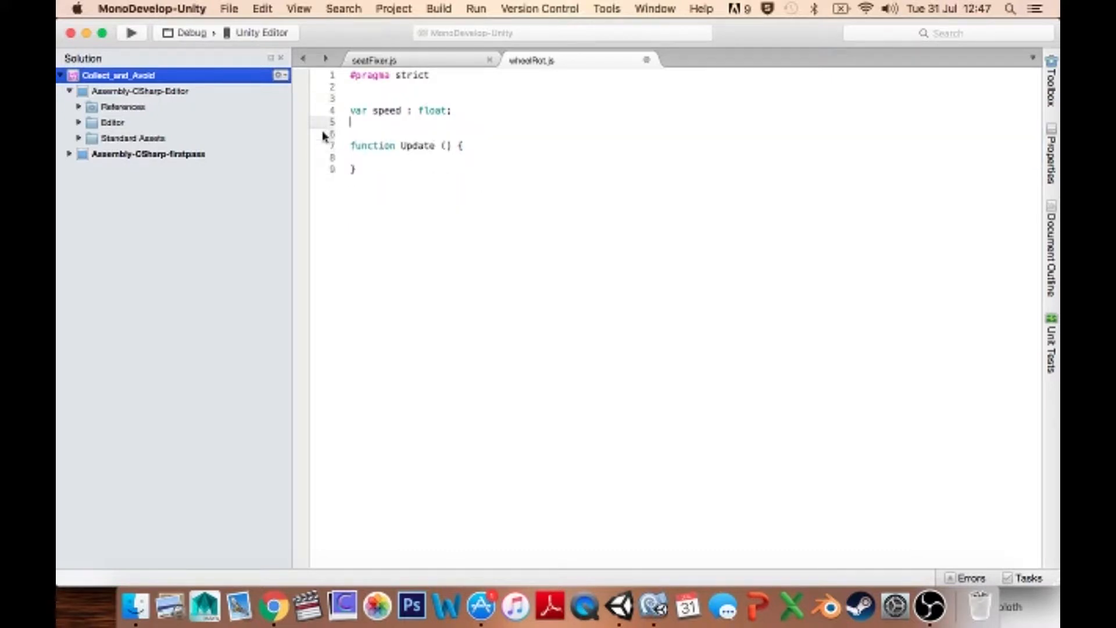
left_click(458, 146)
key("Return")
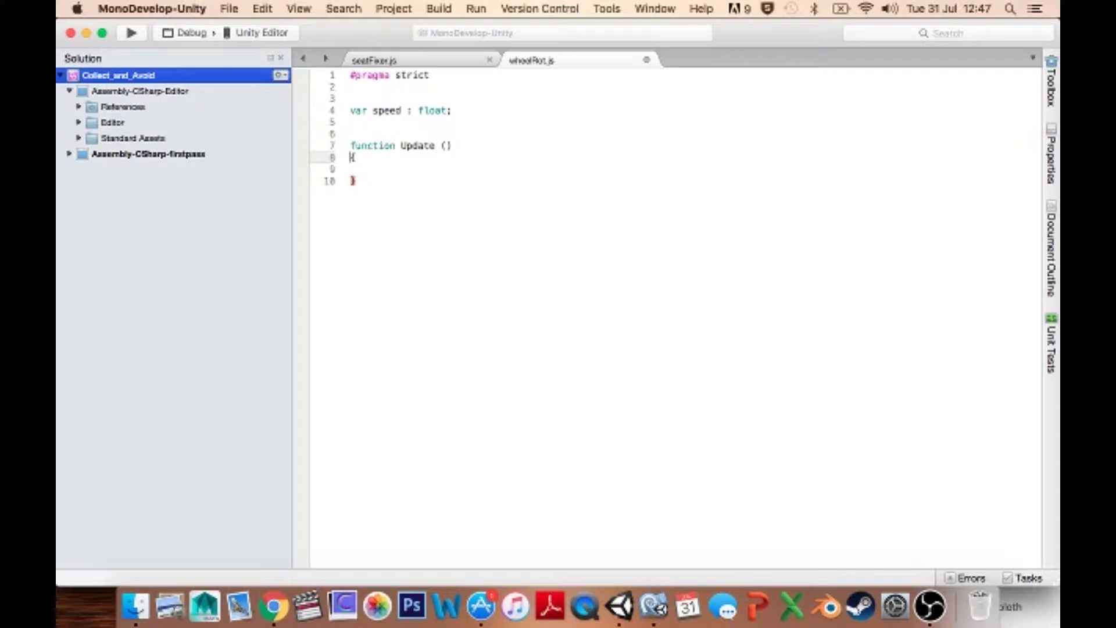
- Write "tranform.Rotate(0, 0, 0 * Time.deltaTime);" inside the Update function and save the script
left_click(362, 167)
type("tranform.Rotate(0, 0, 0")
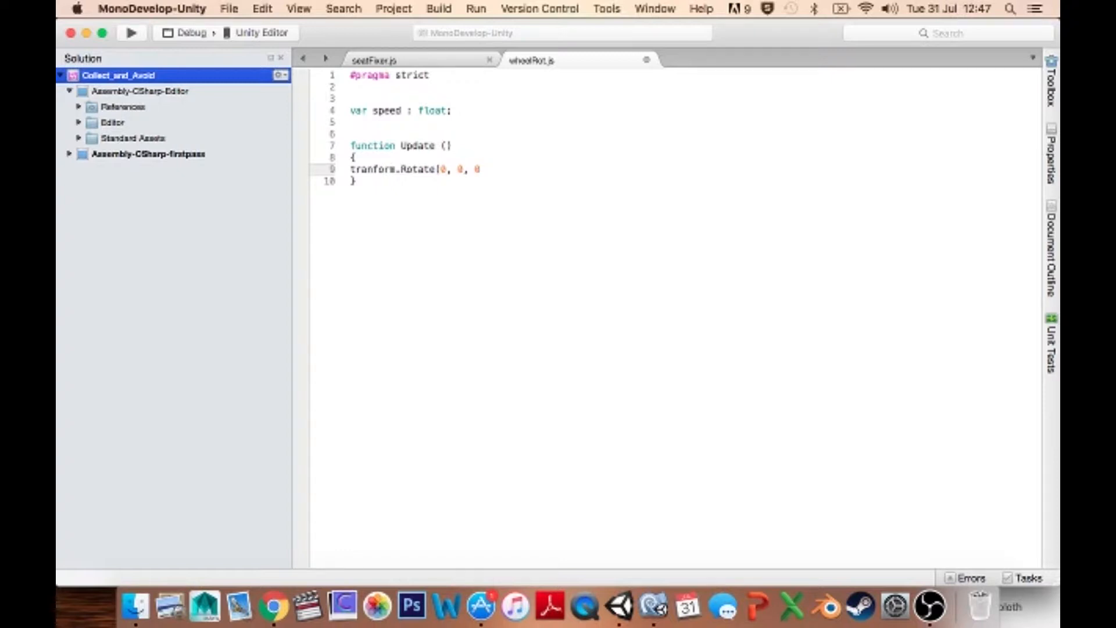
type("ime.deltaTime")
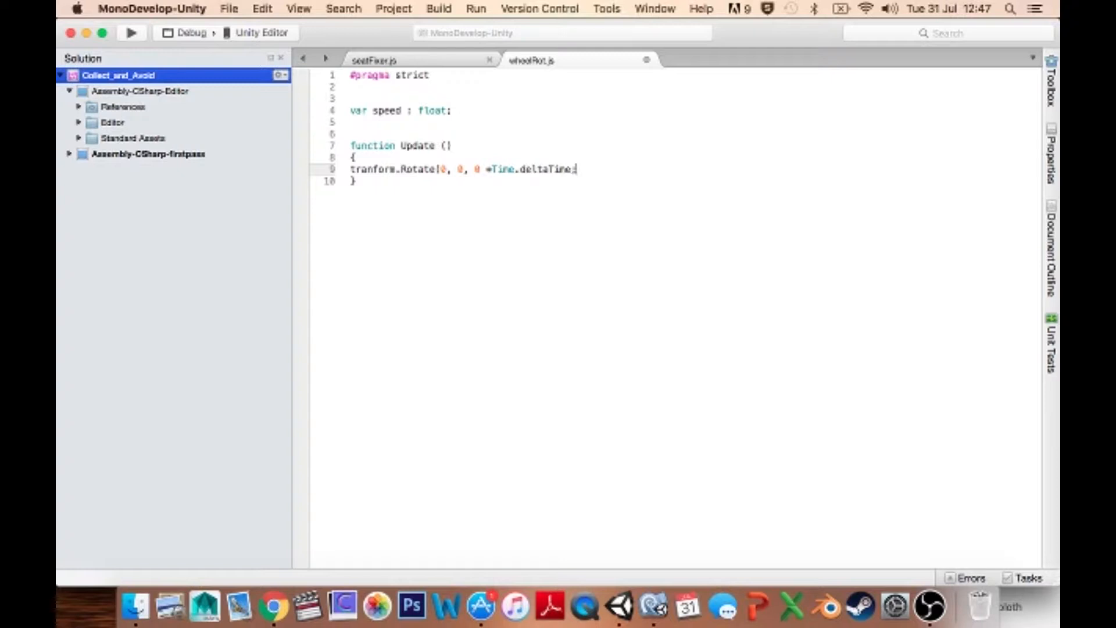
type(")")
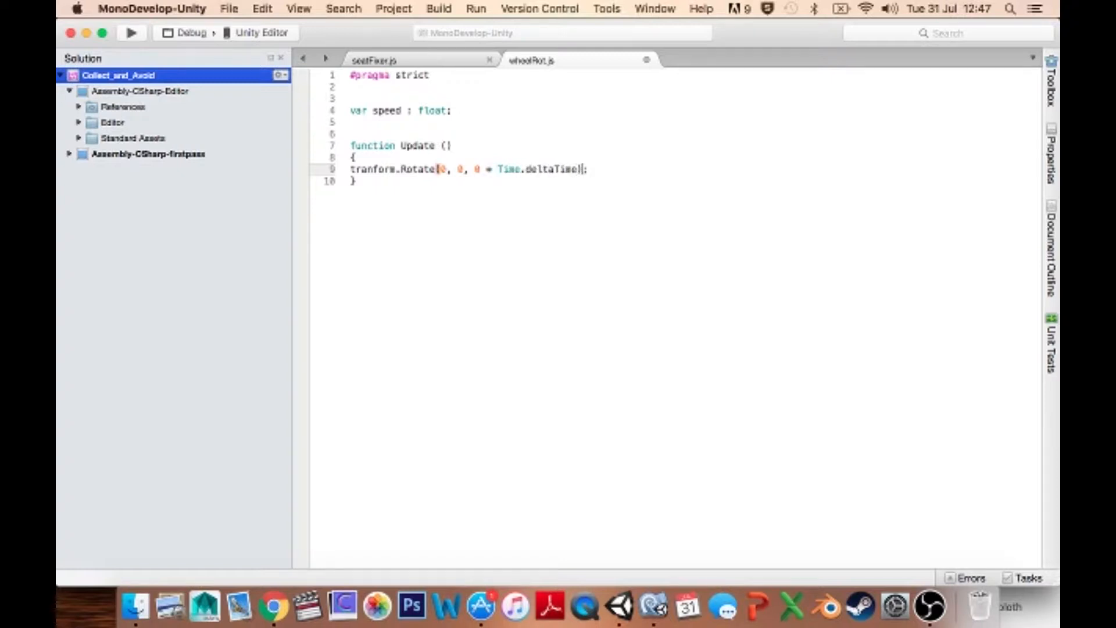
key("super+s")
- Open the script error from Unity's console, correct "tranform" to "transform", save the script, and return to Unity
key("super+Tab")
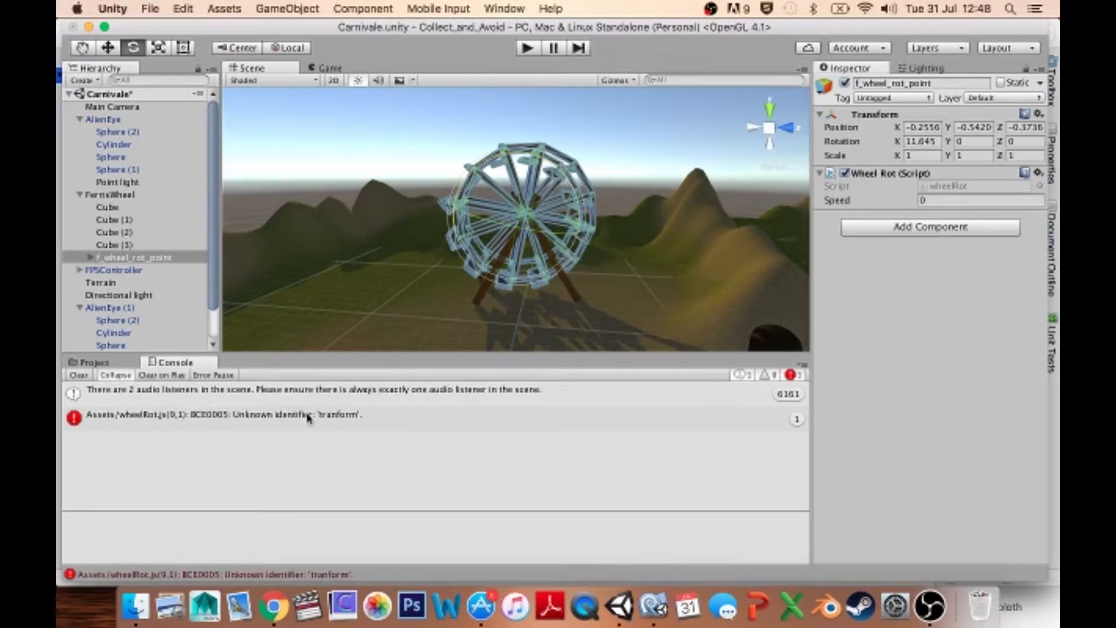
double_click(343, 414)
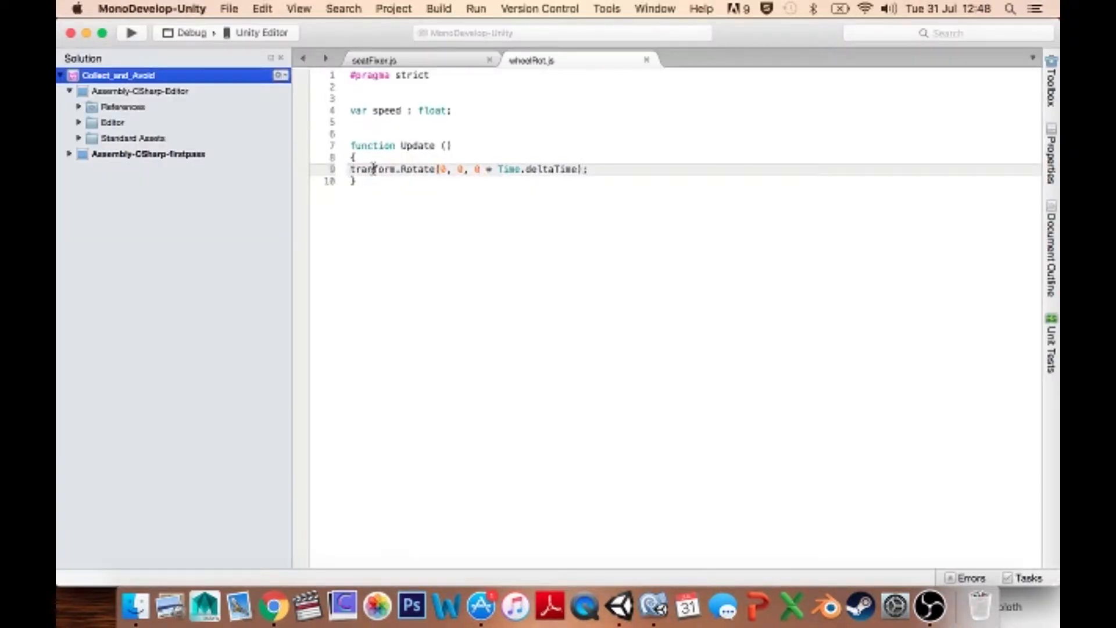
left_click(374, 168)
type("s")
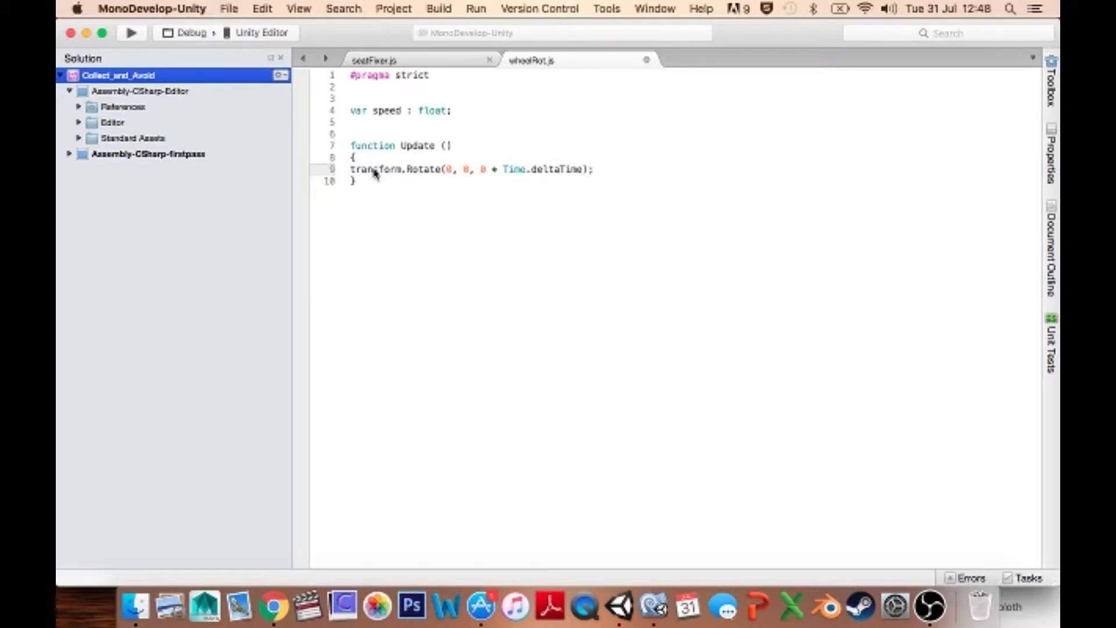
key("super+s")
left_click(619, 604)
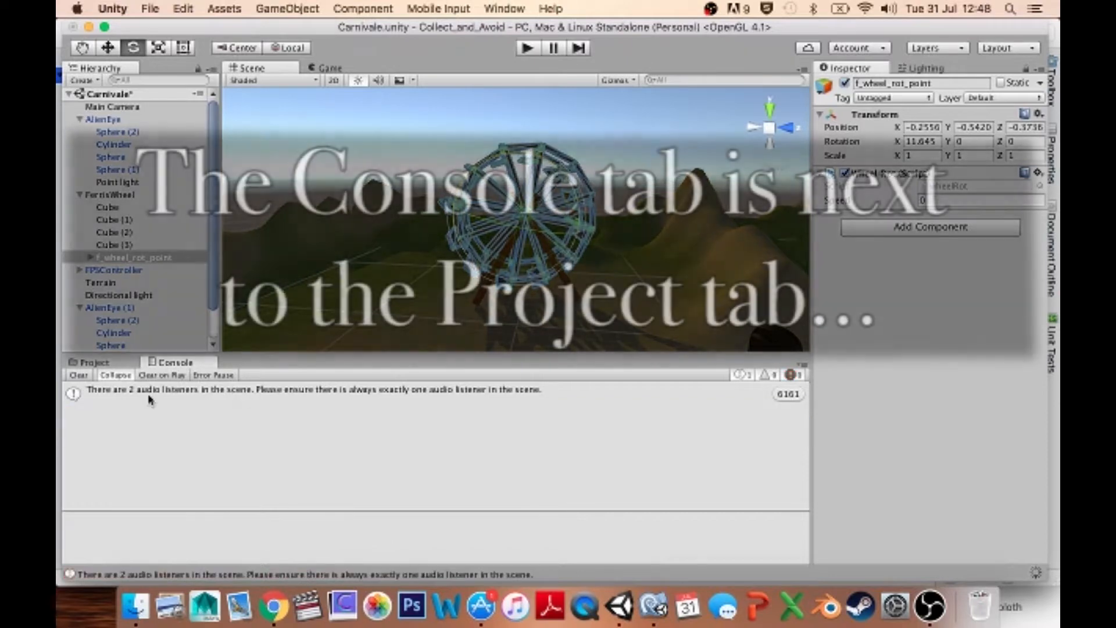
- Select the console message about two audio listeners and delete the Main Camera from the scene
left_click(136, 392)
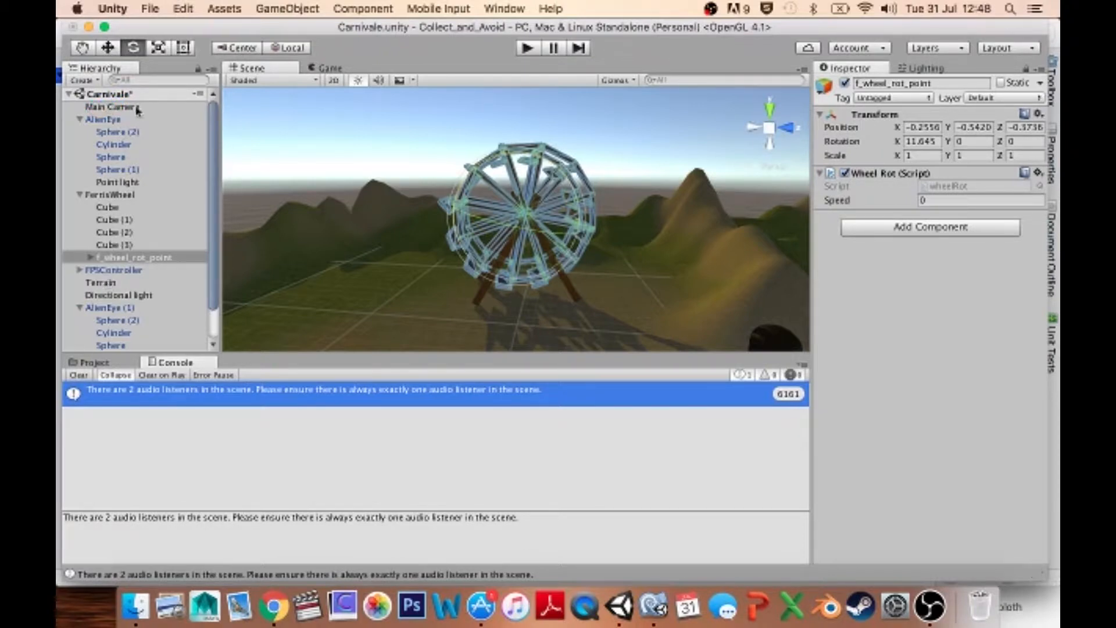
left_click(134, 108)
left_click(126, 107)
key("BackSpace")
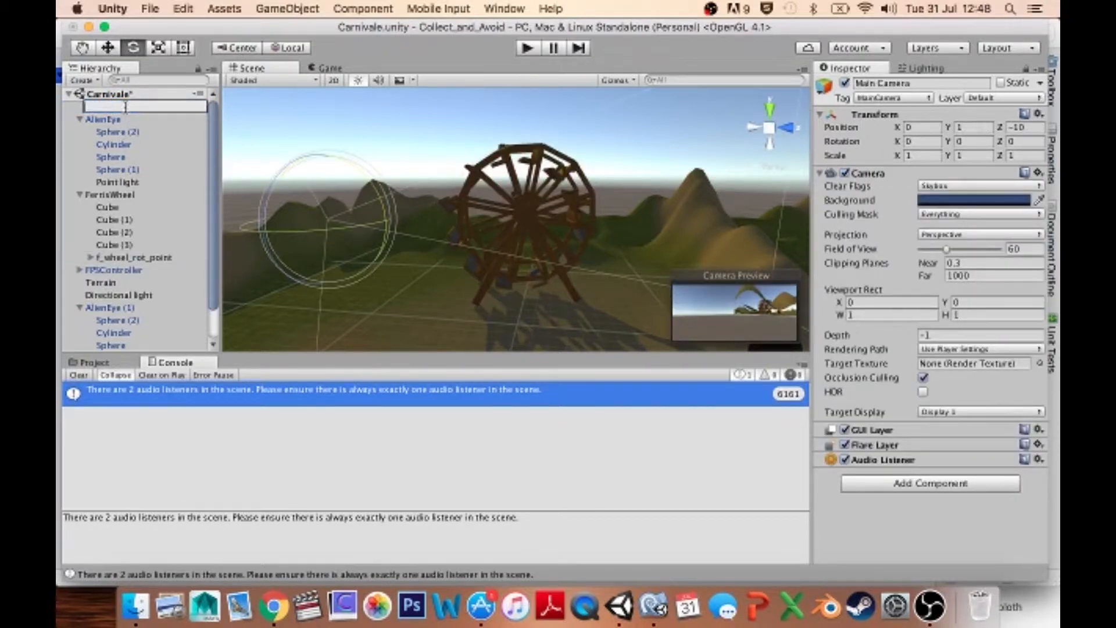
key("super+BackSpace")
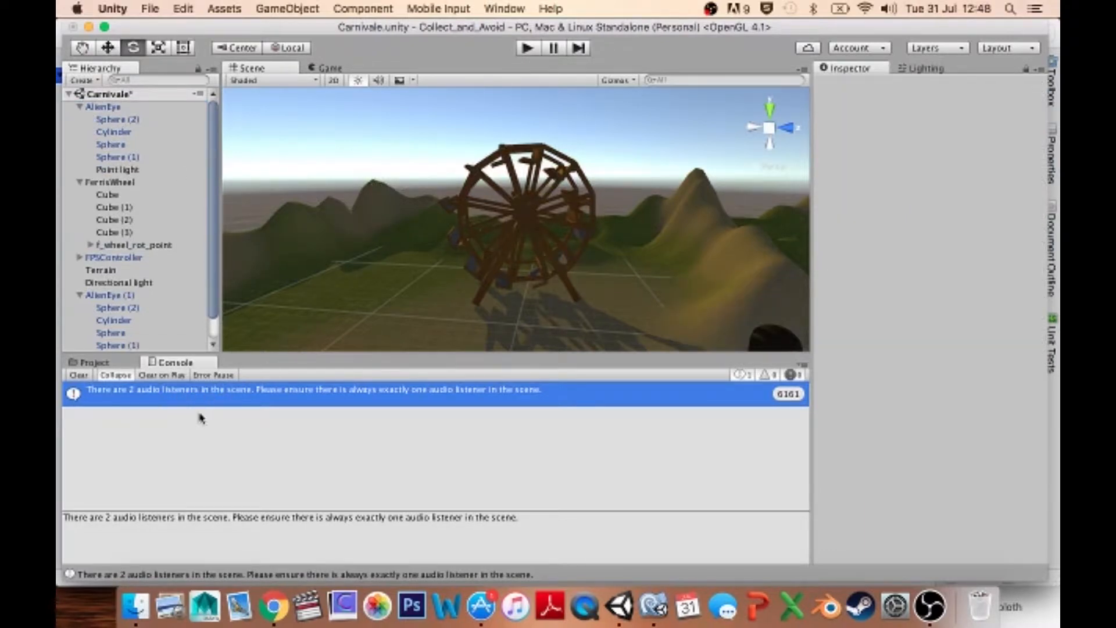
left_click(113, 257)
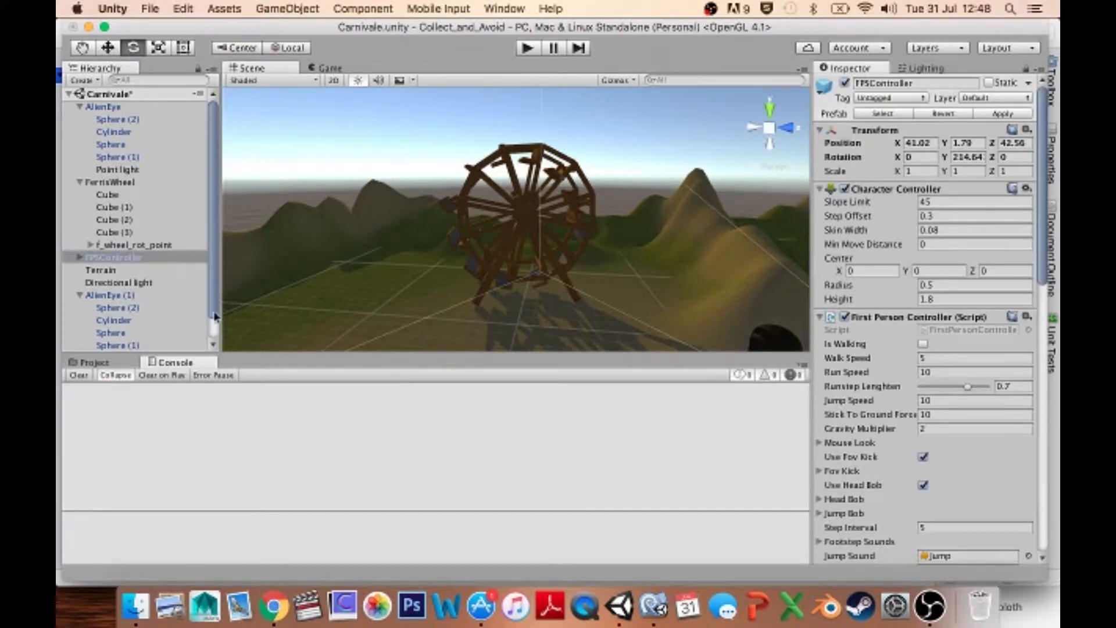
left_click(651, 605)
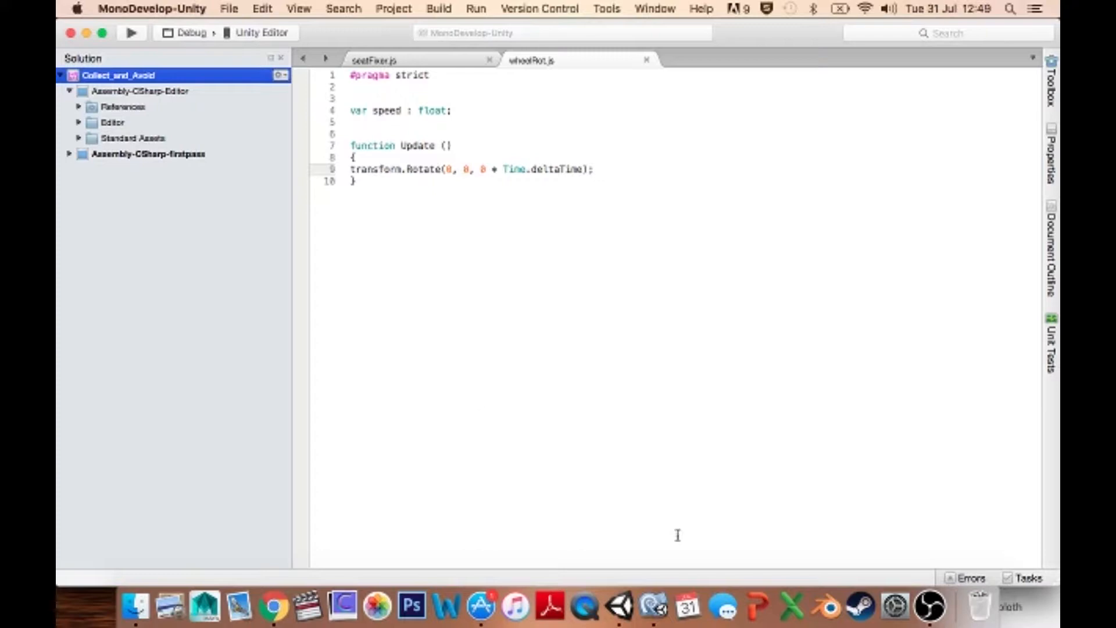
left_click(619, 606)
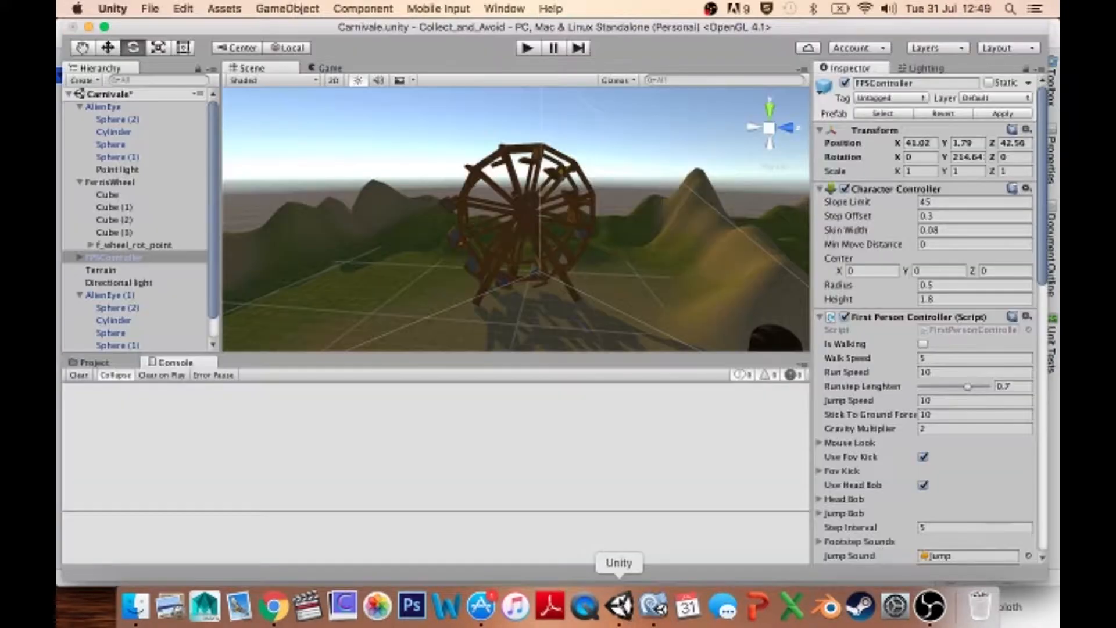
- Select f_wheel_rot_point and examine the Ferris wheel edge-on to see which axis it turns around
left_click(160, 244)
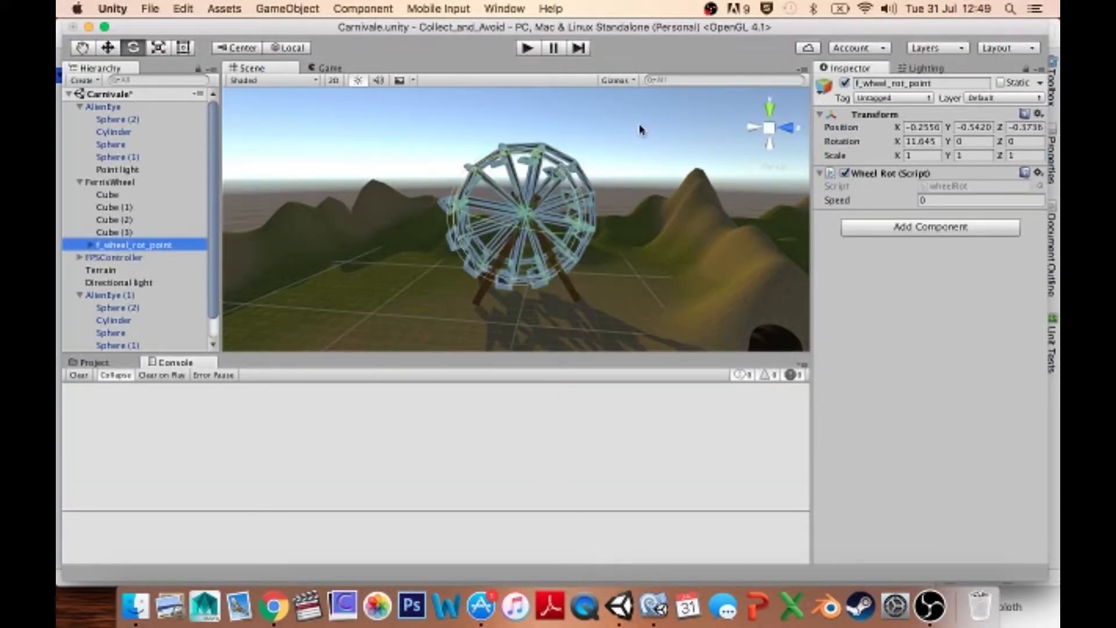
left_click(640, 130)
left_click(166, 244)
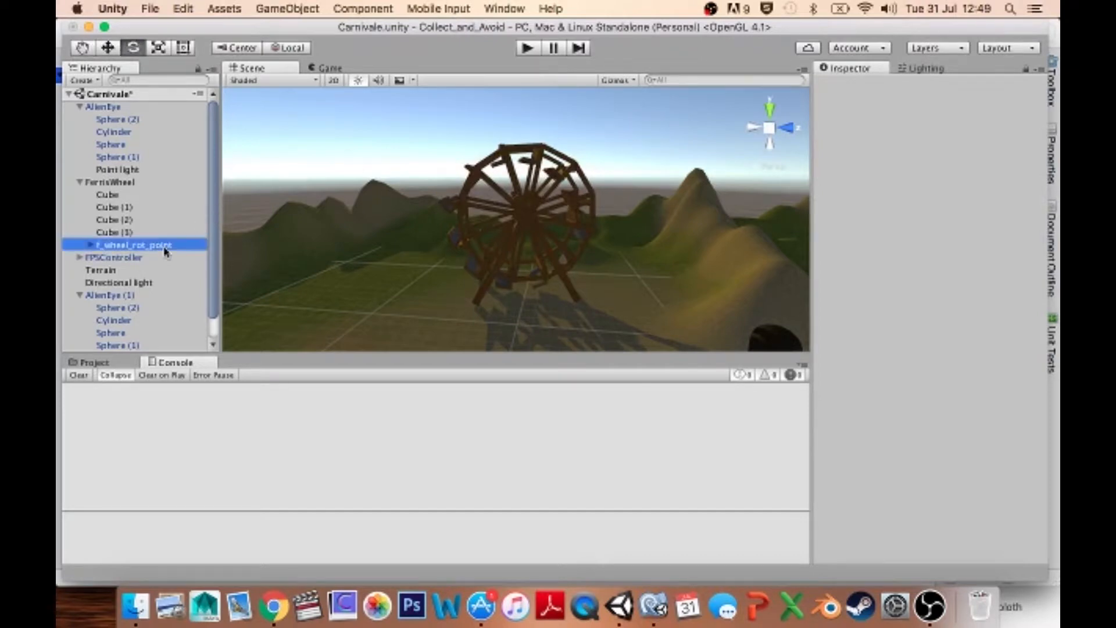
left_click_drag(703, 192, 172, 150, "alt")
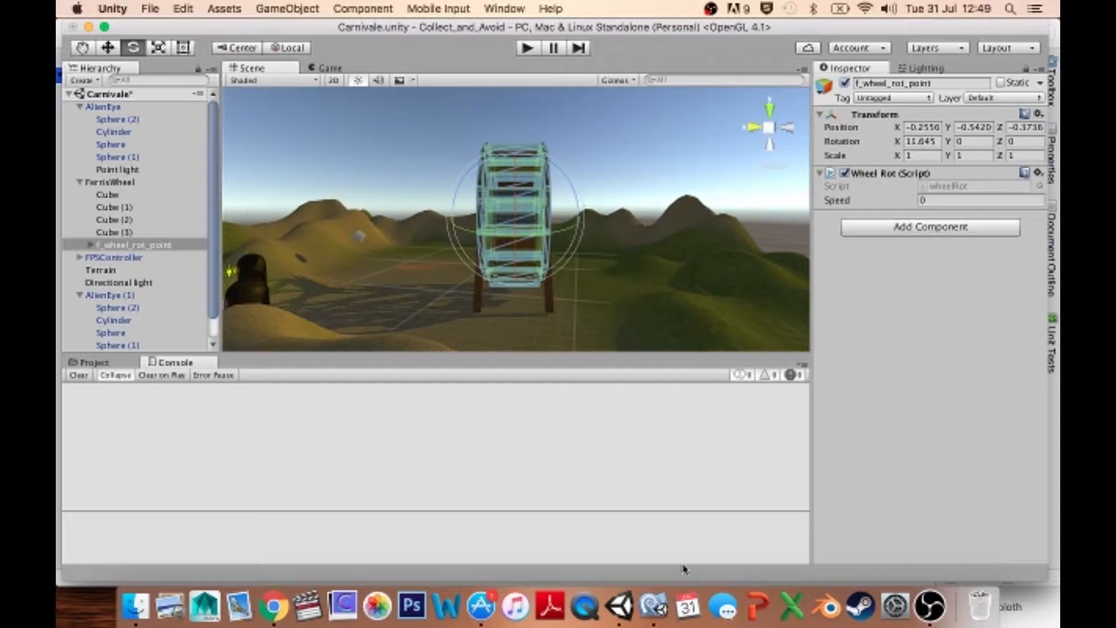
- In MonoDevelop, change the first argument of transform.Rotate to 10 in wheelRot.js and save the script
left_click(653, 606)
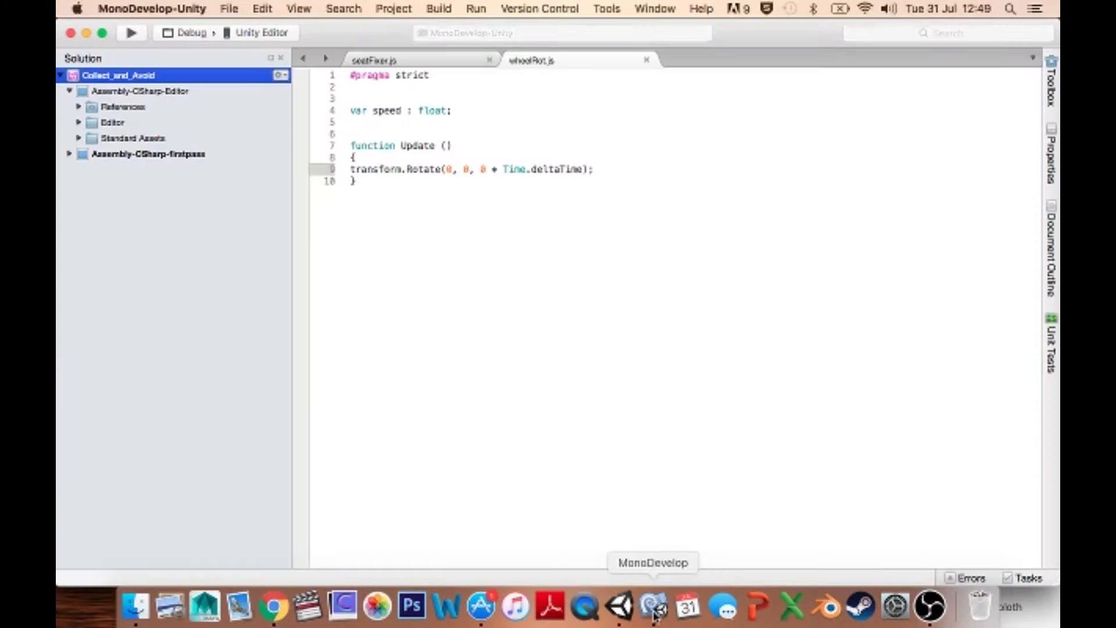
left_click(451, 169)
type("1")
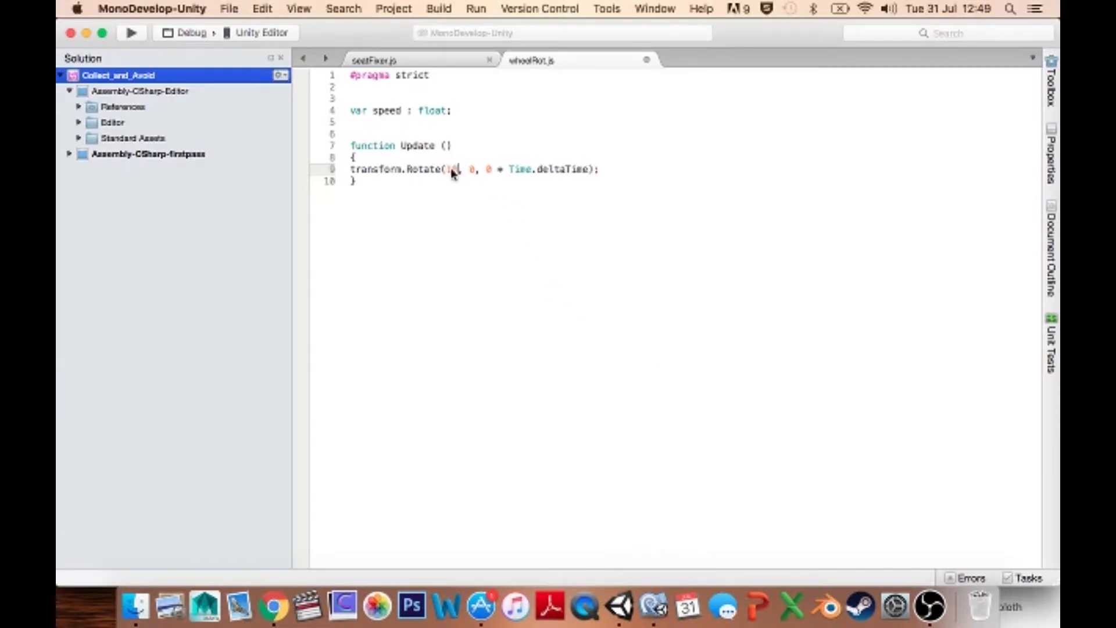
key("super+s")
- Switch back to Unity, play the scene to check the Ferris wheel's rotation, and stop playback
left_click(620, 608)
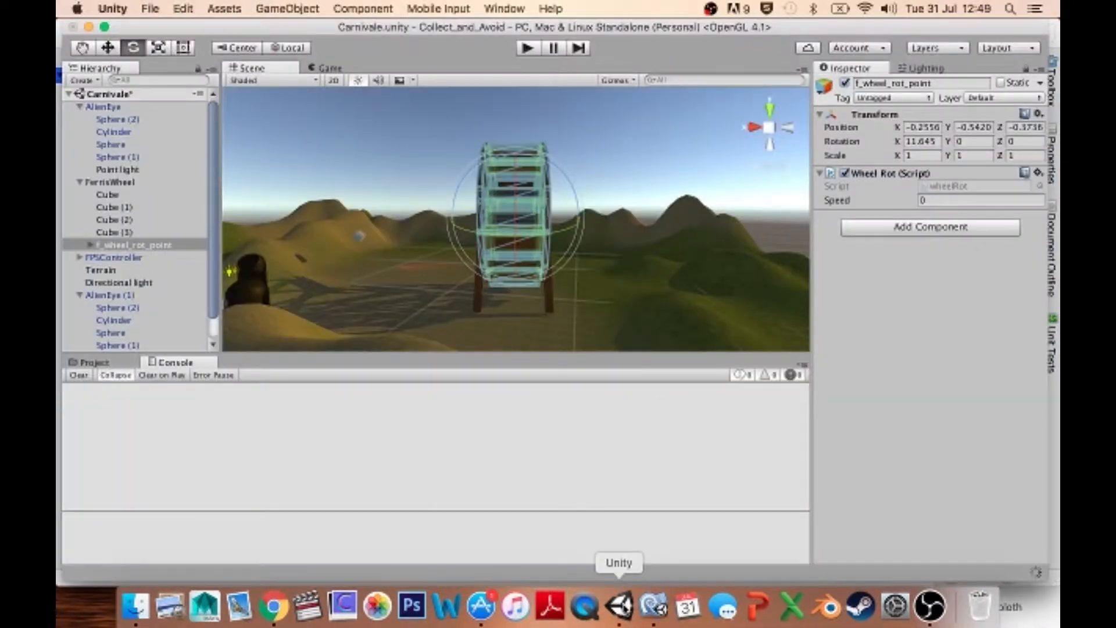
left_click(526, 49)
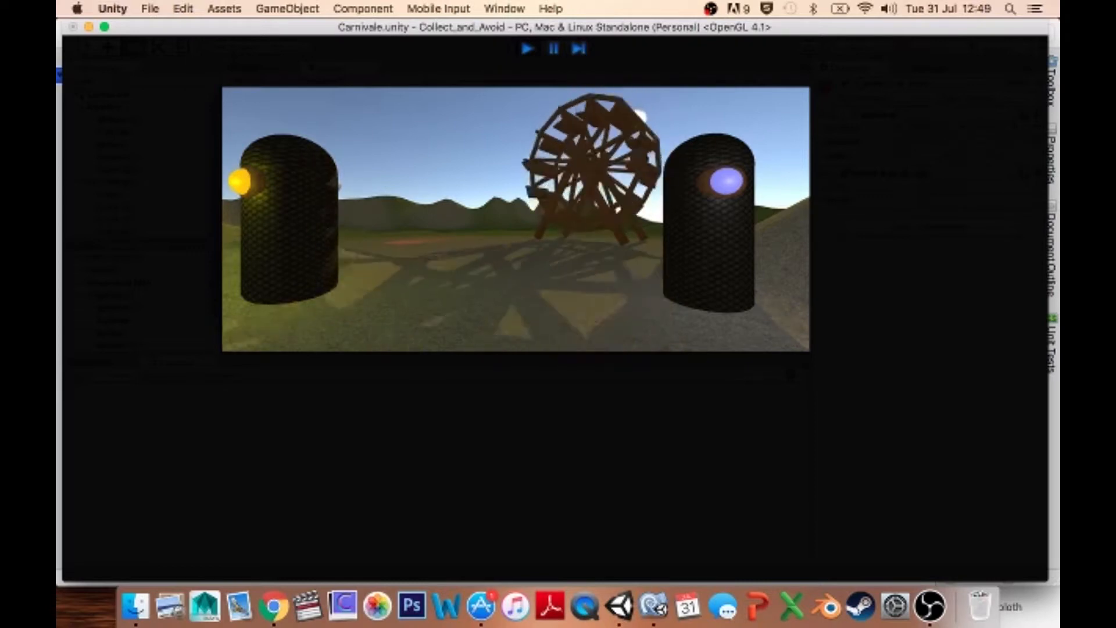
key("Escape")
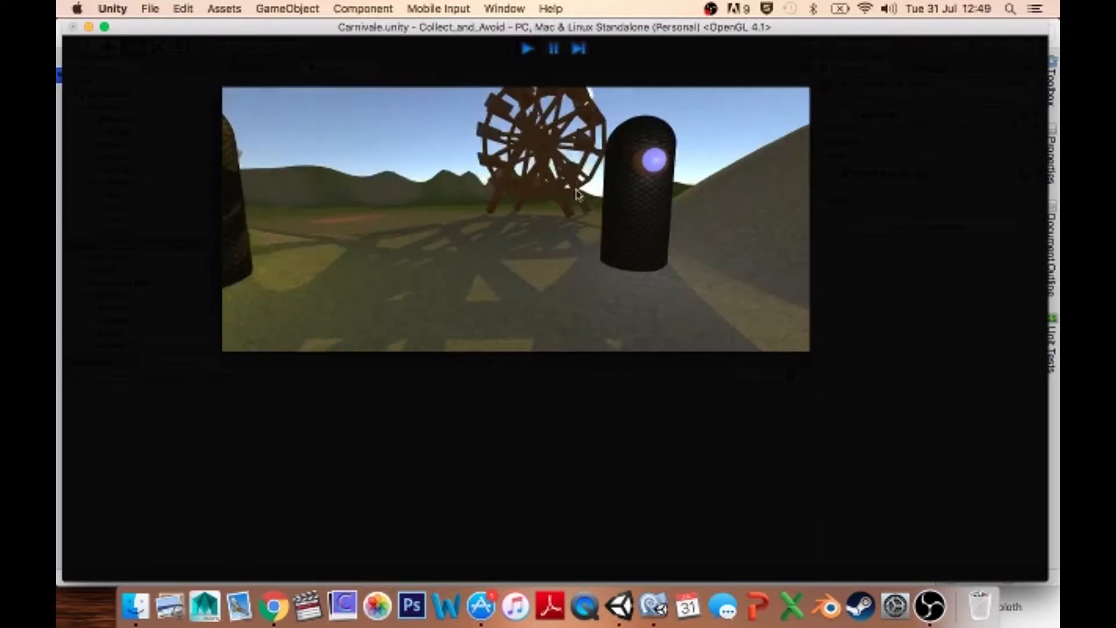
left_click(527, 48)
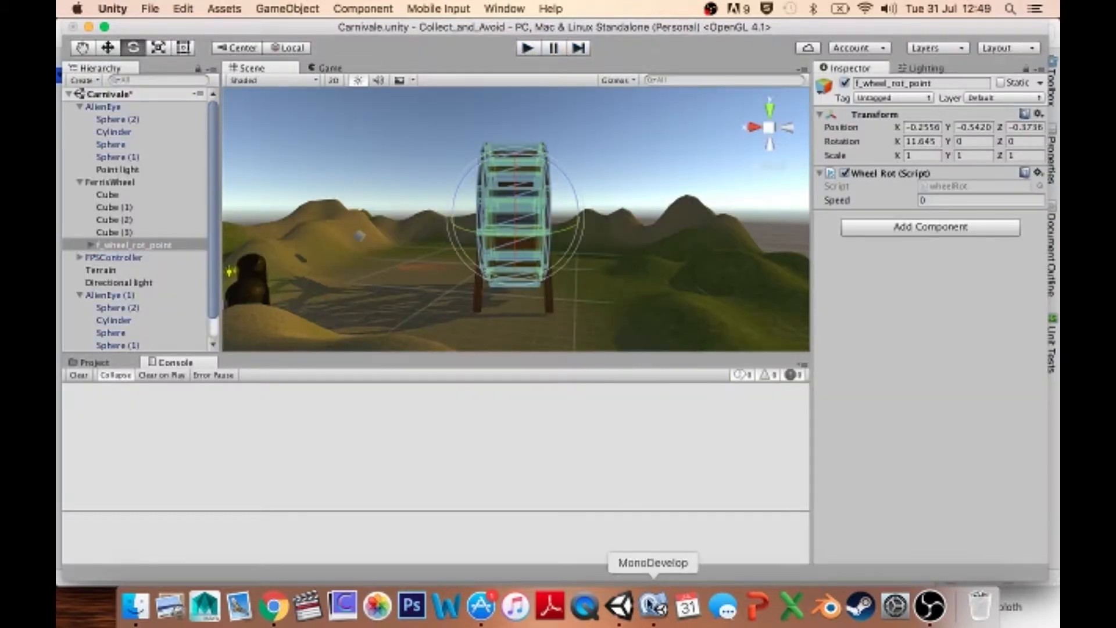
- In MonoDevelop, replace the first argument of transform.Rotate in wheelRot.js with the variable speed
left_click(653, 606)
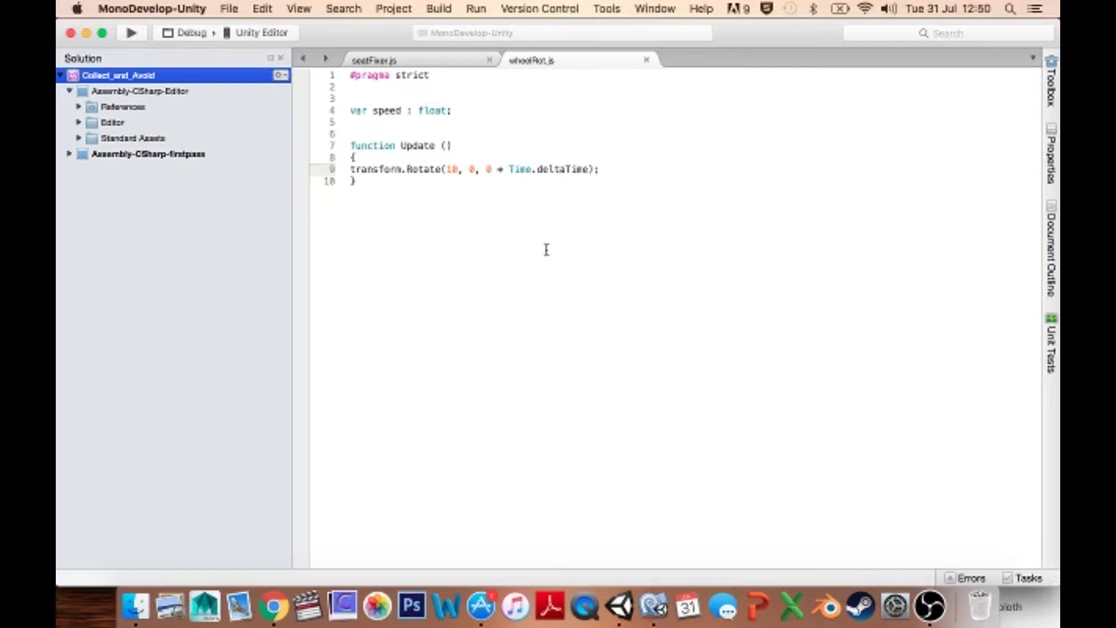
key("BackSpace")
key("BackSpace")
type("speed")
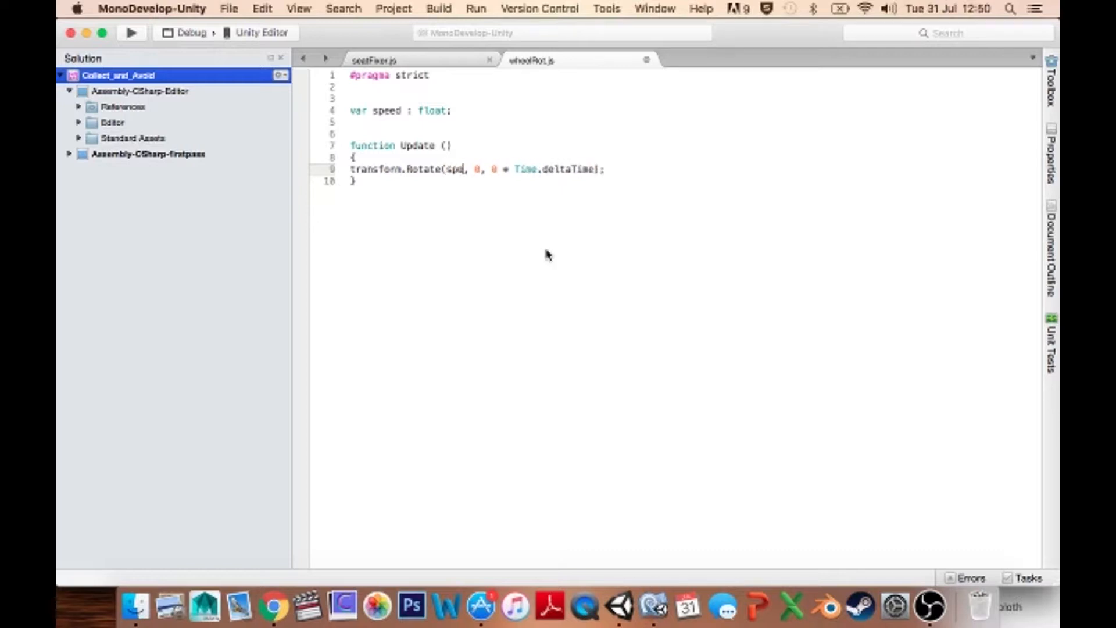
- Try the mismatched variable name "speedier" in transform.Rotate, save the script, and switch to Unity to check the console
double_click(383, 109)
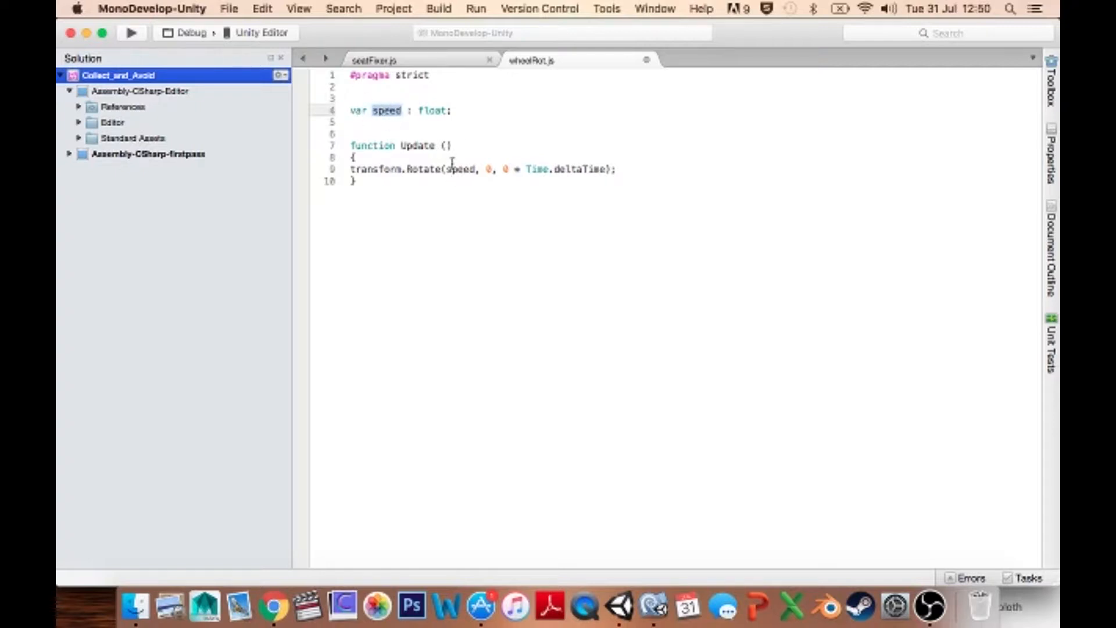
left_click(476, 169)
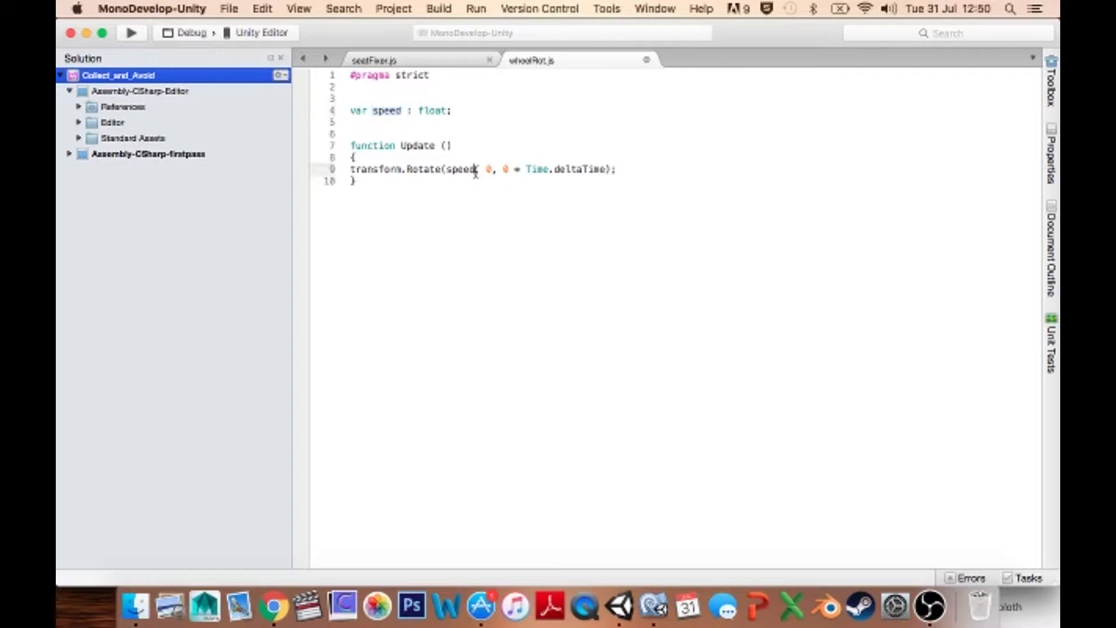
type("ier")
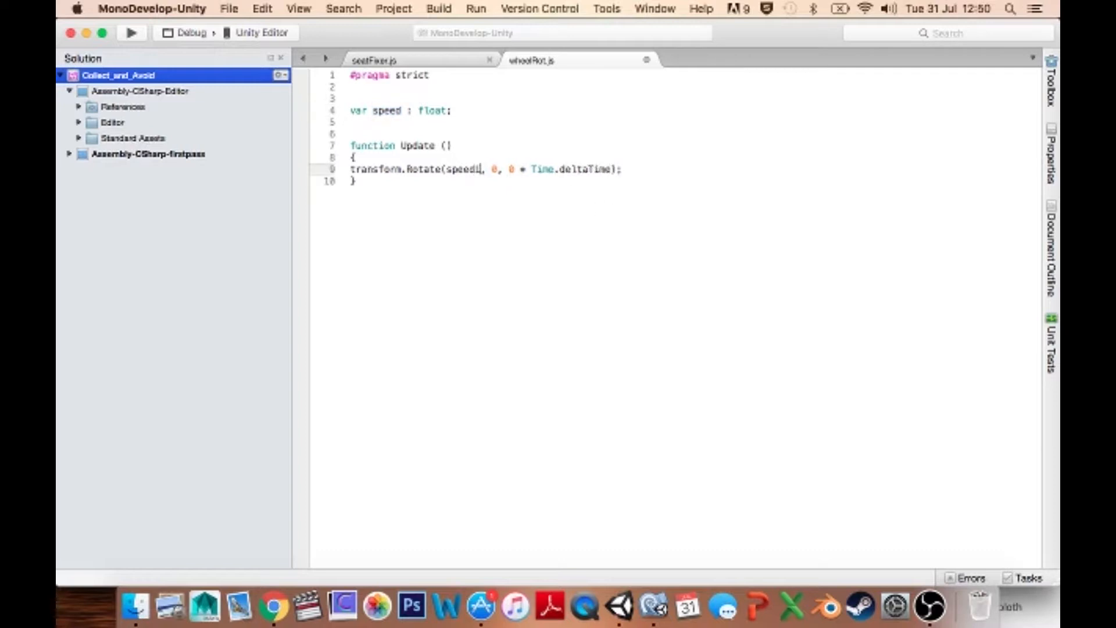
key("super+s")
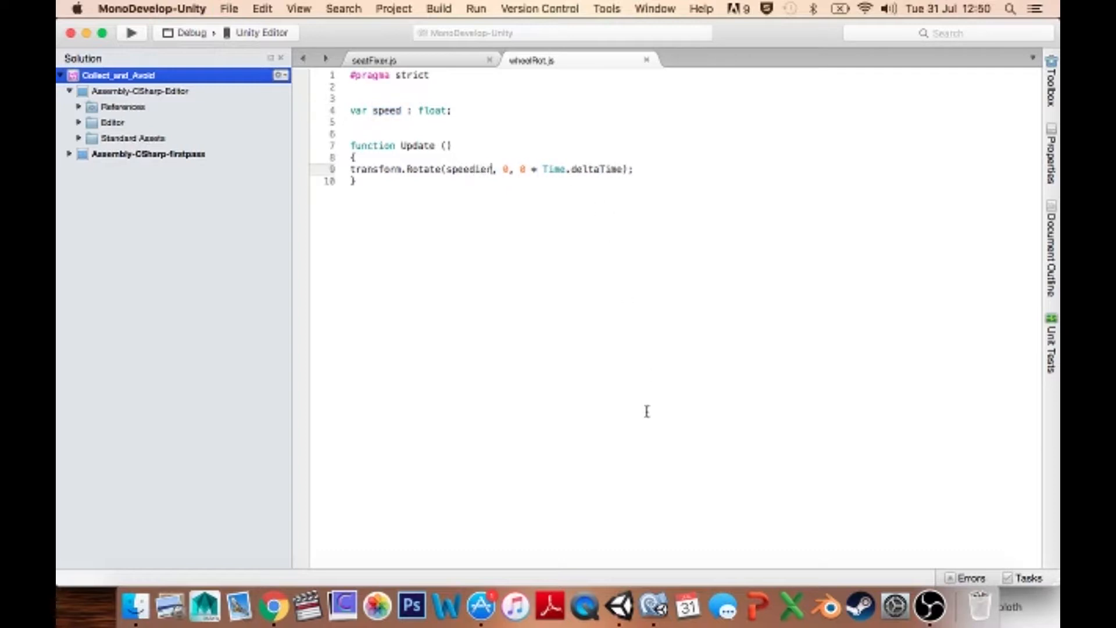
left_click(619, 605)
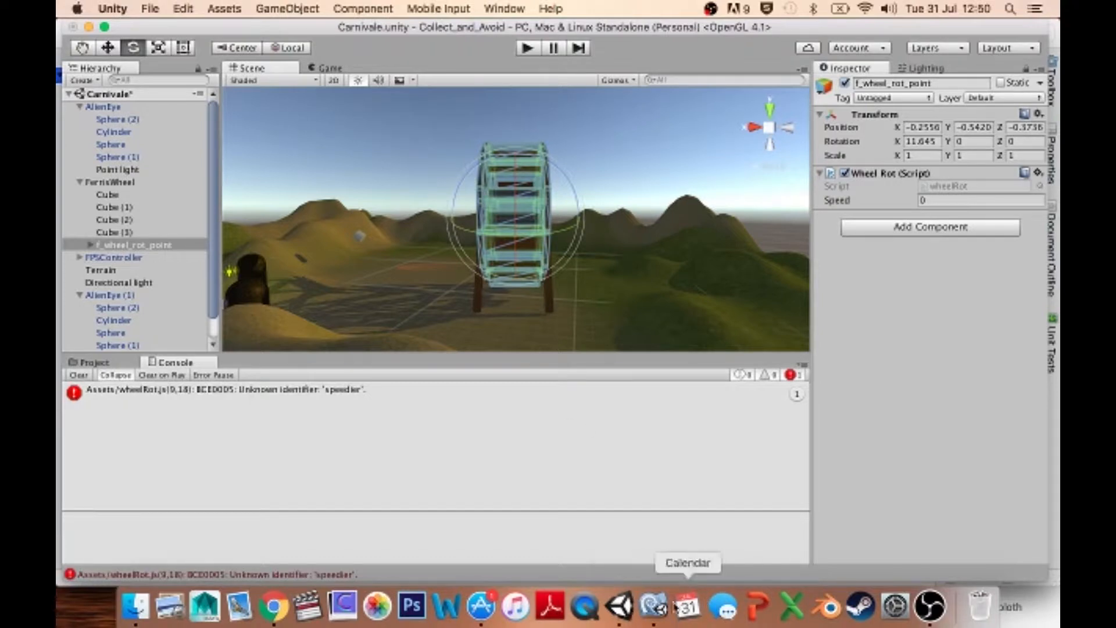
- Correct "speedier" back to "speed" in MonoDevelop's wheelRot.js, save the script, and return to Unity
left_click(653, 605)
key("BackSpace")
key("BackSpace")
key("BackSpace")
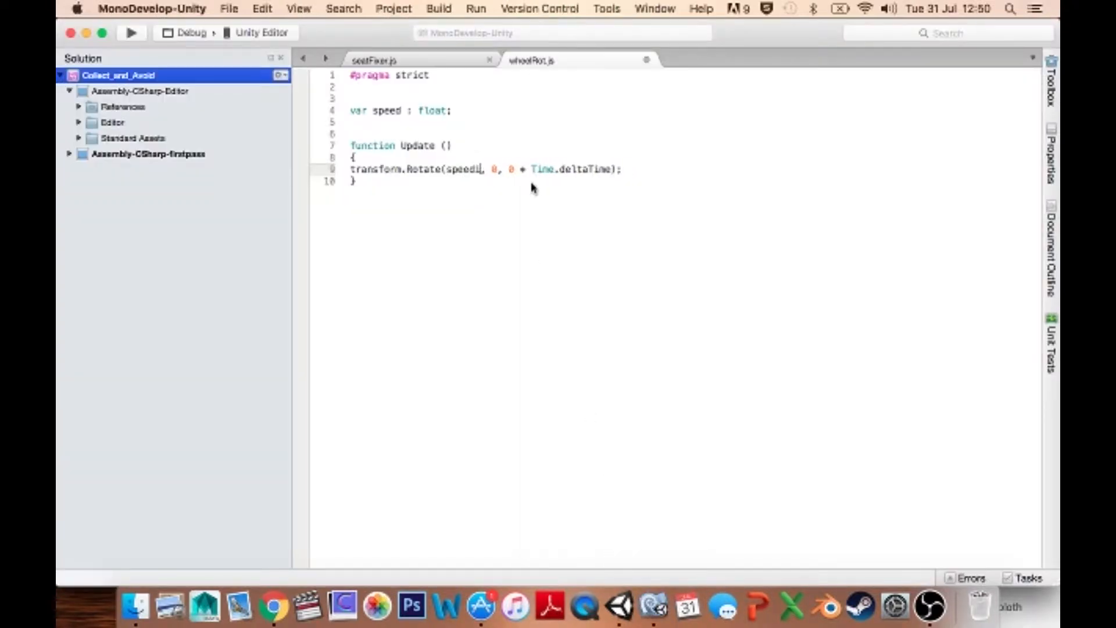
left_click(620, 605)
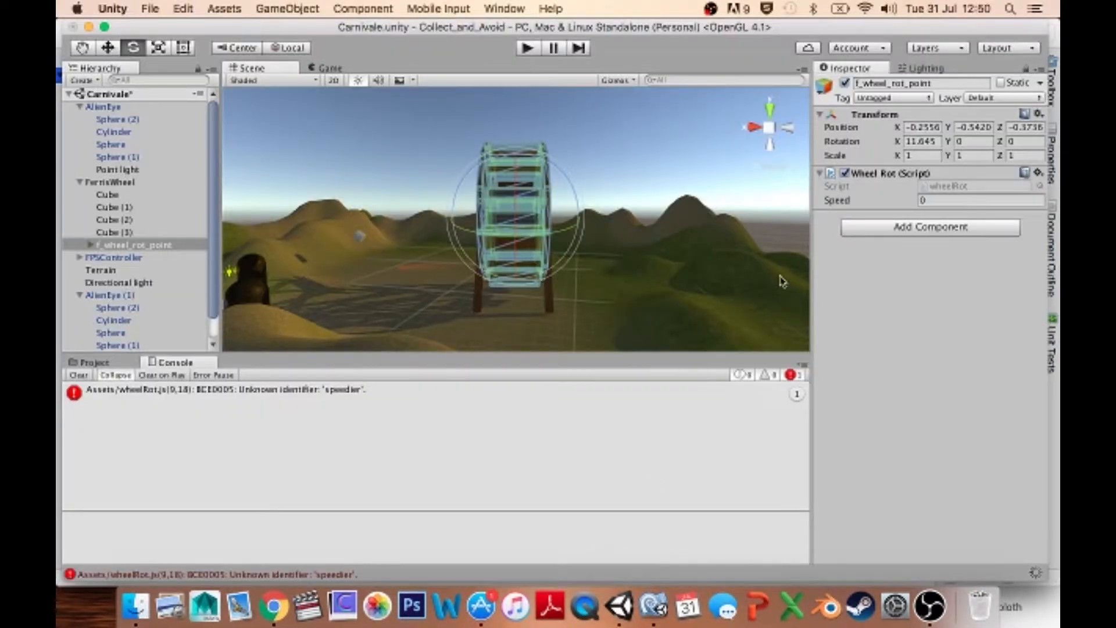
- Set the Wheel Rot script's Speed to 5 on f_wheel_rot_point, play the scene to test it, and stop playback
left_click(932, 201)
left_click_drag(931, 201, 860, 203)
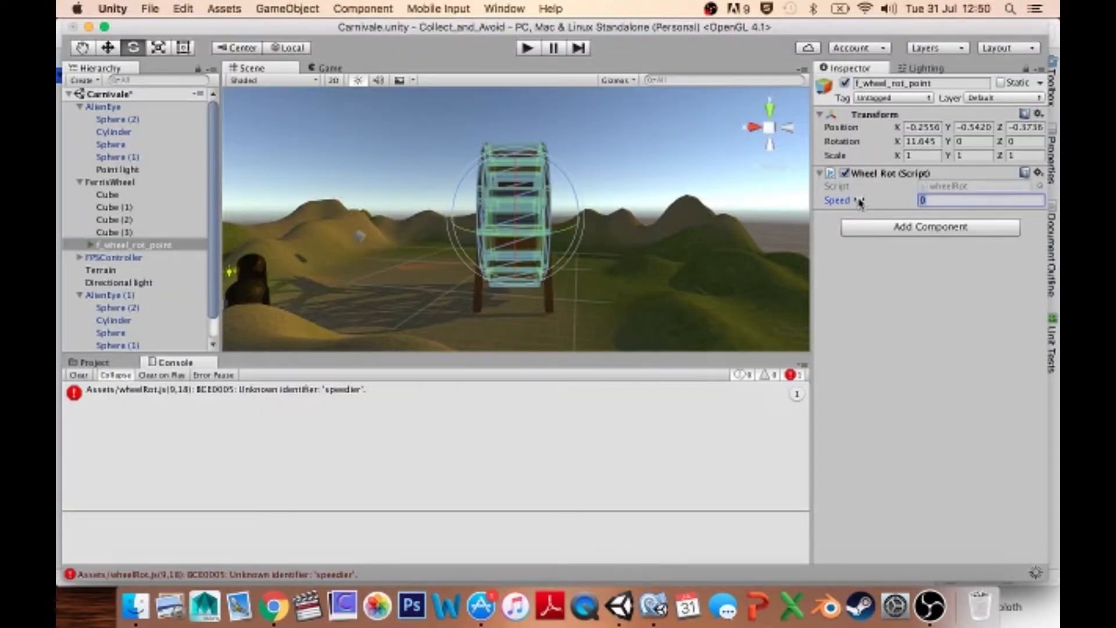
left_click(529, 48)
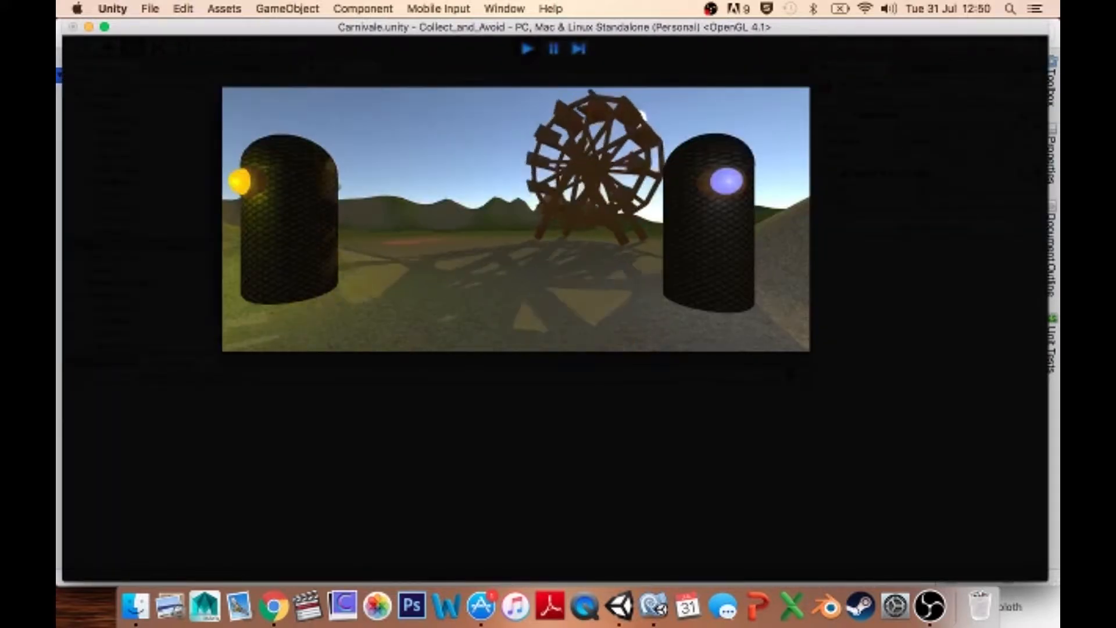
left_click(527, 50)
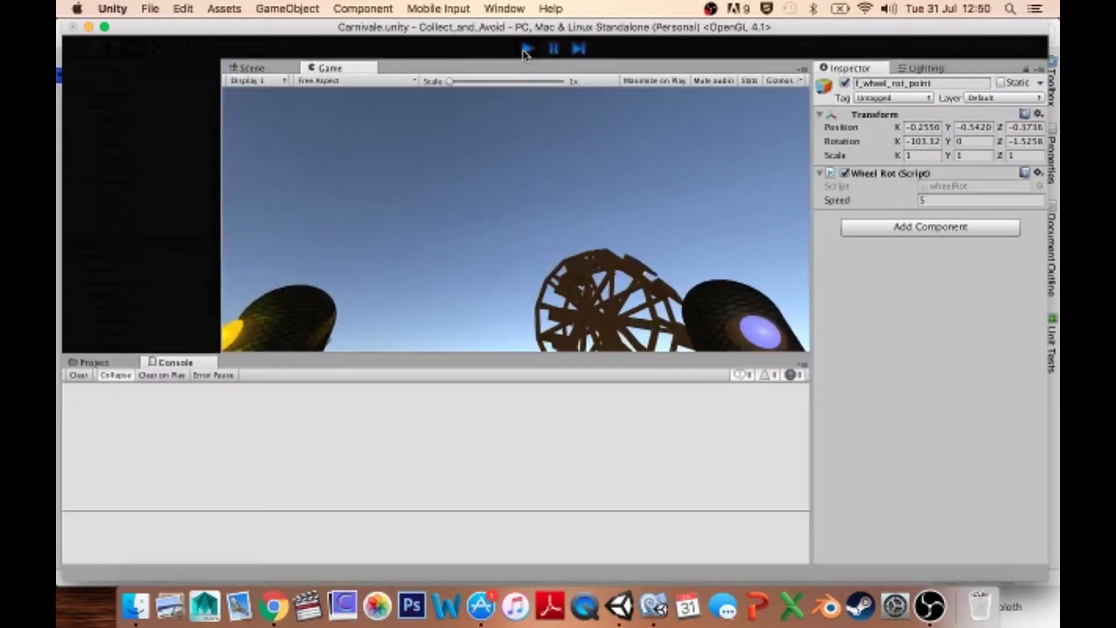
- Lower the Wheel Rot Speed to 2.5, play the scene to judge the wheel's pace, and stop playback
left_click(847, 199)
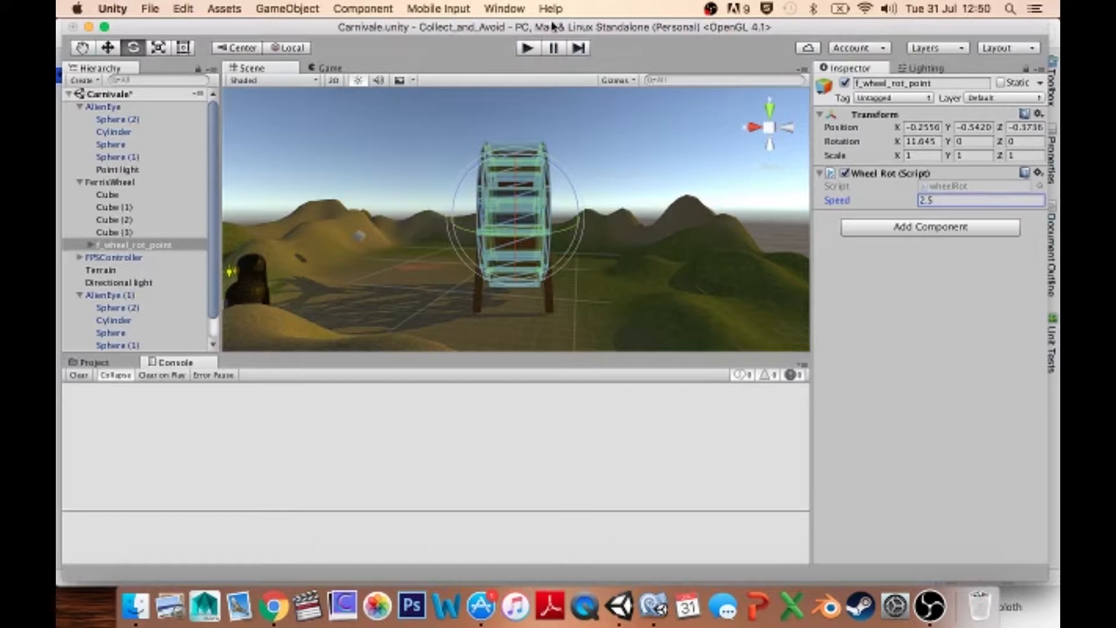
left_click(527, 48)
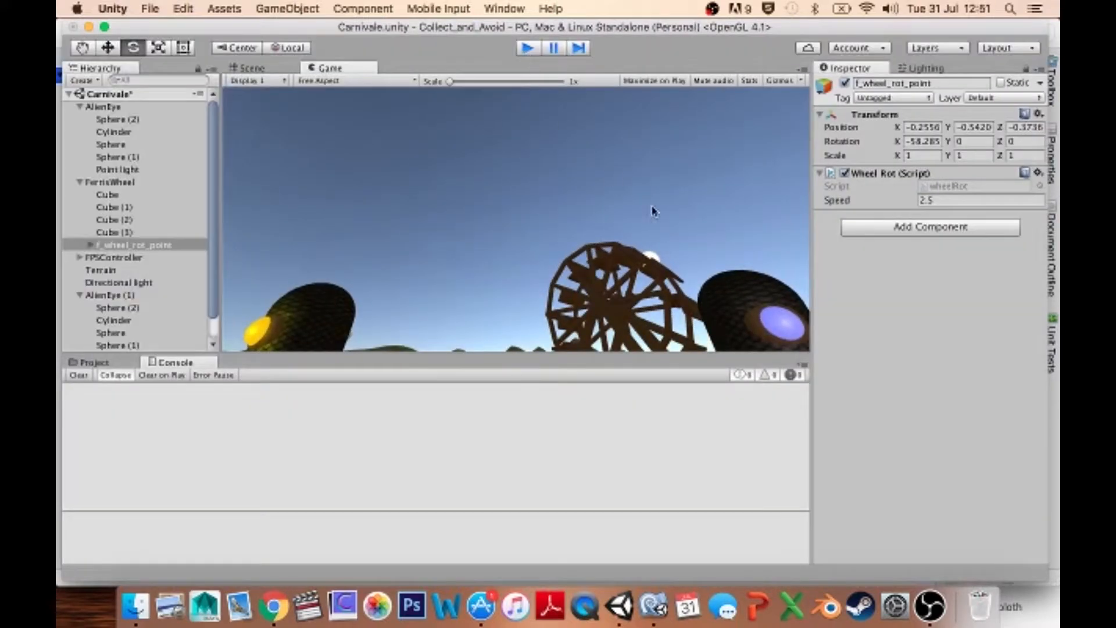
key("super+p")
- Set the Wheel Rot Speed to 1.5, play the scene while walking up to the Ferris wheel, and stop playback
left_click(946, 202)
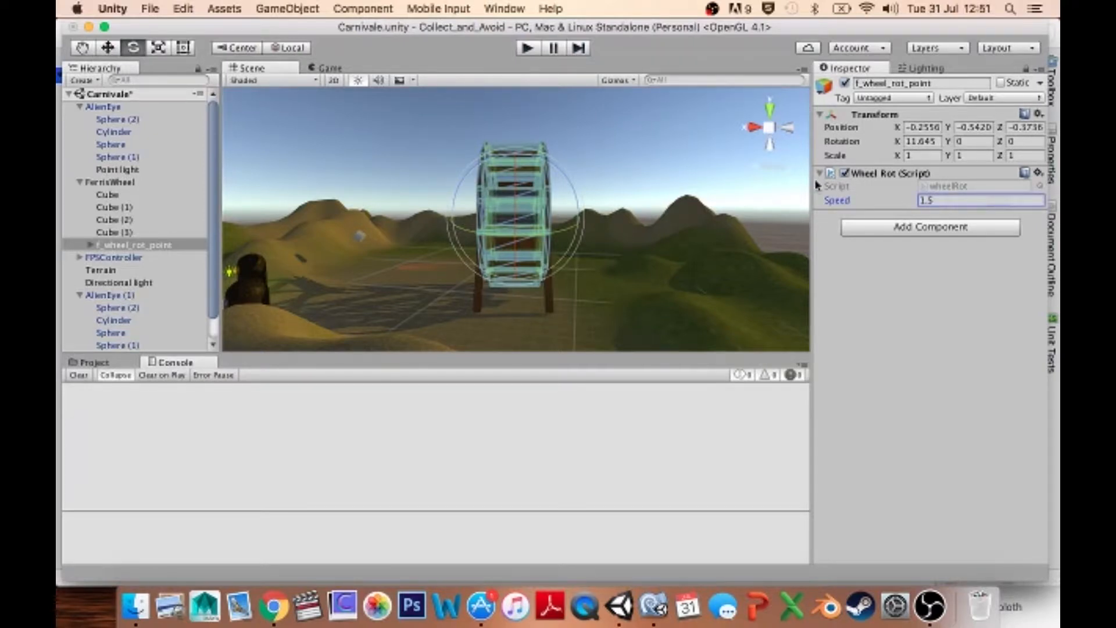
key("super+p")
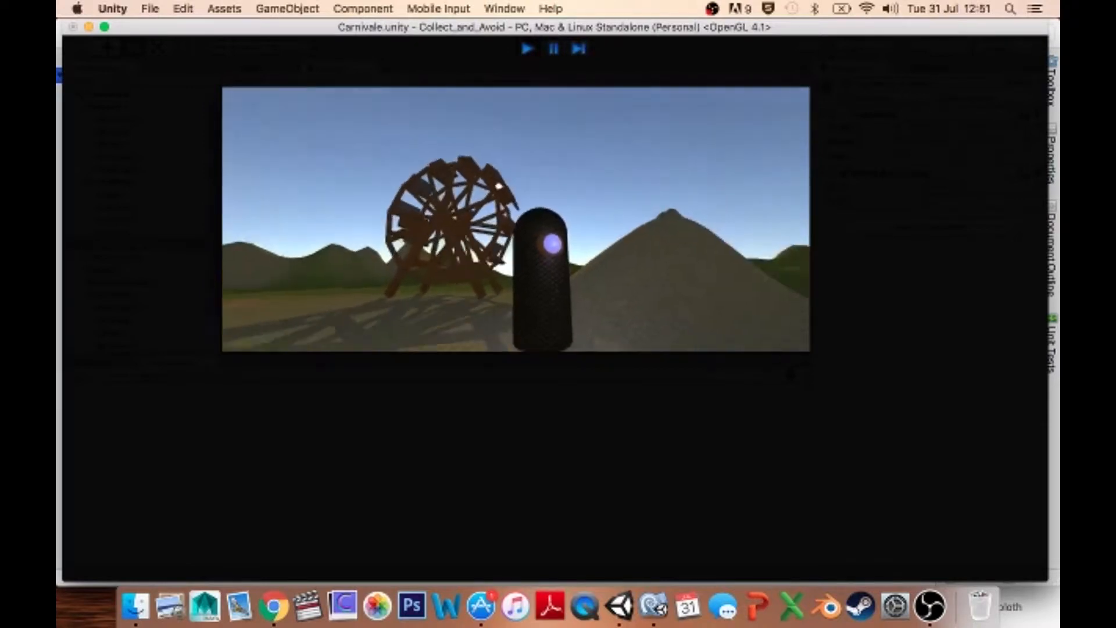
key("w")
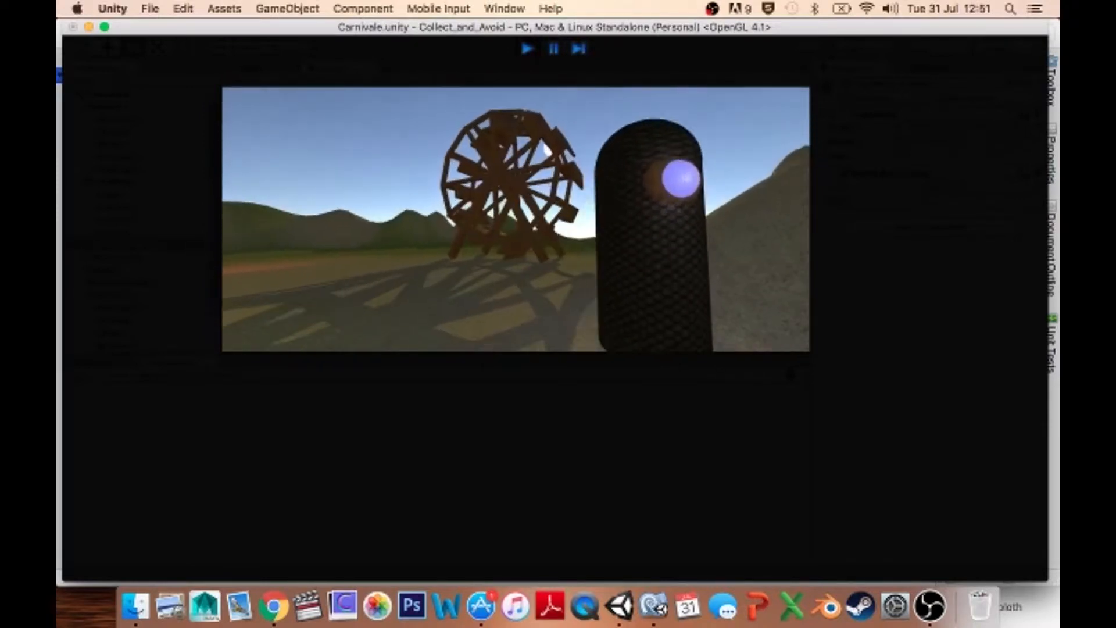
key("w")
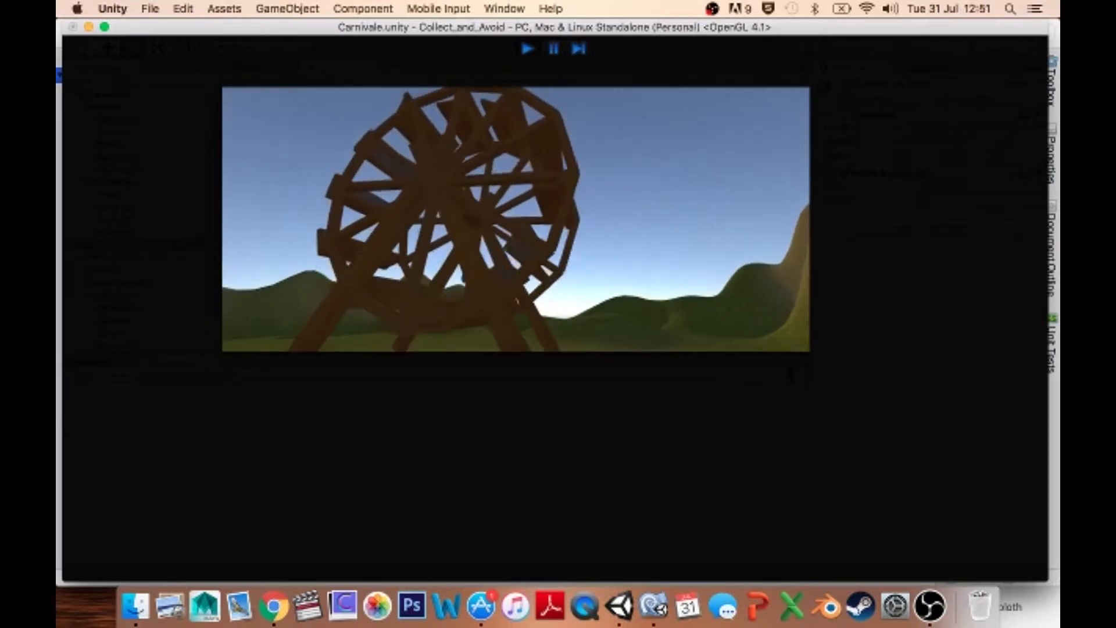
key("super+p")
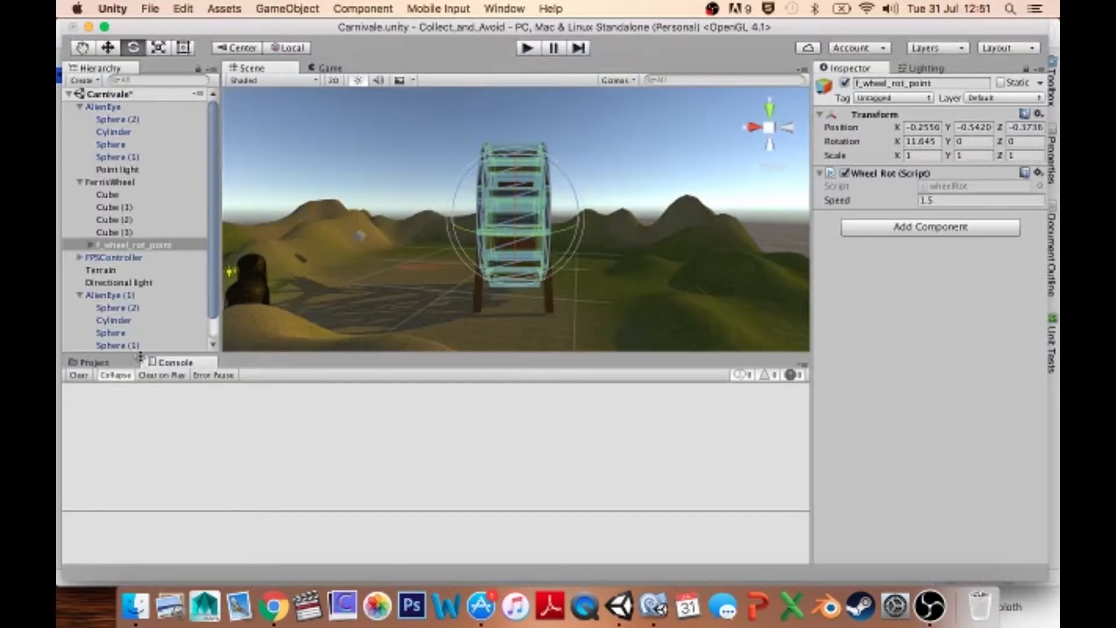
- Expand f_wheel_rot_point and attach the seatFixer script from the project's assets to its Chair object
left_click(94, 363)
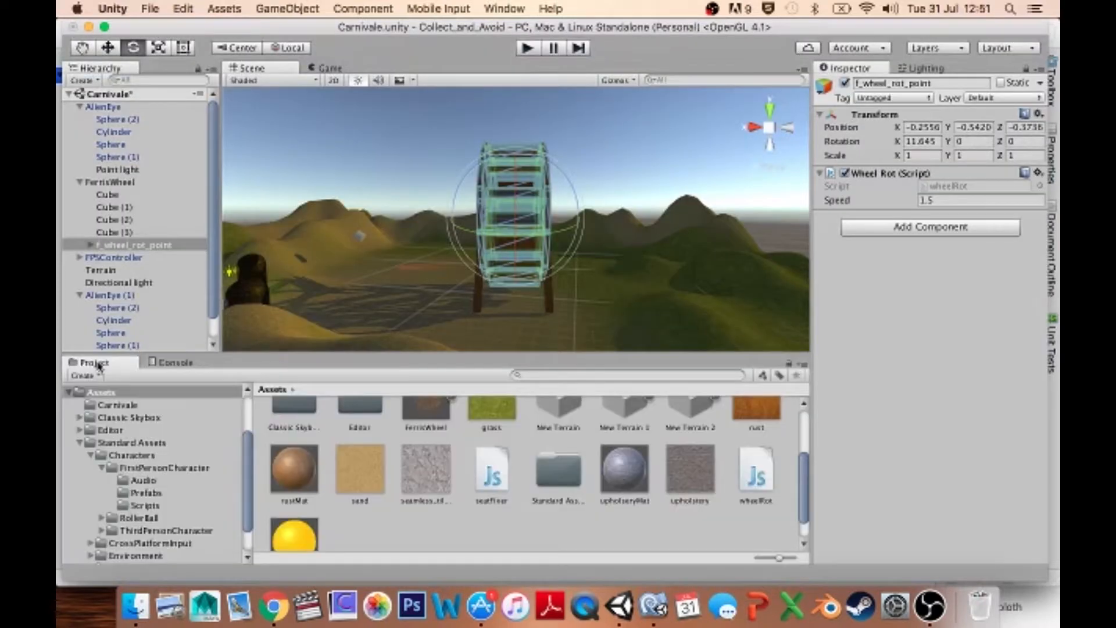
left_click(90, 246)
left_click(122, 283)
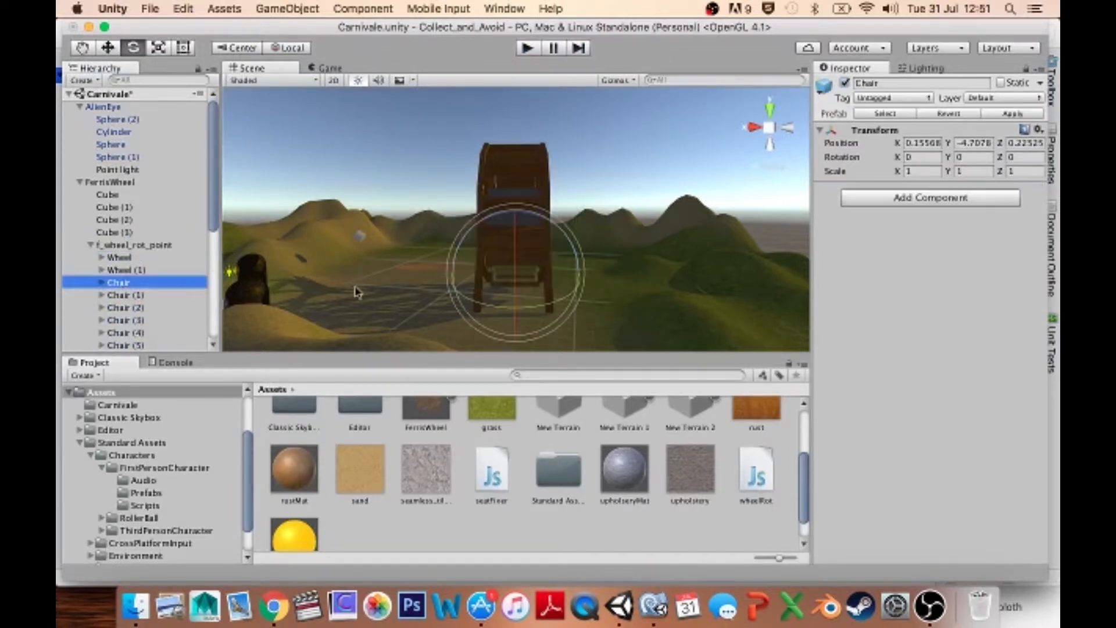
left_click_drag(658, 240, 339, 210, "alt")
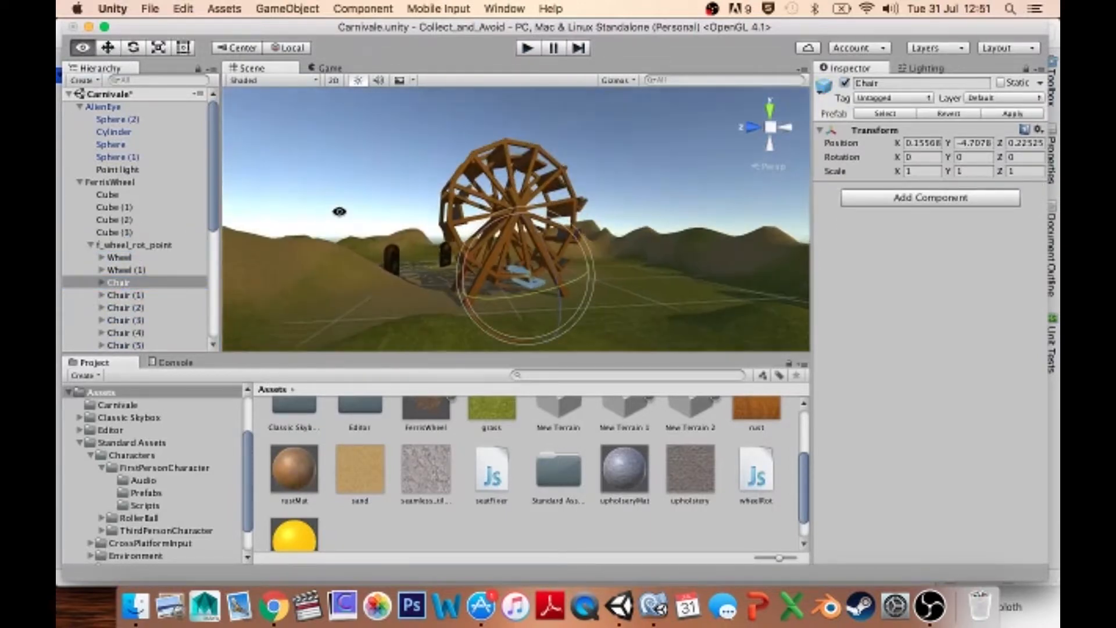
left_click_drag(491, 478, 892, 277)
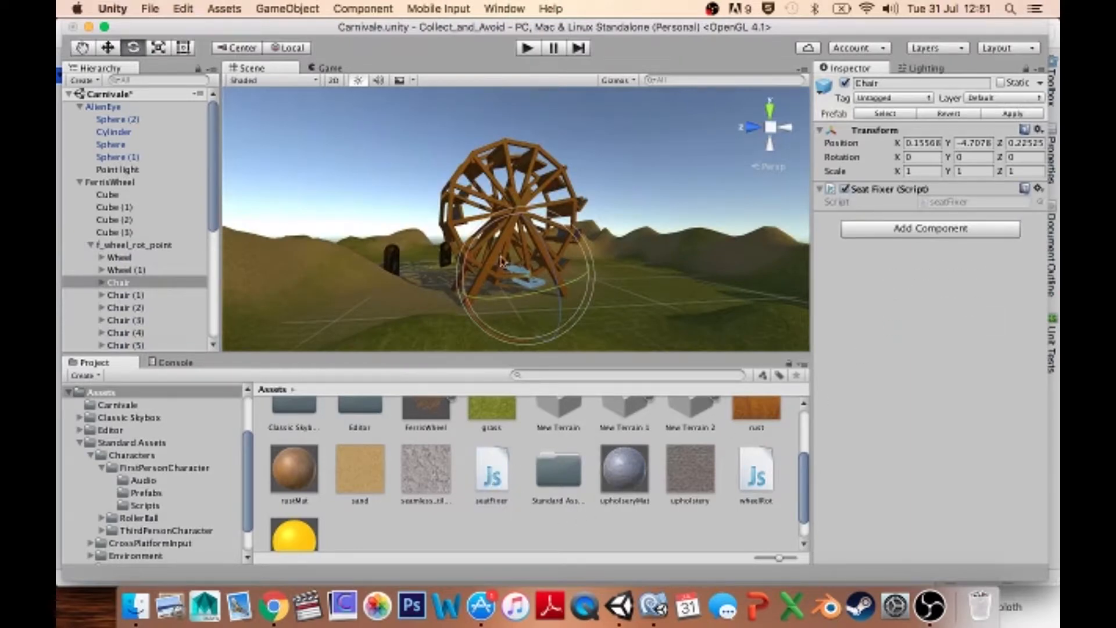
- Attach the seatFixer script to Chair (1), Chair (2) and Chair (12) as well
left_click(122, 295)
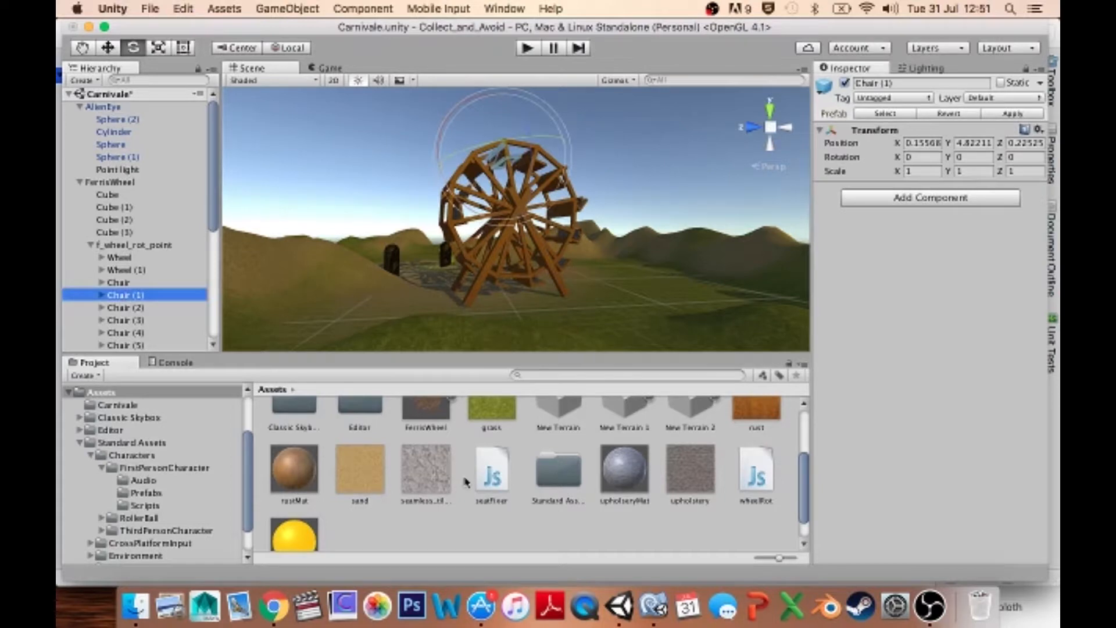
left_click_drag(491, 477, 895, 343)
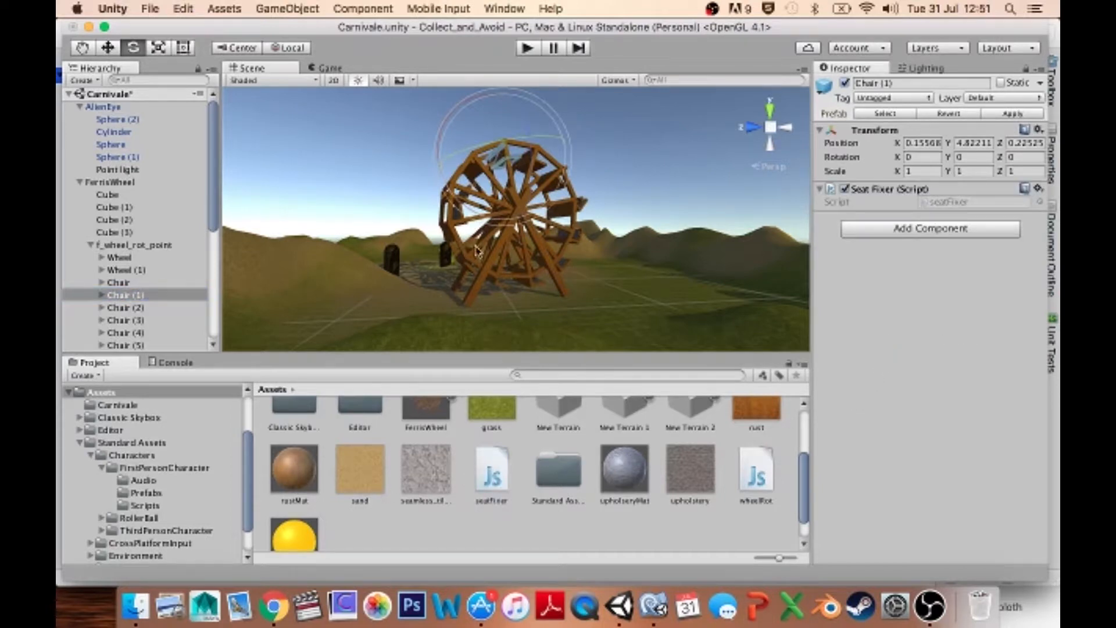
left_click(121, 309)
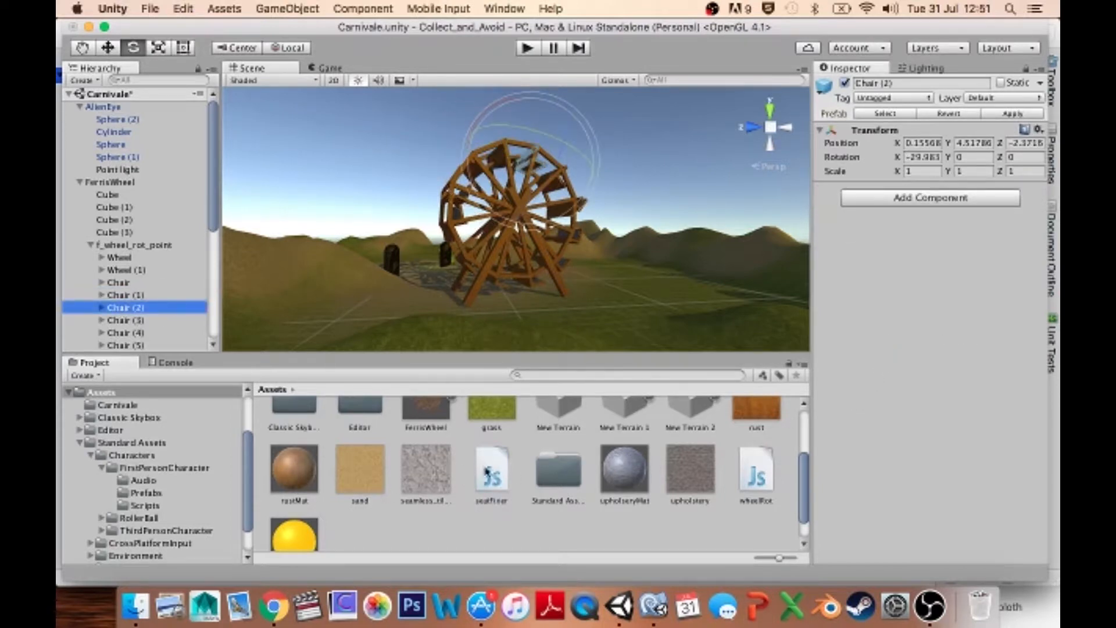
left_click_drag(497, 481, 883, 354)
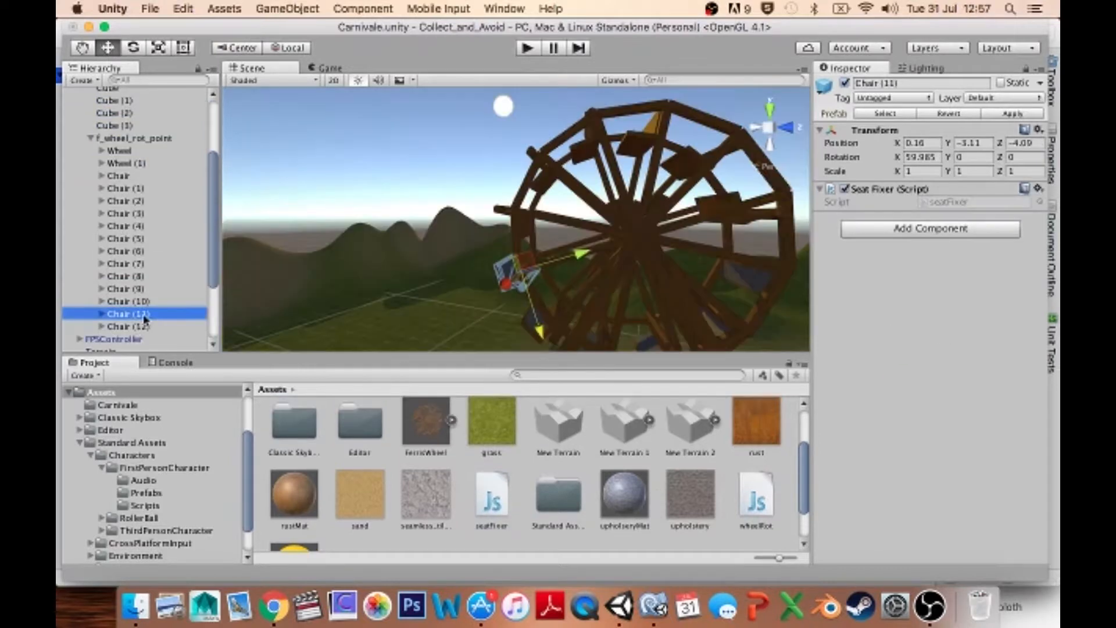
left_click(125, 326)
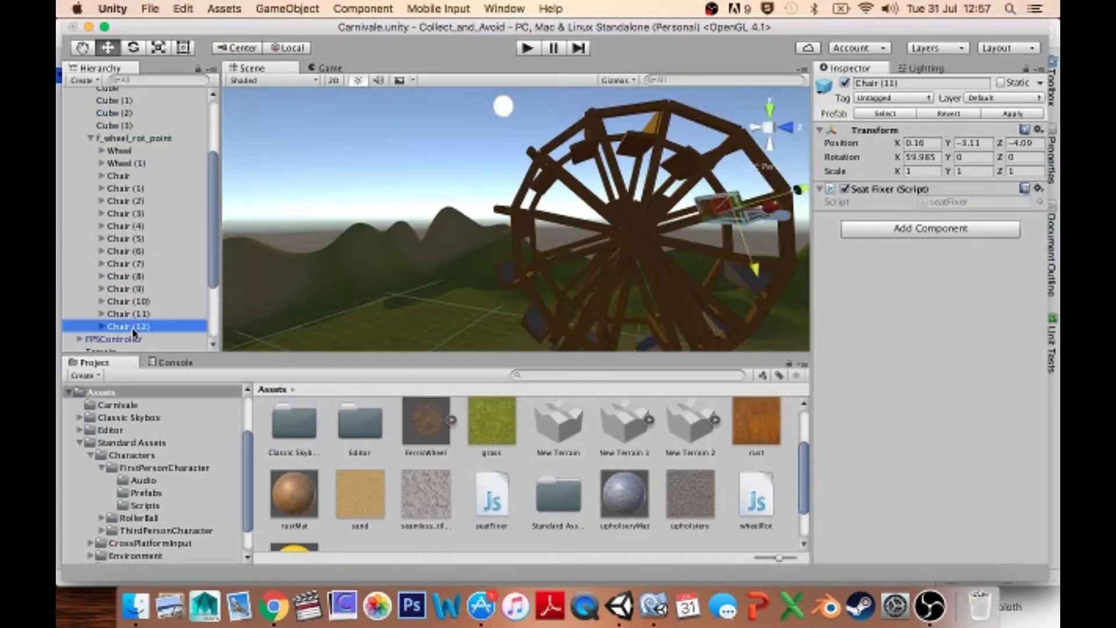
left_click_drag(488, 482, 967, 259)
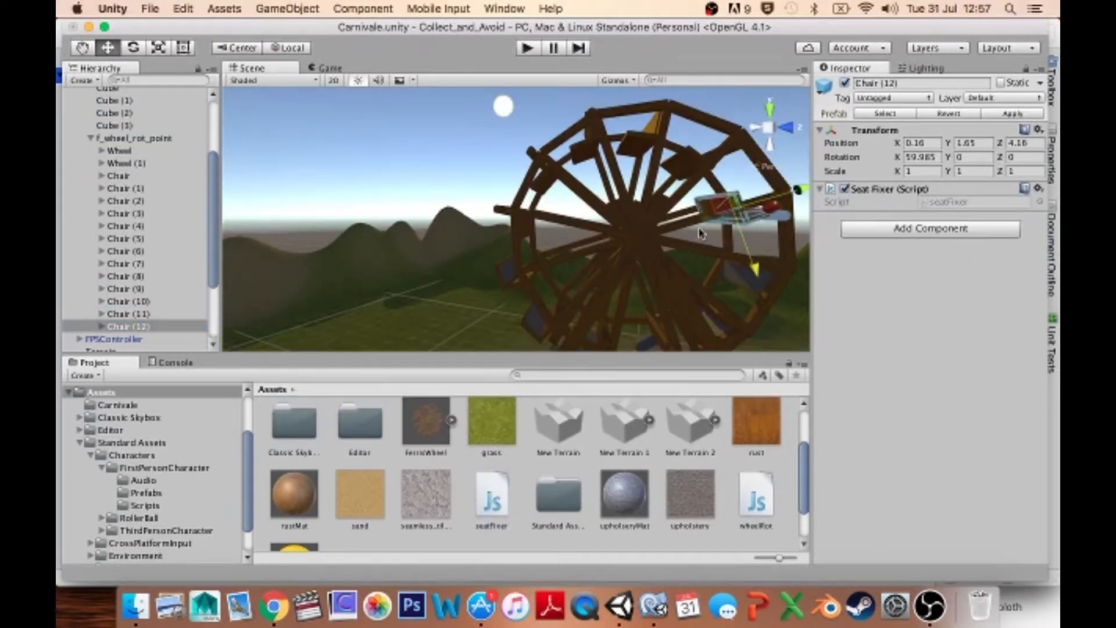
- Play the scene, walk towards the Ferris wheel to check how its chairs behave during rotation, and stop playback
left_click(528, 52)
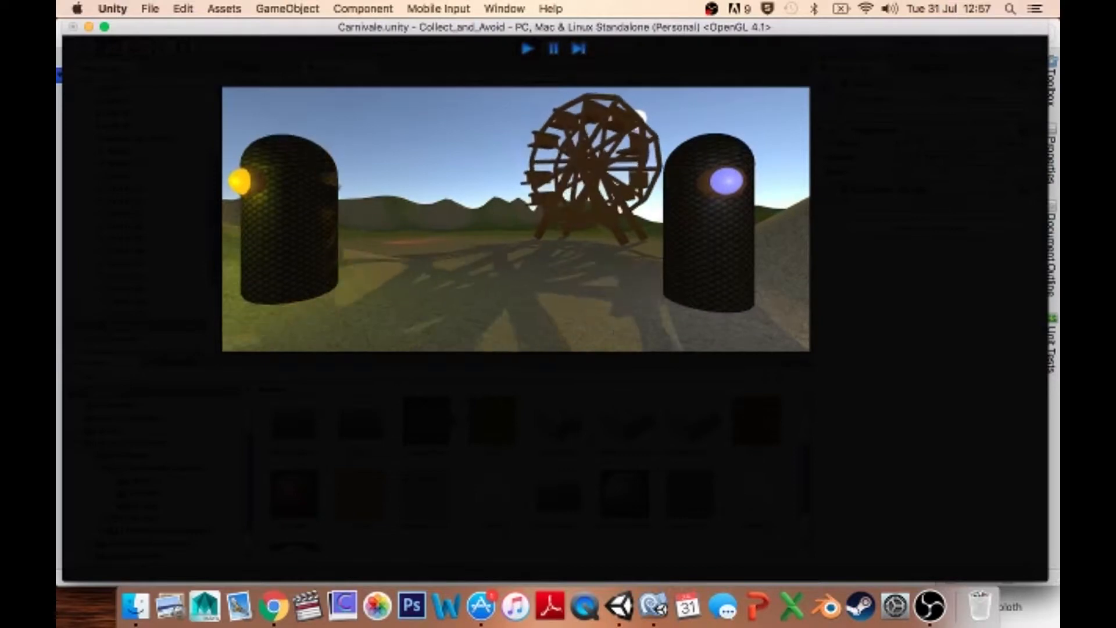
key("w")
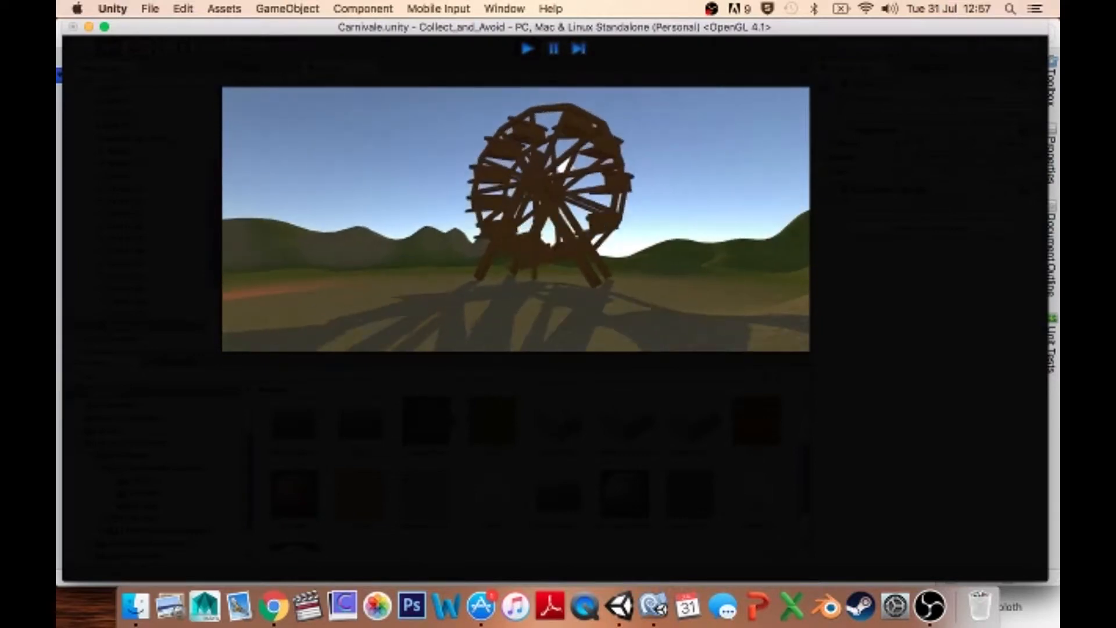
key("w")
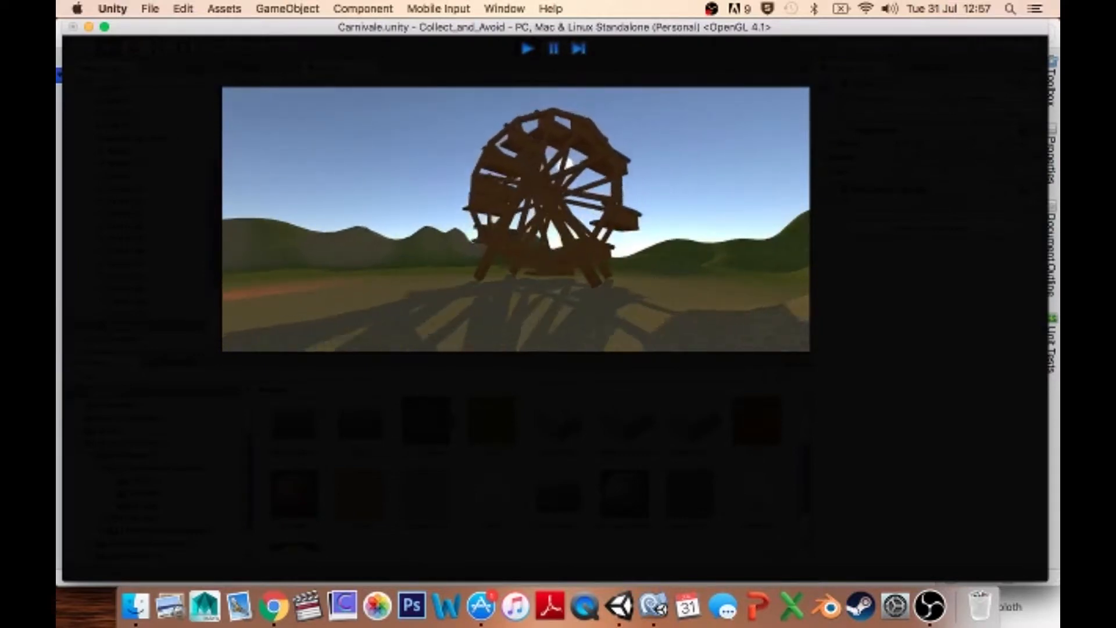
key("w")
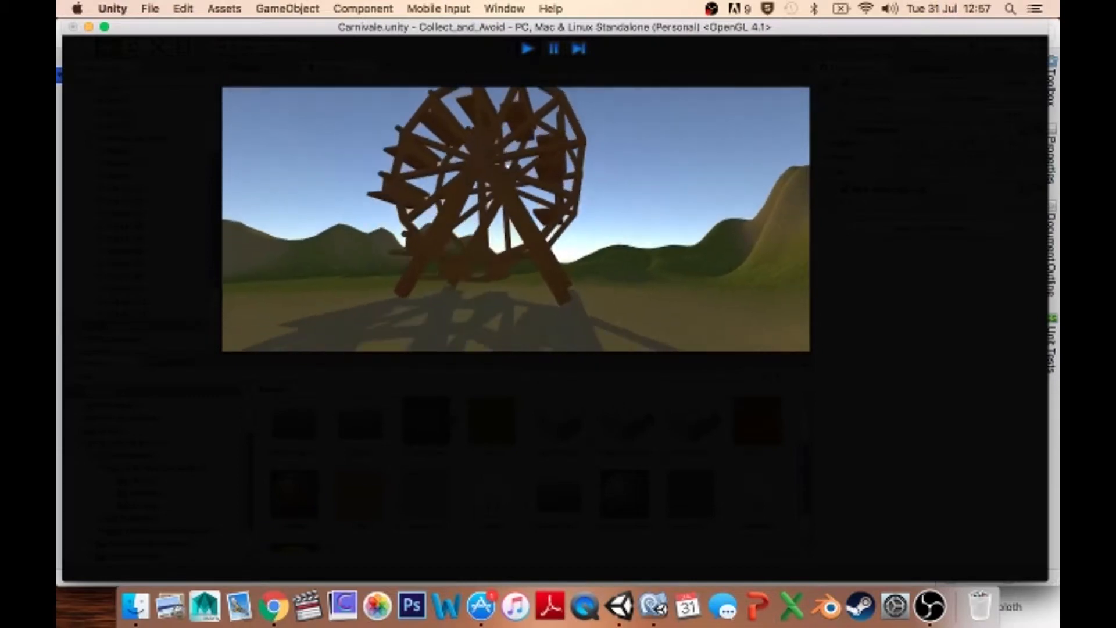
key("s")
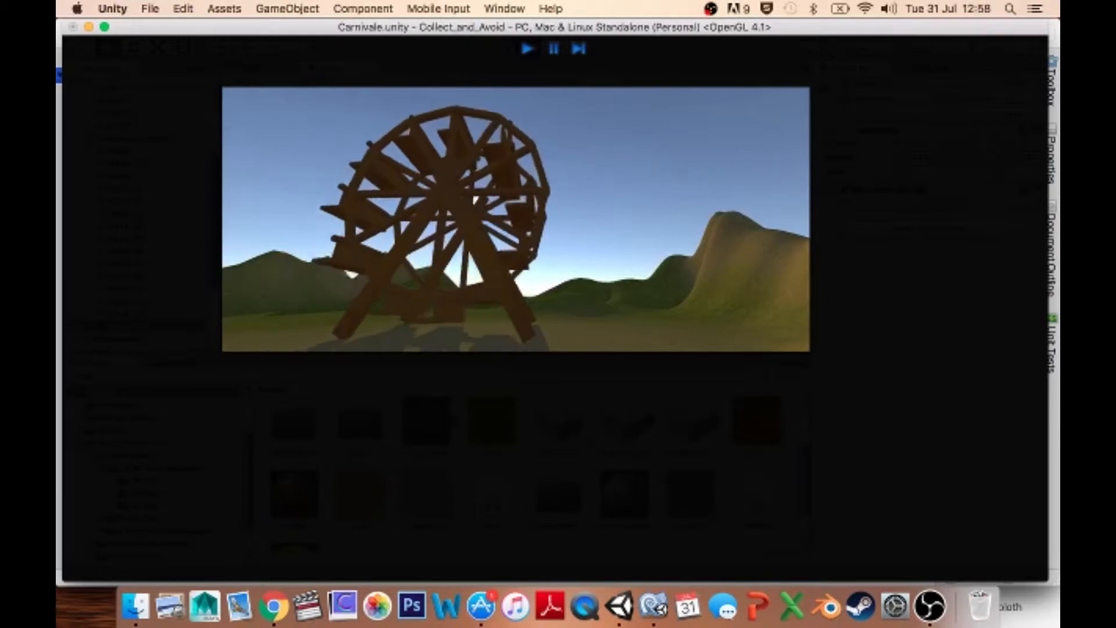
left_click(526, 48)
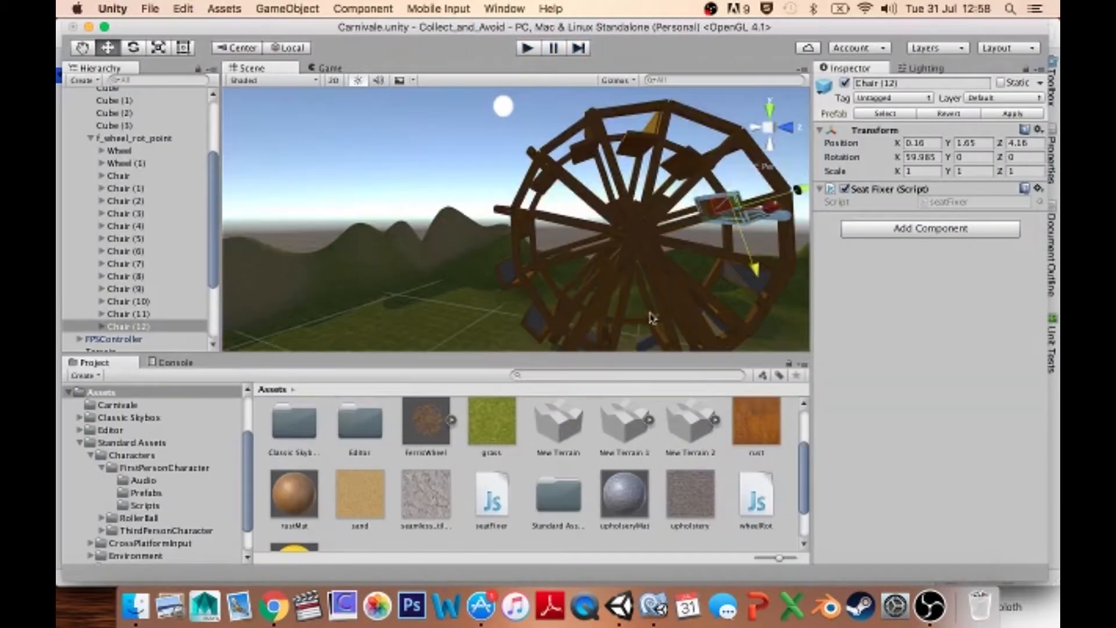
- Review the enlarged code of seatFixer.js and wheelRot.js in MonoDevelop, and switch back to Unity
left_click(653, 606)
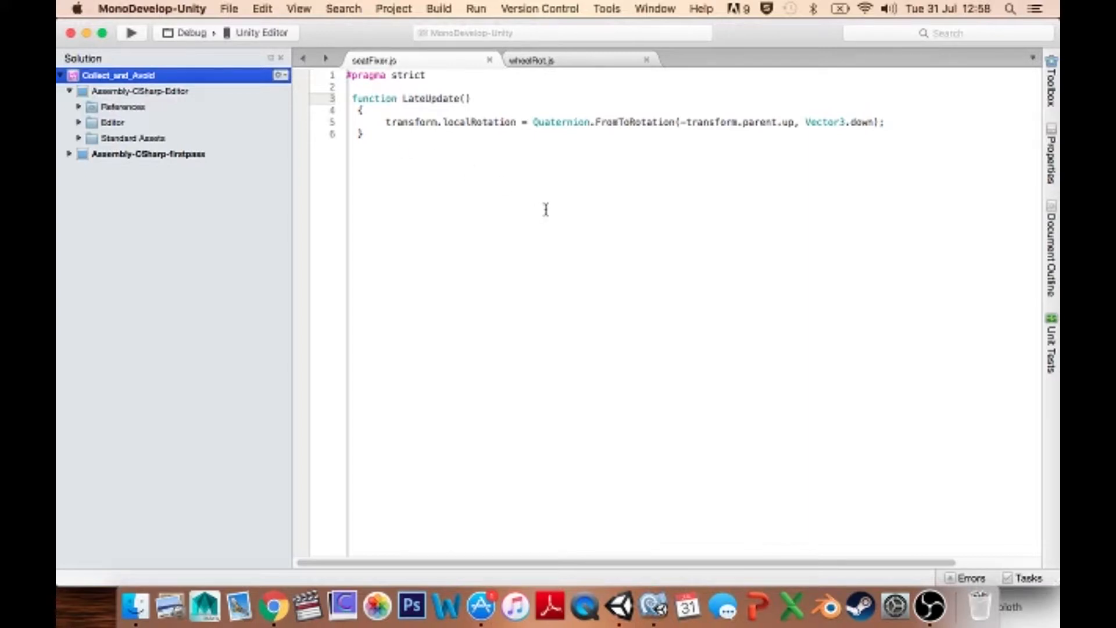
key("super+plus")
key("super+plus")
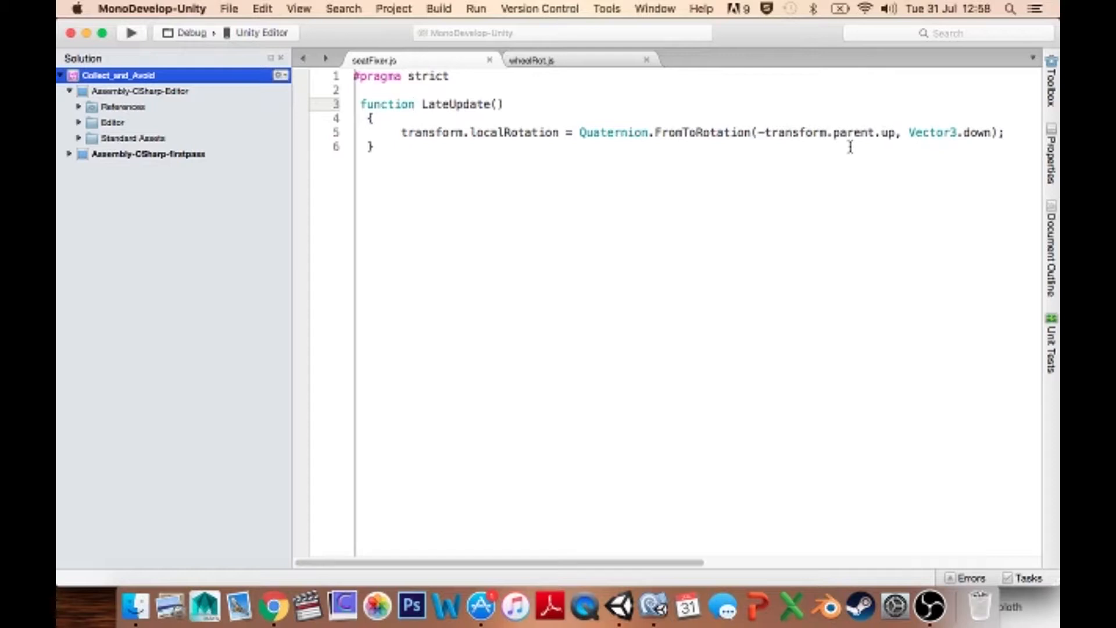
left_click(550, 60)
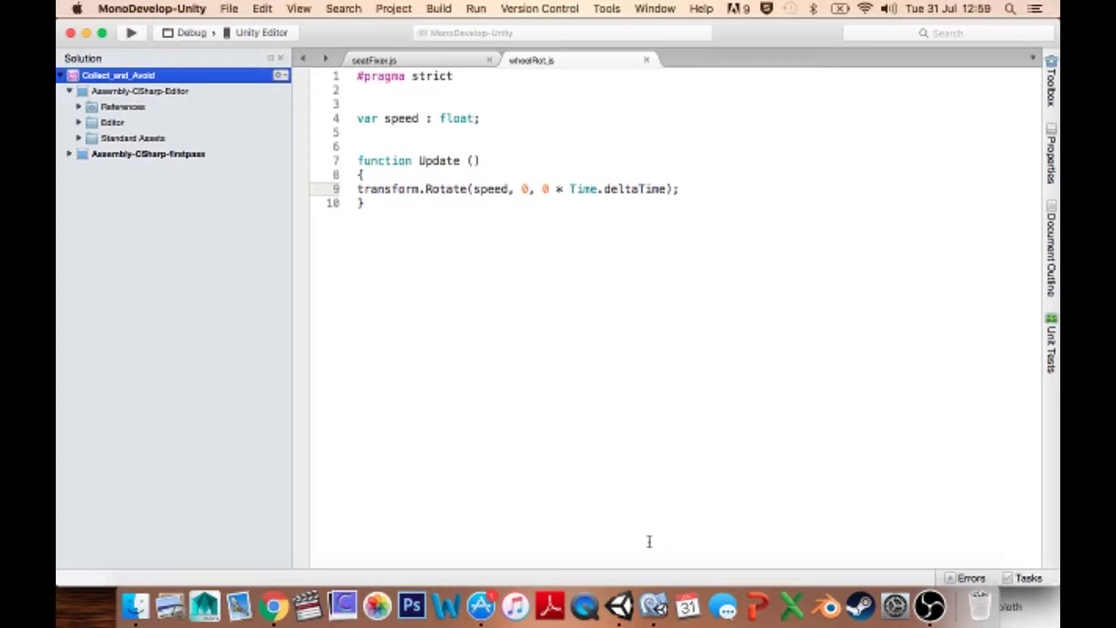
left_click(619, 605)
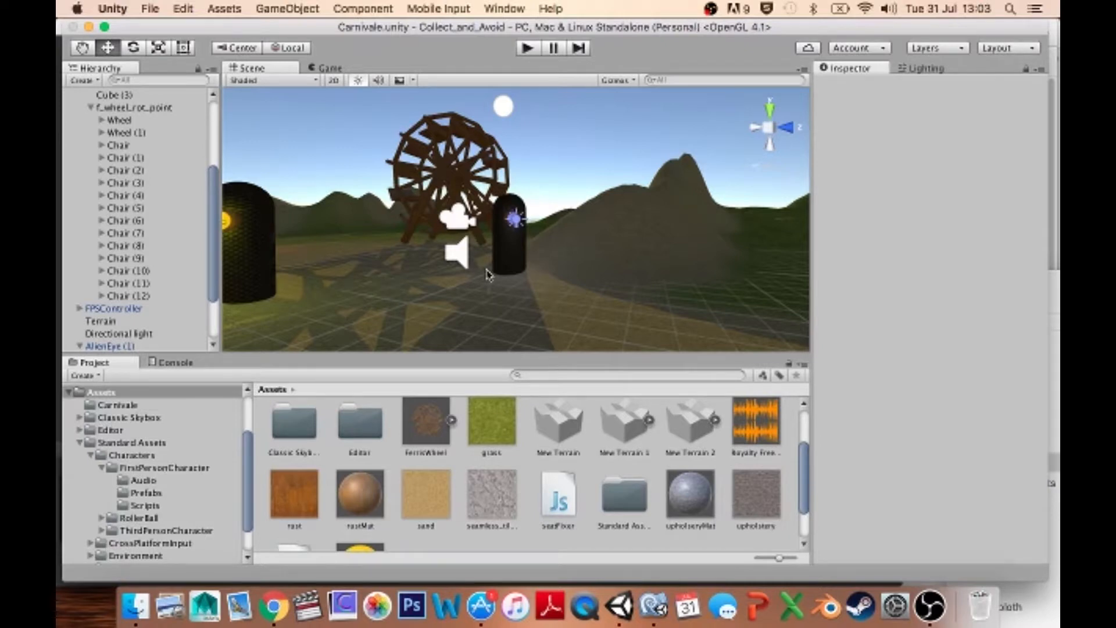
- Create a 3D cube and set its scale to X 0.2, Y 4 and Z 0.2
scroll(522, 465, "up", 2)
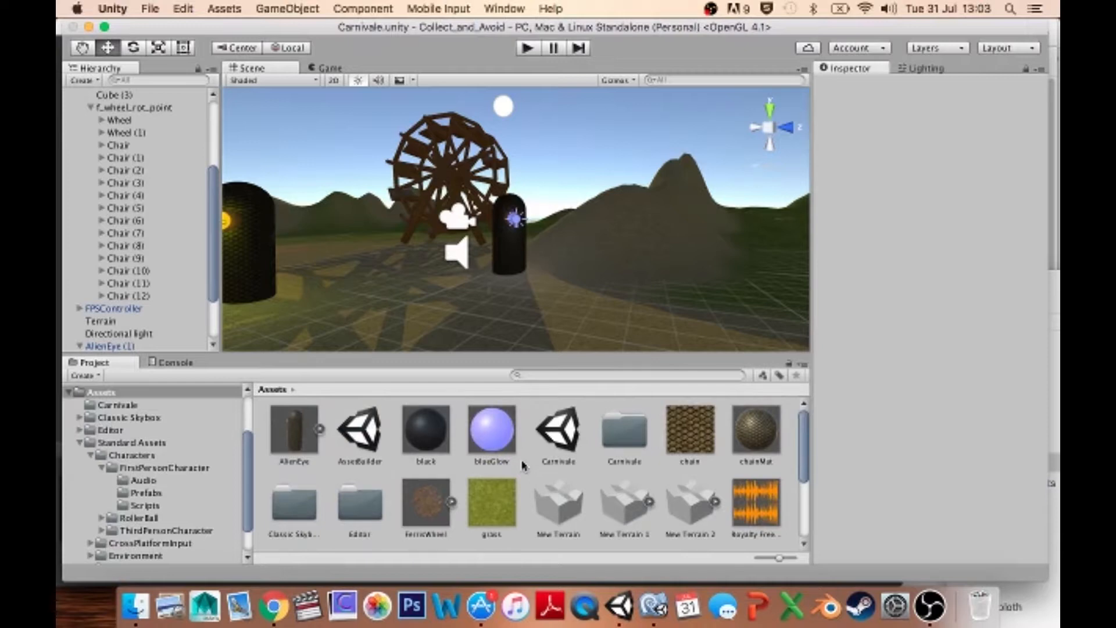
left_click(293, 10)
mouse_move(314, 57)
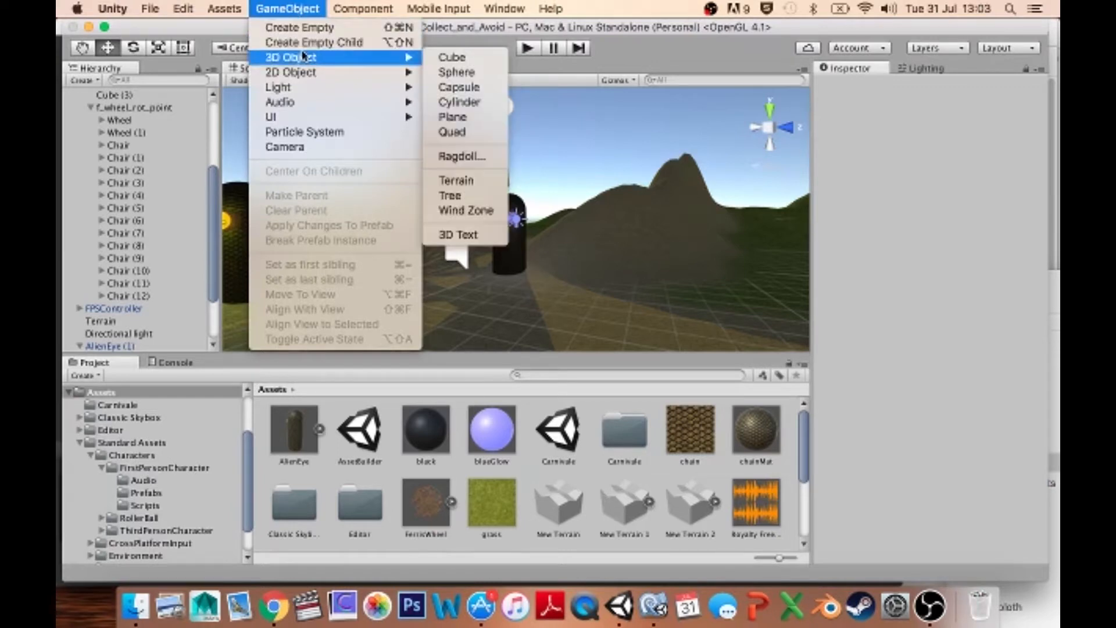
left_click(468, 57)
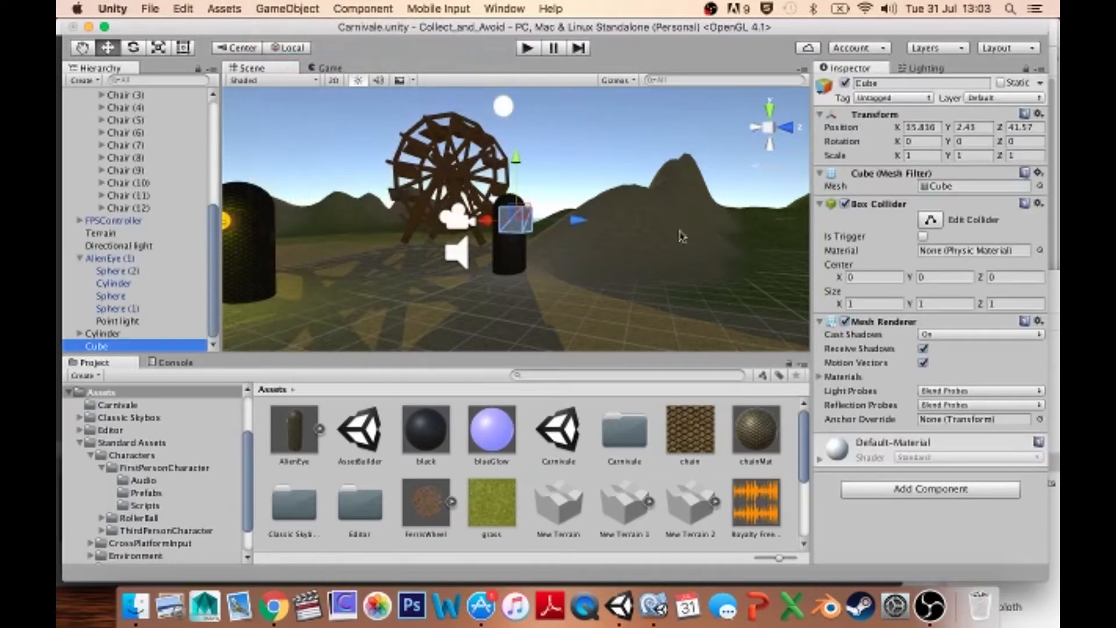
left_click(918, 155)
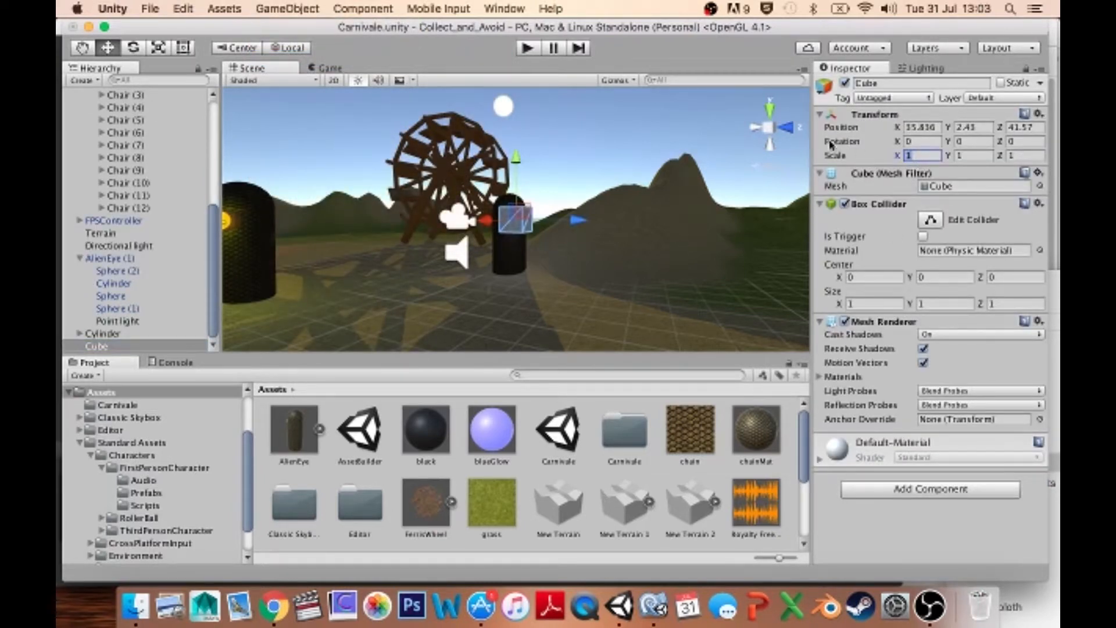
type("0.2")
key("Tab")
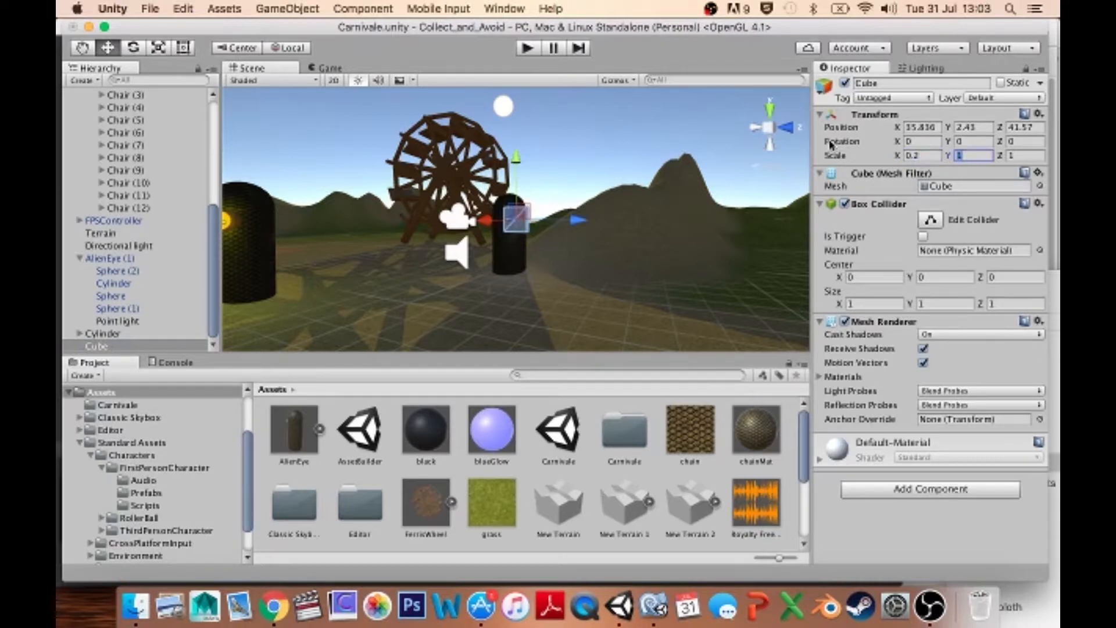
key("Tab")
type("0.2")
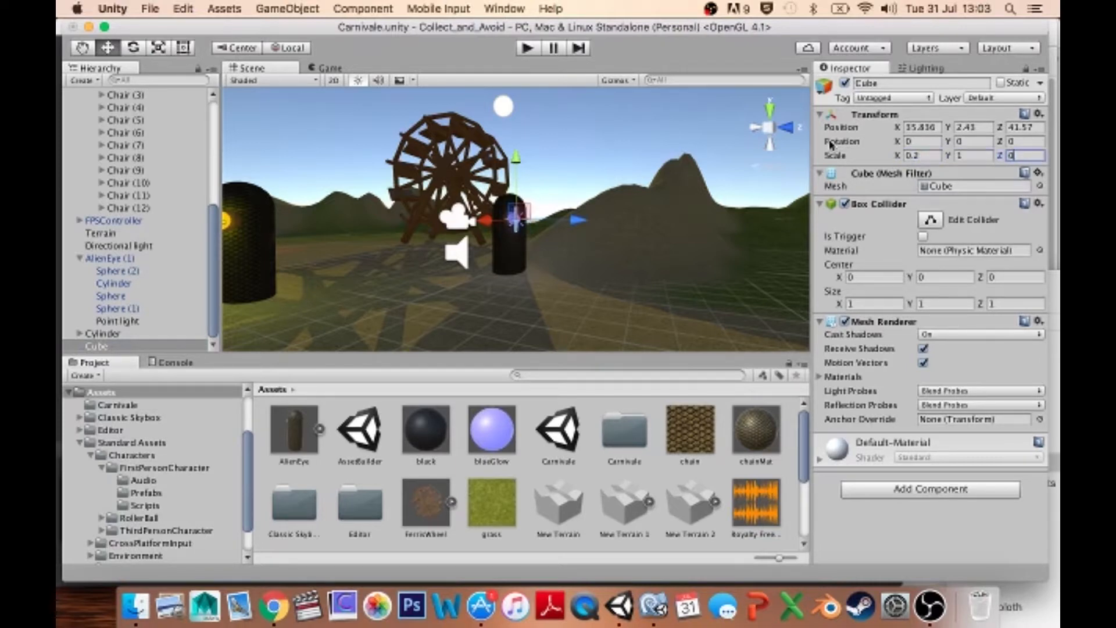
left_click(966, 153)
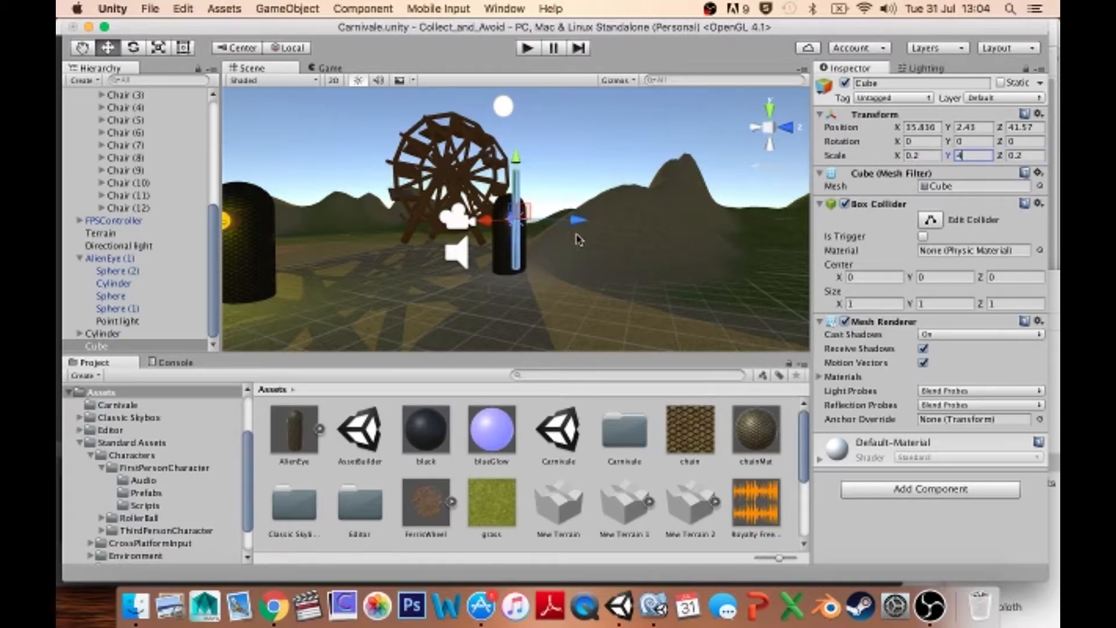
- Move the thin cube along Z to about 32.5, between the pillars, and set its X rotation to -90
left_click_drag(578, 221, 388, 243)
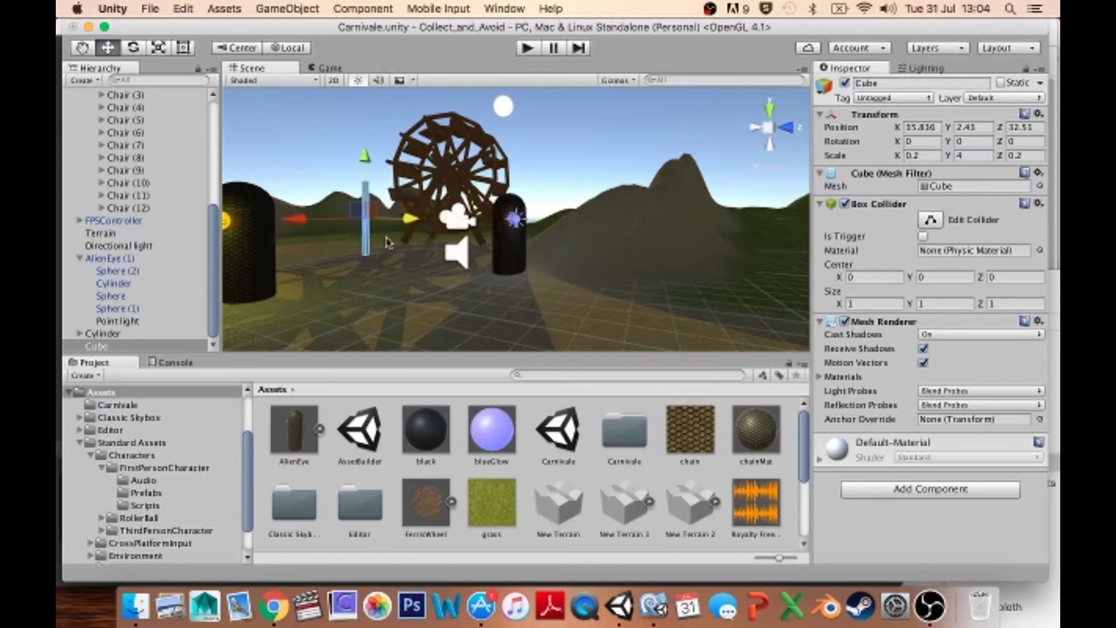
key("f")
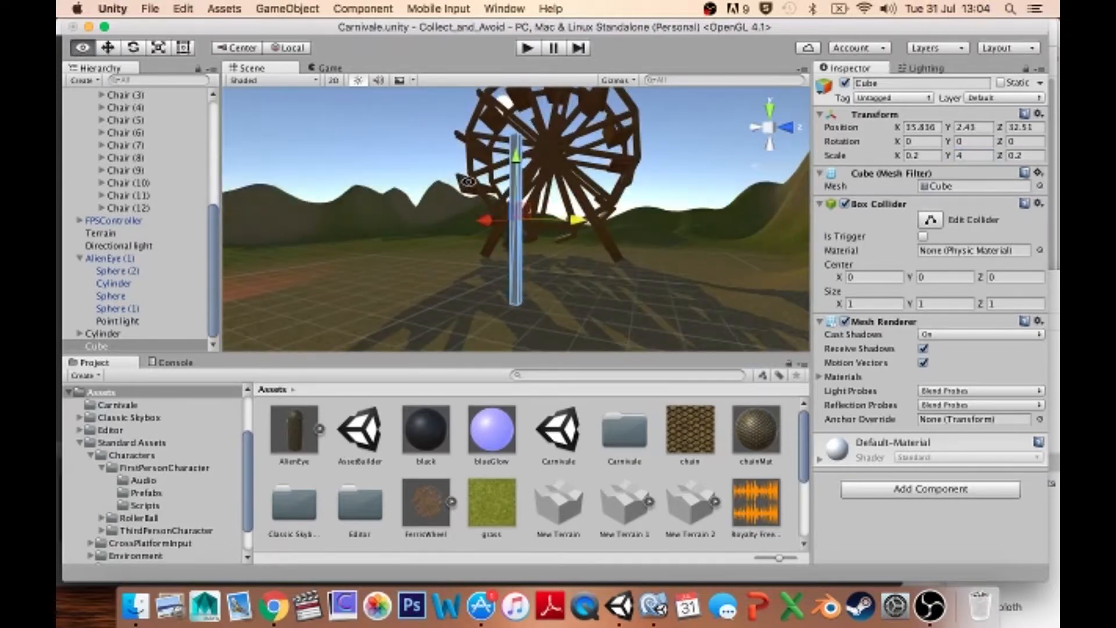
left_click_drag(469, 186, 474, 218, "alt")
key("e")
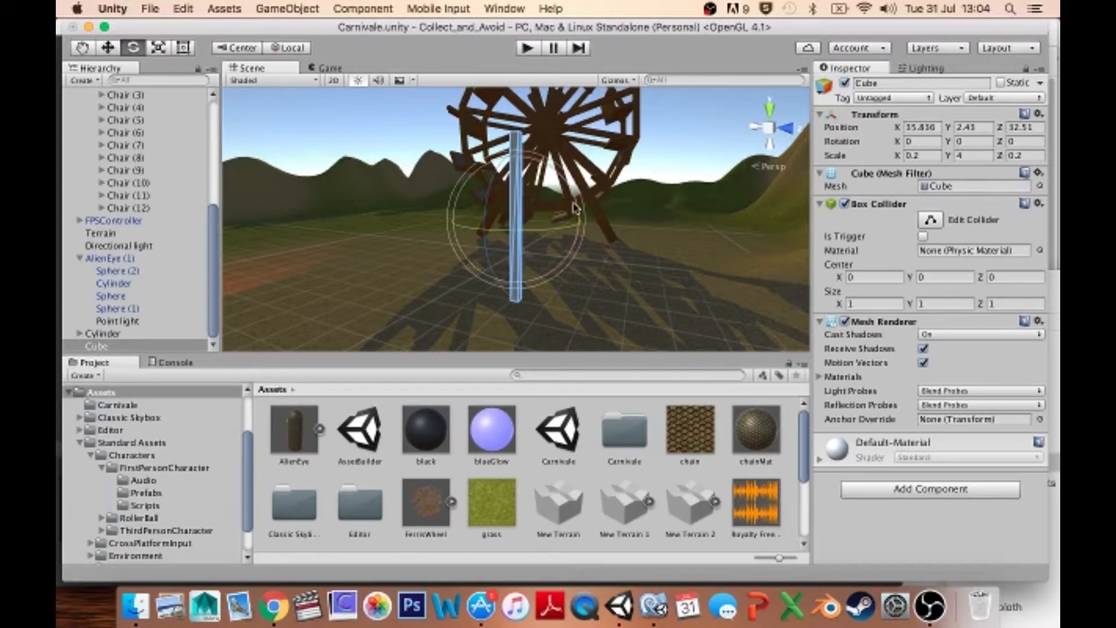
left_click_drag(577, 207, 566, 161)
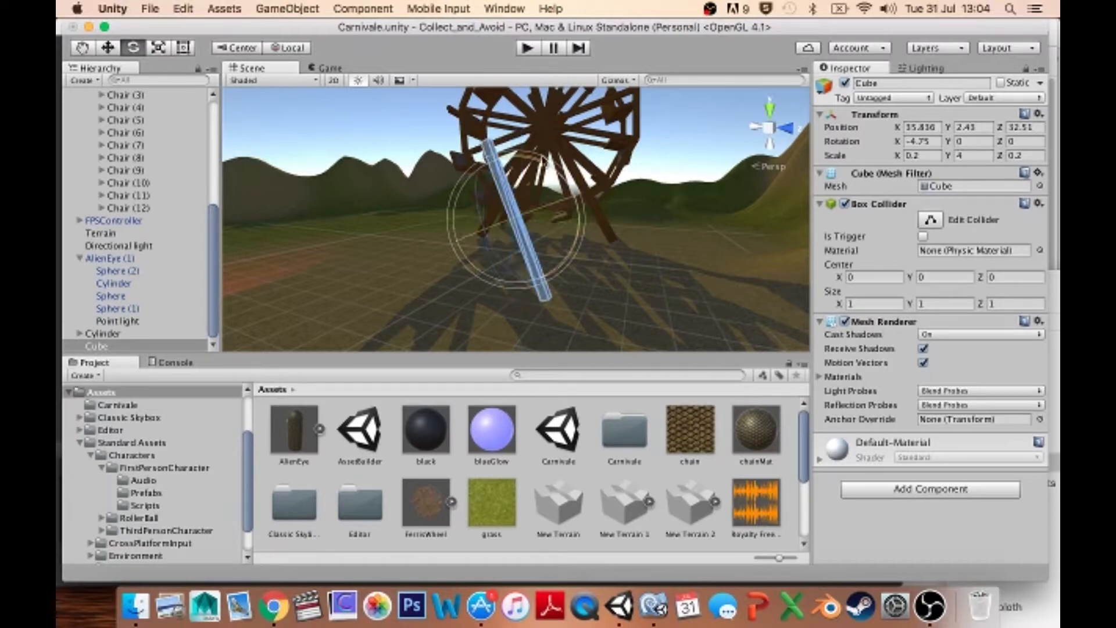
left_click(934, 141)
type("-90")
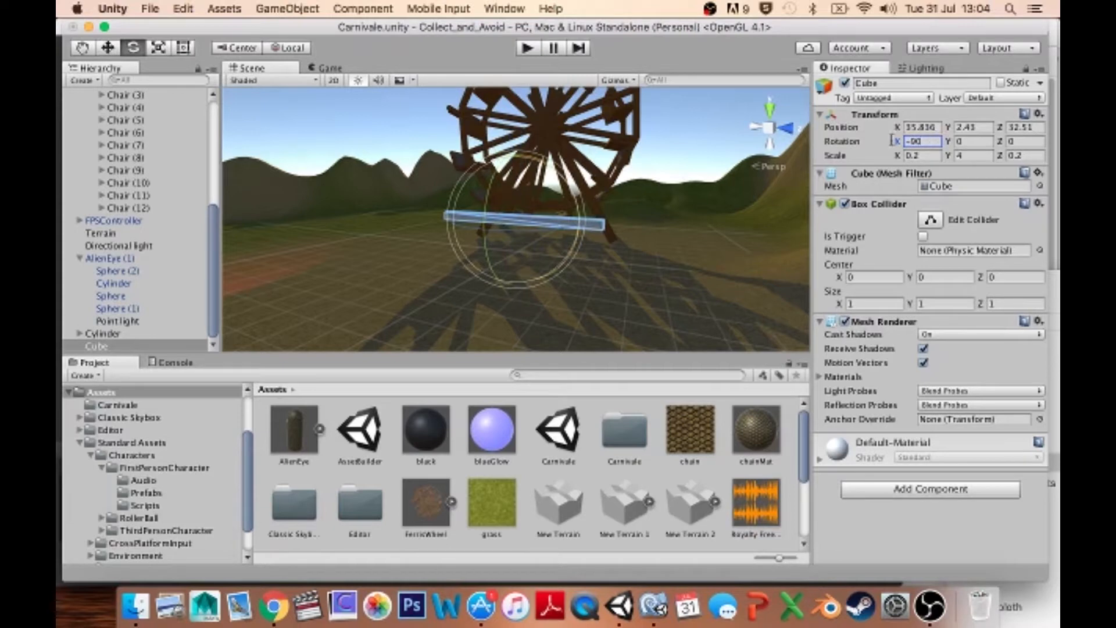
- Lower the horizontal bar onto the terrain, to a Y position of about 0.12
left_click(769, 109)
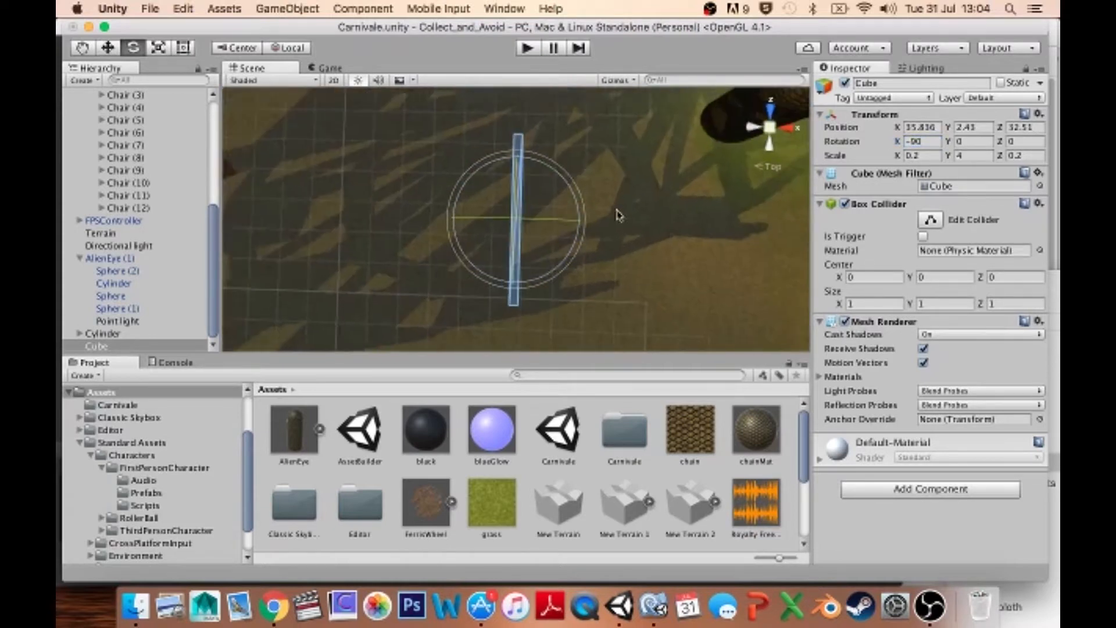
key("w")
left_click_drag(686, 225, 523, 185, "alt")
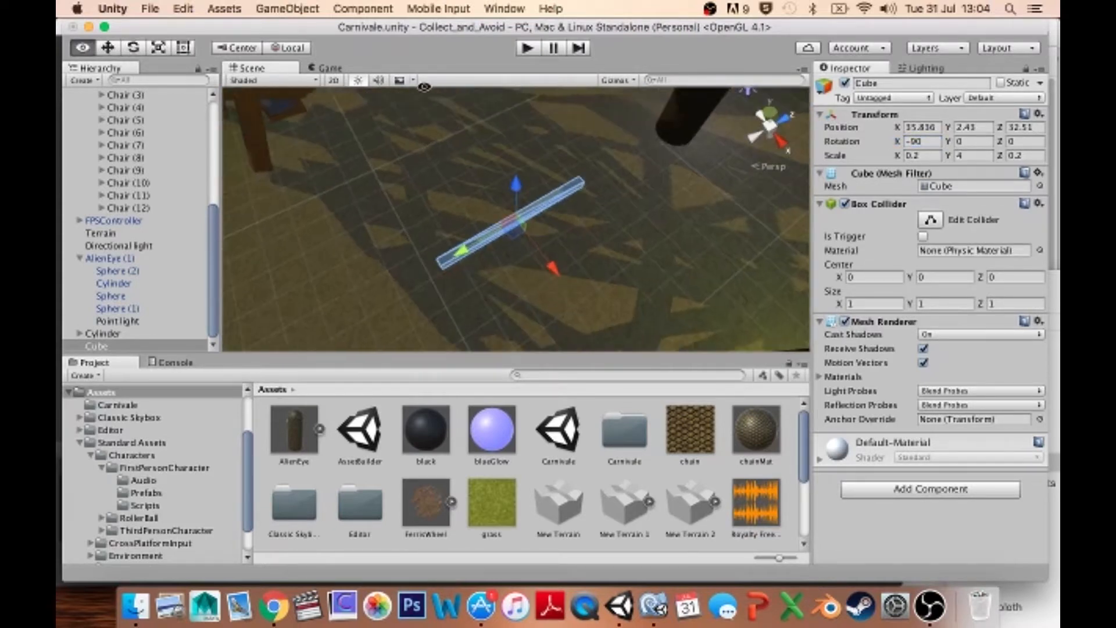
mouse_move(516, 234)
left_mouse_down()
mouse_move(517, 253)
mouse_move(547, 241)
mouse_move(509, 245)
left_mouse_up()
- Apply the rustMat material from the project's assets to the bar, and deselect the bar
scroll(598, 482, "down", 5)
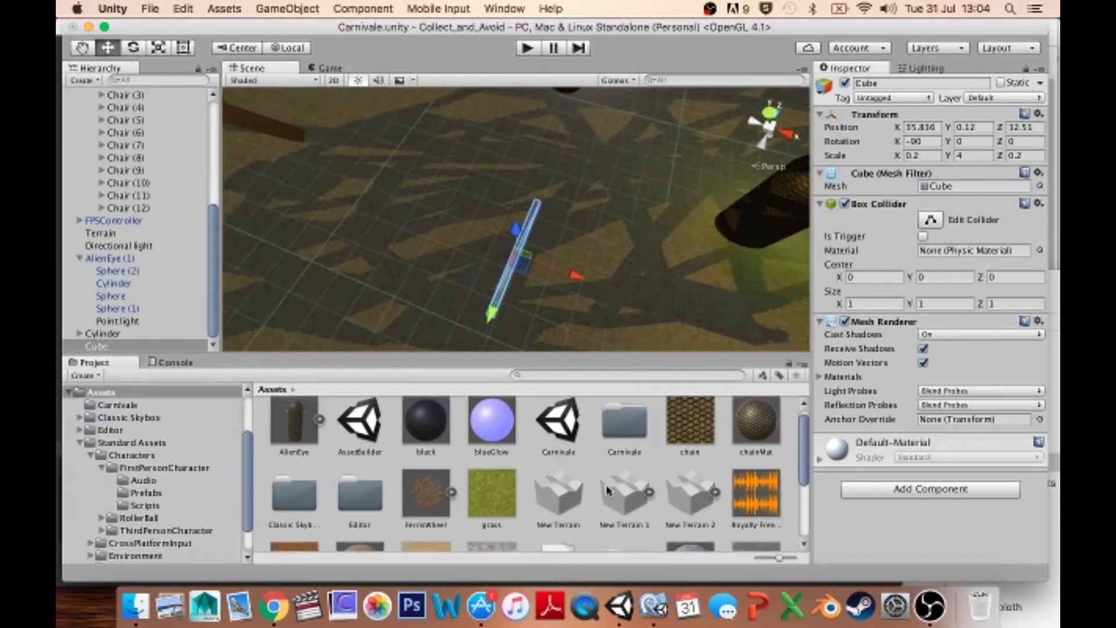
left_click_drag(355, 445, 915, 532)
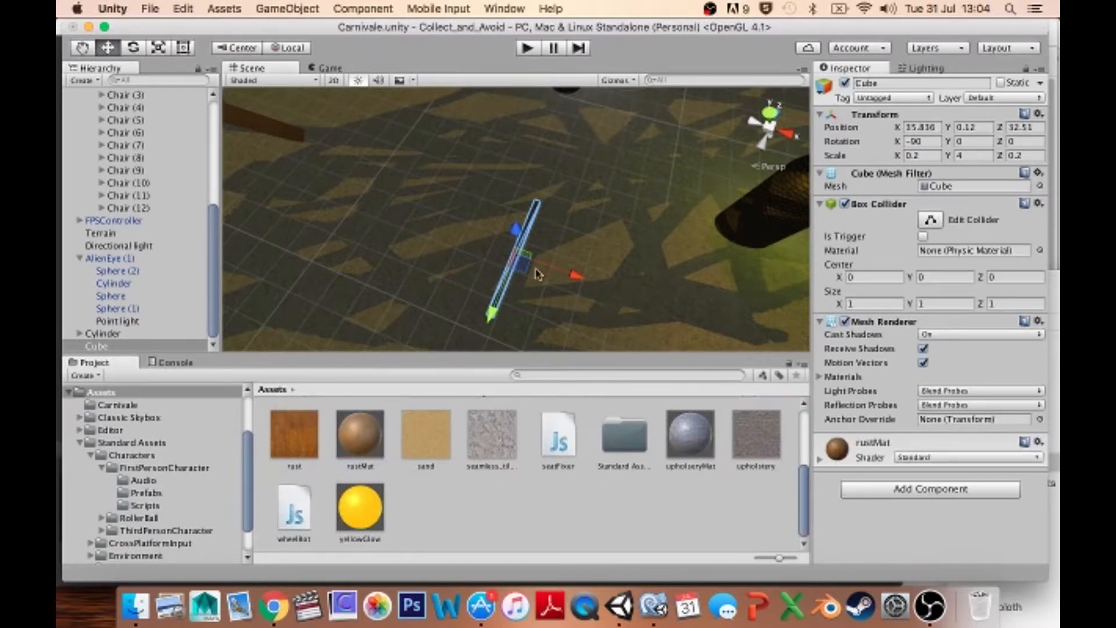
scroll(531, 264, "up", 5)
left_click(633, 244)
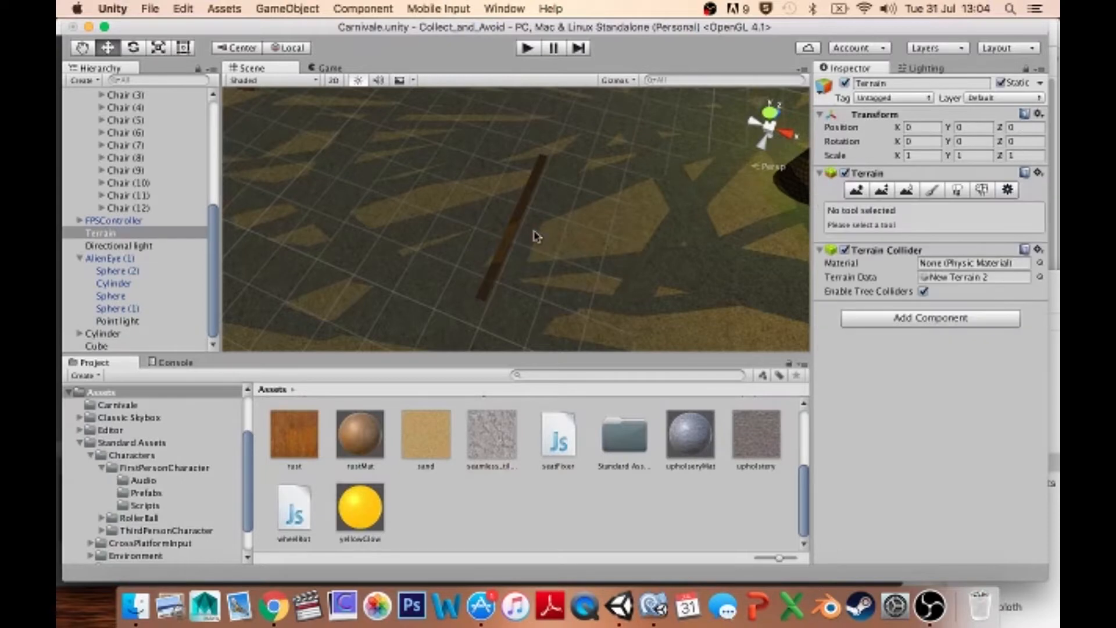
- Duplicate the rusty bar six times, spacing the copies evenly along X to about 31.5 to form a row of seven
left_click(519, 231)
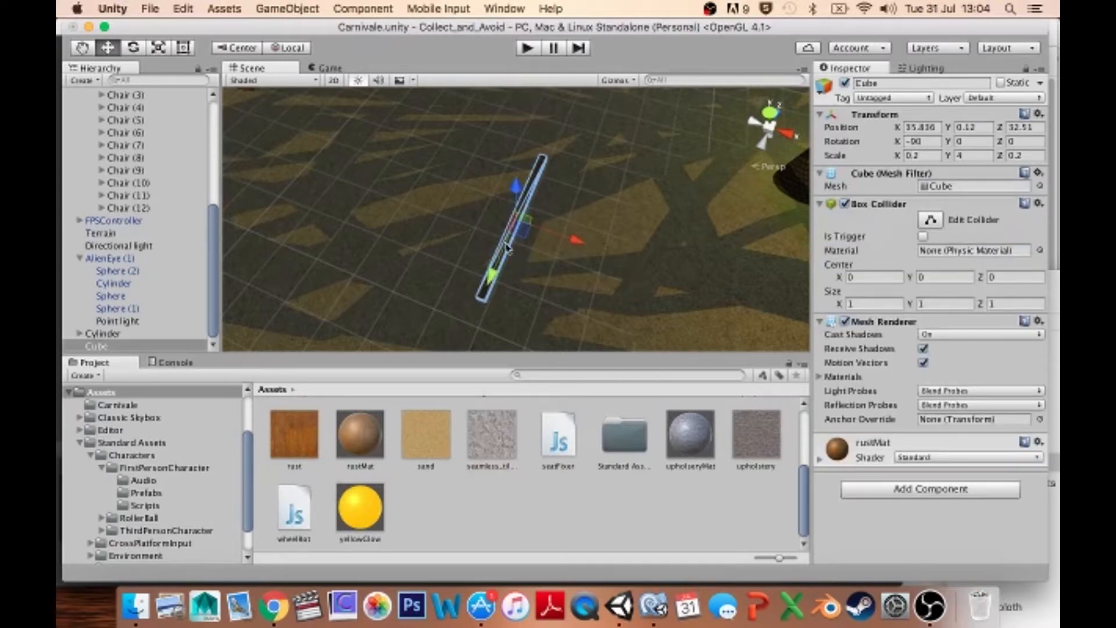
key("super+d")
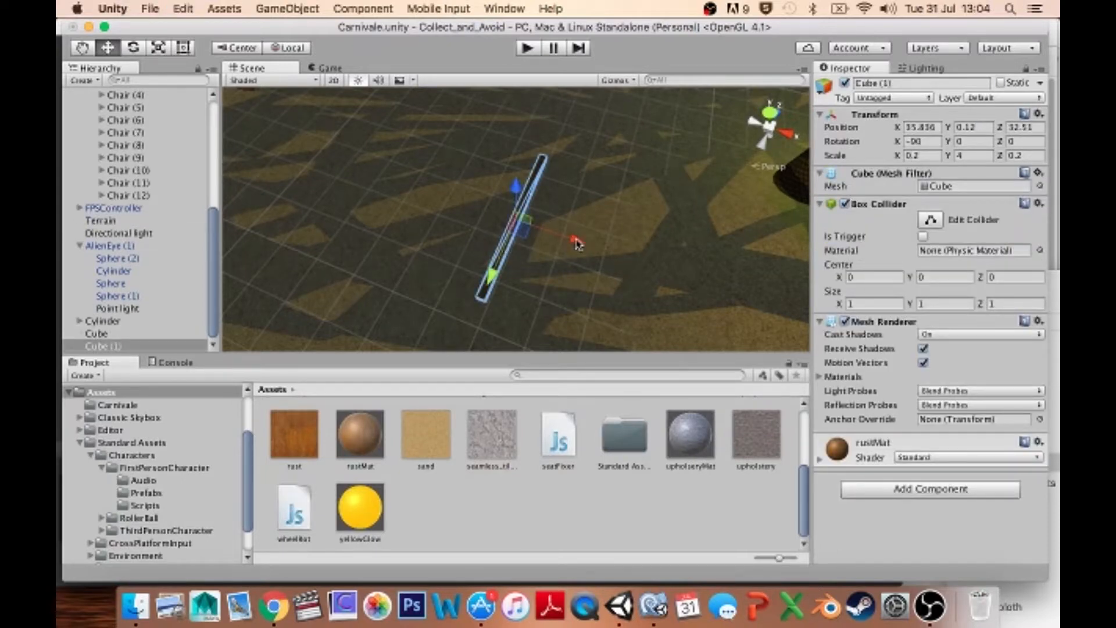
left_click_drag(575, 240, 415, 179)
key("super+d")
key("super+d")
key("super+d")
key("super+d")
key("super+d")
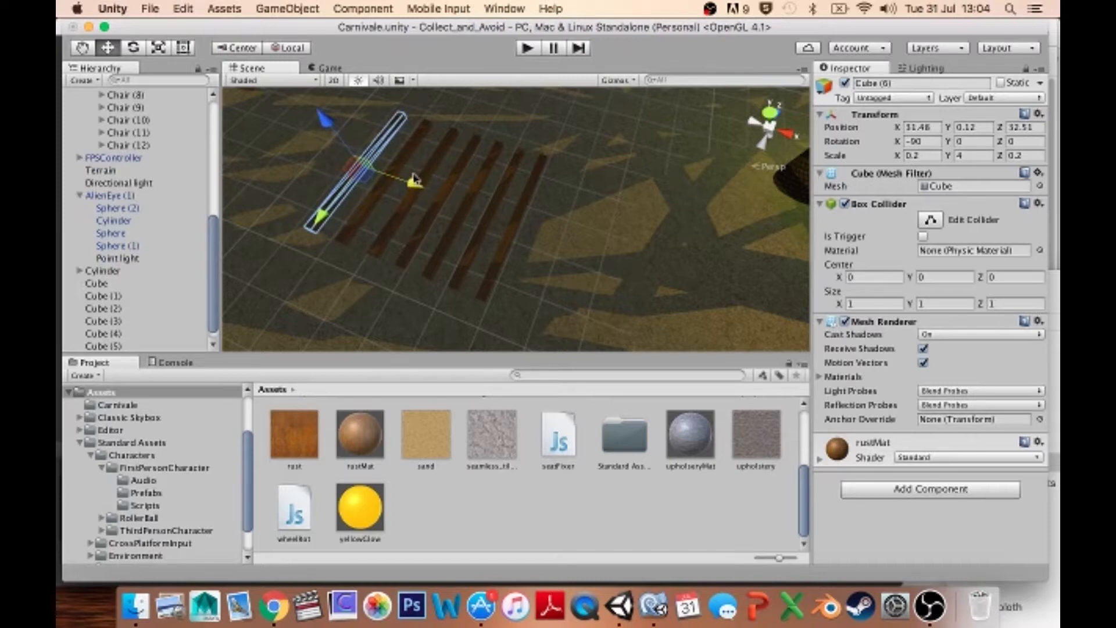
- Duplicate the end bar and rotate the copy 90 degrees about Z so it lies across the row
key("super+d")
key("e")
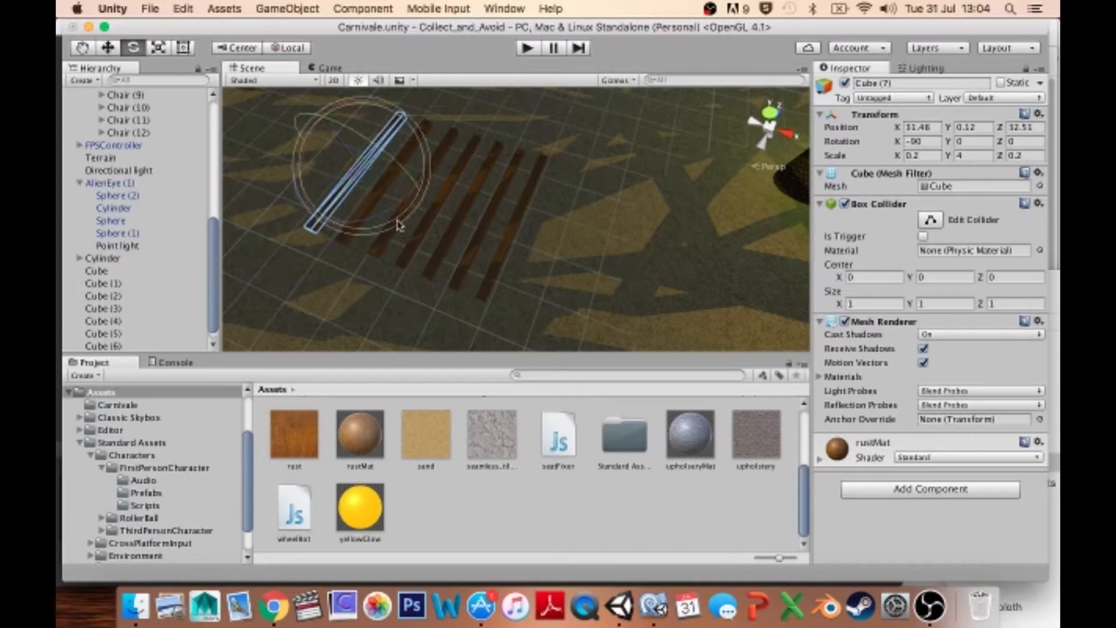
left_click_drag(405, 201, 186, 243)
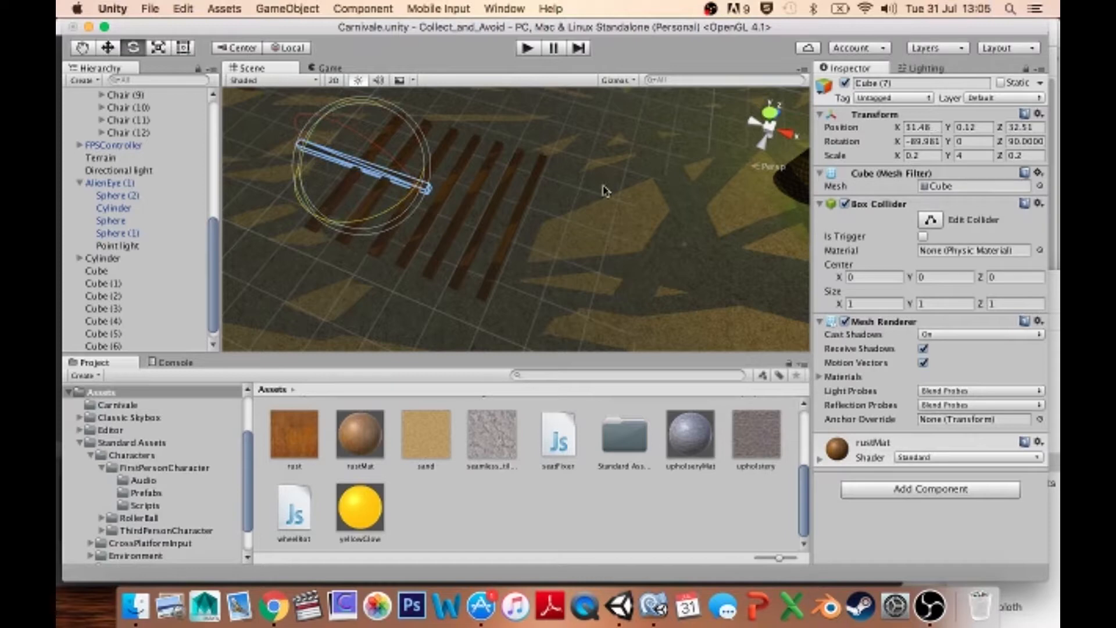
- Centre the crossbar over the row at X about 33.7 and stretch its Y scale to about 4.97 to span all the bars
key("w")
left_click(322, 150)
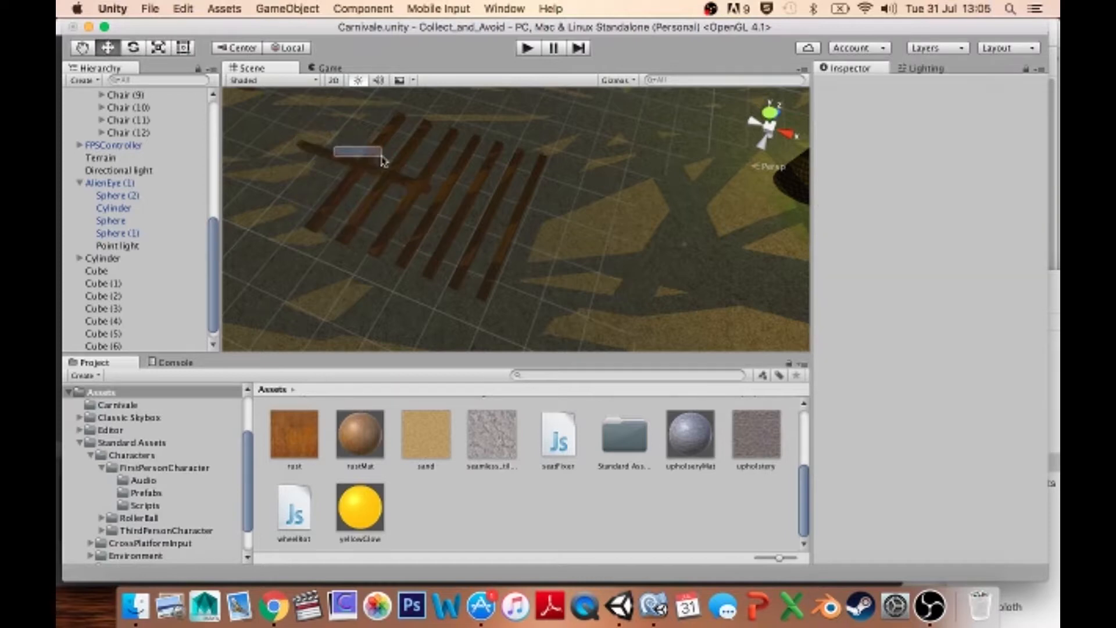
left_click(321, 148)
left_click_drag(313, 149, 373, 170)
key("e")
key("r")
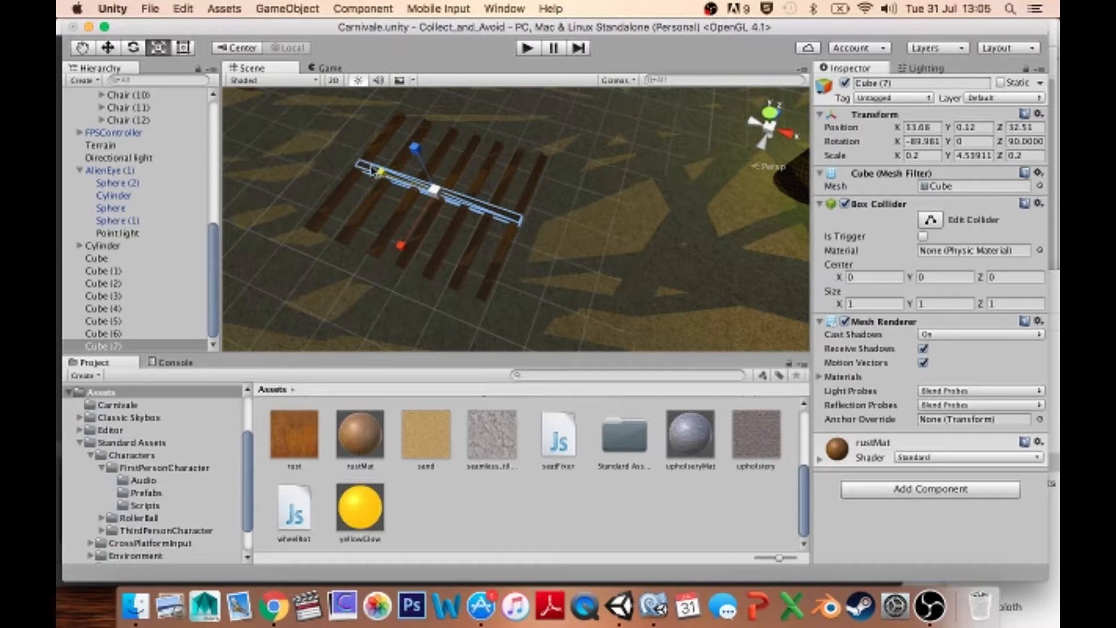
left_click_drag(375, 172, 364, 168)
key("w")
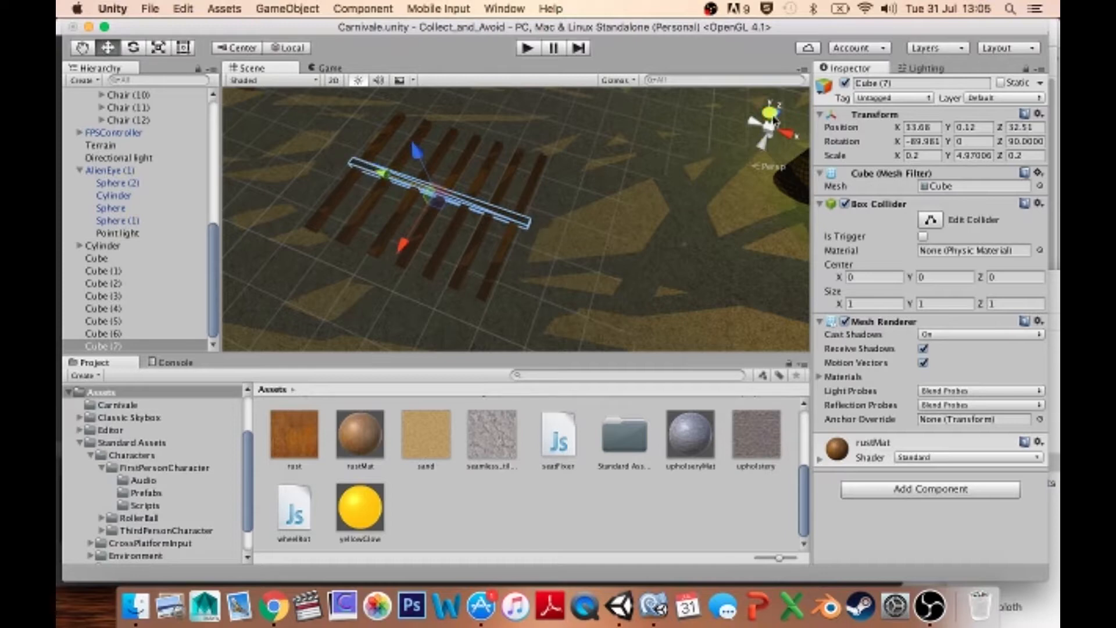
- Shift the crossbar to X about 33.85 and duplicate it, placing one rail near each end of the bars, one at Z about 33.89
left_click(771, 112)
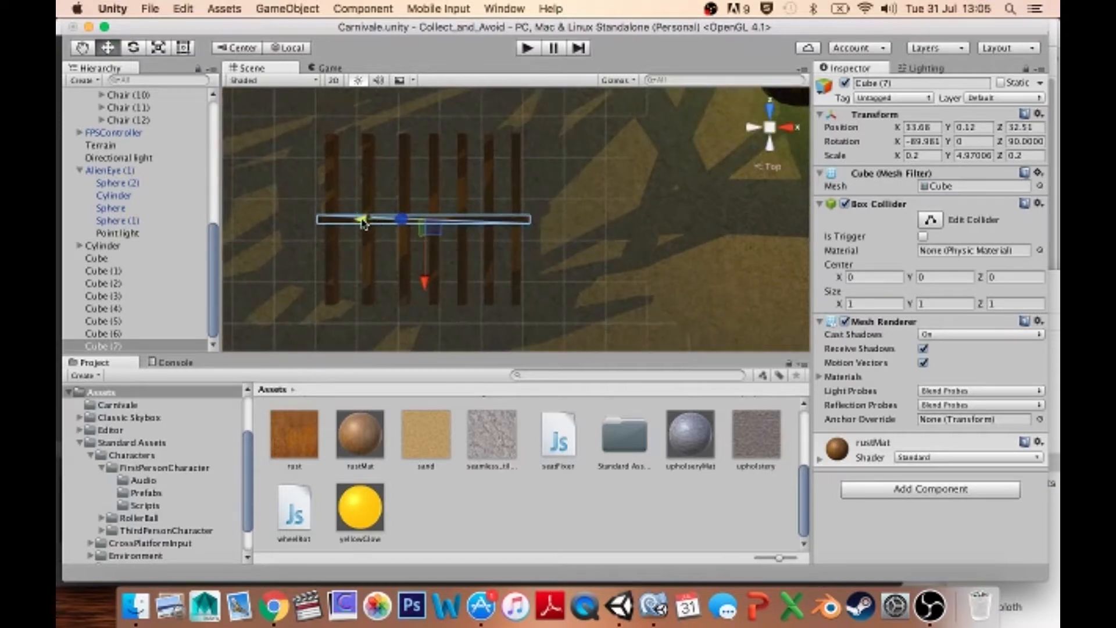
left_click_drag(361, 222, 376, 223)
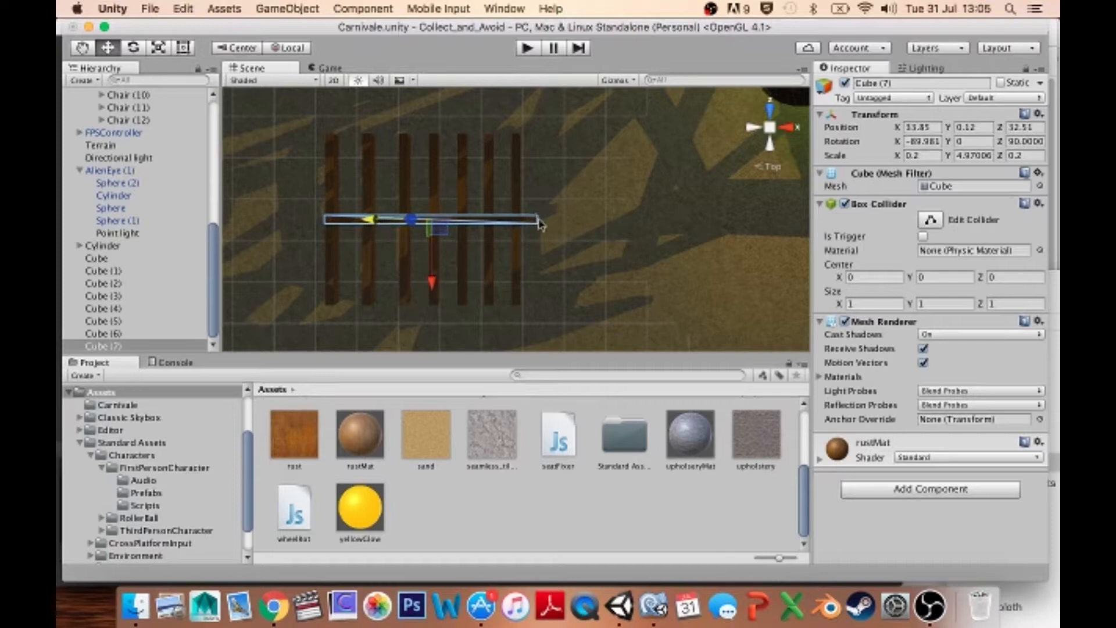
left_click_drag(431, 282, 433, 222)
key("super+d")
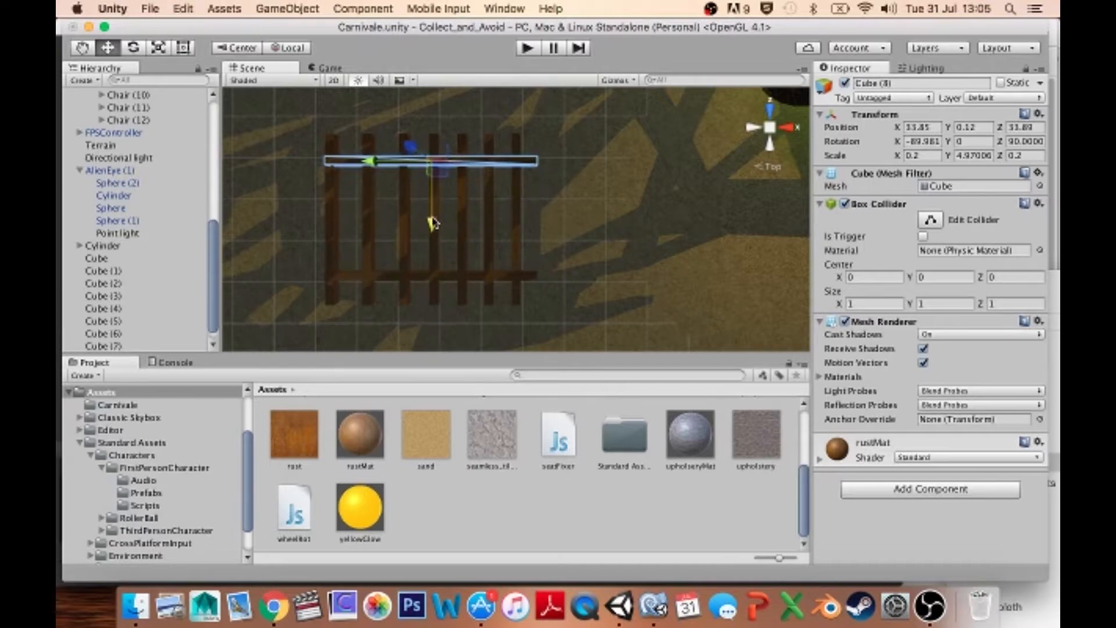
- Create an empty object and centre it within the barred section at X about 33.87
left_click(437, 249)
left_click(292, 8)
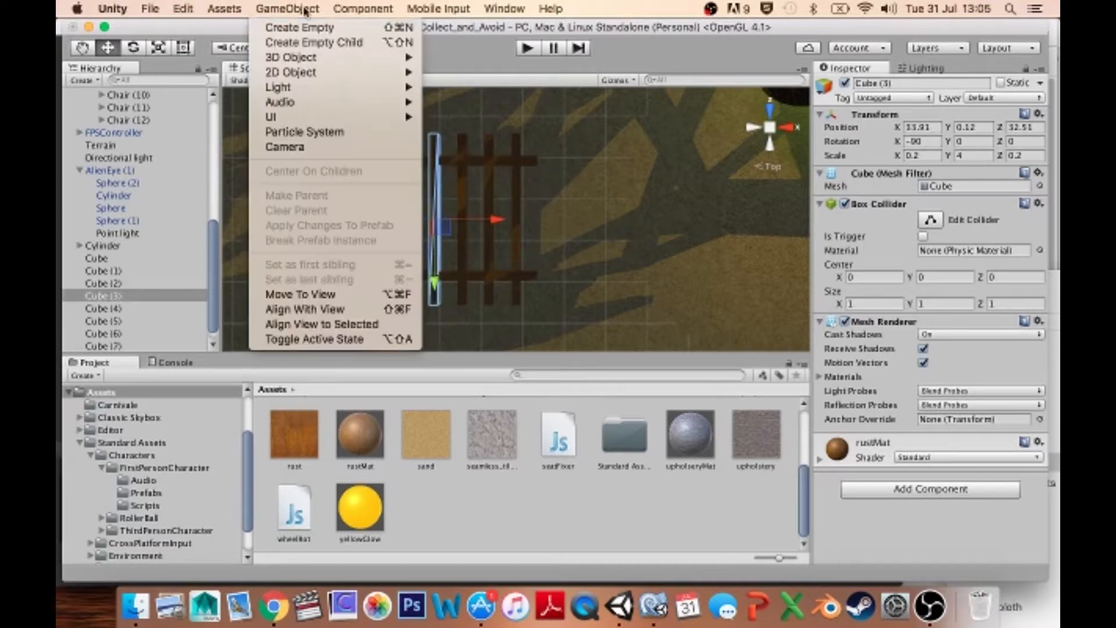
left_click(306, 28)
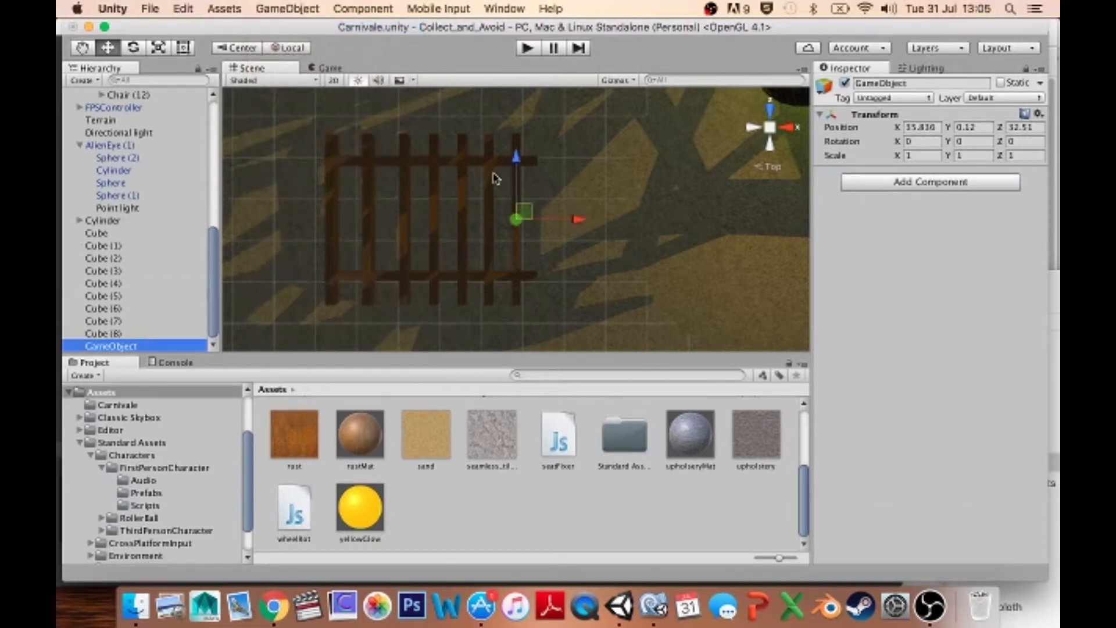
left_click_drag(579, 219, 489, 210)
- Rename the new empty object as fence
left_click_drag(623, 177, 605, 229, "alt")
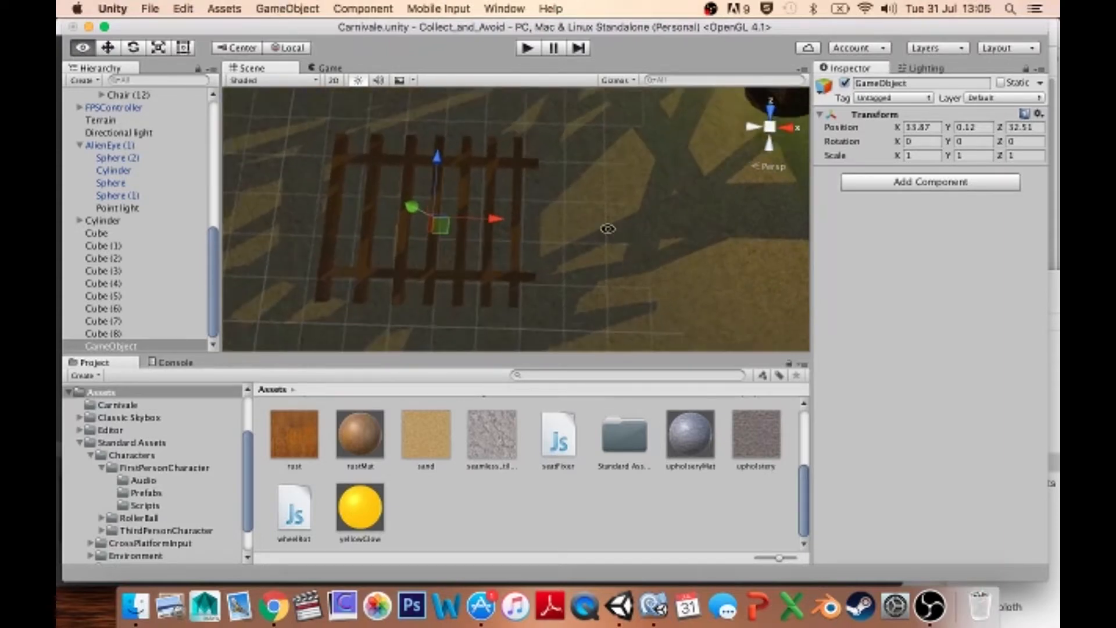
double_click(111, 346)
left_click(119, 346)
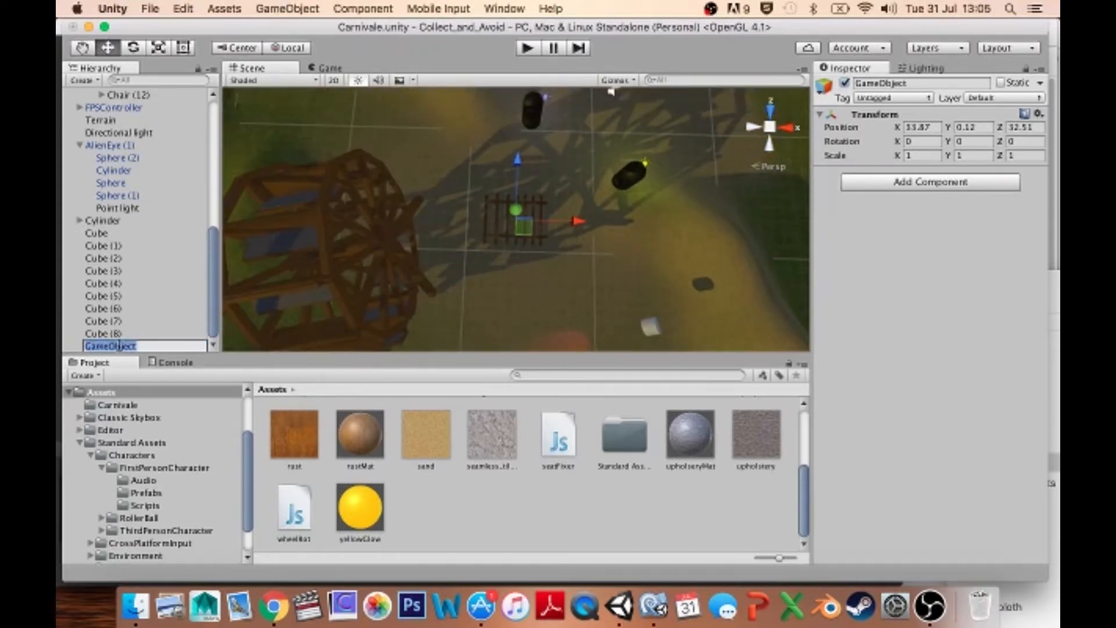
type("fr")
key("Return")
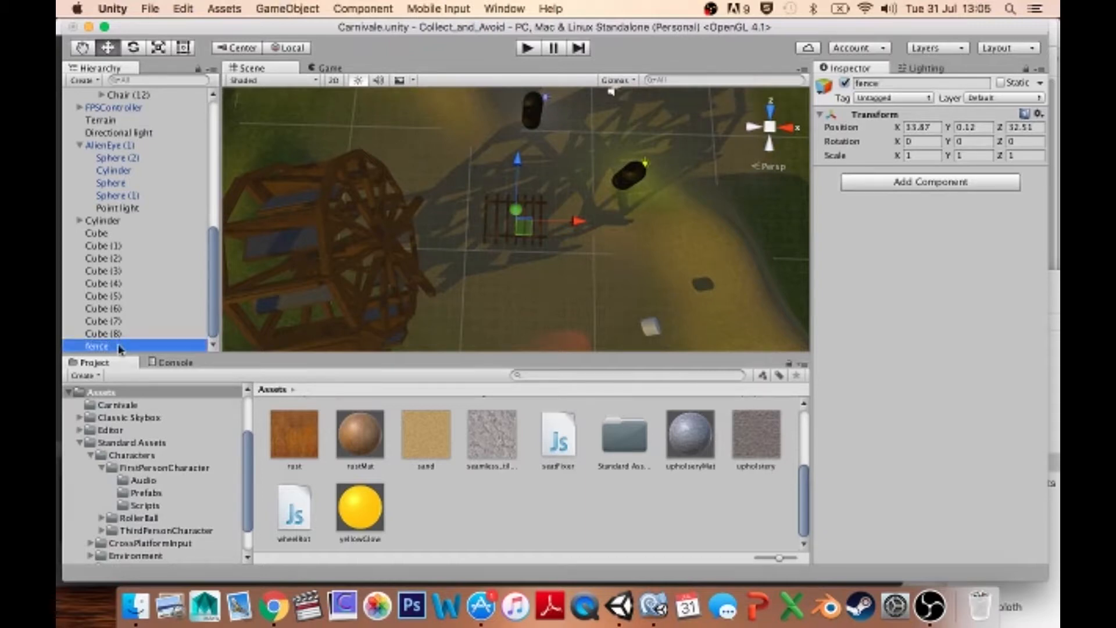
- Parent all the bars and rails, Cube to Cube (8), to fence and save fence as a prefab in the Assets folder
left_click(91, 233)
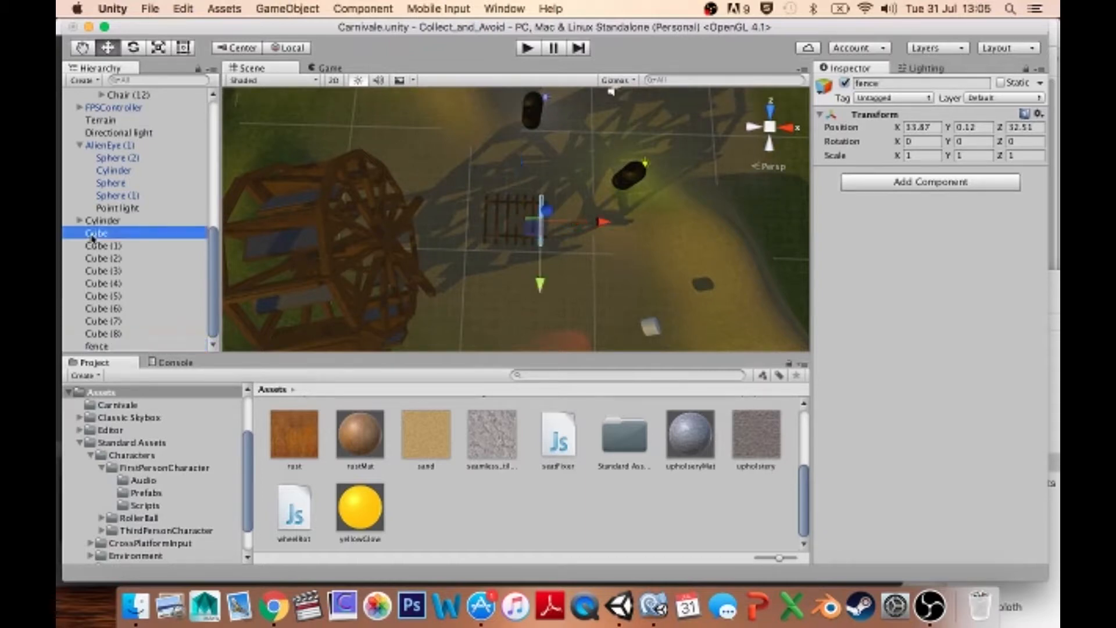
left_click(96, 333, "shift")
left_click_drag(97, 235, 526, 470)
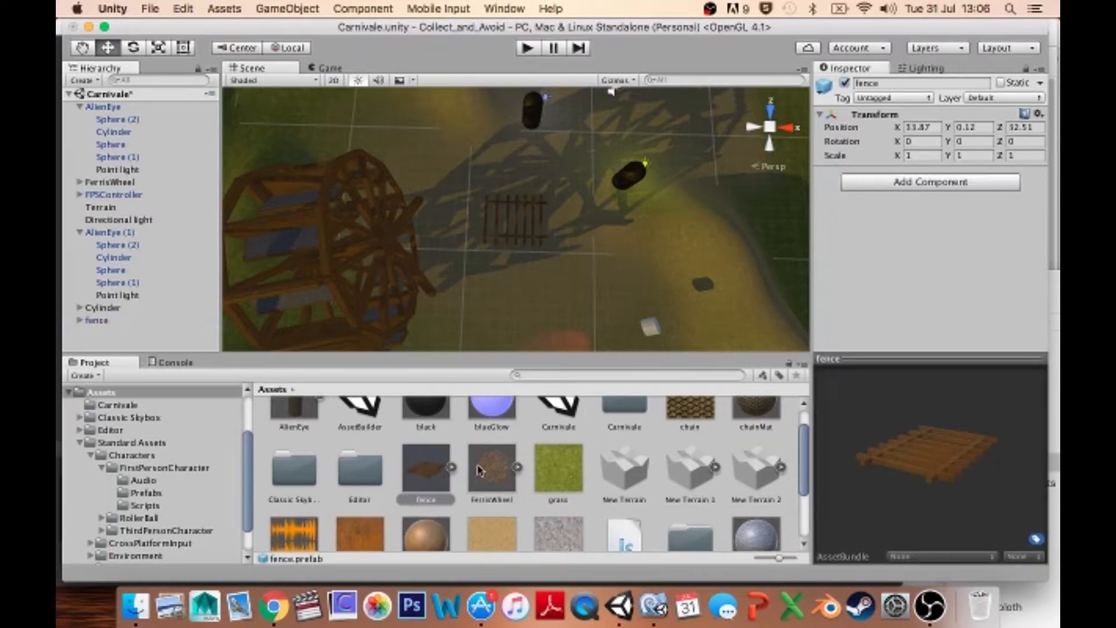
scroll(494, 470, "up", 2)
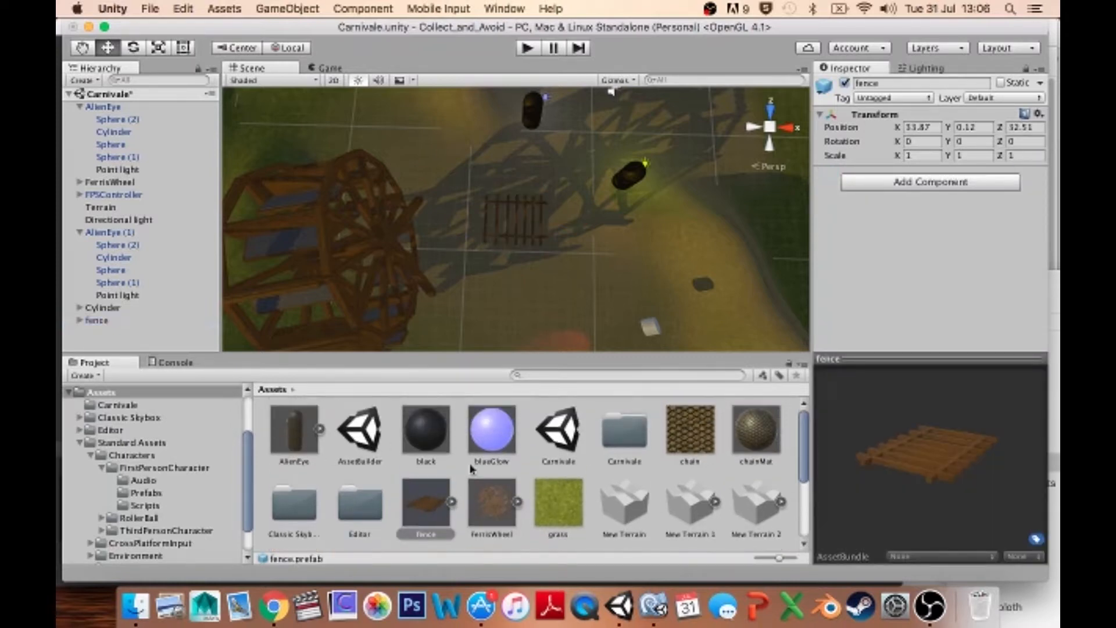
left_click_drag(437, 499, 552, 293)
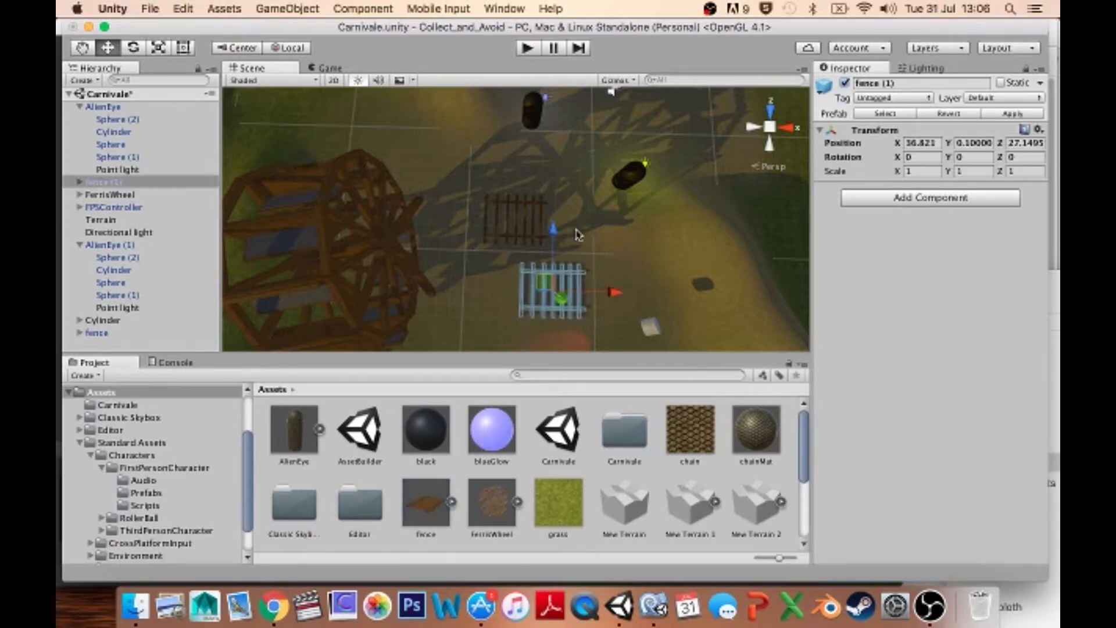
key("super+BackSpace")
- Delete the fence prefab from the Assets folder and set the scene fence's X rotation to 90
left_click(430, 502)
key("super+BackSpace")
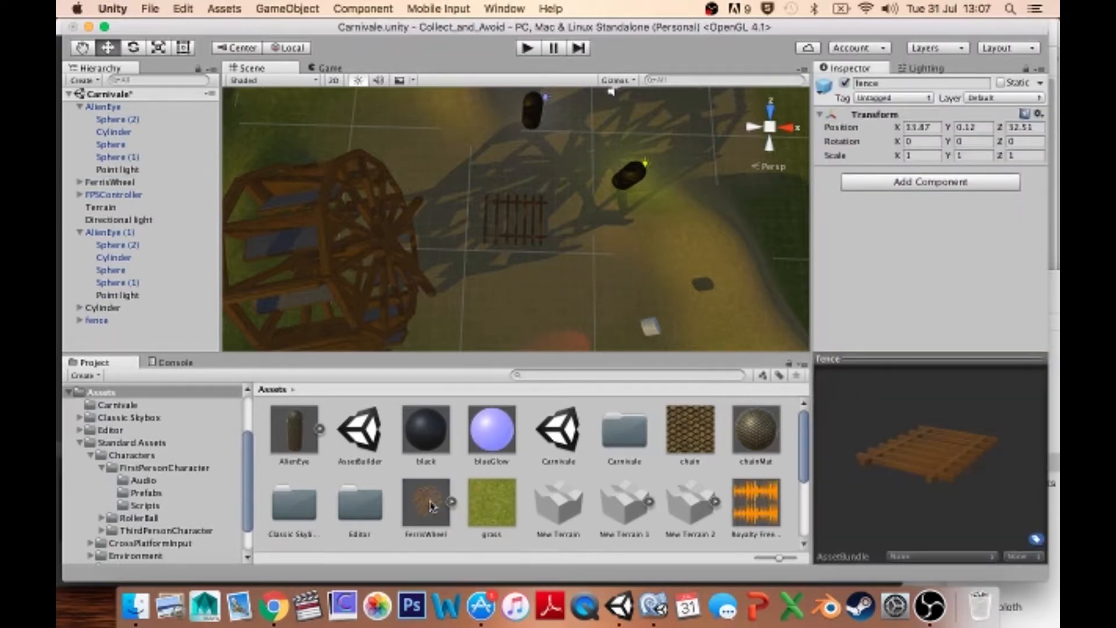
left_click(98, 322)
left_click_drag(572, 263, 244, 59, "alt")
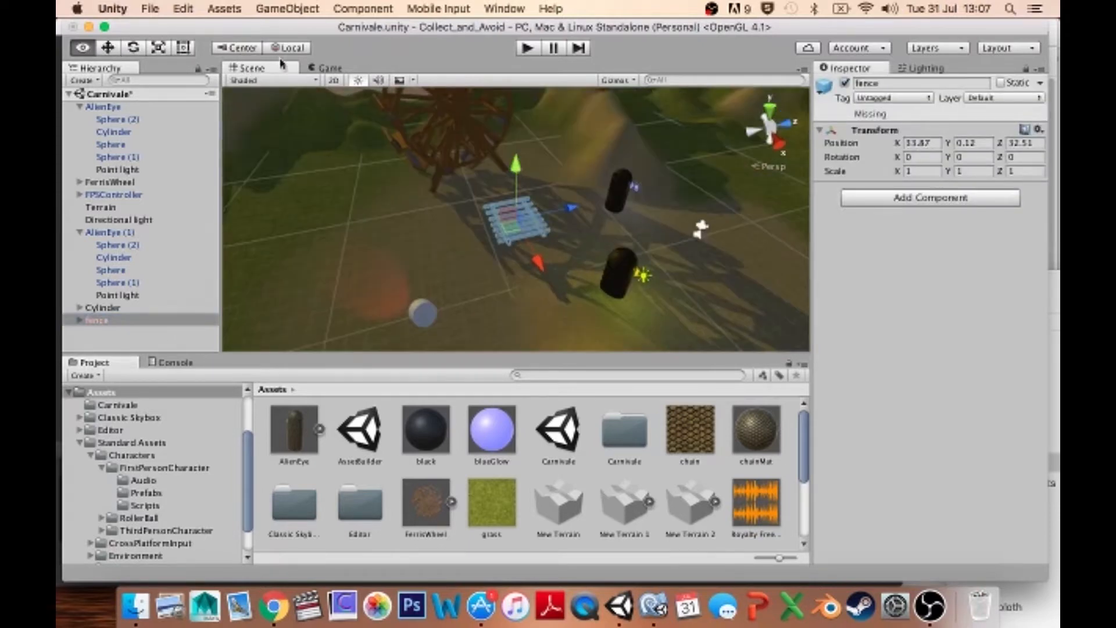
left_click(910, 161)
type("90")
key("Return")
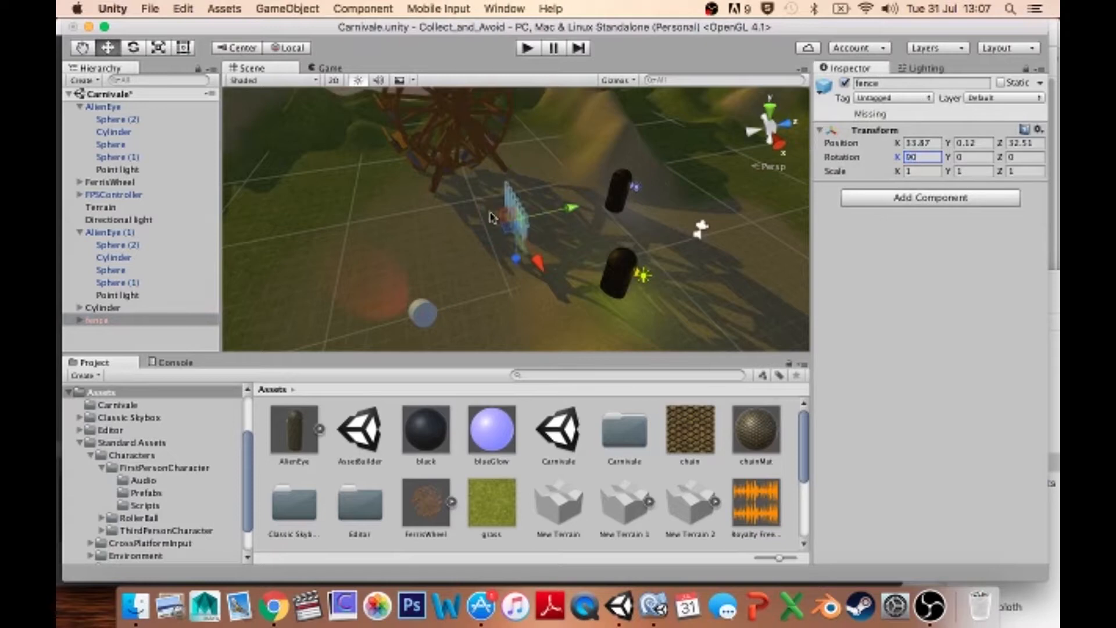
- Raise the upright fence to Y about 1.59 so it stands on the ground, and save it as a new prefab in Assets
left_click_drag(525, 279, 640, 168, "alt")
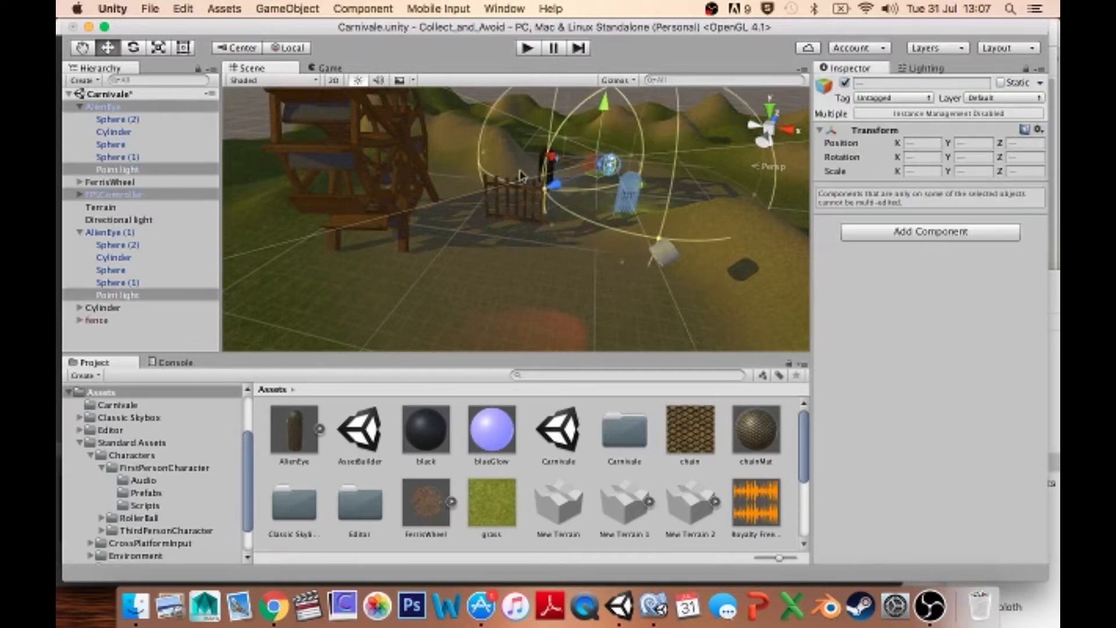
left_click(487, 302)
left_click_drag(552, 232, 593, 186, "alt")
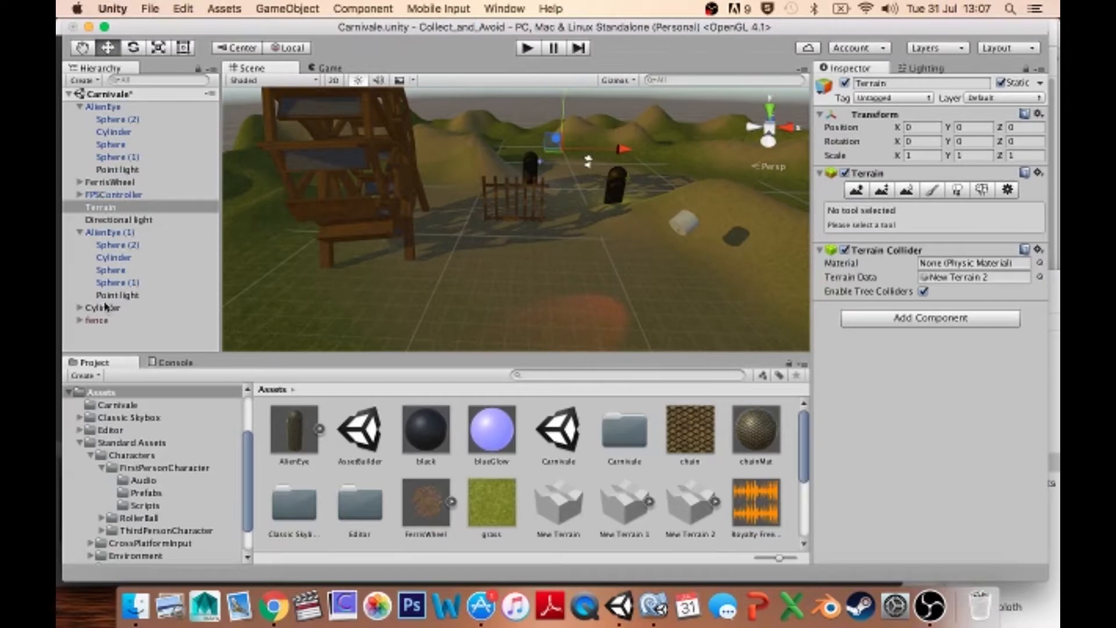
left_click_drag(96, 320, 555, 473)
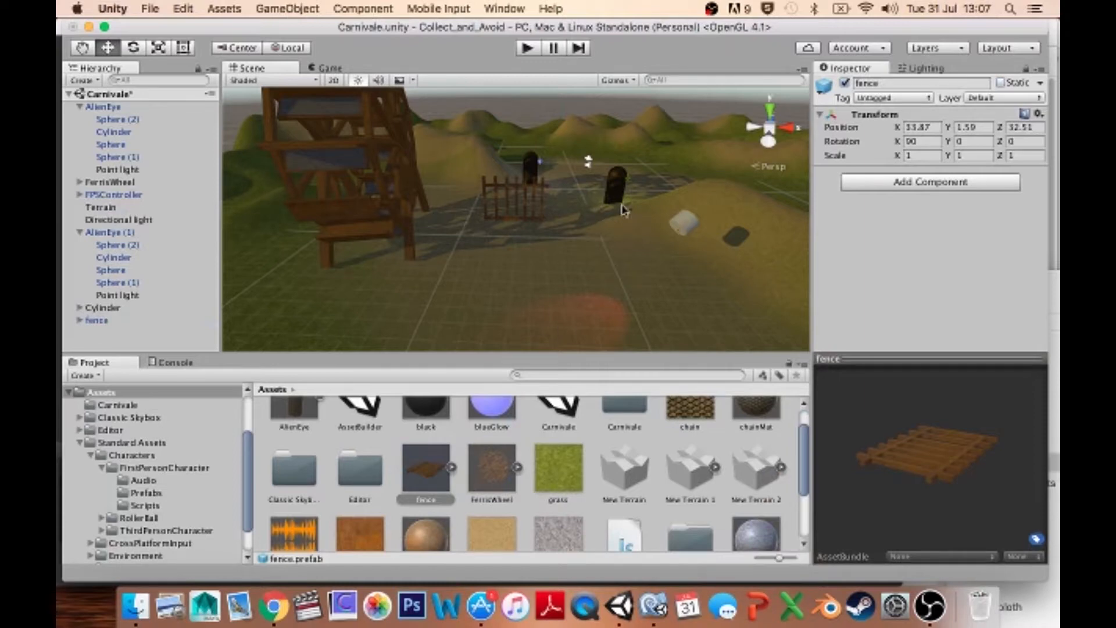
- Turn the fence to a Z rotation of about -32.9 and move it beside the blue-lit AlienEye at X about 32.53, Z about 41.15
left_click_drag(622, 210, 493, 251, "alt")
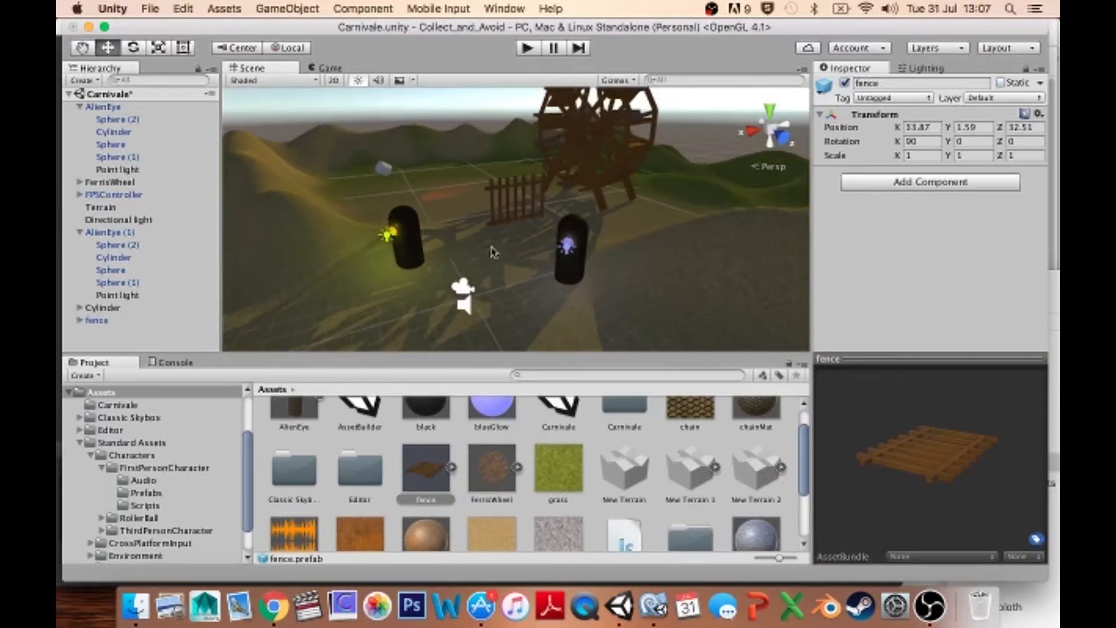
left_click(492, 252)
left_click(287, 48)
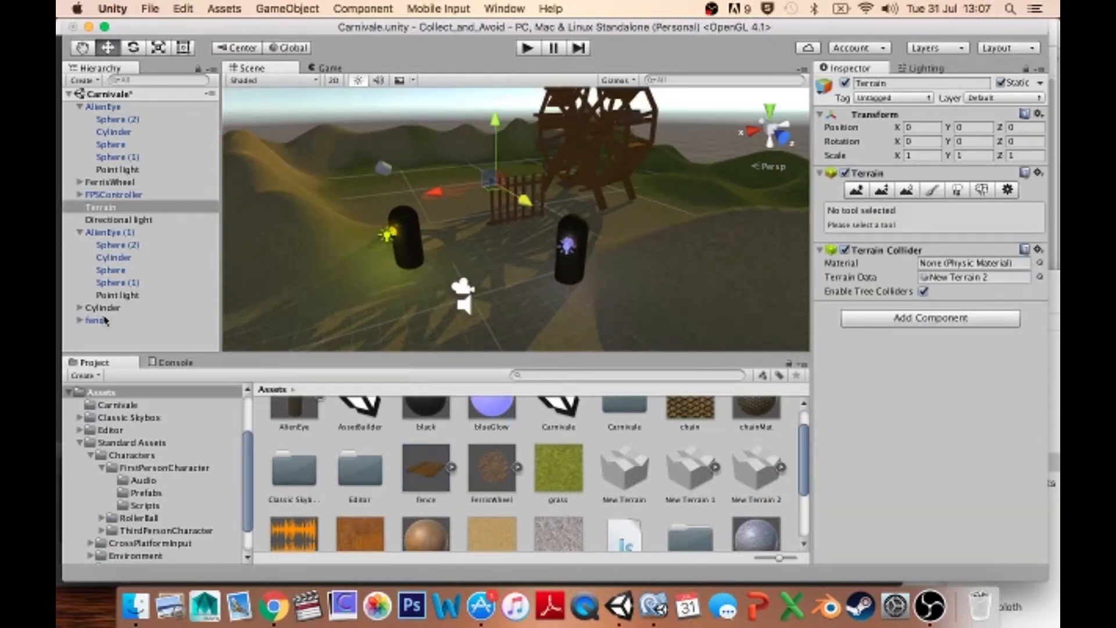
left_click(104, 318)
left_click_drag(547, 220, 245, 423)
key("e")
key("w")
left_click(285, 47)
left_click_drag(333, 261, 359, 260)
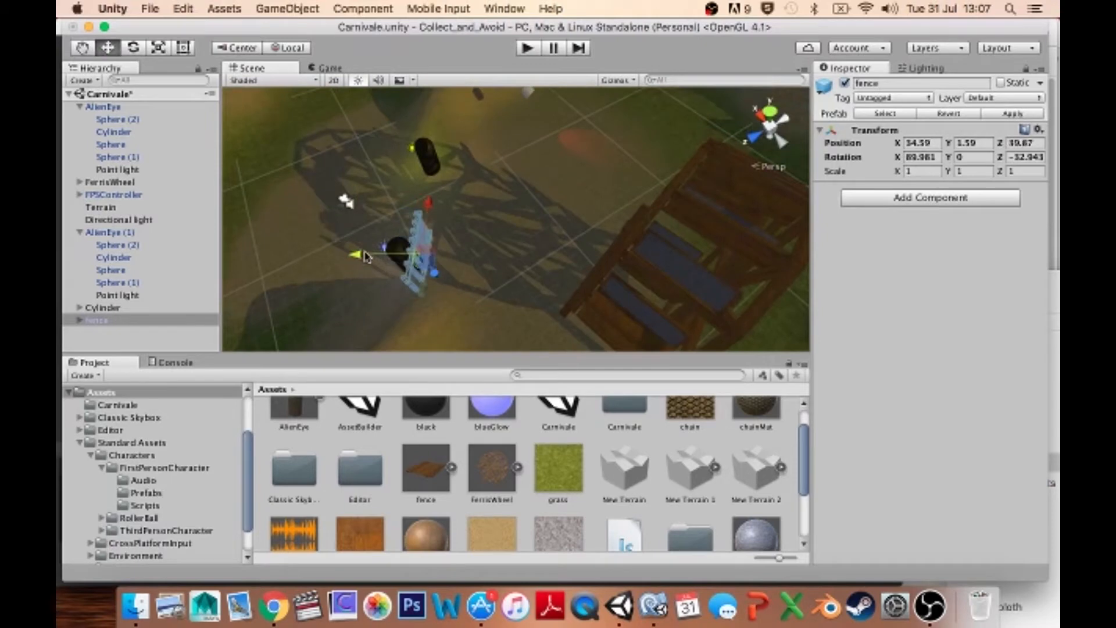
left_click_drag(426, 213, 419, 146)
- Duplicate the fence three times along its length, placing the copies at X about 43.96, 39.88 and 36.65 to form one continuous line
key("super+d")
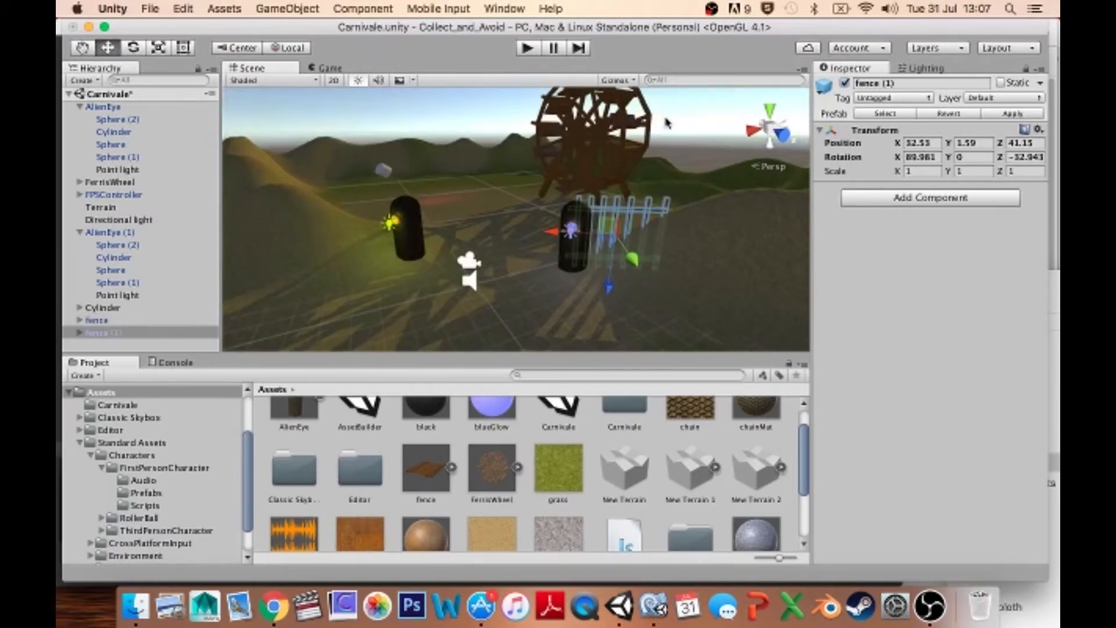
left_click_drag(615, 244, 289, 194)
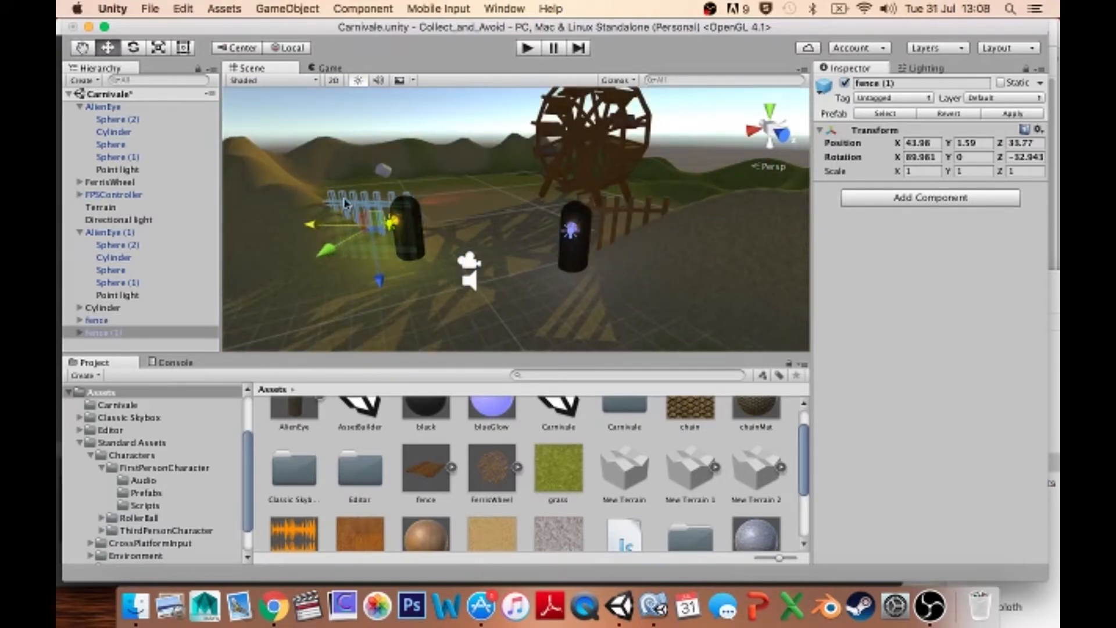
key("super+d")
left_click_drag(326, 229, 410, 240)
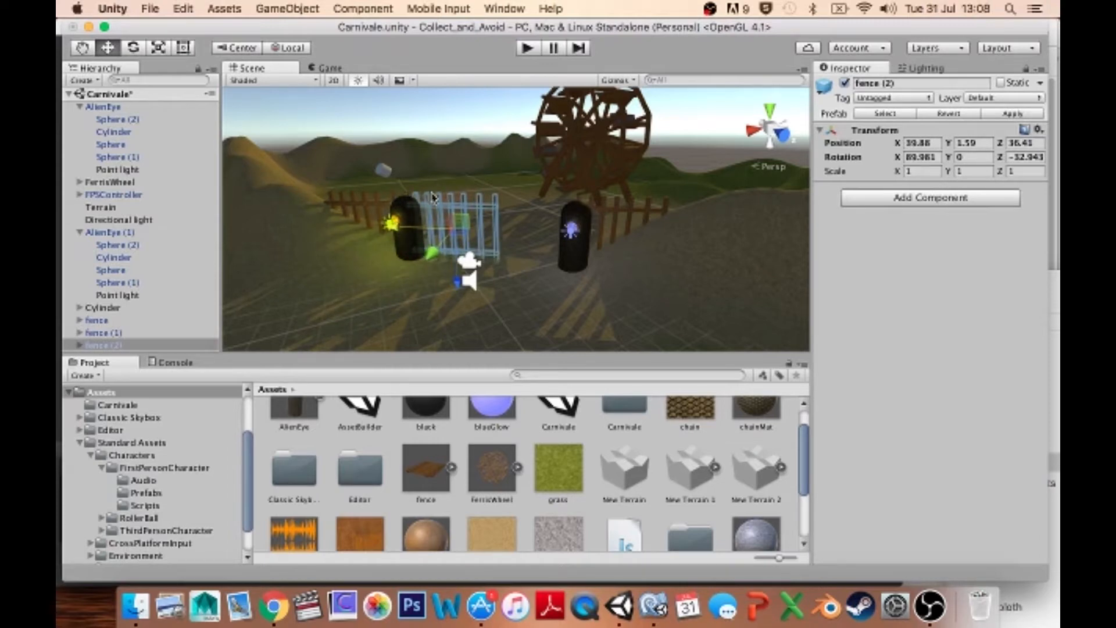
key("super+d")
left_click_drag(488, 242, 558, 244)
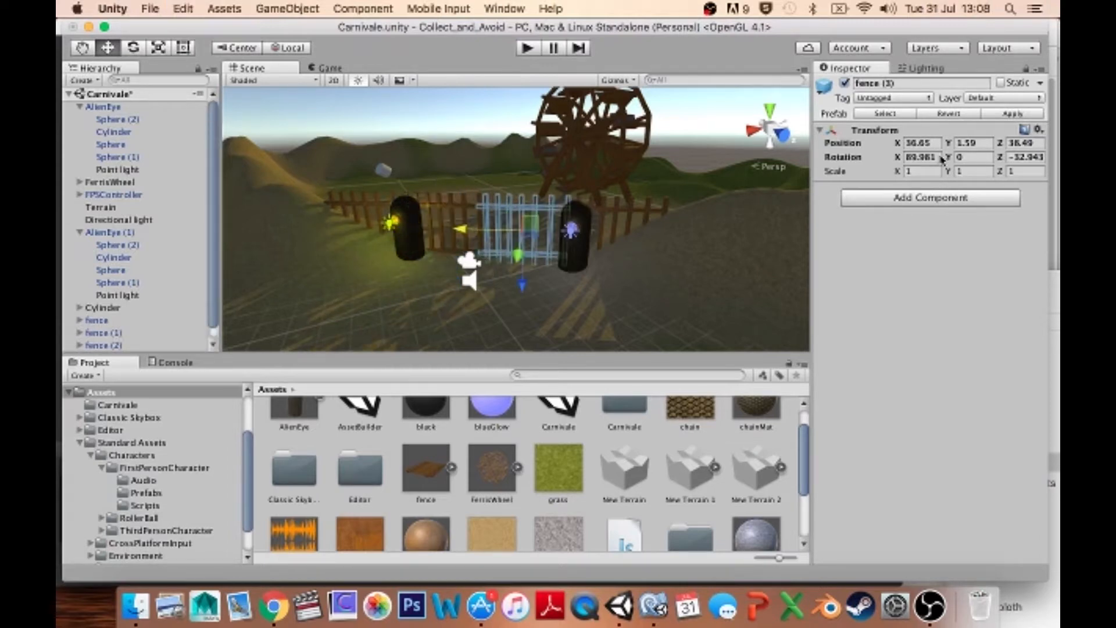
- Lay fence (3) flat with X and Z rotation 0, turn it about 33.7 degrees around Y, and move it to X about 35.47, Z about 36.7
left_click(929, 157)
type("0")
left_click(1034, 155)
type("0")
left_click_drag(552, 189, 411, 349, "alt")
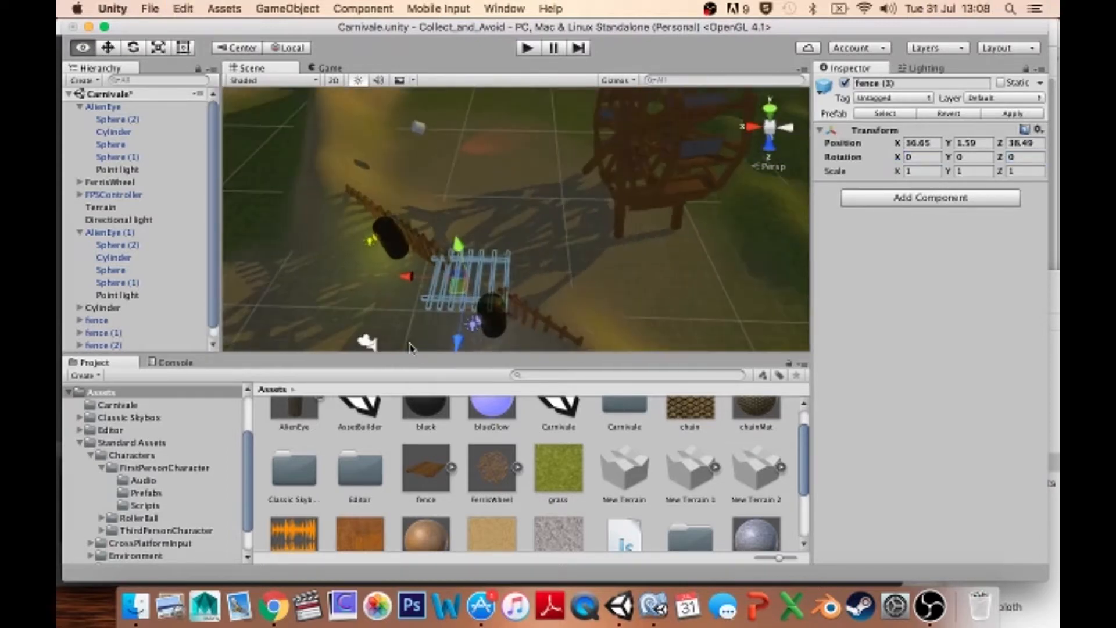
key("e")
left_click_drag(528, 289, 478, 226)
key("w")
- Create an empty object and move it to the end of fence (2) beside the yellow-lit AlienEye, at X 41.17, Y 3, Z 35.59
left_click(486, 243)
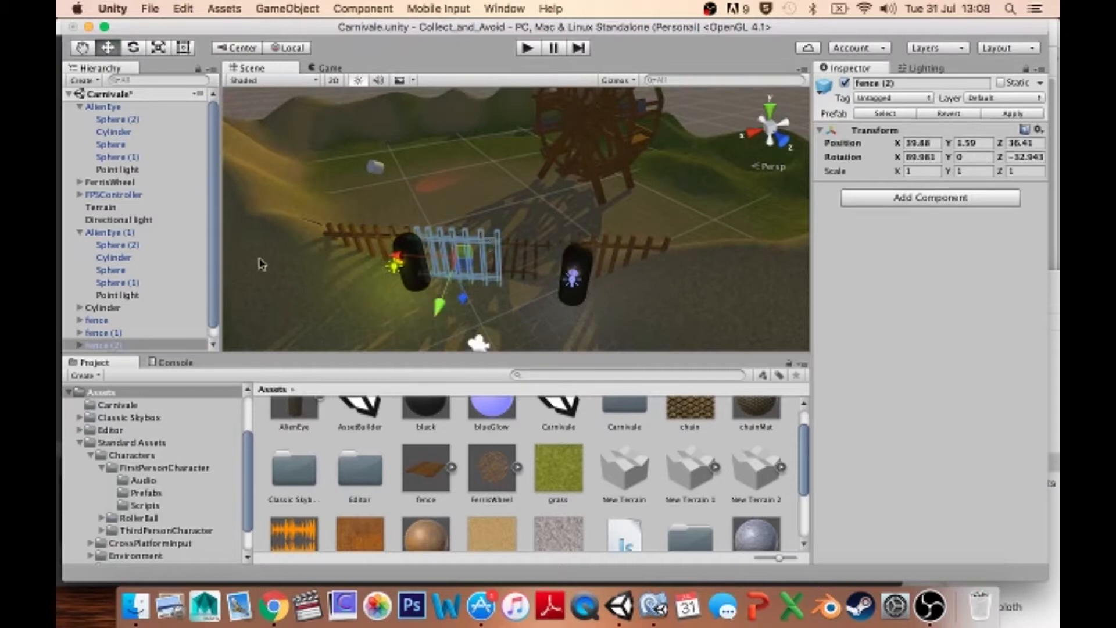
left_click(284, 9)
left_click(299, 30)
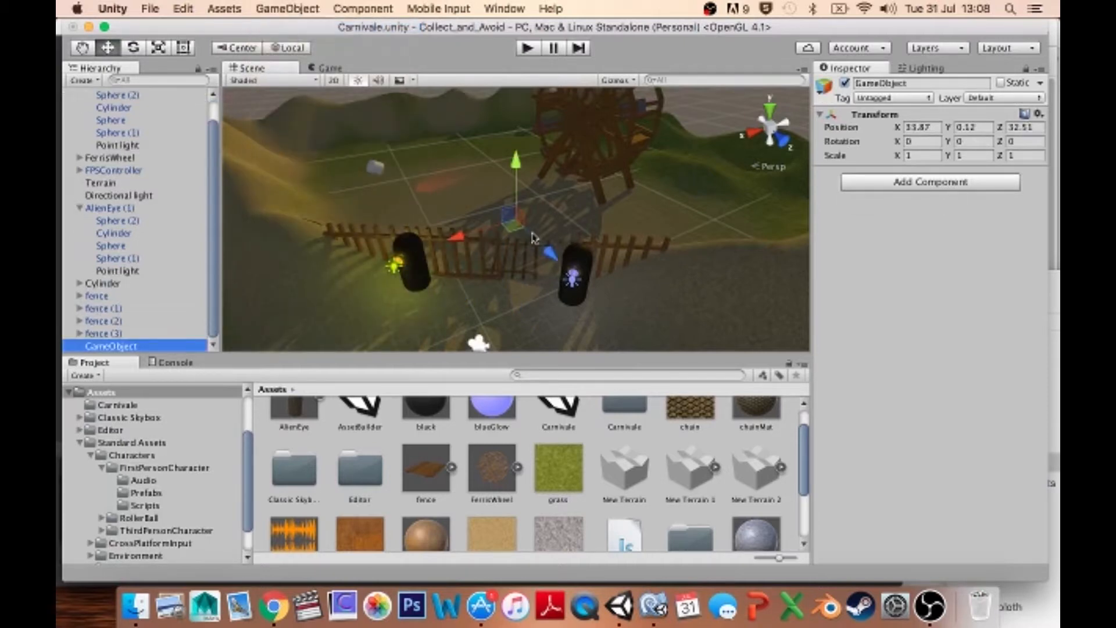
left_click(286, 47)
left_click_drag(555, 263, 432, 307)
left_click_drag(436, 308, 395, 141, "alt")
left_click_drag(357, 176, 396, 249)
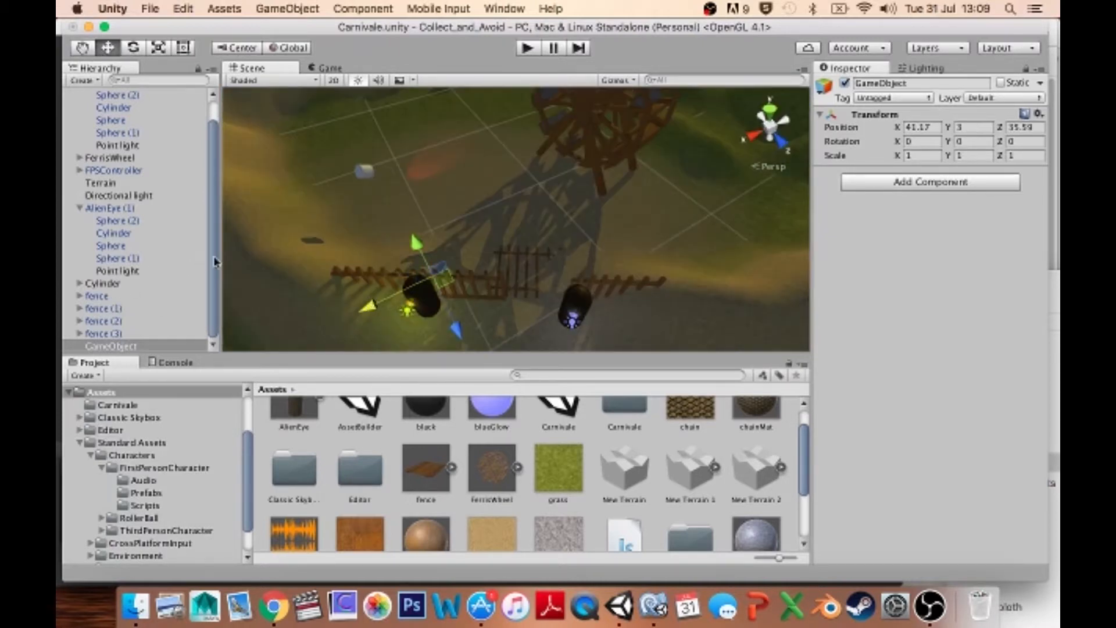
- Rename the empty object as fenceHinge and parent fence (2) to it
left_click(103, 334)
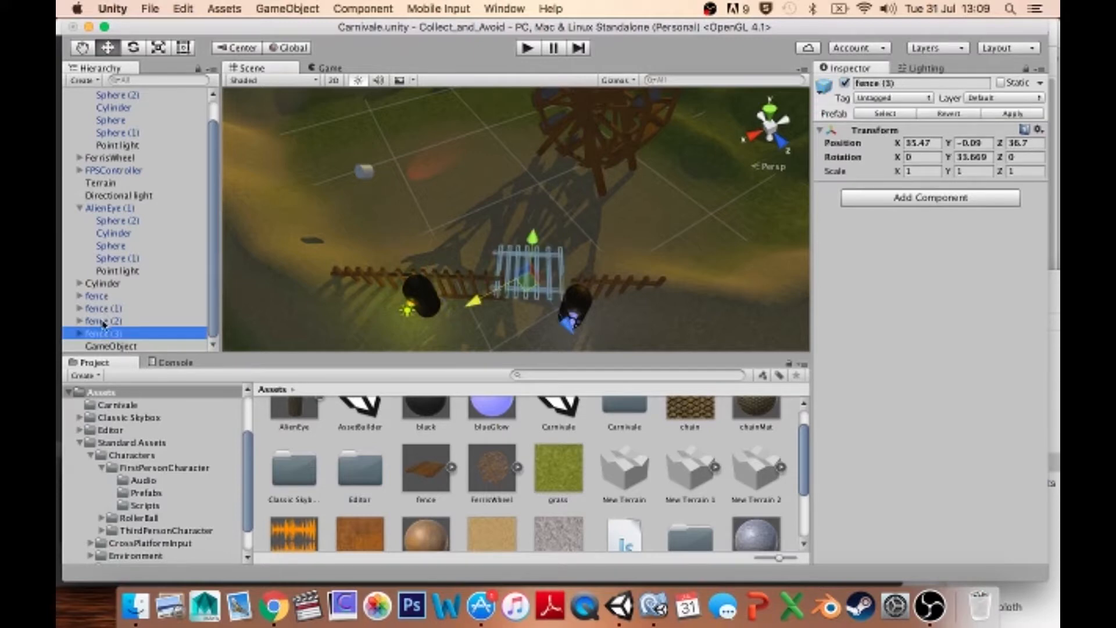
left_click(103, 321)
left_click(111, 346)
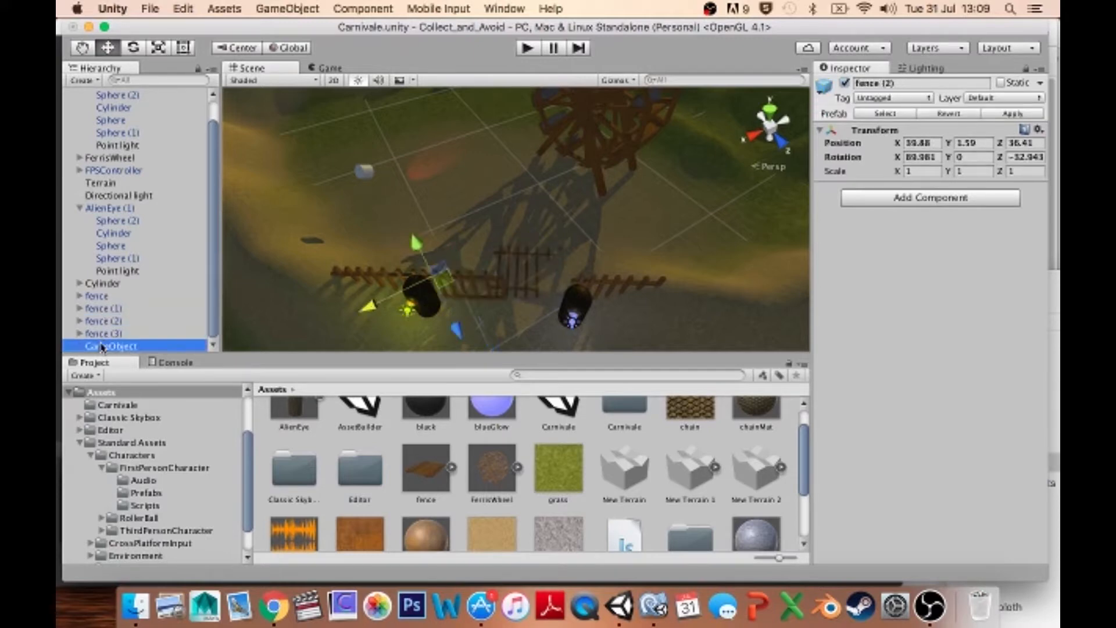
key("Return")
type("fenceHinge")
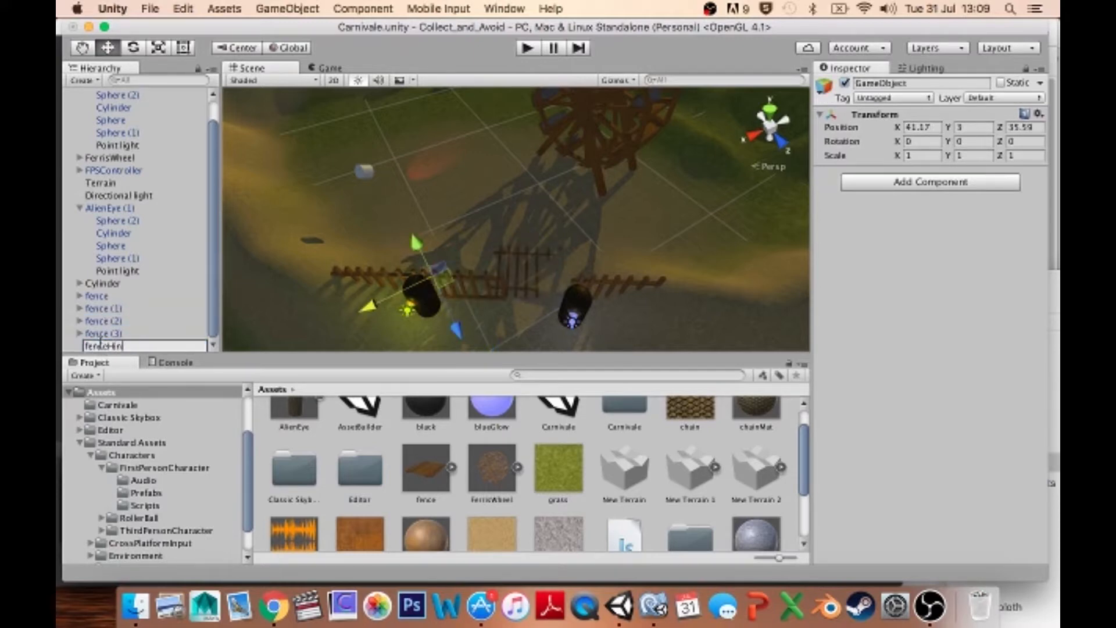
key("Return")
left_click_drag(102, 324, 119, 346)
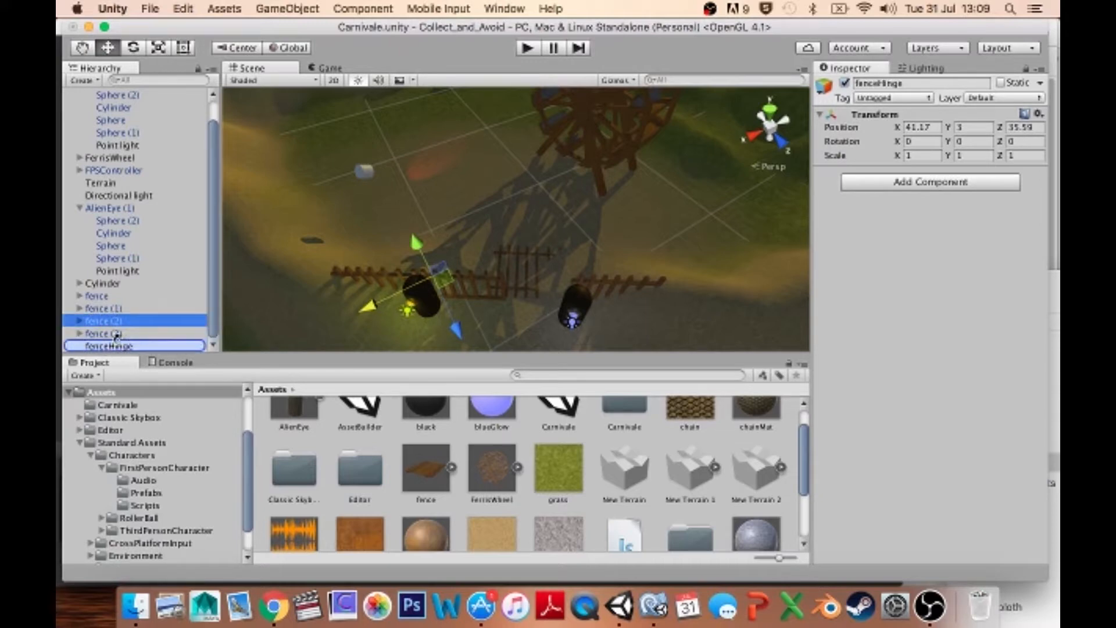
- Set the handle position to Pivot and swing fenceHinge to a rotation of about X -25.1, Y -41.4, Z 13
left_click(108, 334)
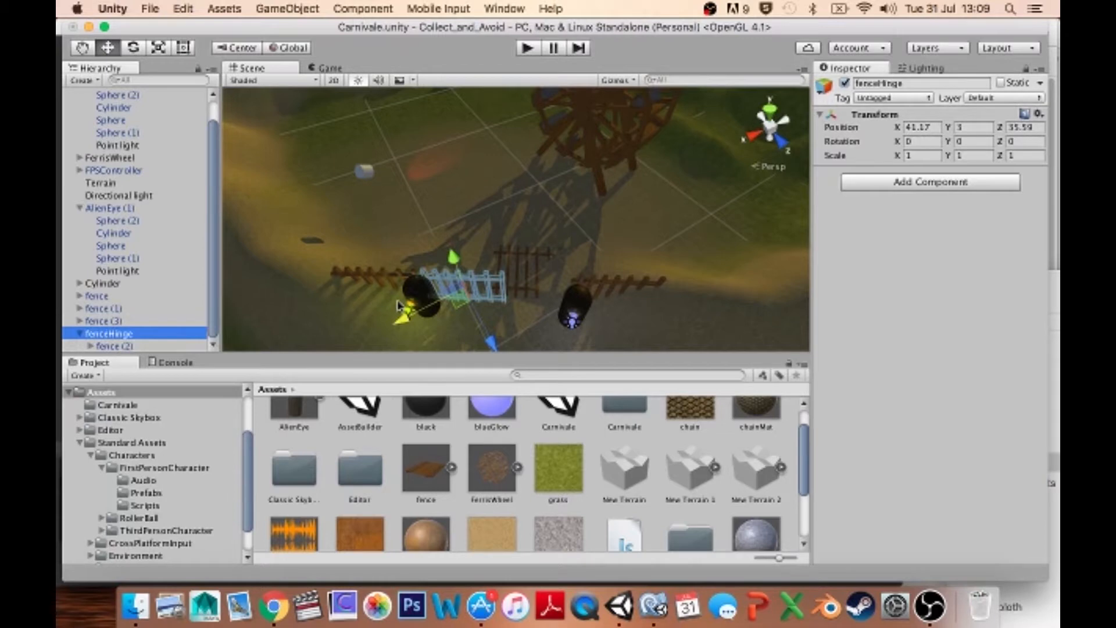
left_click(233, 48)
key("e")
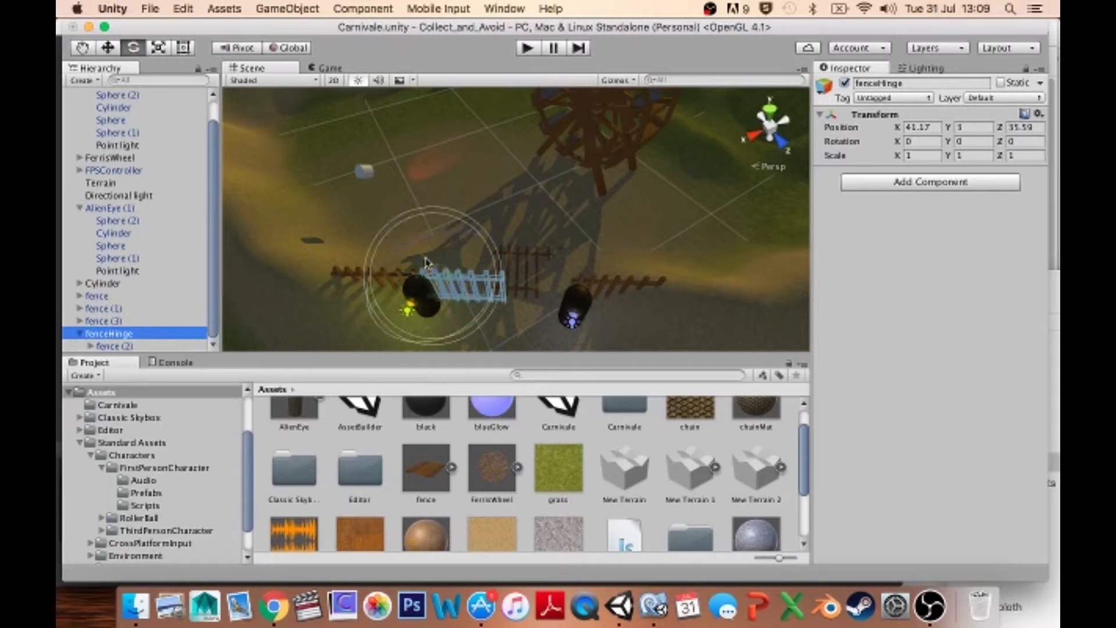
left_click_drag(482, 321, 501, 232)
left_click_drag(501, 232, 518, 90, "alt")
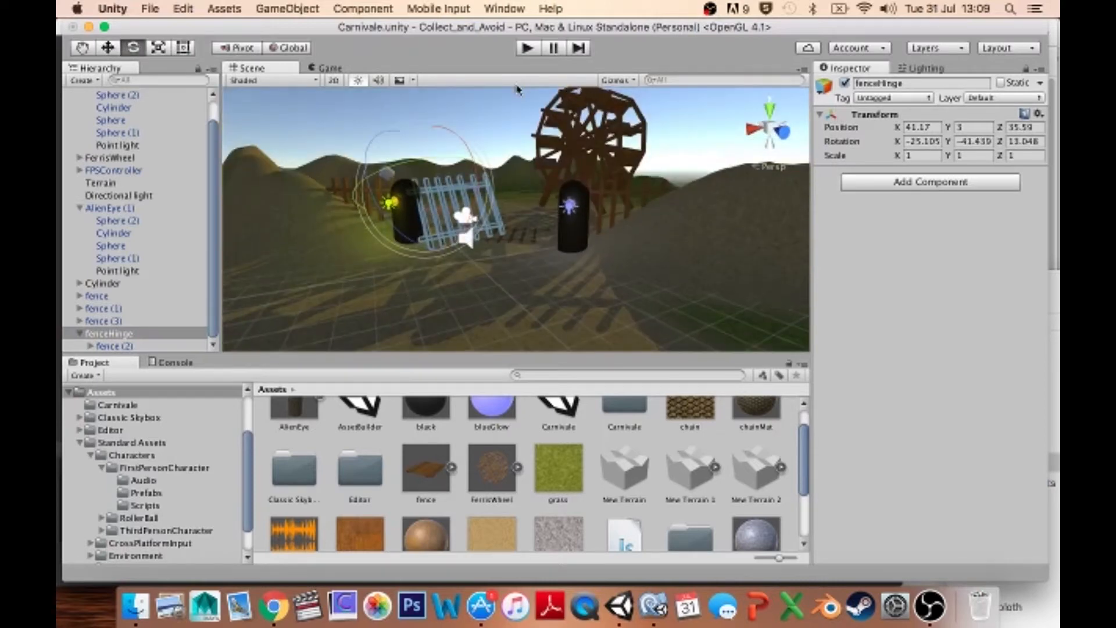
- Adjust fenceHinge's rotation to about X 5.2, Y -50.3, Z 12.5 so the gate stands open beside the yellow-lit AlienEye
key("2")
left_click_drag(598, 227, 487, 226, "alt")
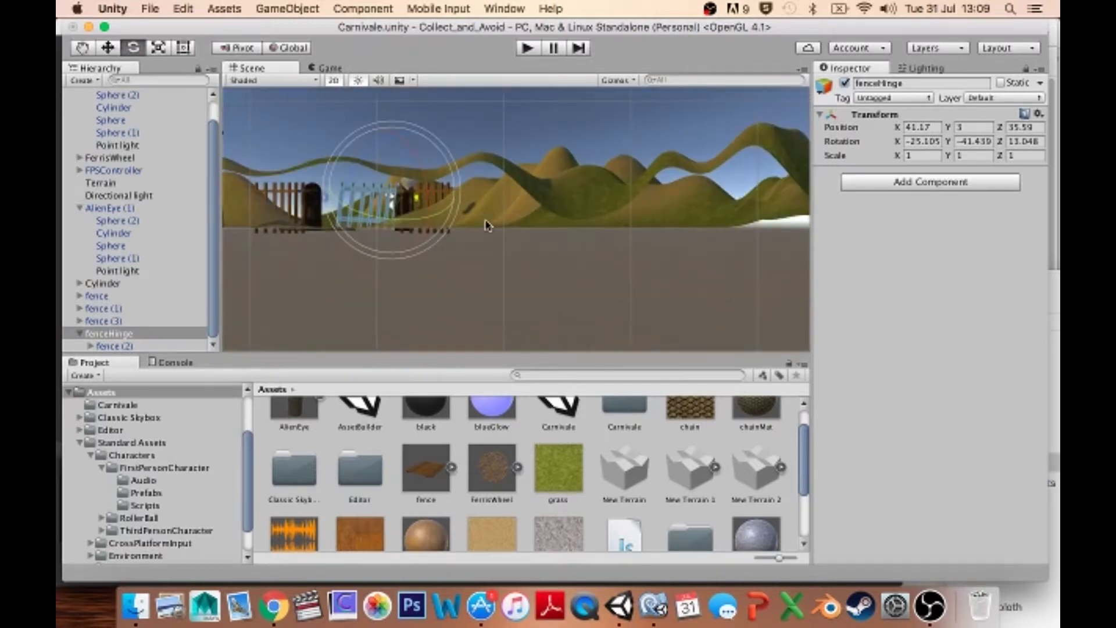
left_click(335, 81)
mouse_move(532, 247)
left_mouse_down()
mouse_move(526, 225)
mouse_move(529, 268)
left_mouse_up()
left_click_drag(526, 266, 480, 378, "alt")
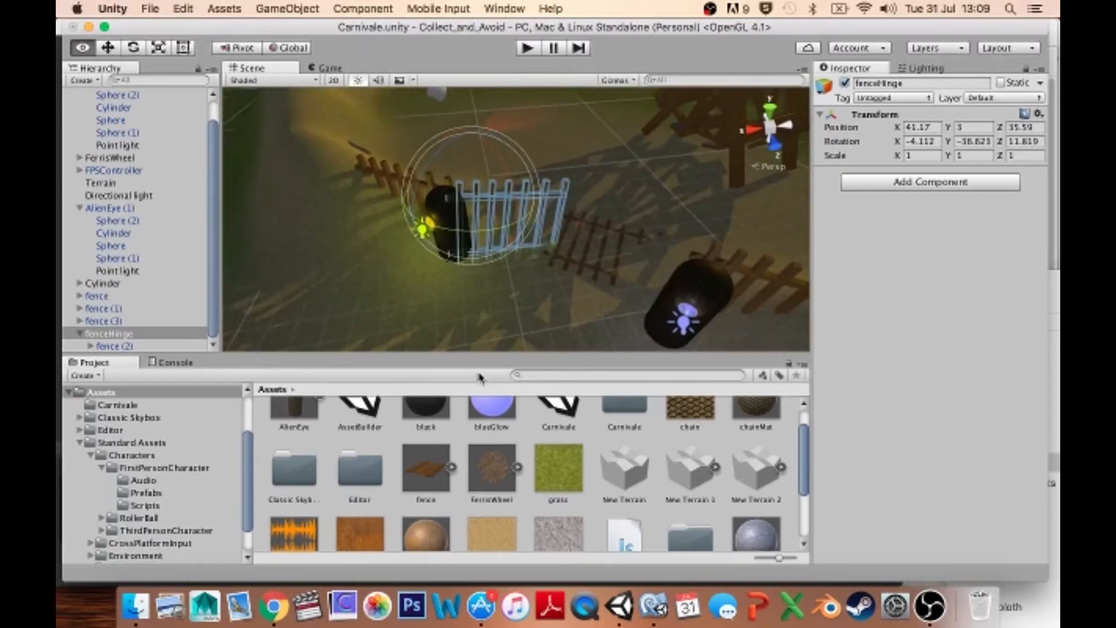
left_click_drag(495, 233, 470, 189)
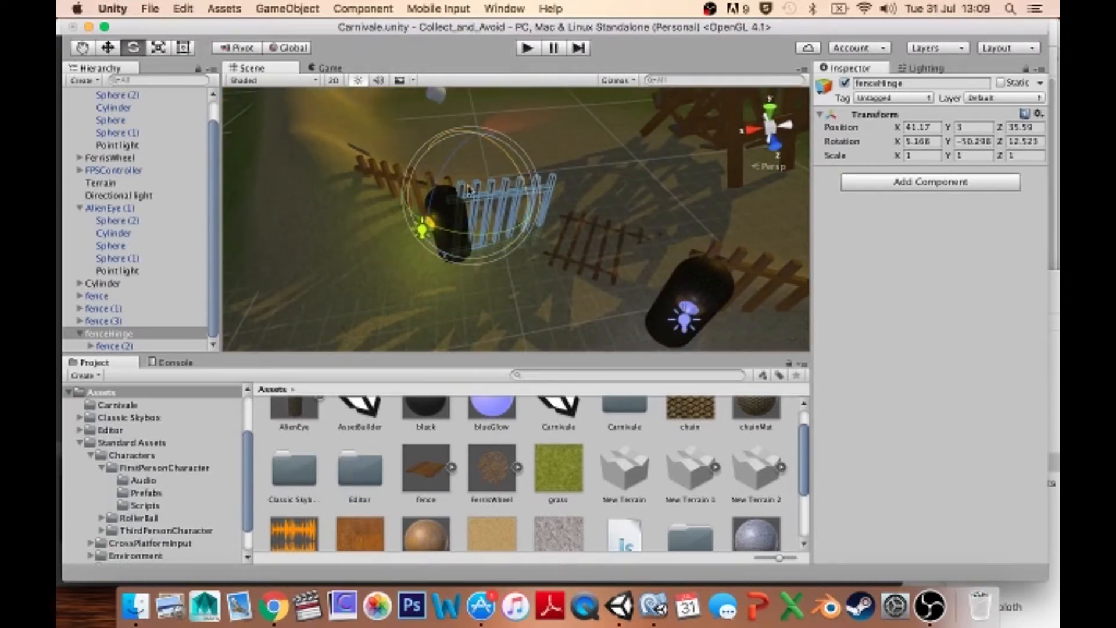
left_click(646, 192)
left_click_drag(646, 191, 352, 331, "alt")
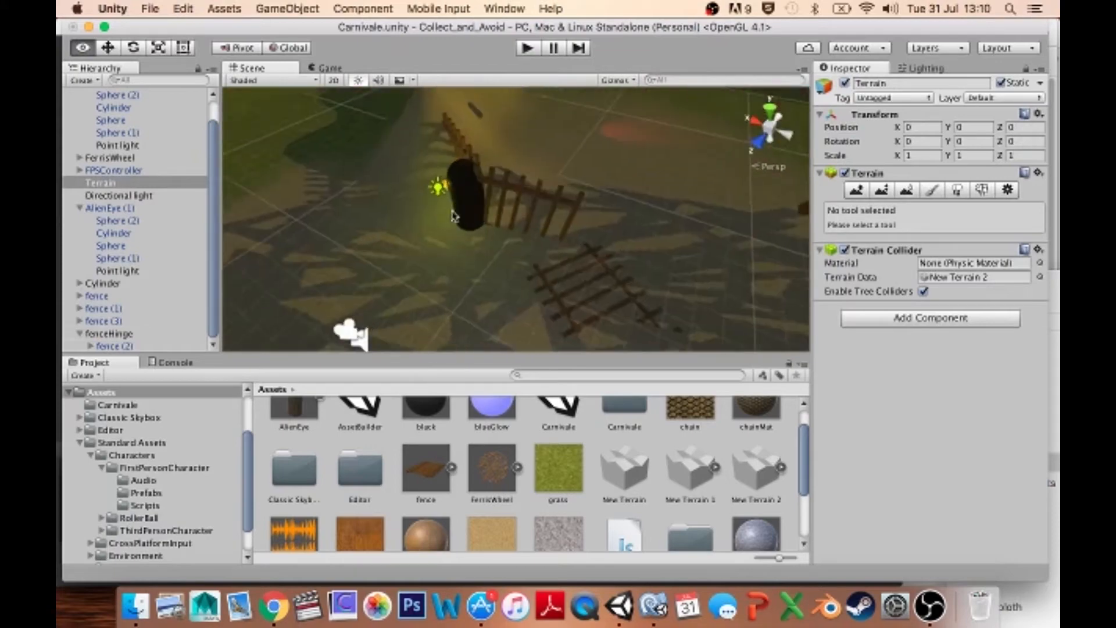
left_click_drag(455, 216, 710, 80, "alt")
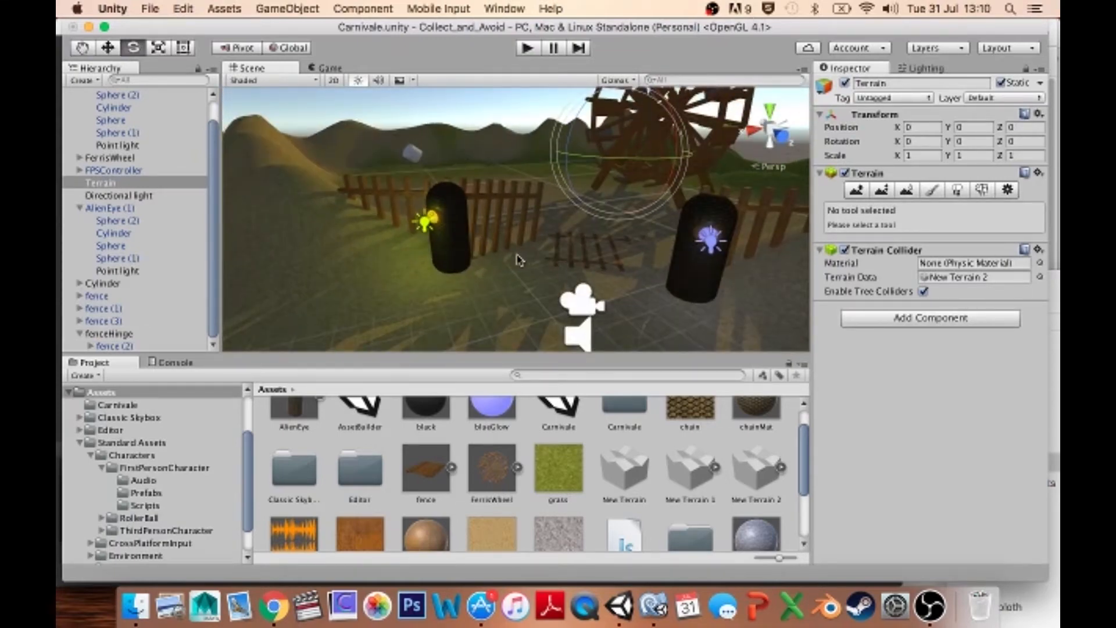
- Apply rustMat to the floating spotlight cylinder beyond the fence
left_click(413, 155)
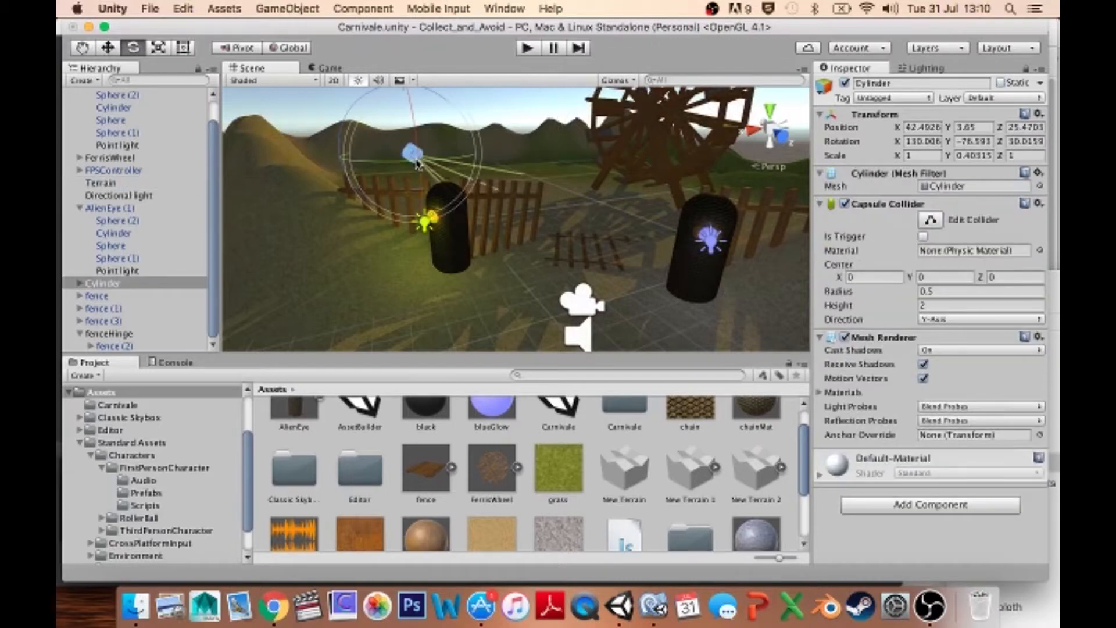
key("f")
left_click_drag(418, 532, 904, 539)
- Create a cylinder at the spotlight's position, scale it to about 0.47 × 1.68 × 0.47, and lower it to Y 1.92 as a post
left_click(297, 14)
mouse_move(348, 57)
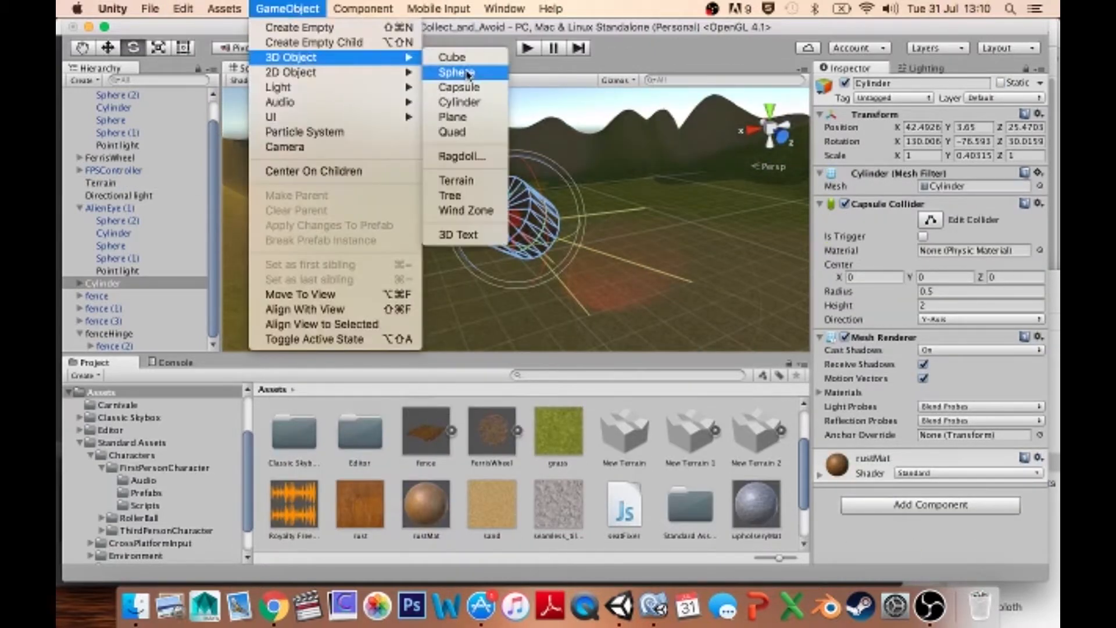
left_click(461, 103)
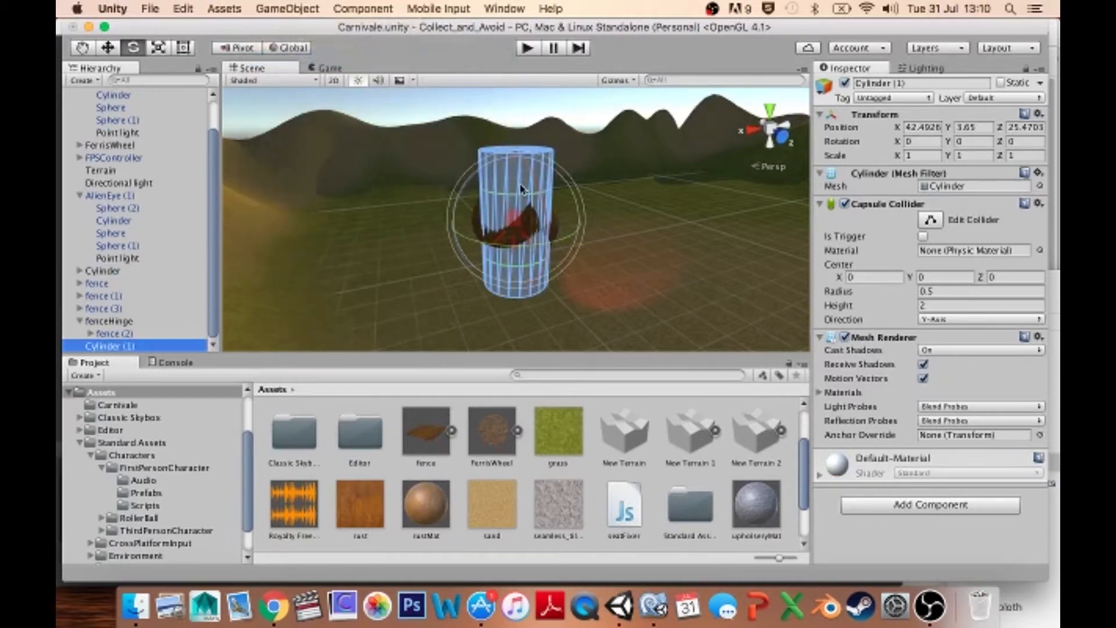
key("r")
left_click_drag(518, 220, 498, 225)
left_click_drag(517, 156, 516, 260)
key("w")
scroll(589, 276, "down", 3)
left_click_drag(589, 276, 425, 165, "alt")
key("t")
key("e")
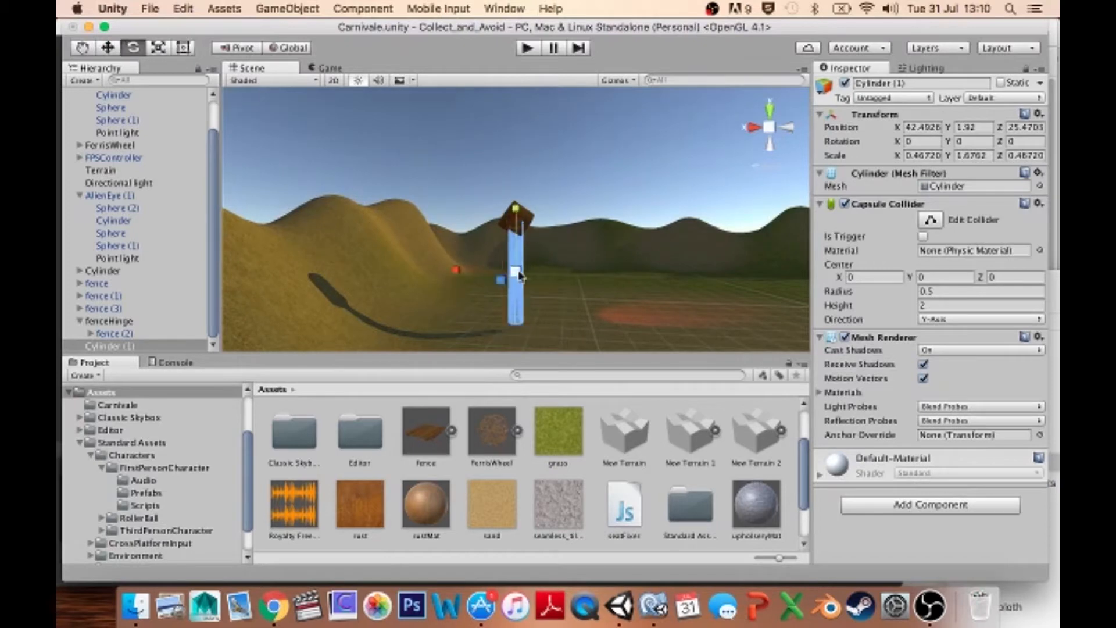
- Refine the post's scale to about 0.40 × 1.94 × 0.40 and shift it slightly down and sideways beneath the spotlight cylinder
key("r")
left_click_drag(516, 271, 505, 274)
key("w")
key("r")
key("w")
mouse_move(517, 213)
left_mouse_down()
mouse_move(516, 193)
mouse_move(516, 217)
left_mouse_up()
left_click_drag(459, 277, 456, 278)
- Try to parent the spotlight cylinder to the post cylinder
left_click_drag(106, 347, 111, 284)
left_click(105, 273)
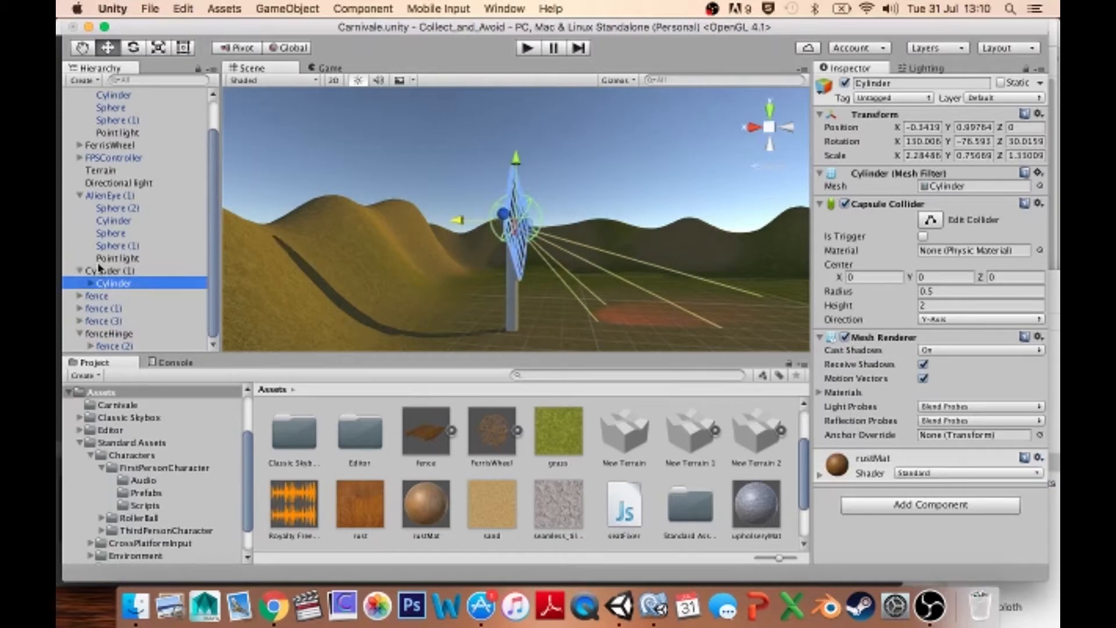
left_click(99, 268)
key("super+z")
key("super+z")
- Create an empty object at the spotlight cylinder's position and name it searchLight
left_click(116, 285)
left_click(114, 272)
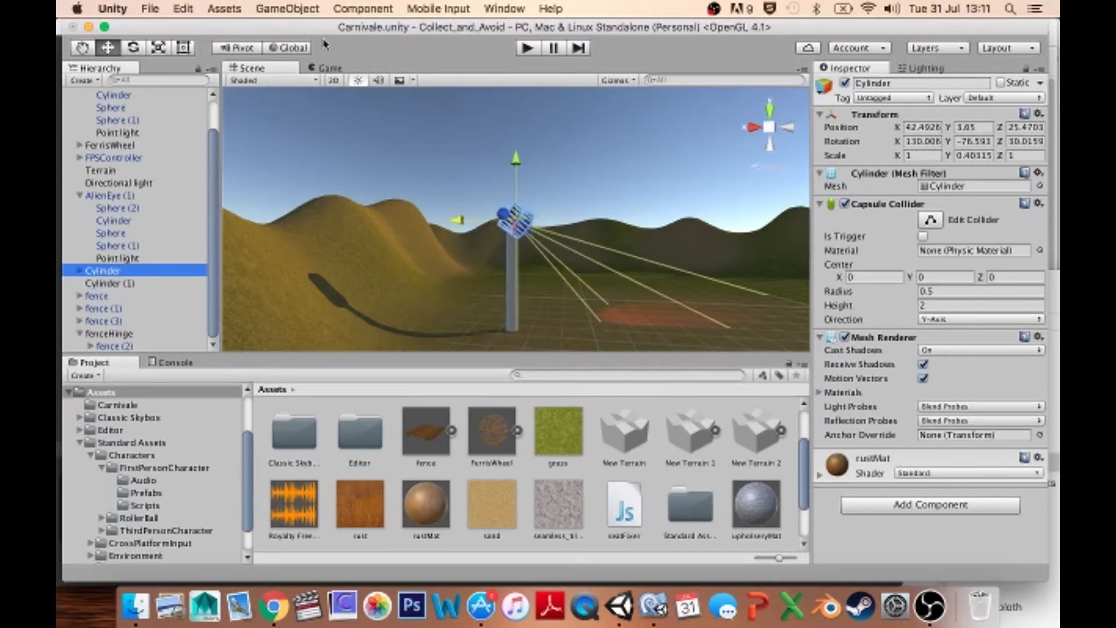
left_click(291, 8)
left_click(293, 30)
key("Return")
type("search")
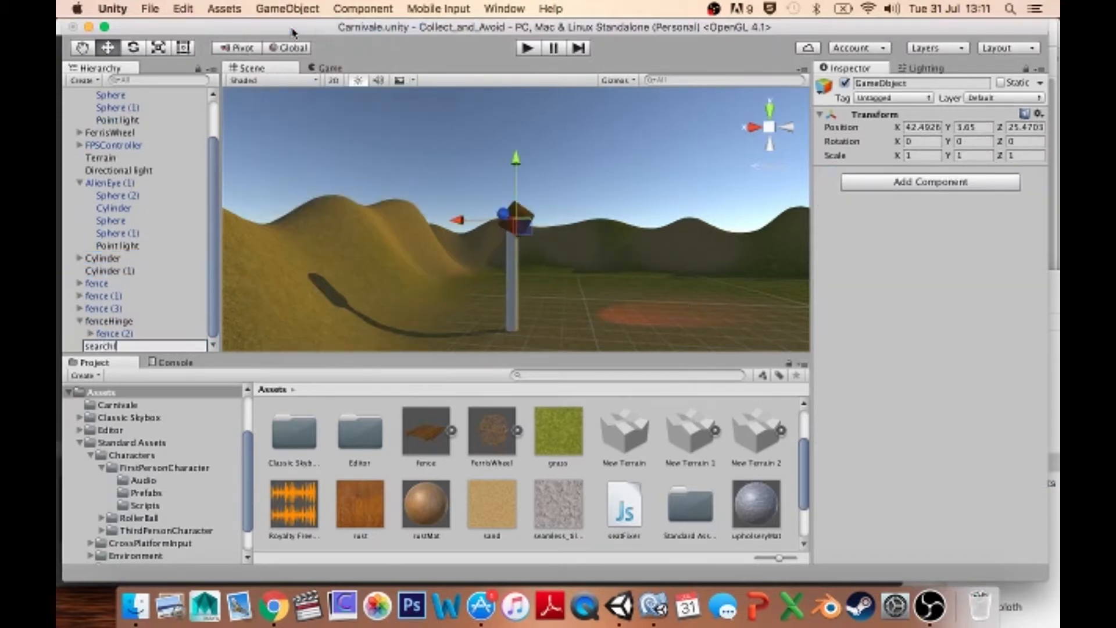
type("Light")
key("Return")
- Parent both the spotlight cylinder and the post cylinder to searchLight
left_click(103, 258)
left_click(111, 271, "shift")
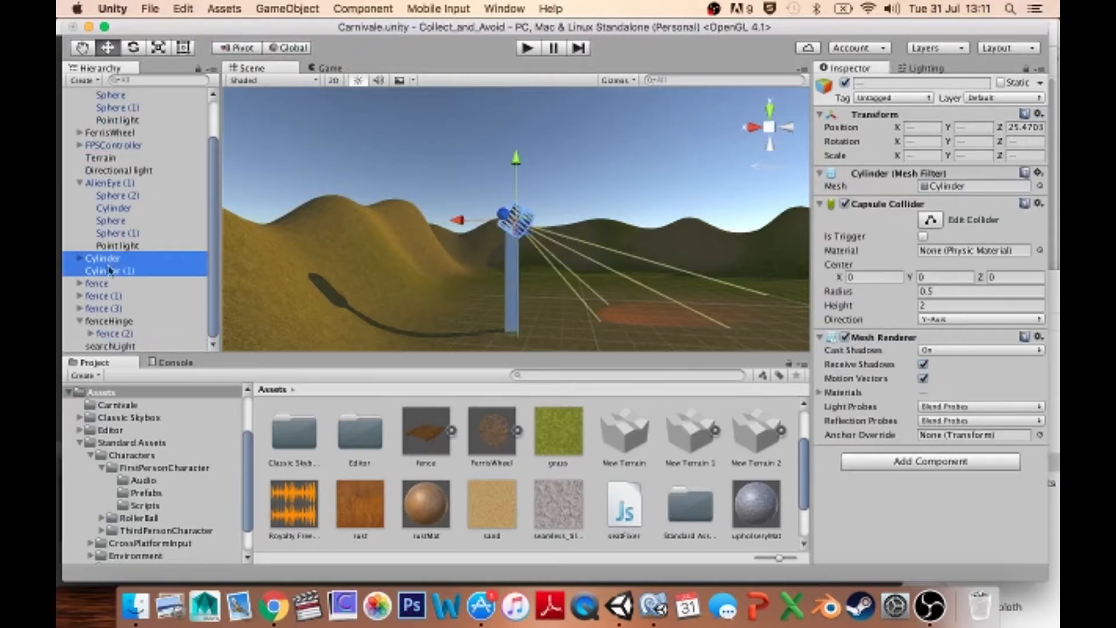
left_click_drag(110, 271, 106, 347)
- Rename the post cylinder as upright and the spotlight cylinder as lightSource
left_click(119, 346)
key("Return")
type("upright")
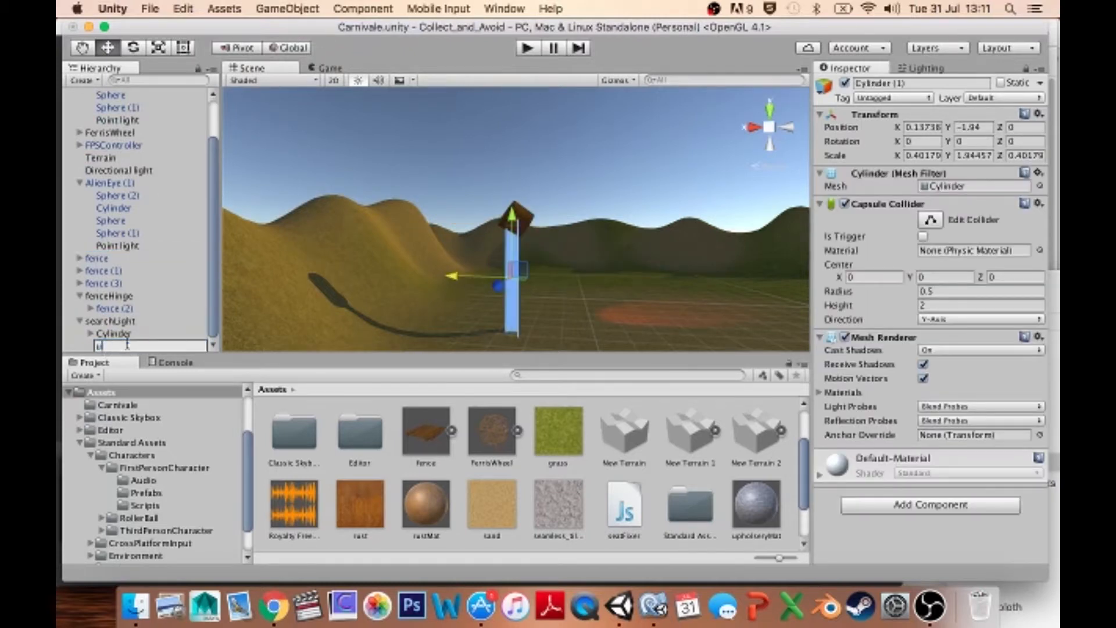
key("Return")
left_click(113, 333)
key("Return")
type("lightSource")
key("Return")
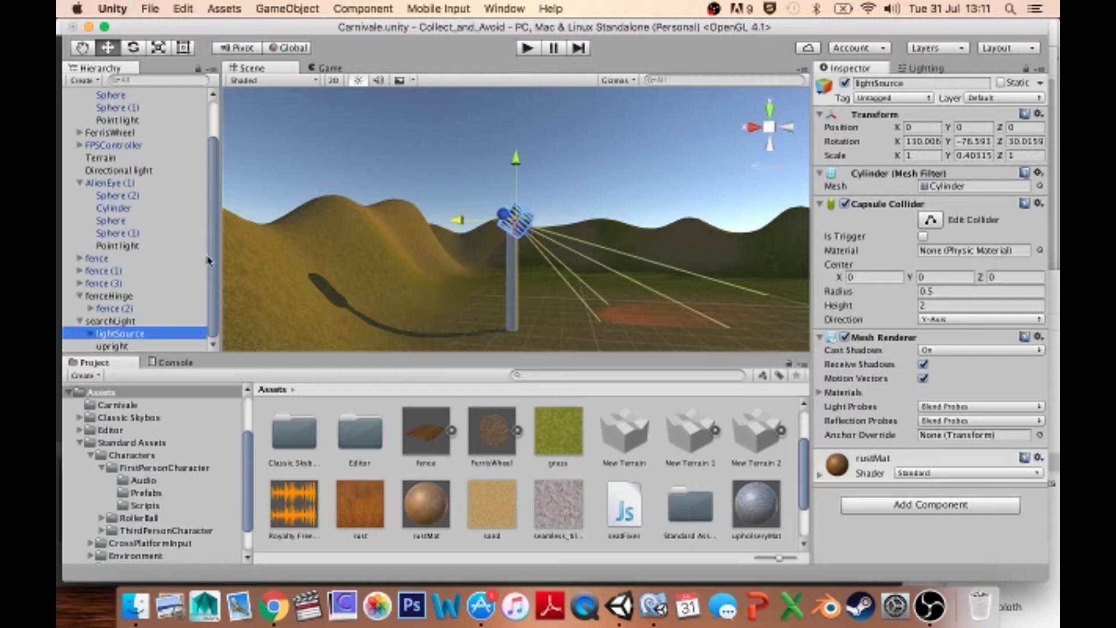
- Apply rustMat to the upright of the searchLight
left_click(108, 347)
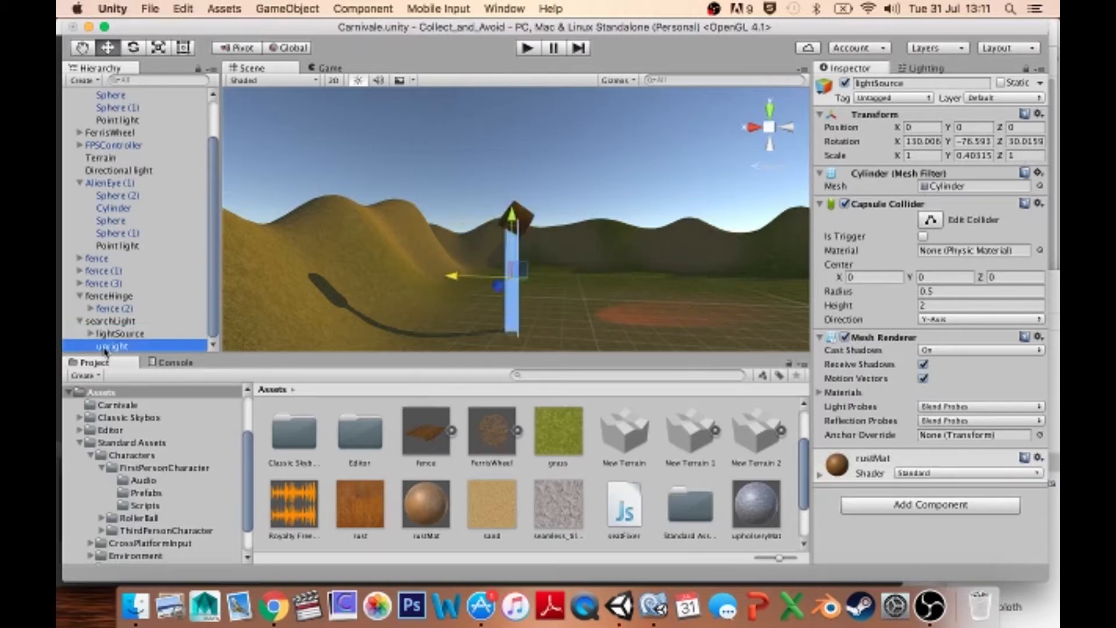
left_click_drag(426, 504, 919, 537)
left_click(601, 184)
left_click_drag(601, 184, 399, 271, "alt")
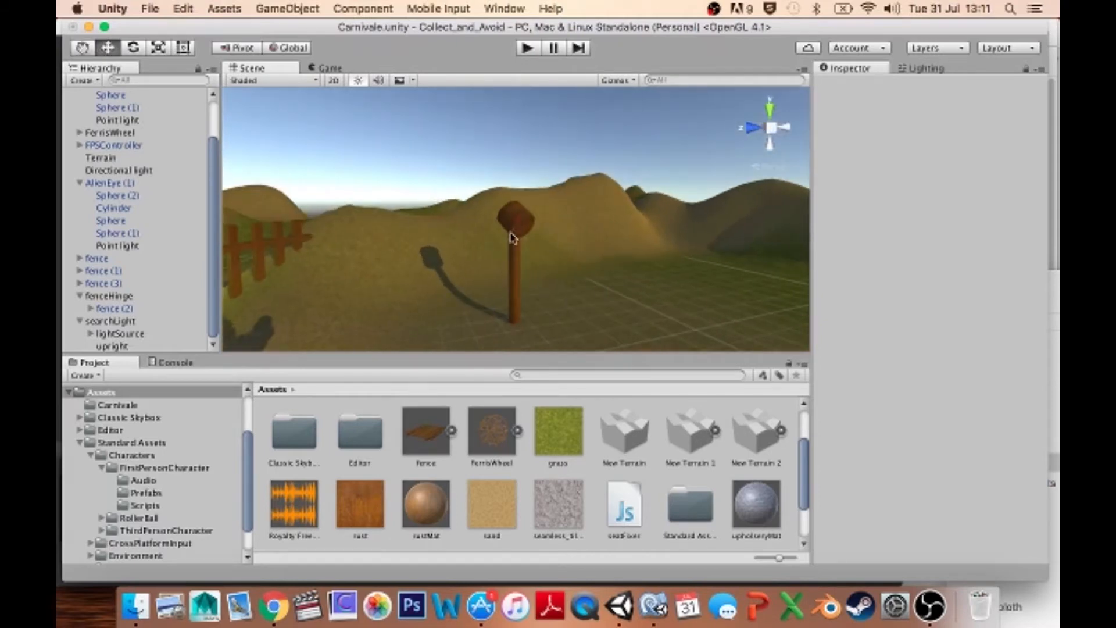
left_click_drag(511, 237, 602, 311, "alt")
- Create a sphere at the searchlight head and scale it uniformly to about 0.75
left_click(288, 8)
mouse_move(302, 57)
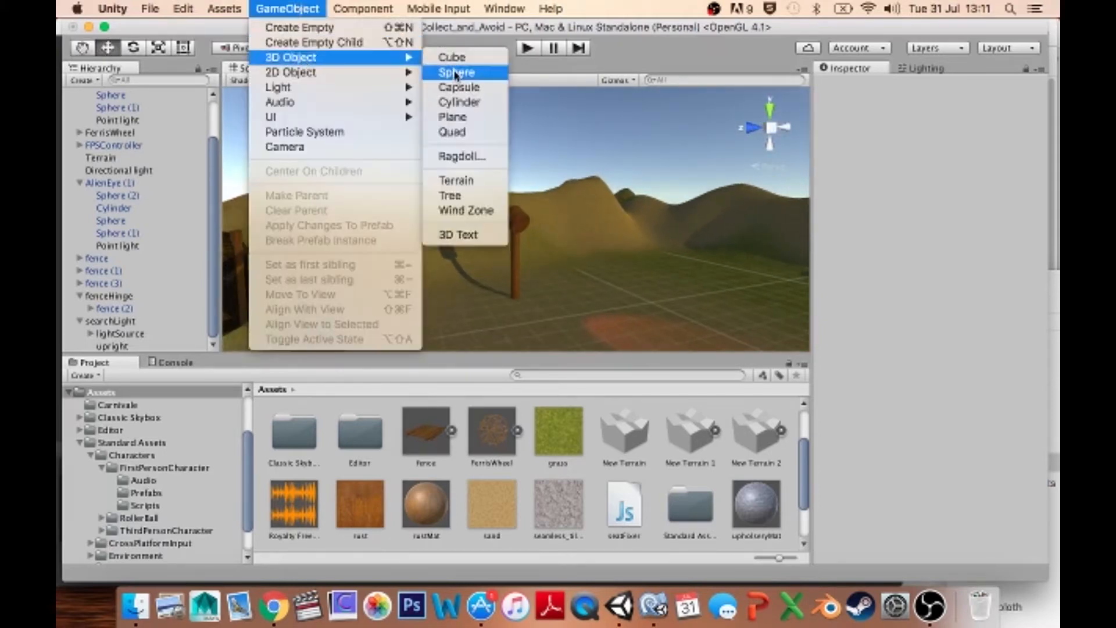
left_click(455, 72)
key("r")
left_click_drag(515, 214, 442, 198, "alt")
key("f")
- Position the sphere inside the mouth of lightSource, at about X 42.33, Y 3.51, Z 25.41
key("w")
left_click(299, 49)
left_click_drag(515, 160, 515, 180)
left_click_drag(515, 181, 370, 217, "alt")
left_click(290, 49)
left_click_drag(516, 181, 517, 191)
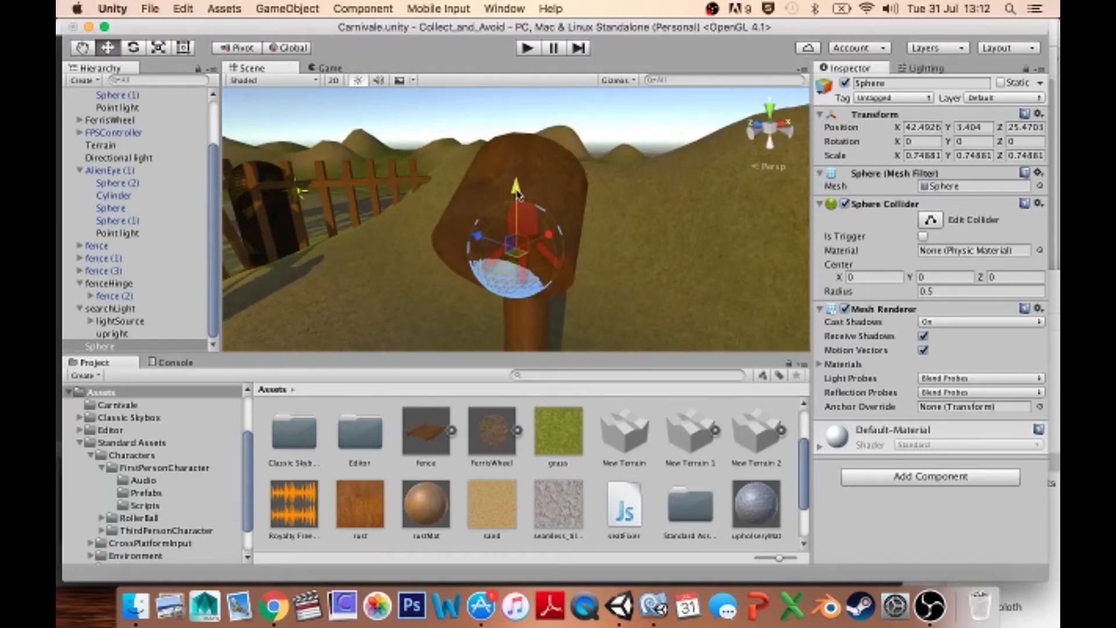
left_click_drag(548, 234, 534, 240)
left_click_drag(501, 194, 500, 181)
left_click_drag(502, 180, 615, 63, "alt")
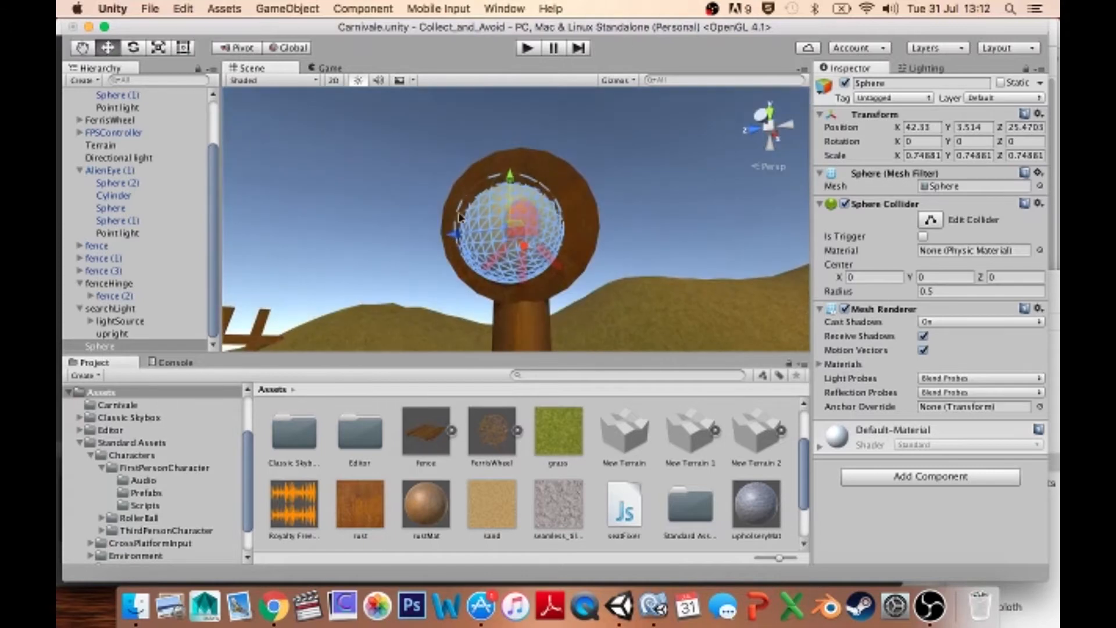
left_click_drag(458, 233, 387, 284)
left_click(604, 125)
left_click_drag(604, 125, 653, 160, "alt")
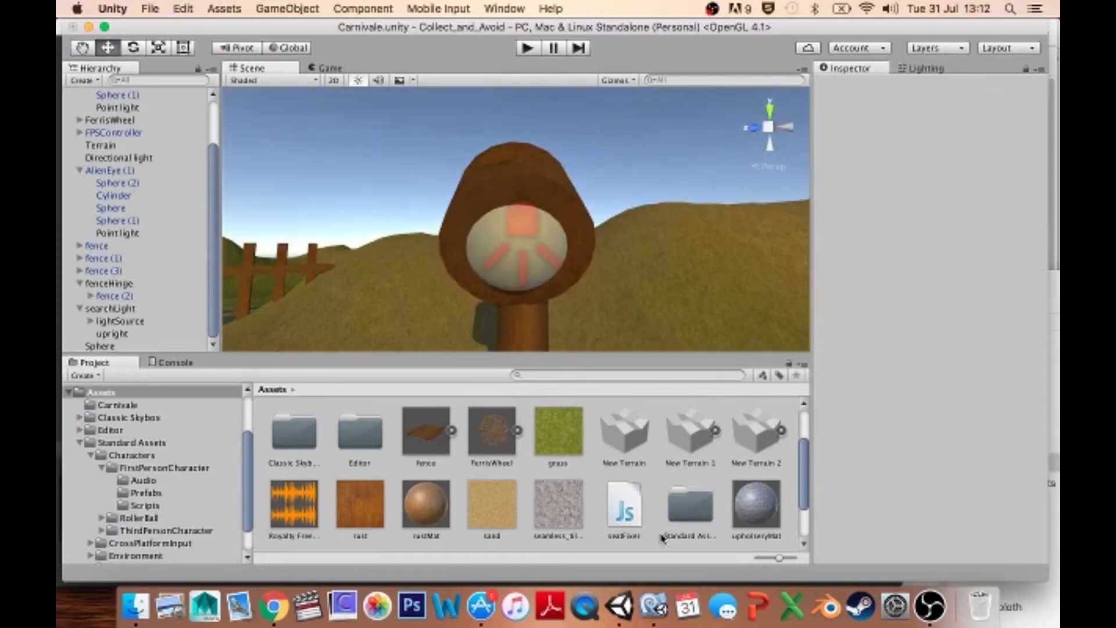
- Create a material named redGlow with a red albedo and a glowing emission colour
scroll(663, 537, "up", 3)
right_click(526, 468)
mouse_move(575, 302)
left_click(755, 326)
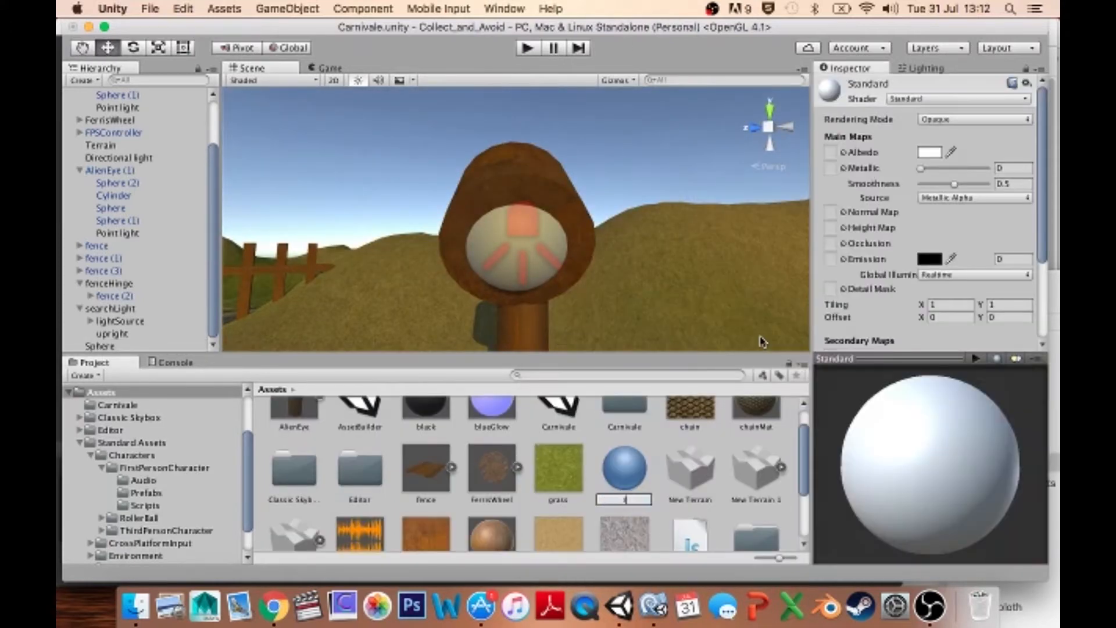
key("Return")
left_click(929, 152)
left_click_drag(161, 122, 132, 125)
left_click(924, 260)
left_click(66, 26)
- Parent the sphere to searchLight and apply redGlow to it
left_click(517, 245)
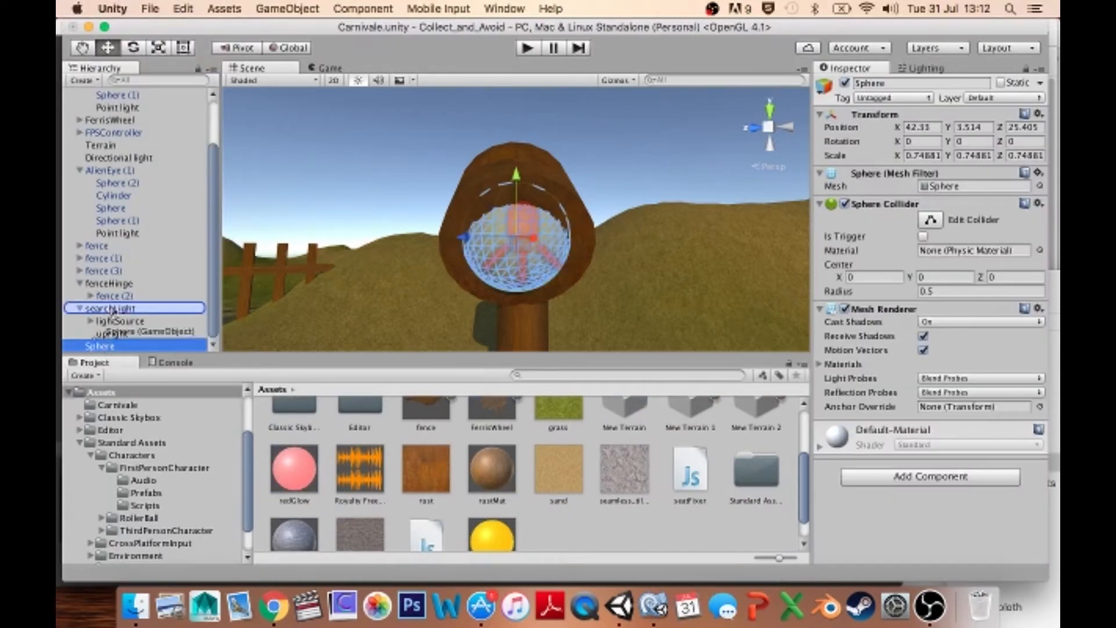
left_click_drag(298, 473, 879, 514)
left_click(633, 230)
scroll(679, 208, "down", 6)
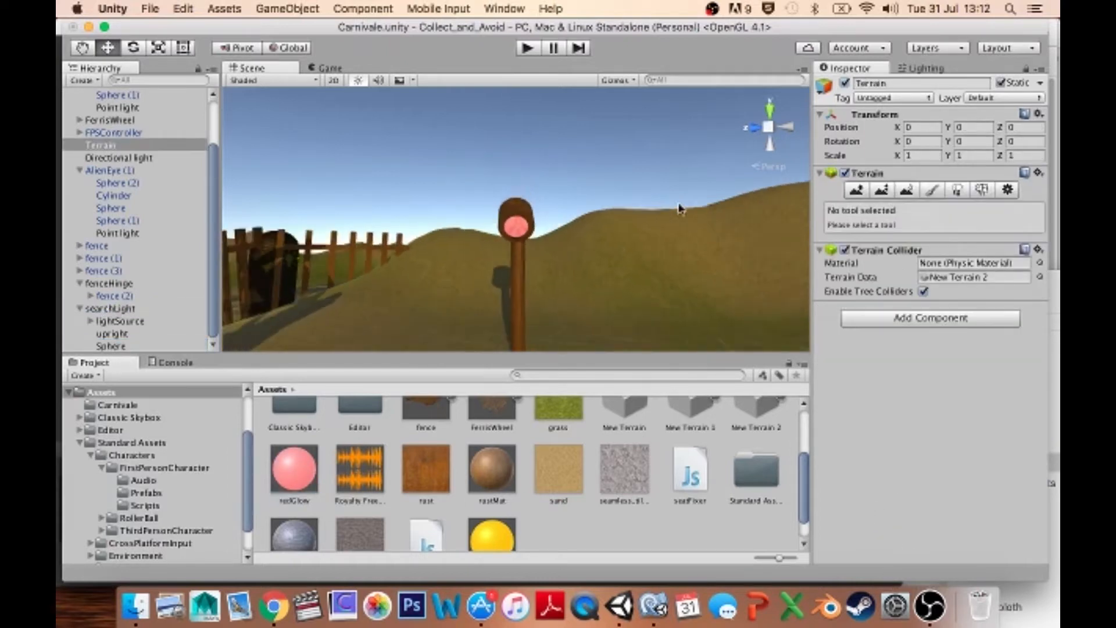
scroll(680, 208, "up", 2)
- Create a Javascript asset named lightSPinner in the Assets folder
left_click(135, 324)
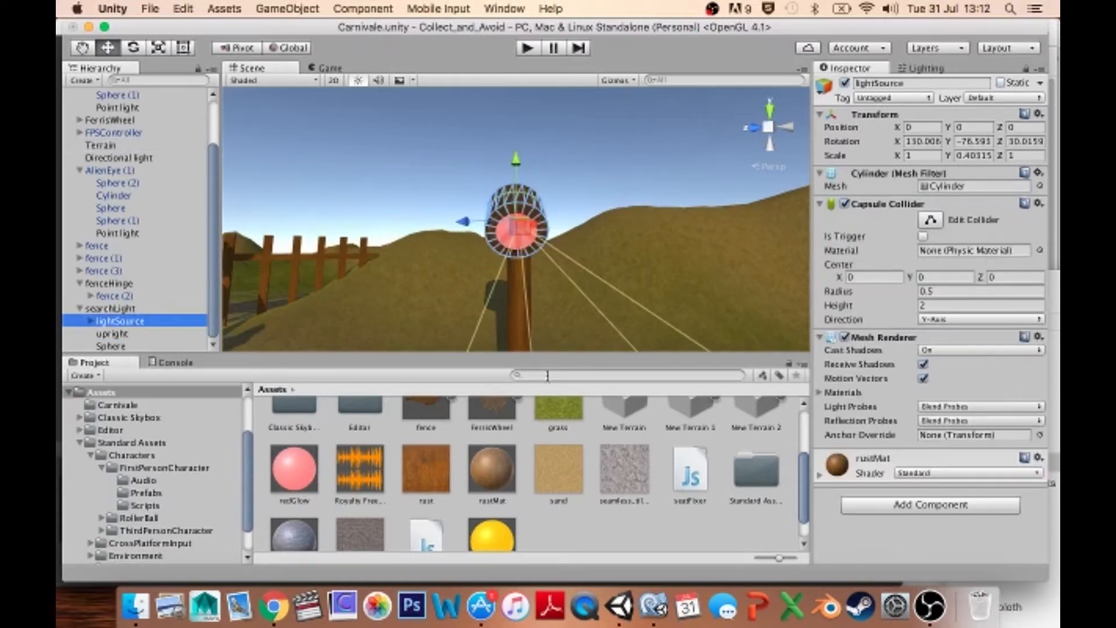
right_click(602, 530)
mouse_move(738, 305)
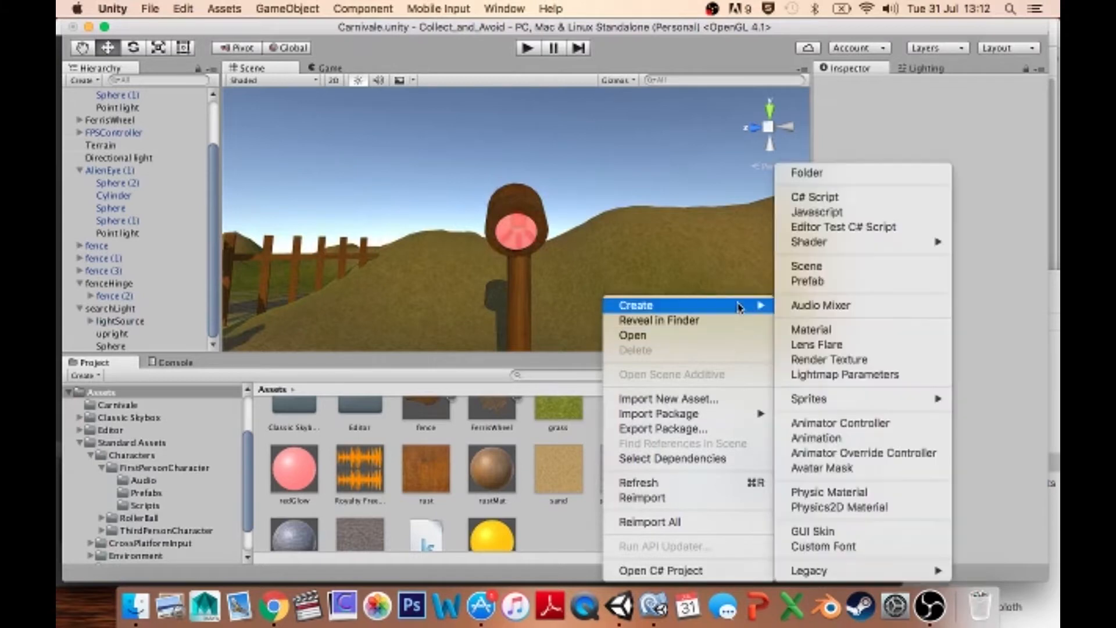
left_click(837, 219)
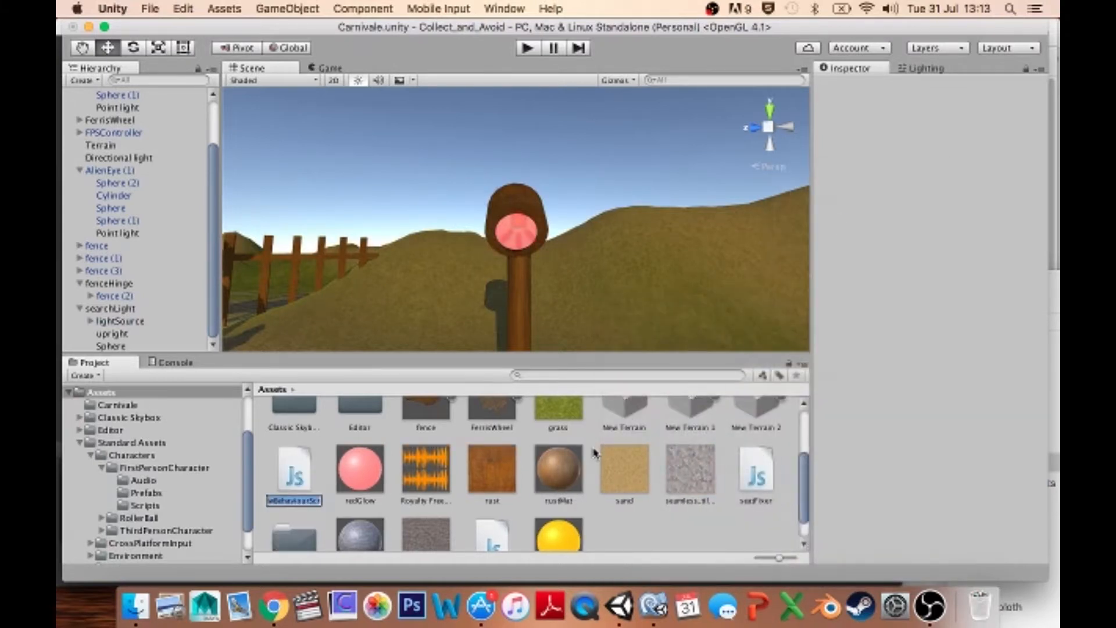
key("BackSpace")
type("lightSpinner")
key("Return")
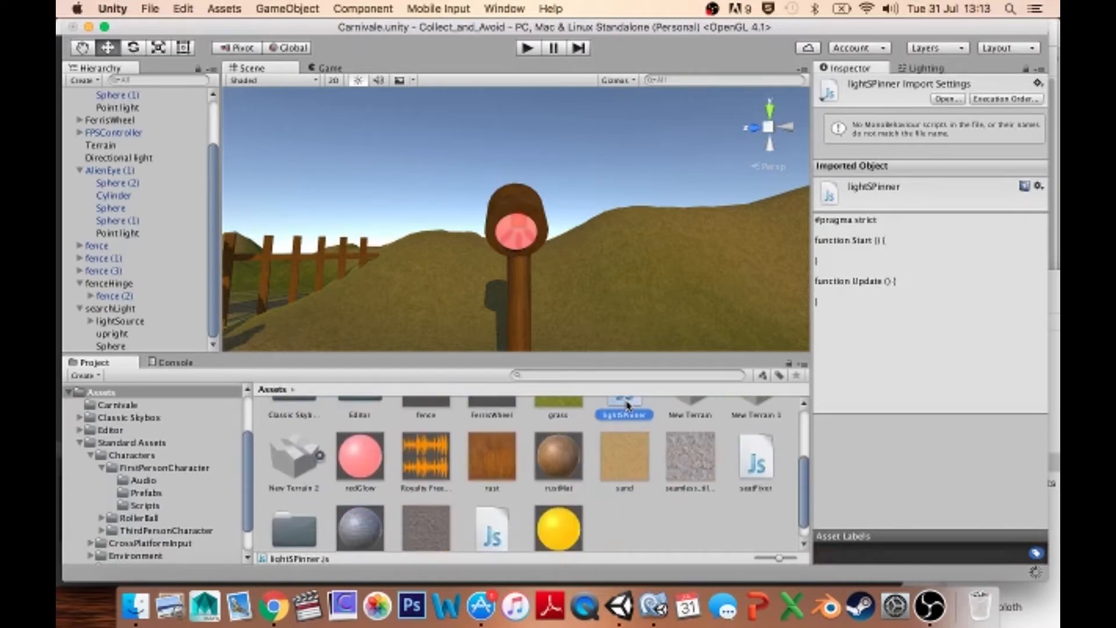
- Open the lightSPinner script and replace its default functions with an integer variable speedLight and an empty Update function
scroll(627, 405, "up", 2)
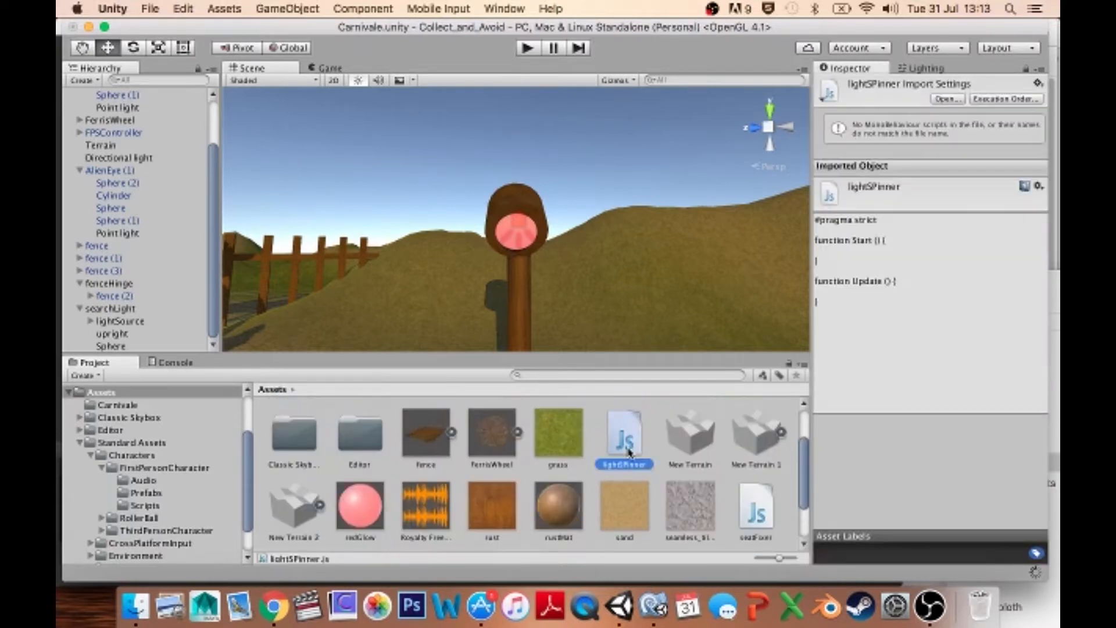
double_click(627, 451)
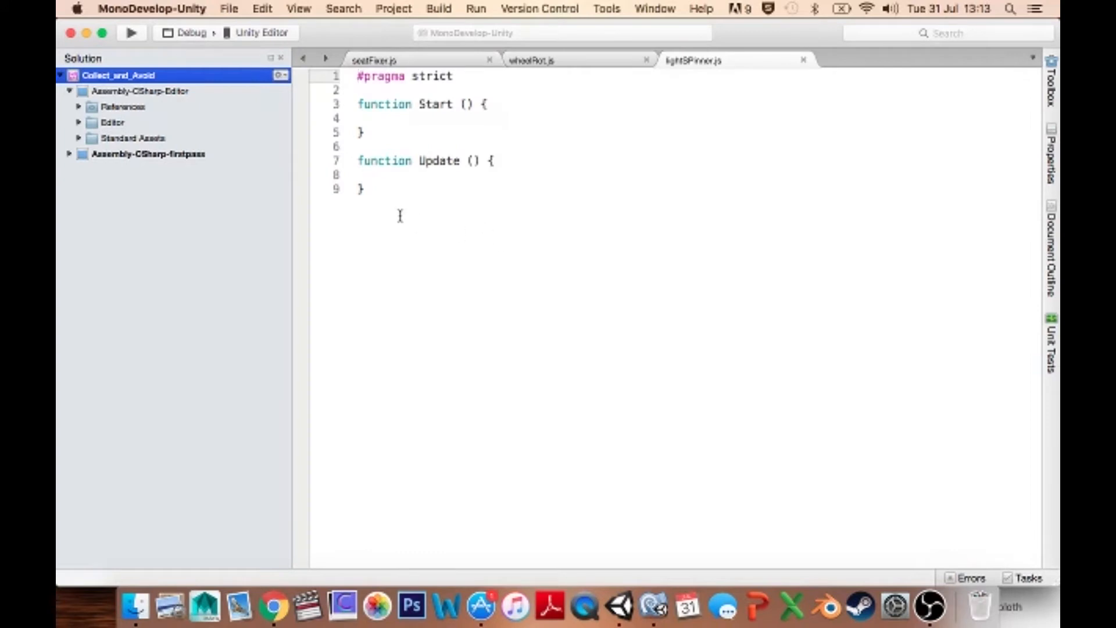
left_click_drag(401, 206, 339, 109)
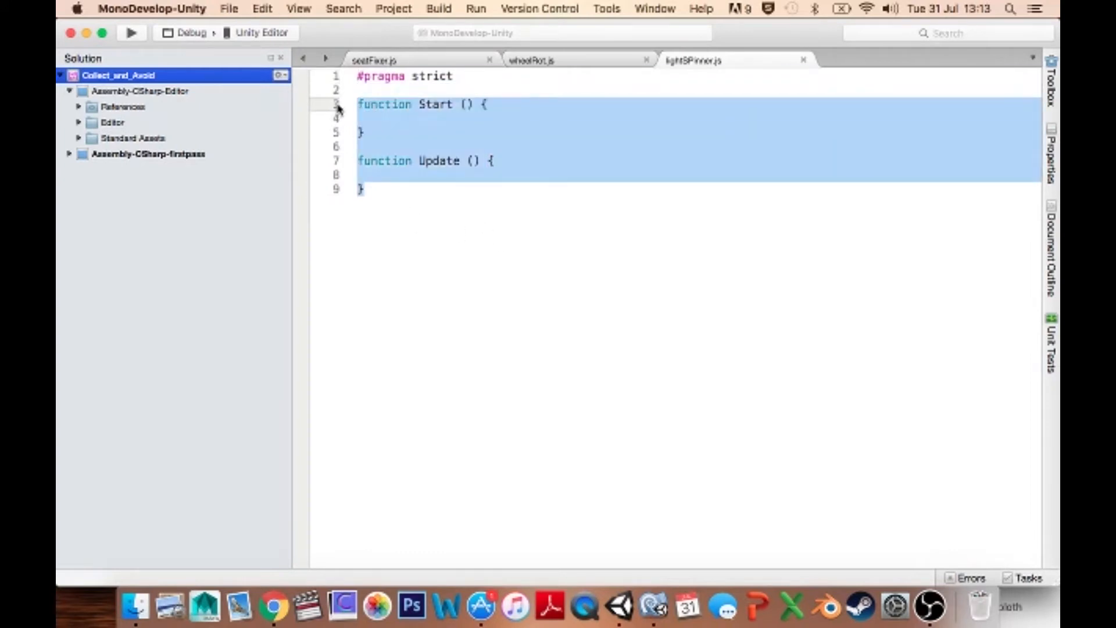
key("BackSpace")
type("var ")
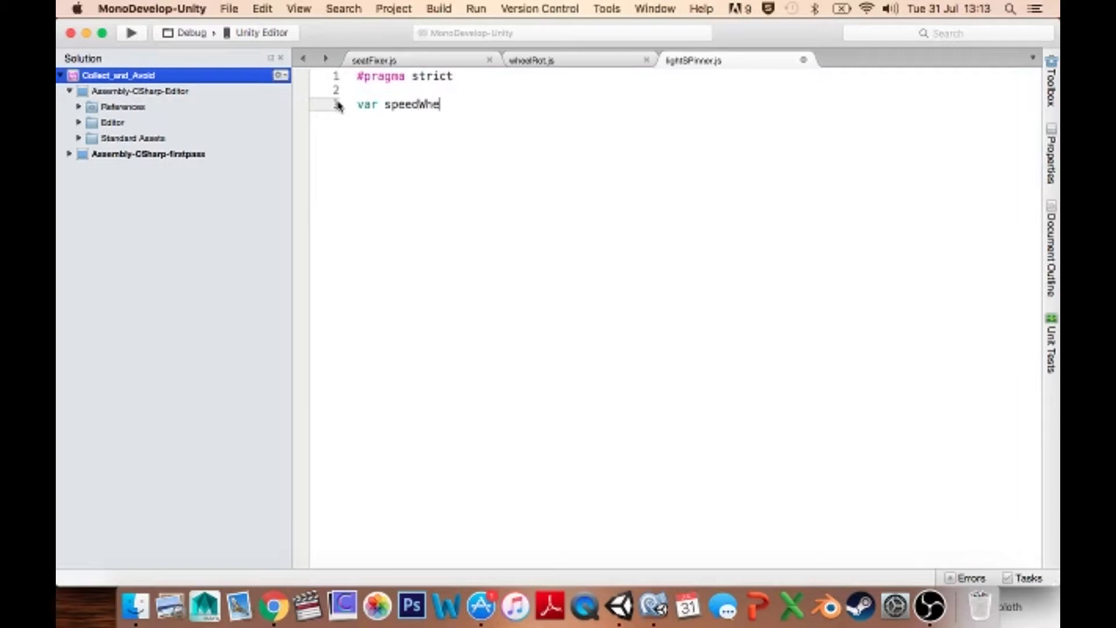
type("speedLighty")
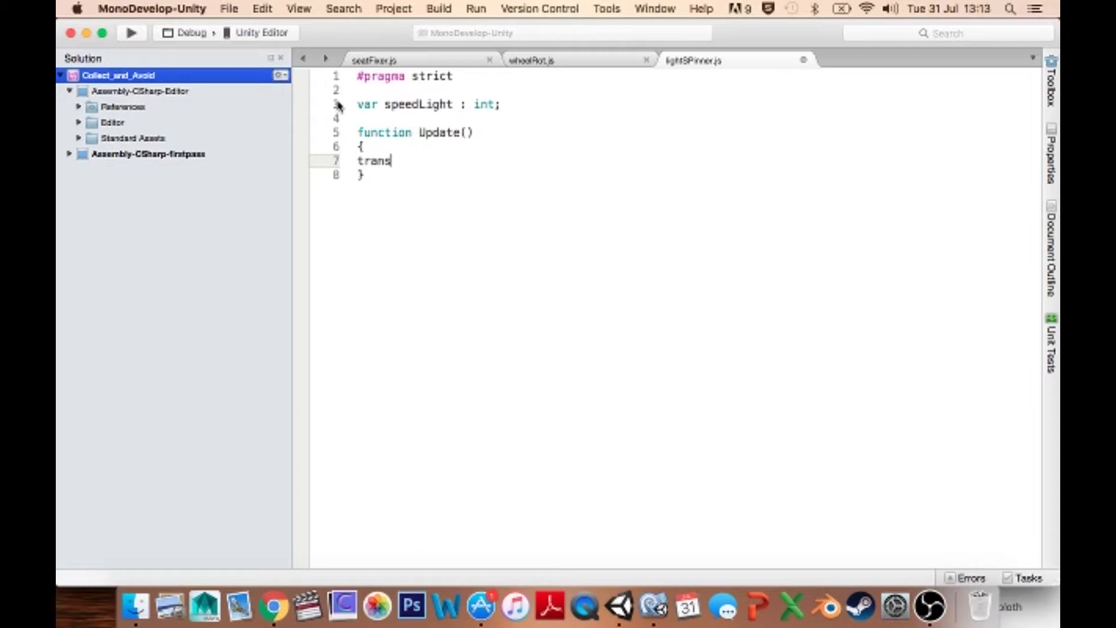
- Write transform.Rotate(0, 0, 0 * Time.deltaTime); inside the Update function and save the script
type("form.Rotate()")
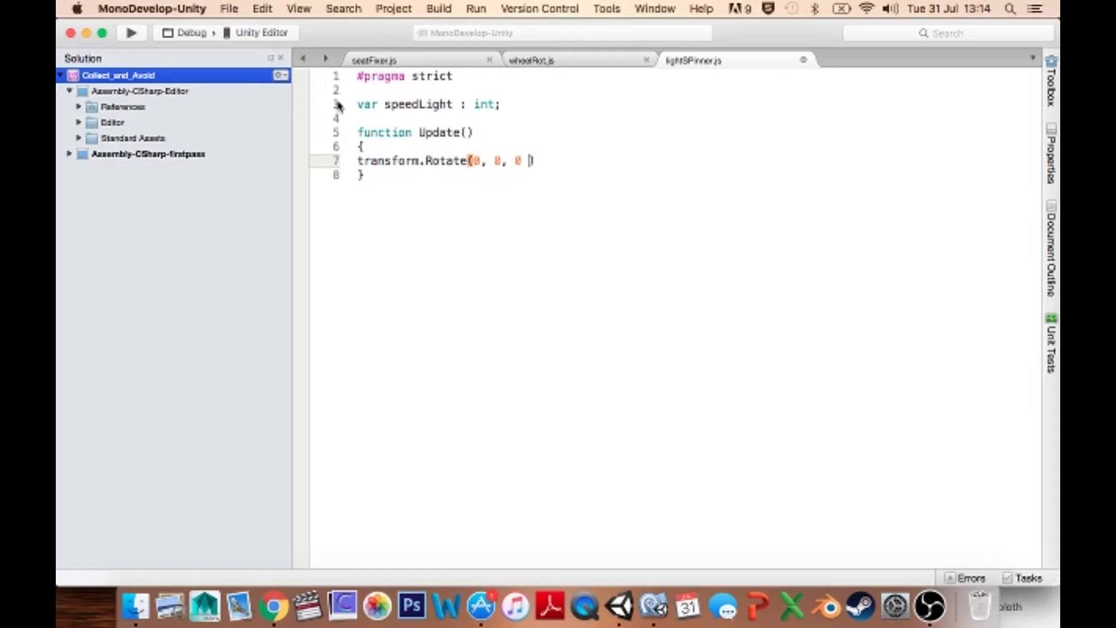
type("0, 0, 0 * Time.deltaTime")
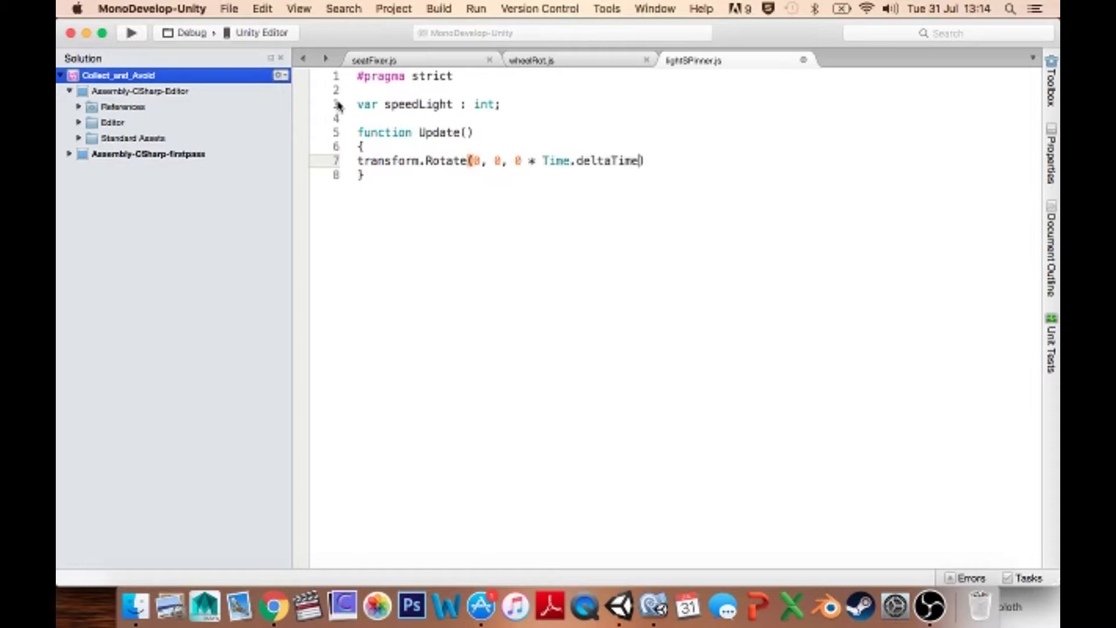
type(");")
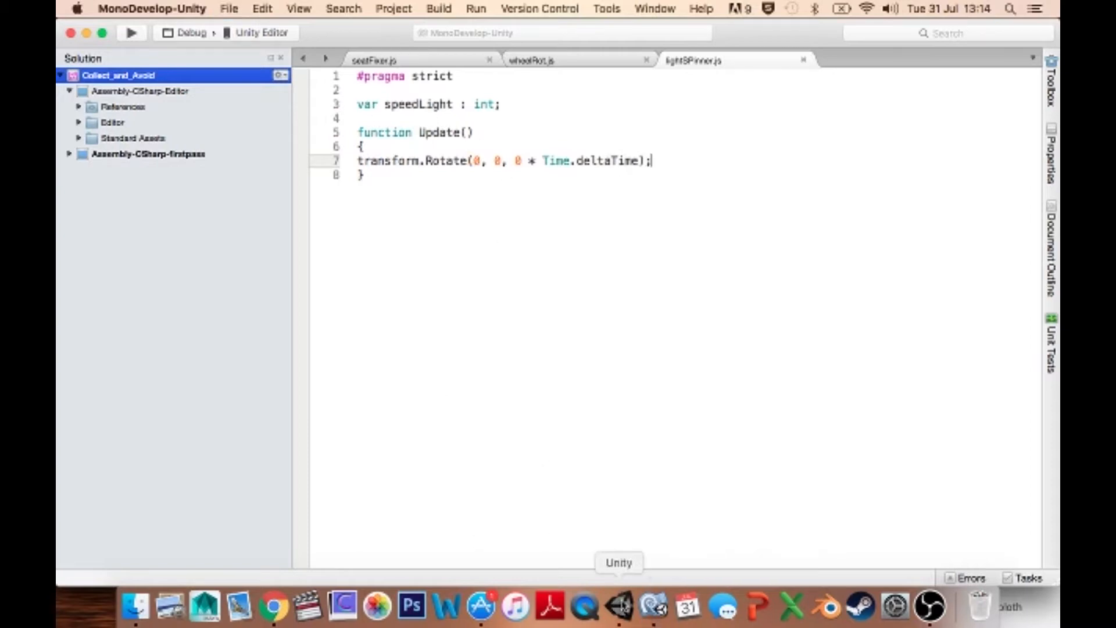
- Switch back to Unity, examine the rotation axes of lightSource, and end the play test of the searchlight
left_click(620, 607)
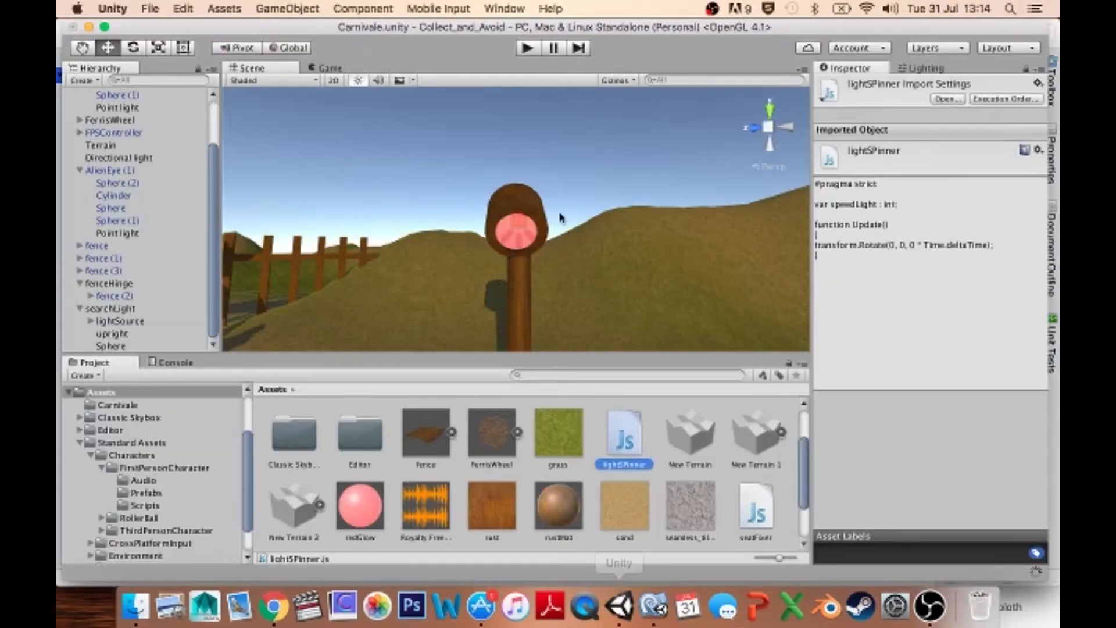
left_click(121, 321)
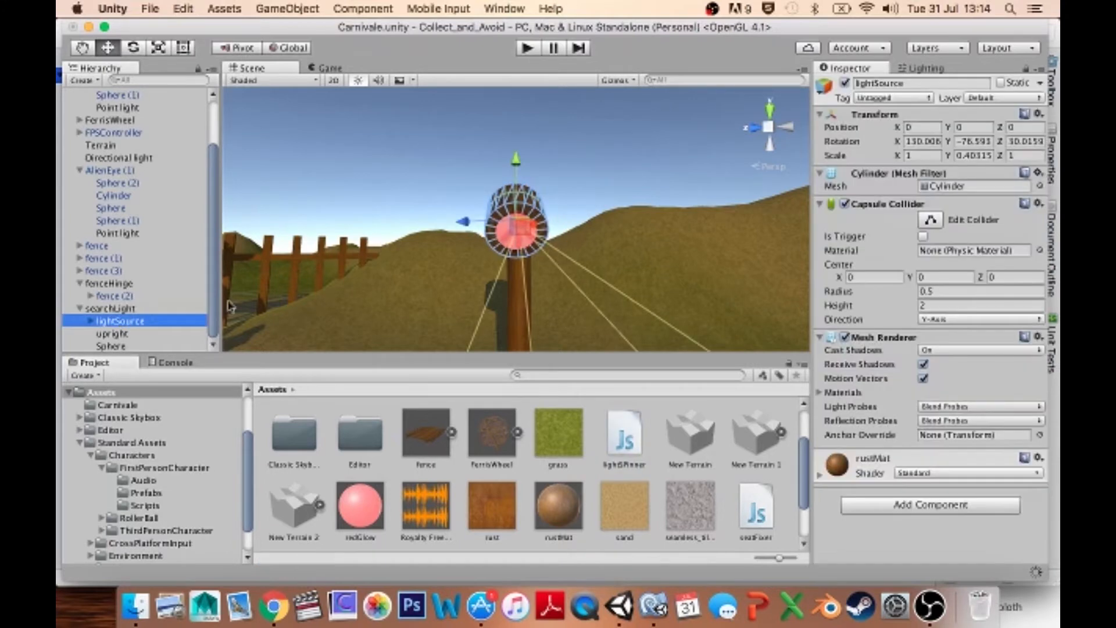
key("e")
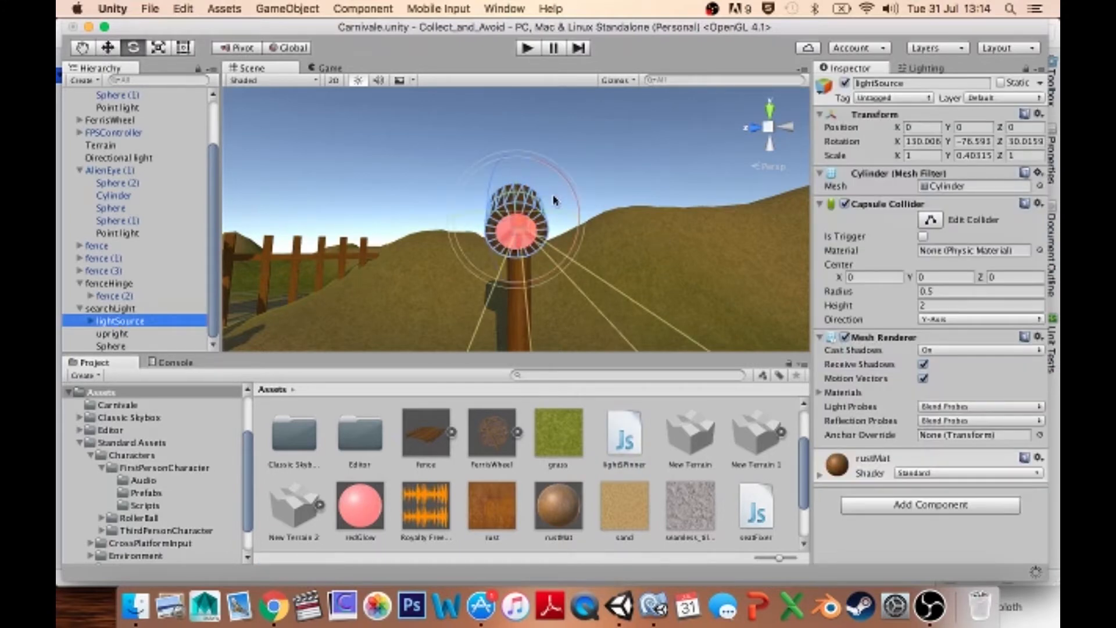
left_click_drag(515, 244, 570, 232, "alt")
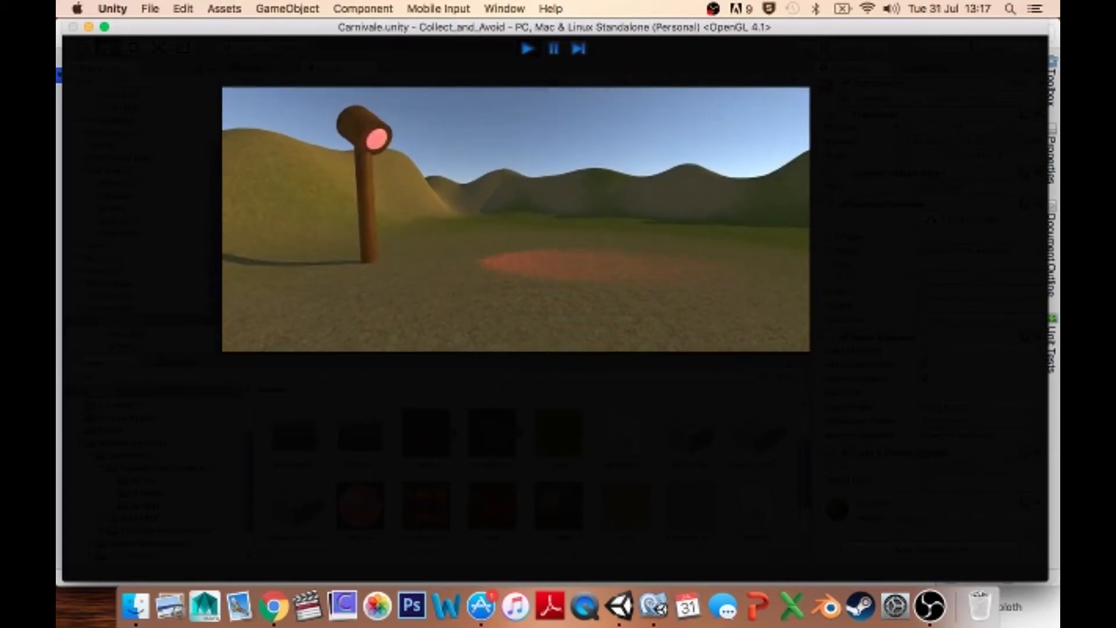
left_click(527, 49)
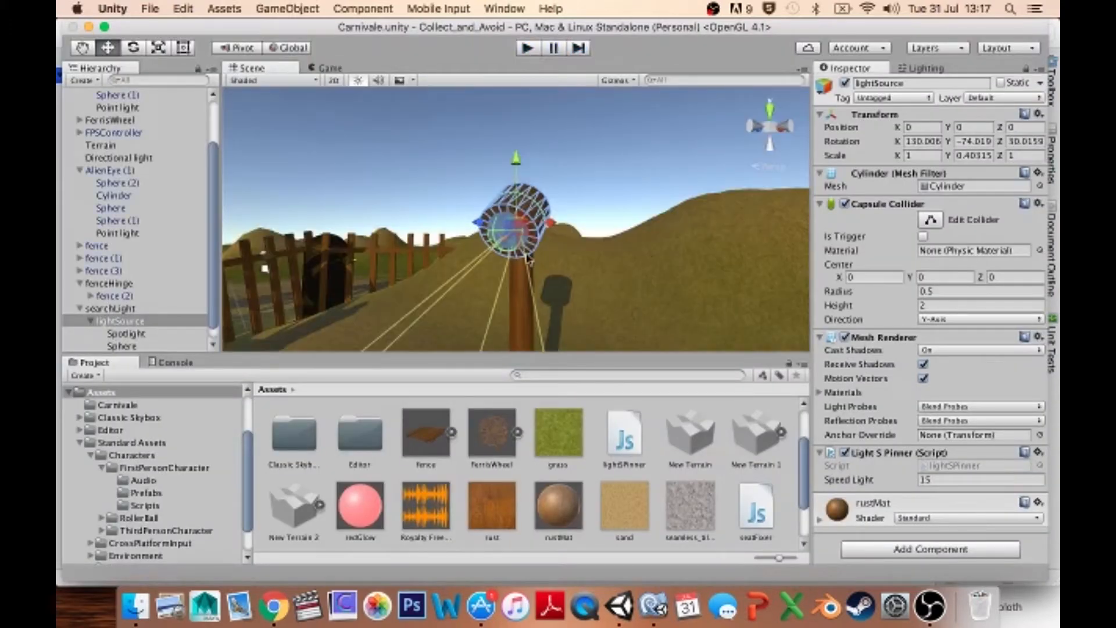
- Create a material named nightSky in the Assets folder
scroll(518, 520, "up", 2)
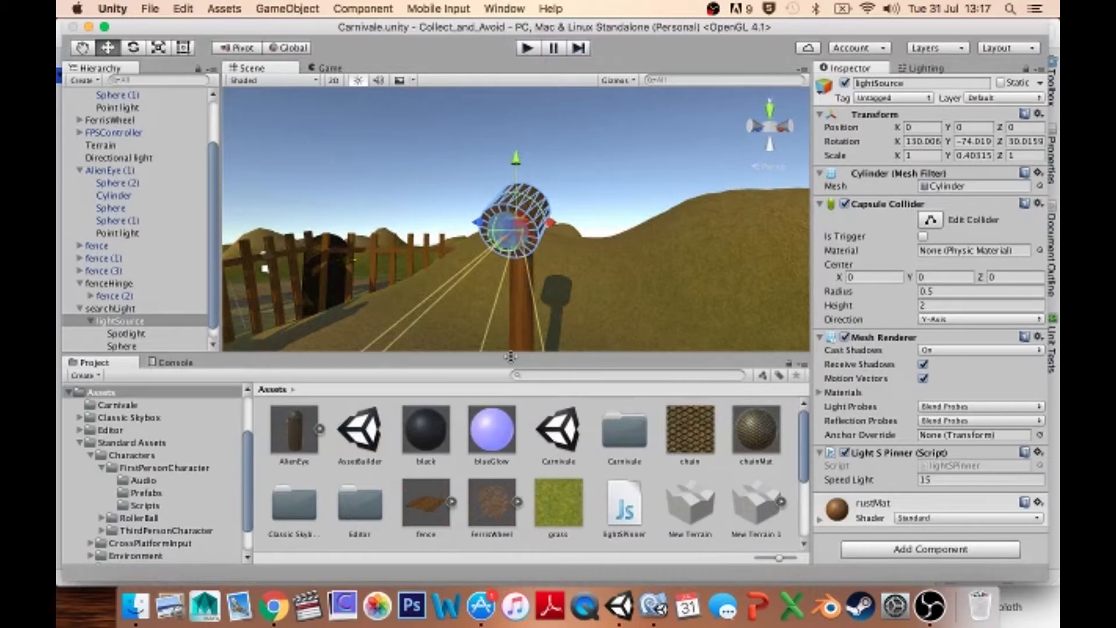
scroll(543, 227, "down", 10)
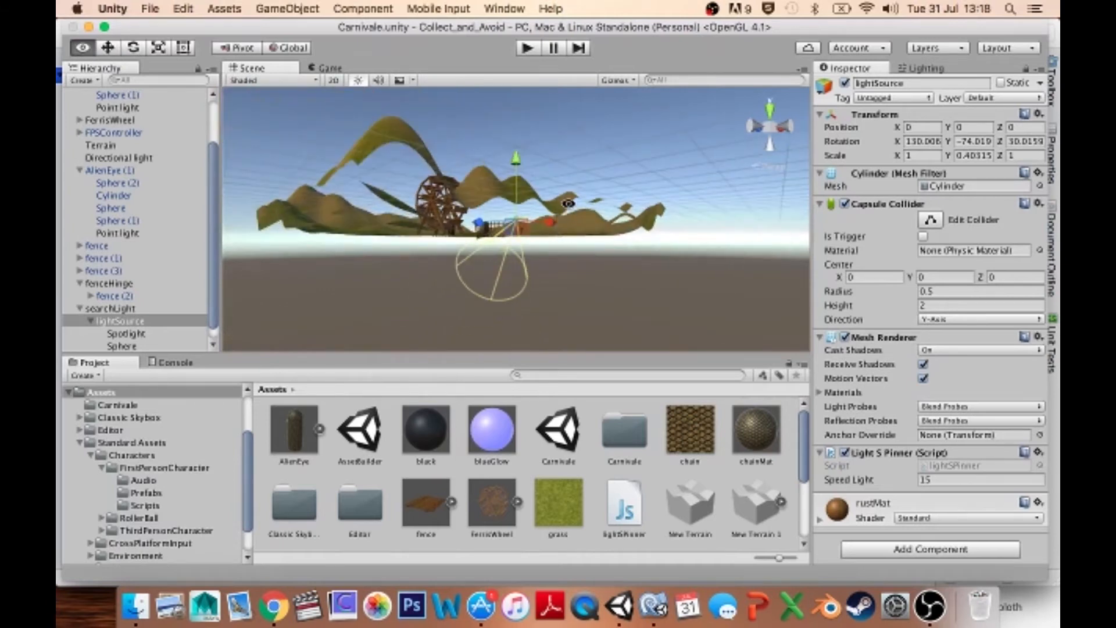
left_click_drag(553, 228, 512, 331, "alt")
left_click_drag(461, 182, 506, 153, "alt")
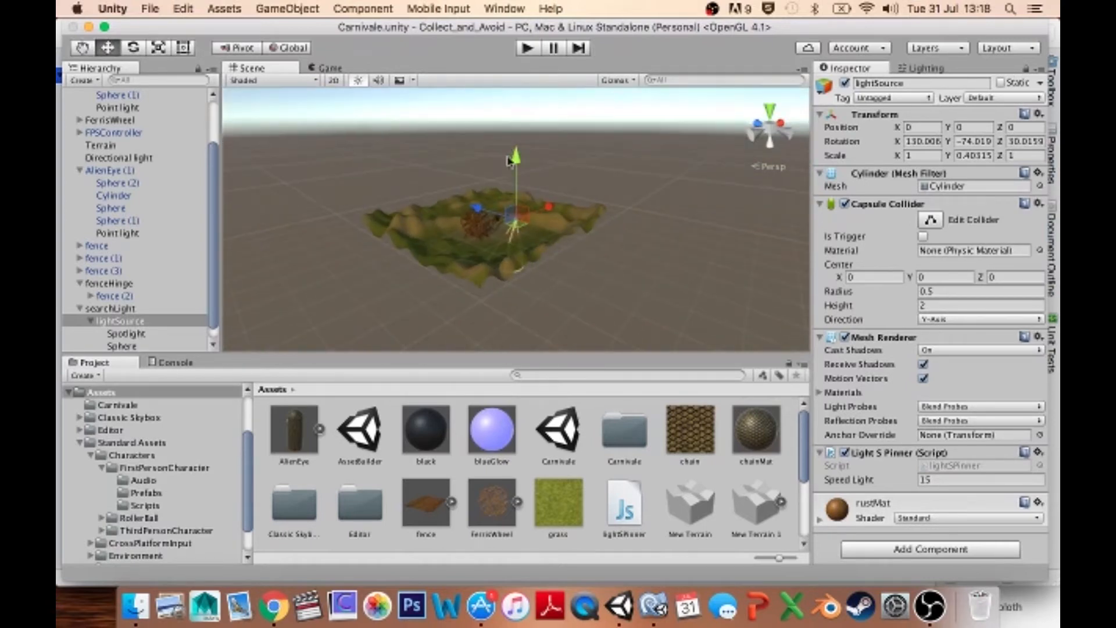
left_click(594, 467)
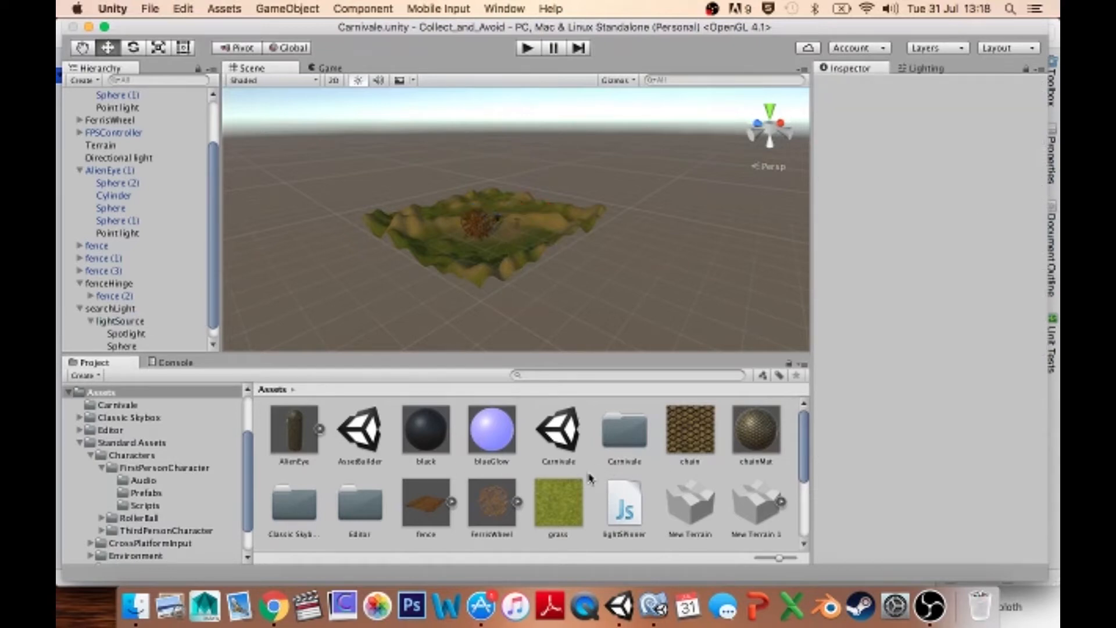
right_click(592, 472)
mouse_move(706, 310)
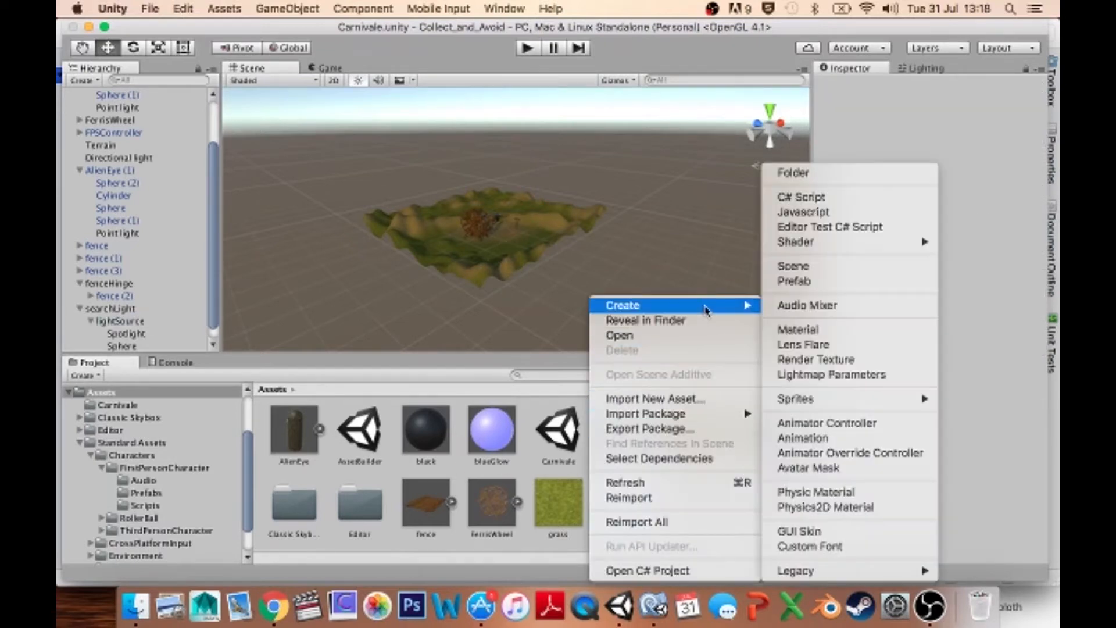
left_click(782, 328)
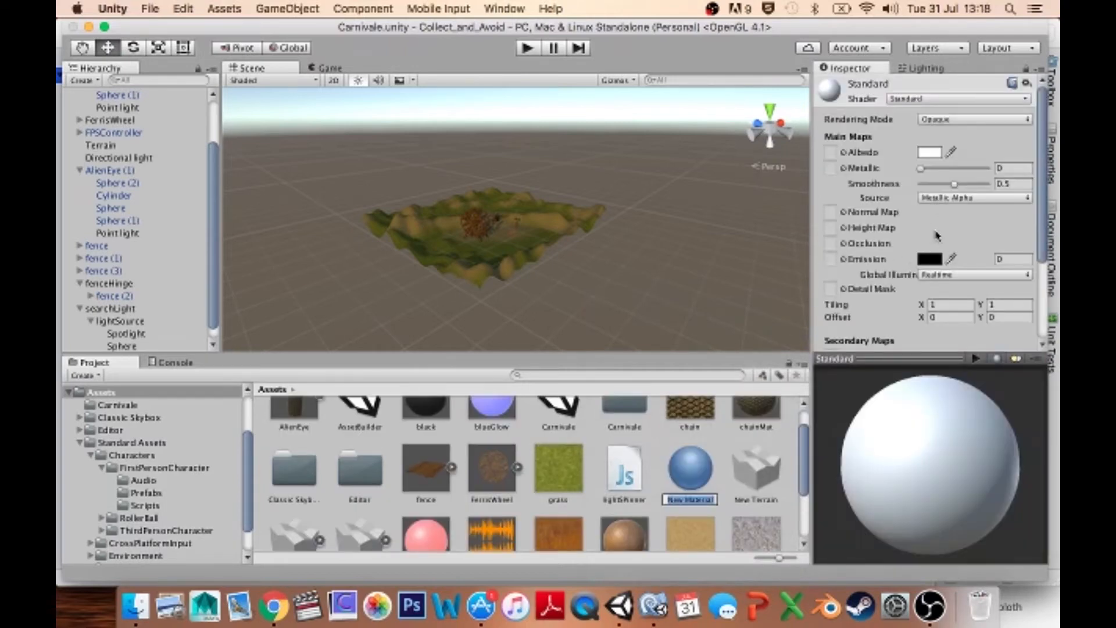
type("lightSky")
key("Return")
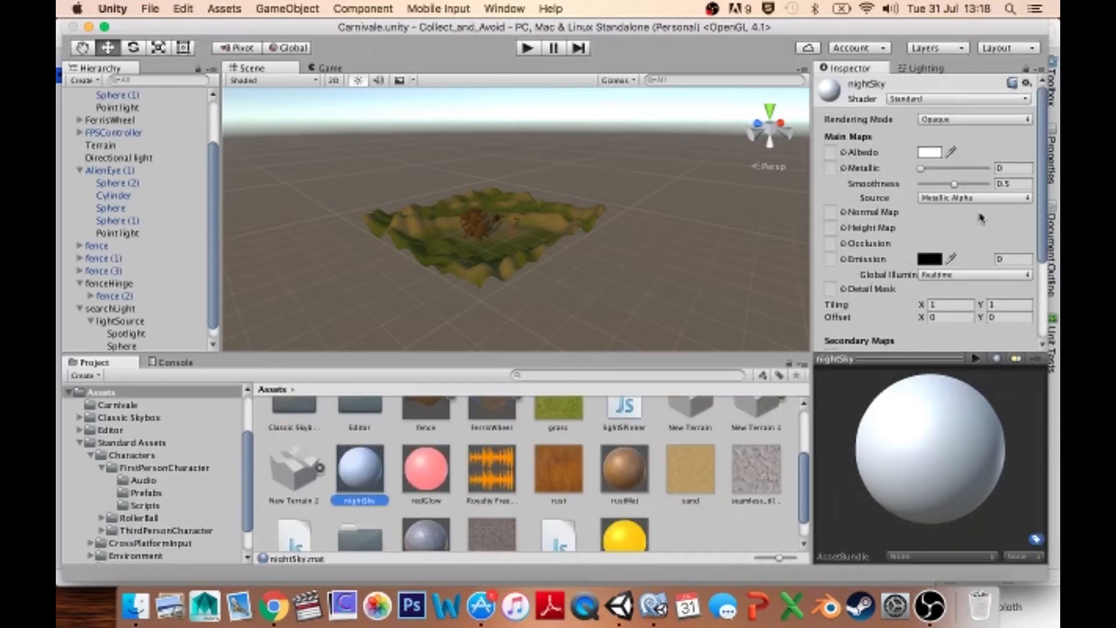
- Set the nightSky material's shader to Skybox/6 Sided
left_click(907, 100)
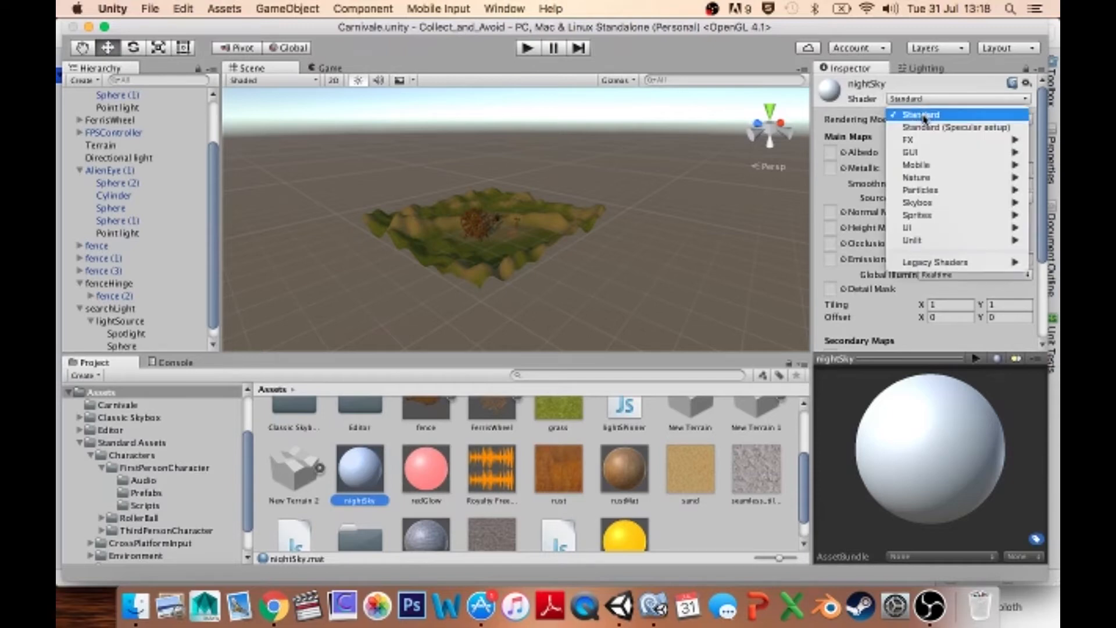
mouse_move(921, 196)
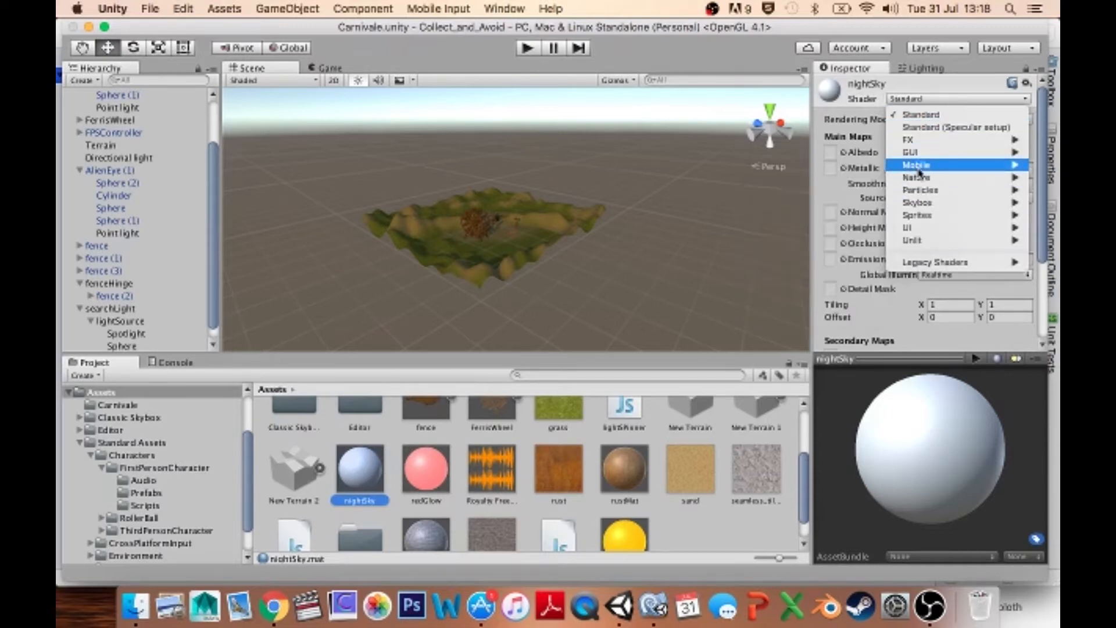
mouse_move(921, 167)
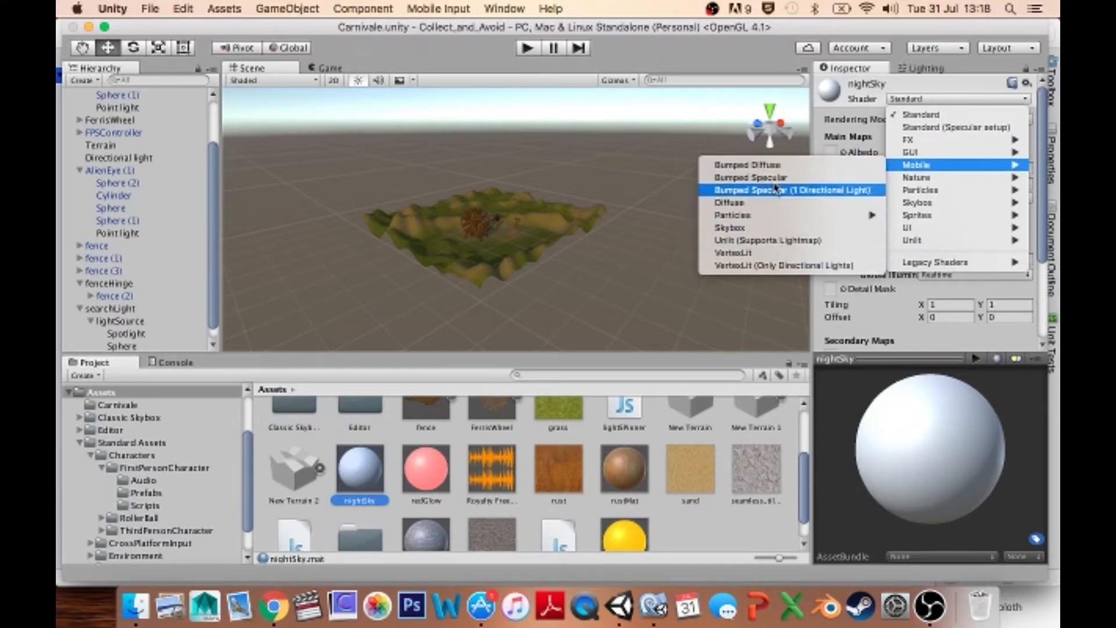
mouse_move(924, 233)
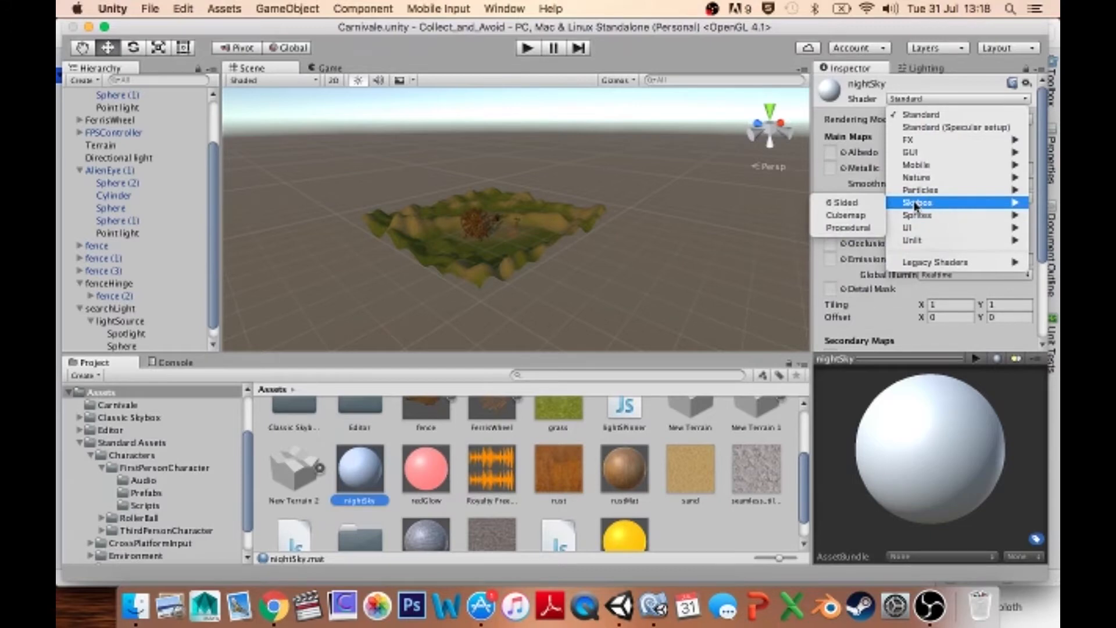
left_click(839, 202)
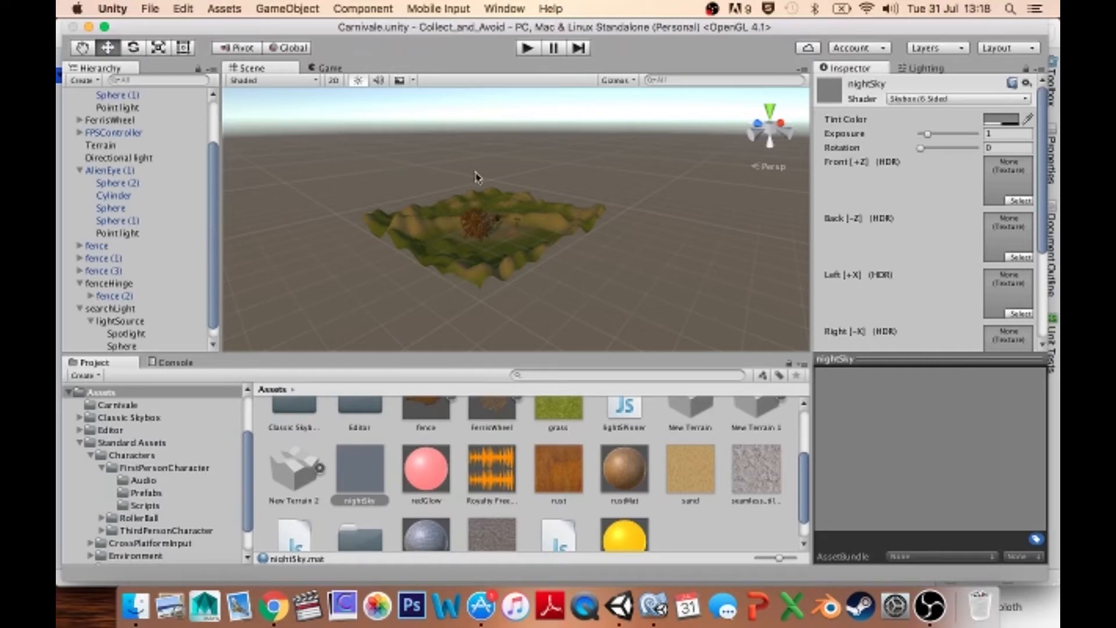
scroll(476, 176, "down", 10)
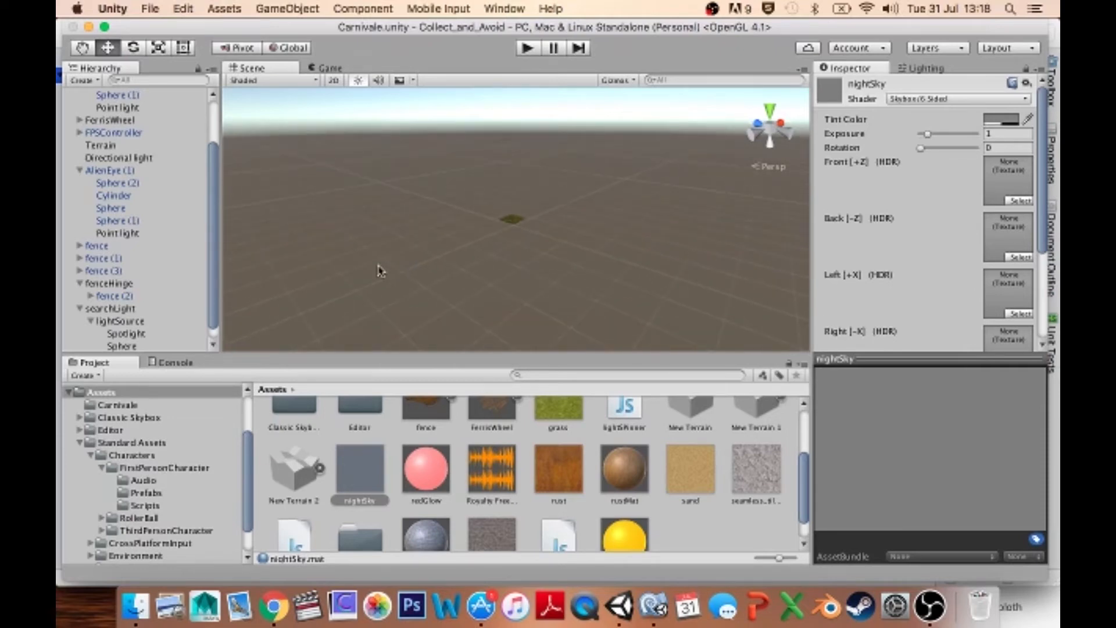
scroll(294, 348, "down", 5)
scroll(453, 249, "up", 10)
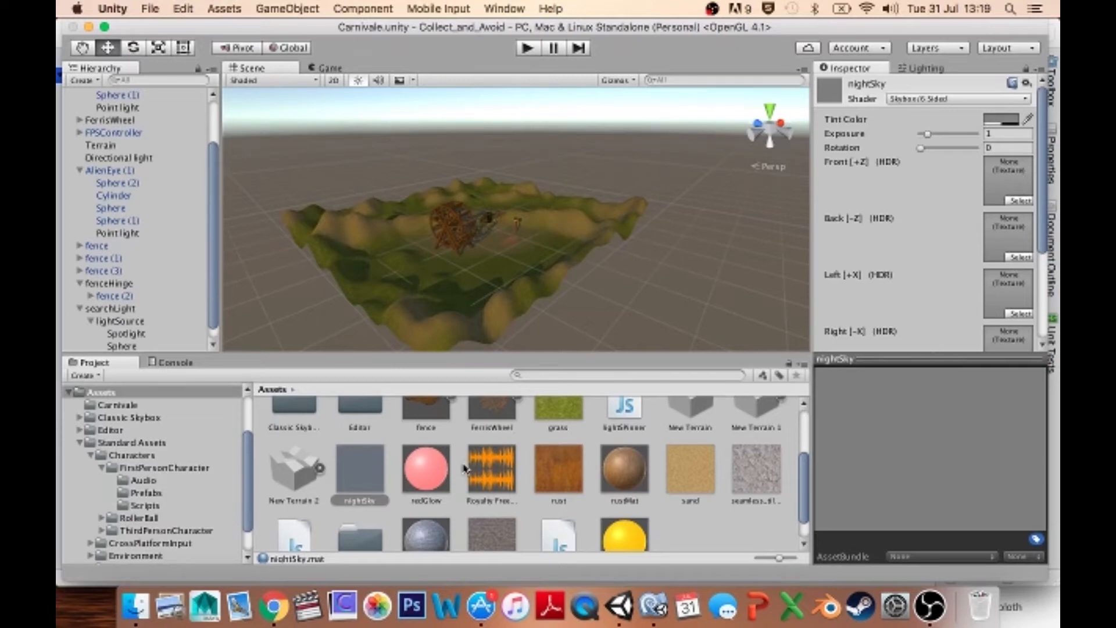
- Browse the numbered folders inside Classic Skybox and examine their sky textures for a suitable night sky
scroll(465, 468, "down", 2)
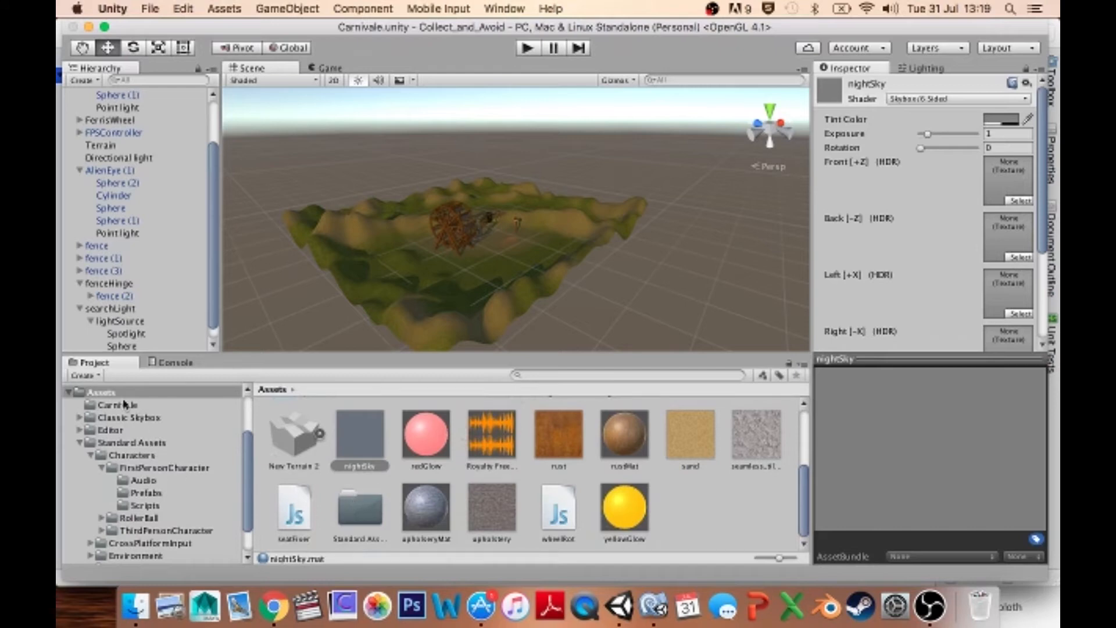
left_click(79, 418)
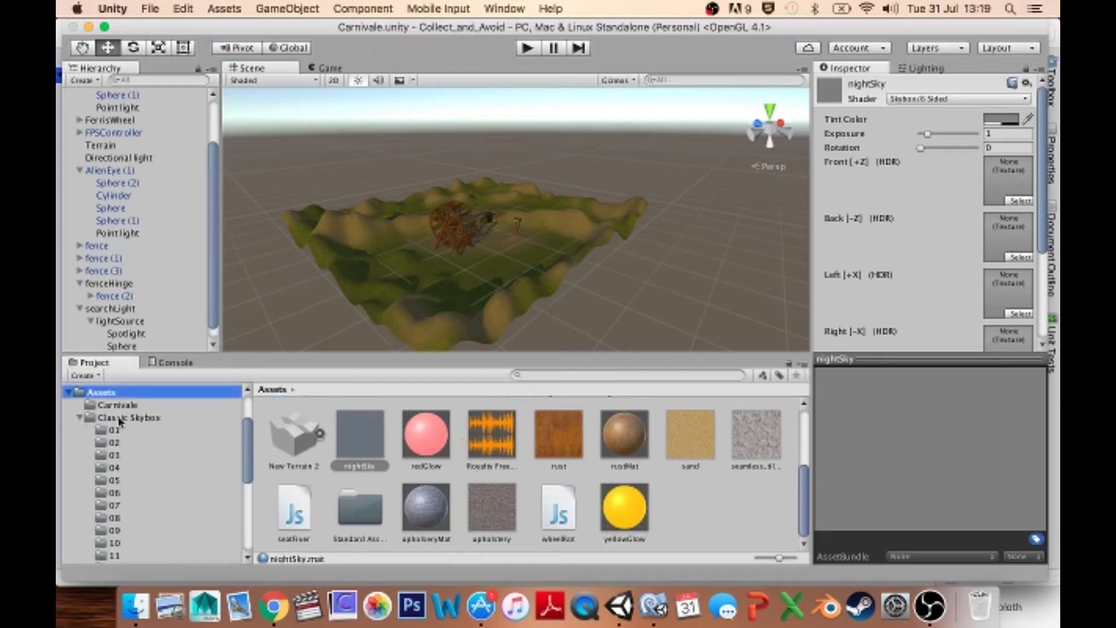
left_click(100, 431)
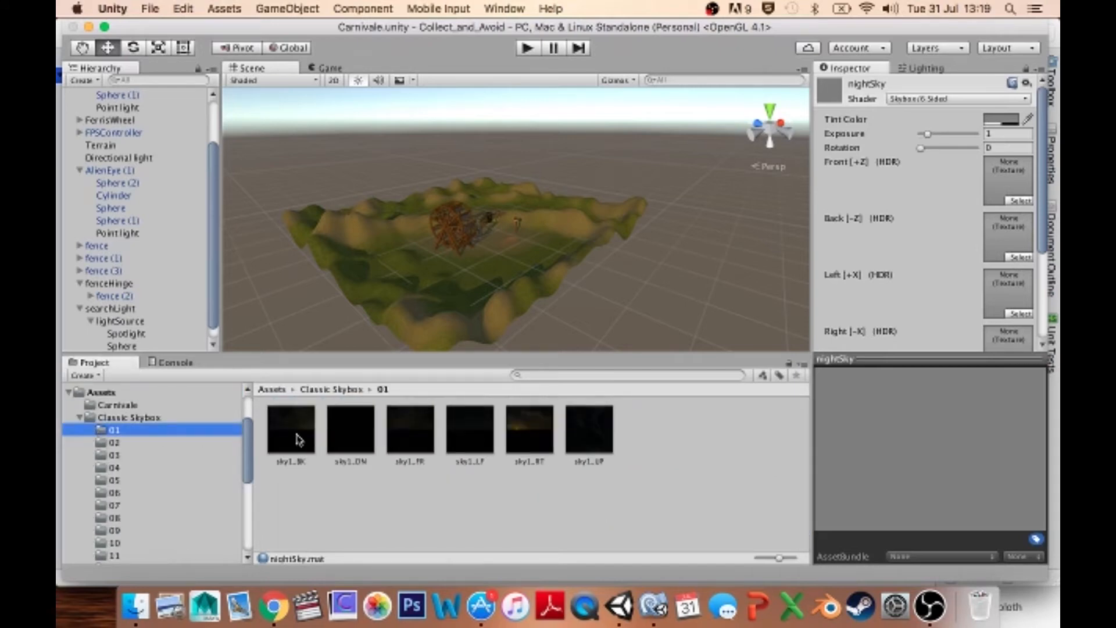
left_click(102, 444)
left_click(111, 456)
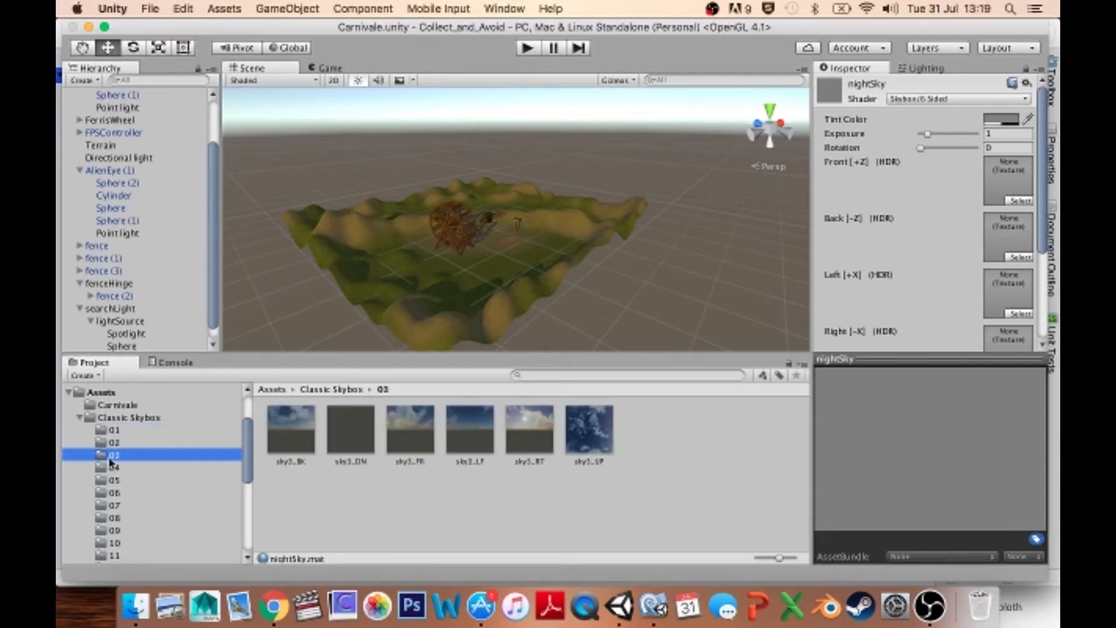
left_click(108, 468)
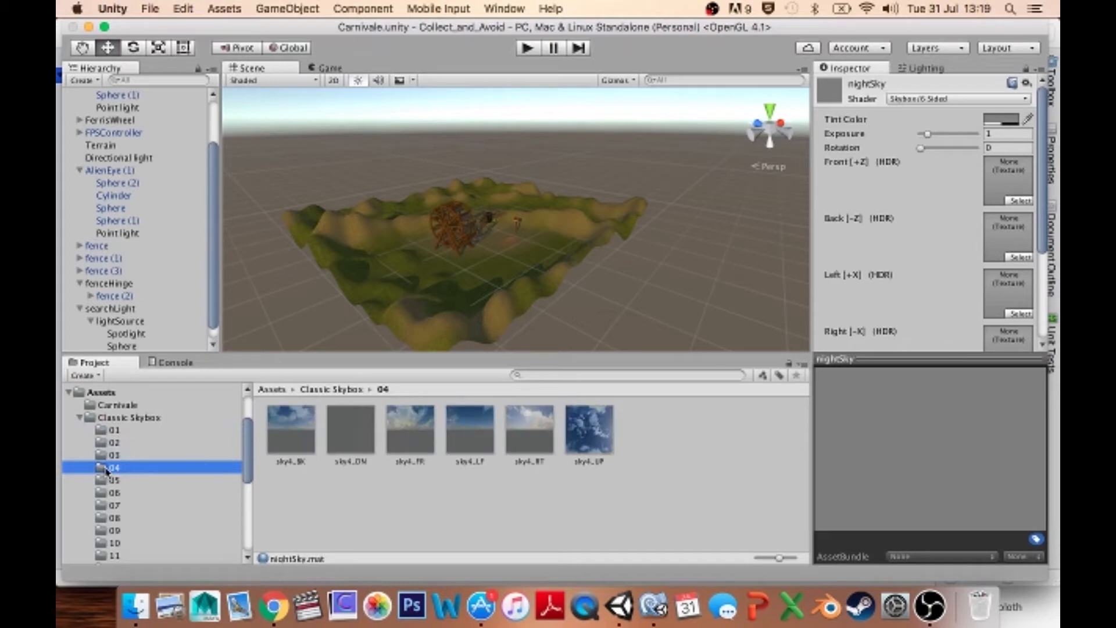
left_click(106, 480)
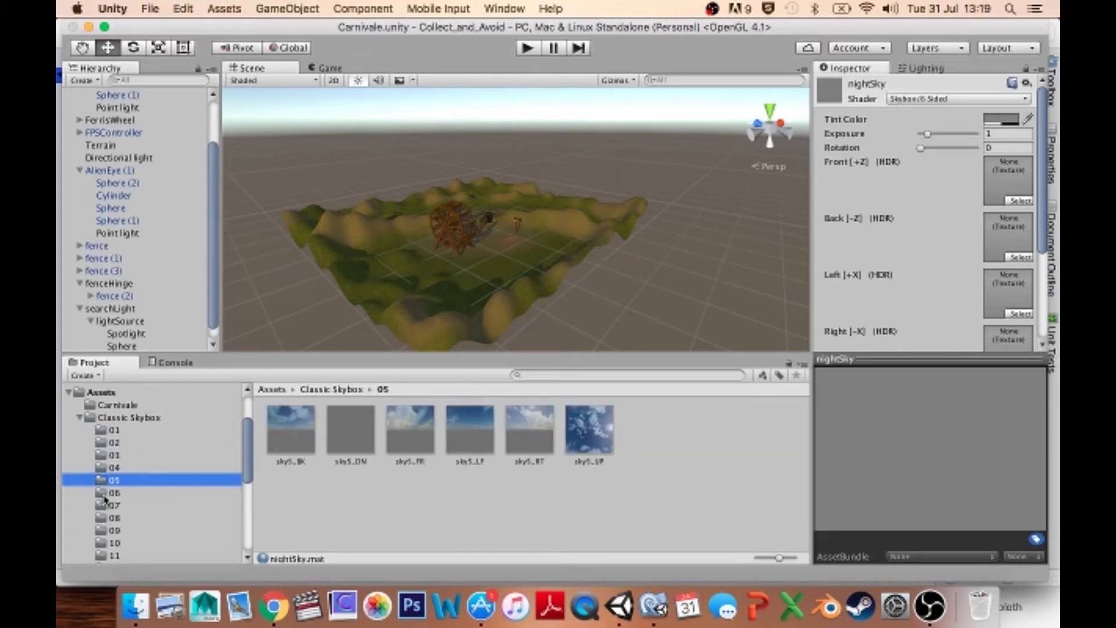
left_click(105, 494)
left_click(106, 517)
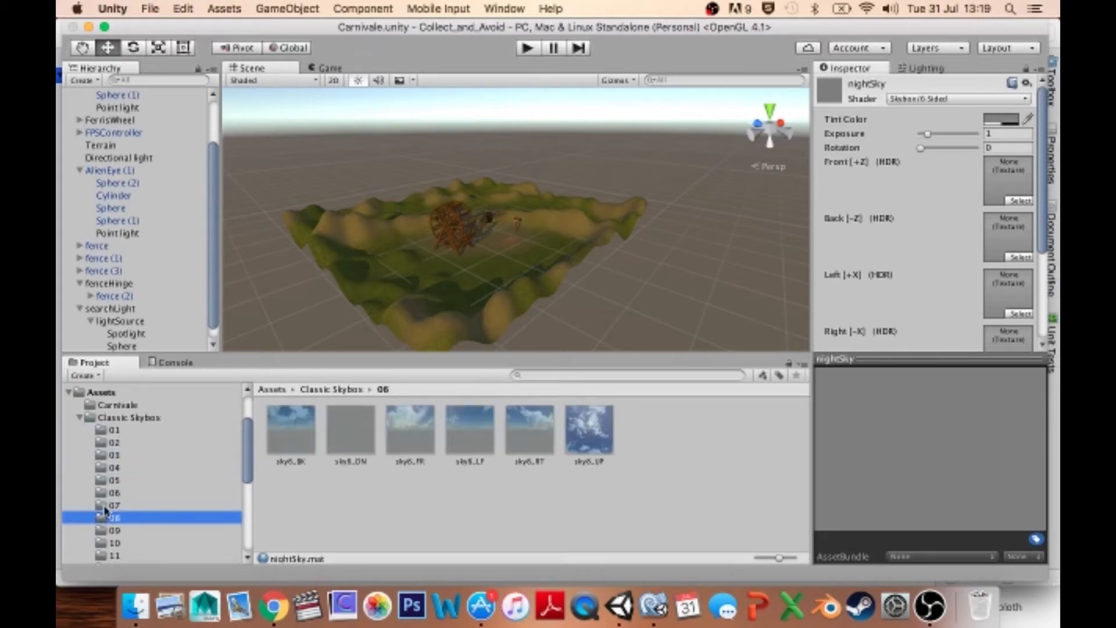
left_click(105, 505)
scroll(151, 511, "down", 4)
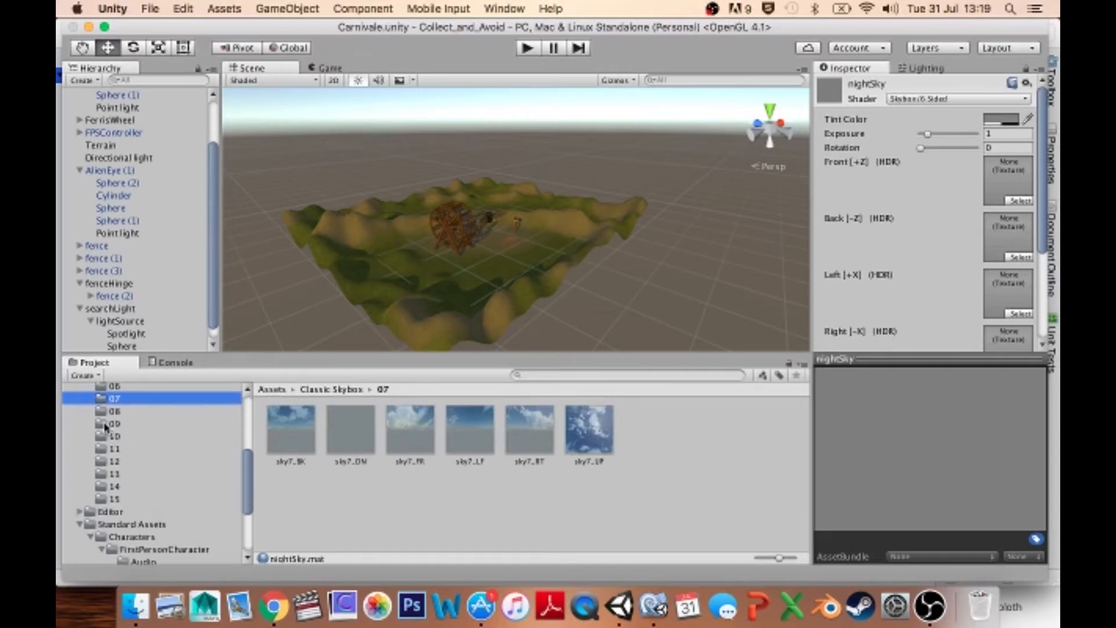
left_click(106, 427)
left_click(103, 437)
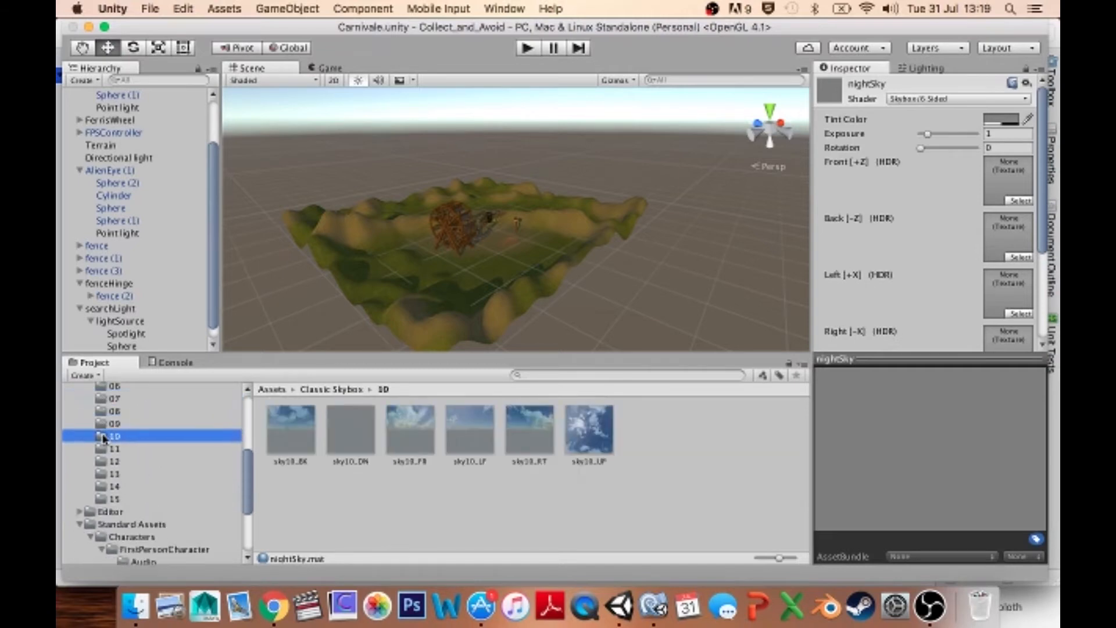
left_click(103, 450)
left_click(104, 462)
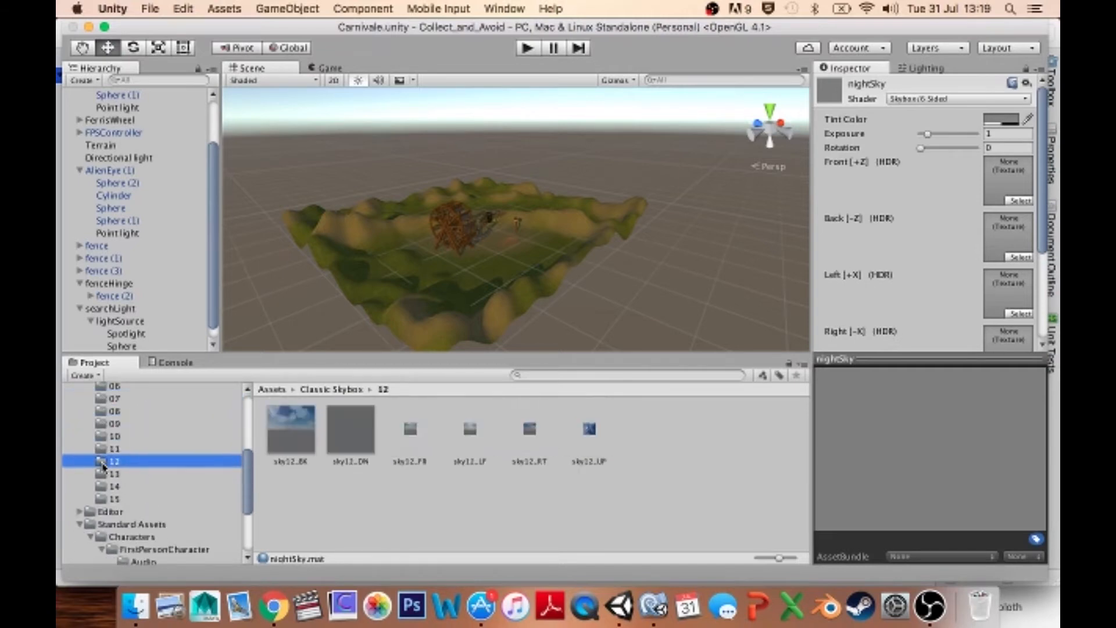
left_click(104, 475)
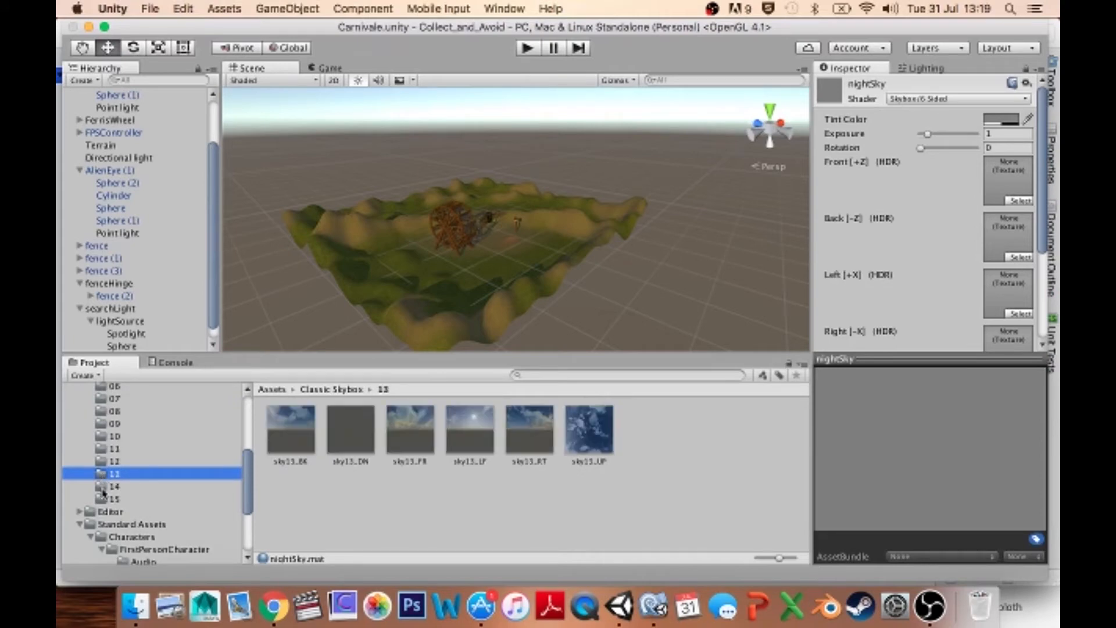
left_click(103, 487)
- From Classic Skybox folder 15, assign sky15_BK to the nightSky material's Back texture and sky15_DN to its Down texture
left_click(107, 500)
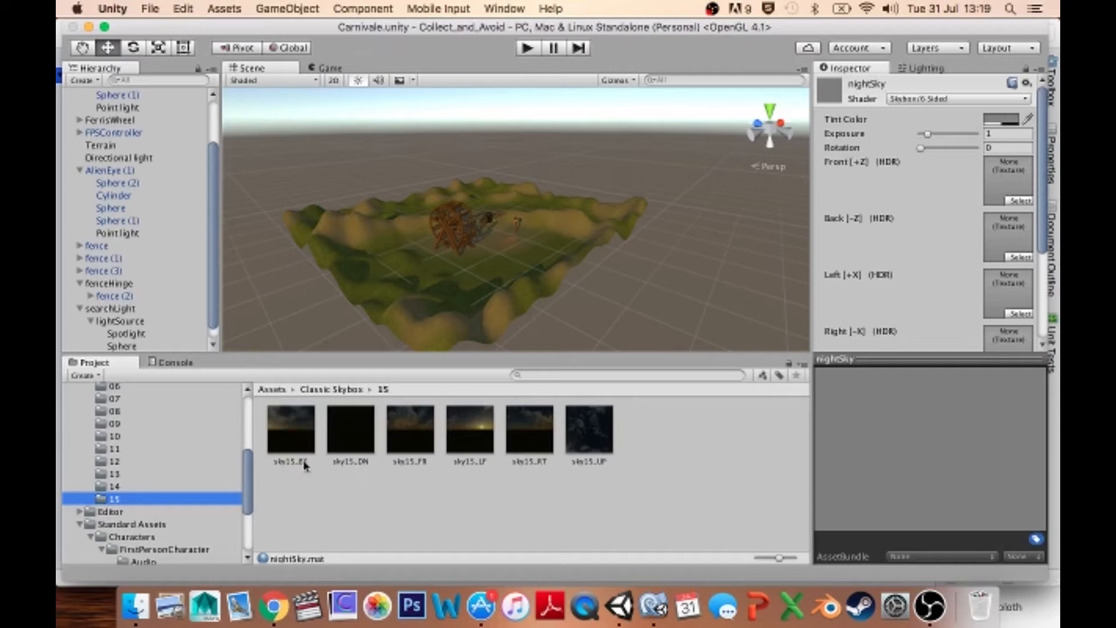
left_click_drag(287, 441, 1017, 234)
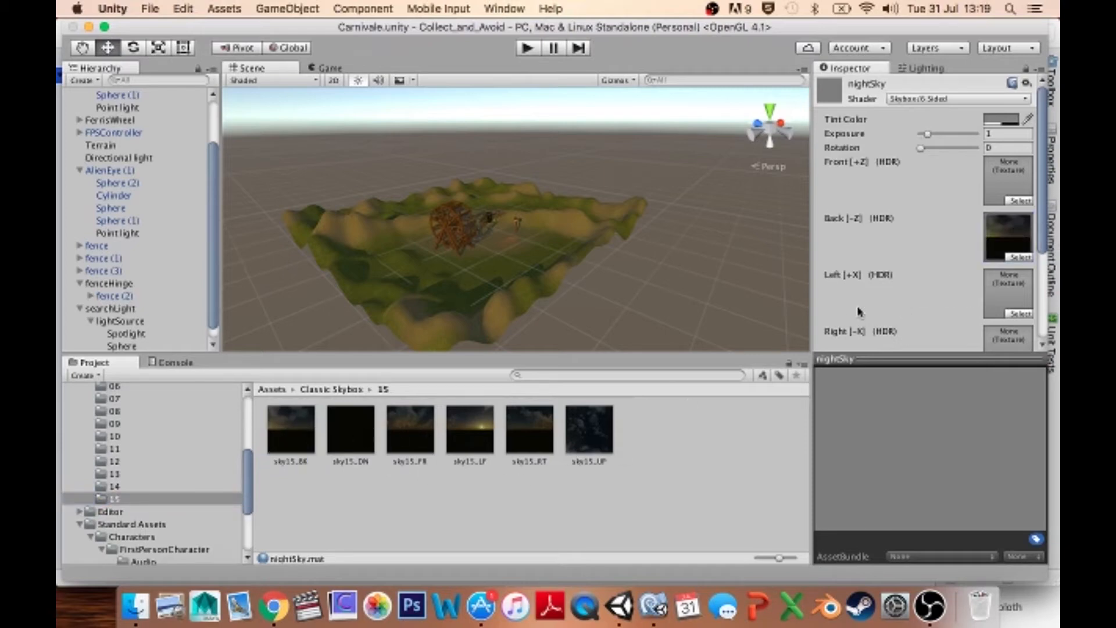
scroll(858, 312, "down", 5)
left_click_drag(369, 431, 1014, 305)
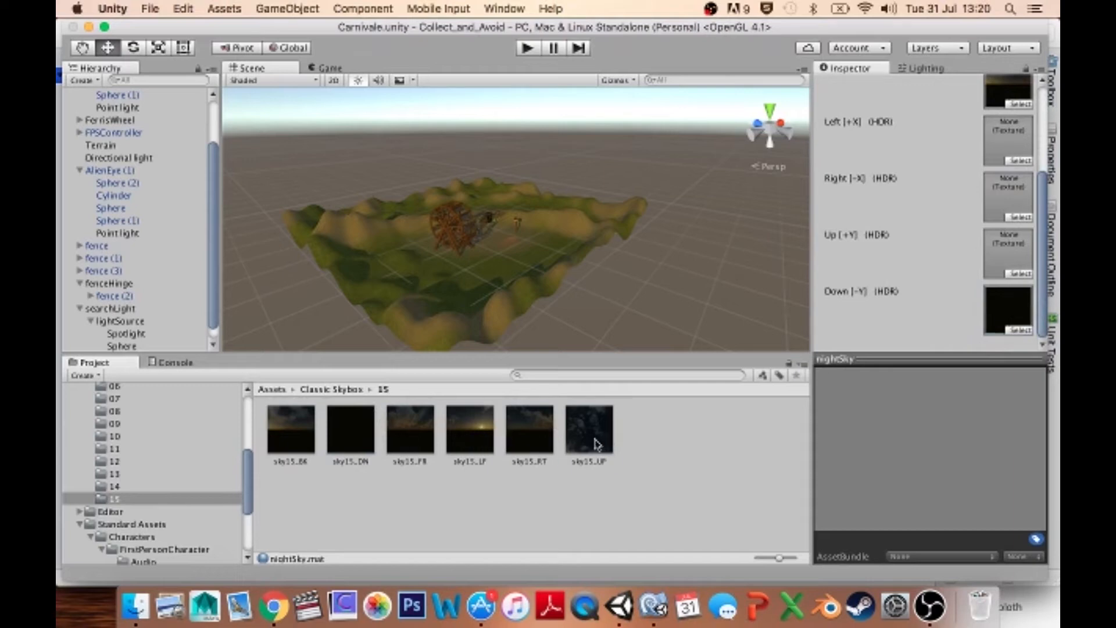
- Assign sky15_RT to the nightSky material's Right texture and sky15_UP to its Up texture
left_click_drag(597, 444, 1014, 251)
left_click_drag(526, 439, 1001, 190)
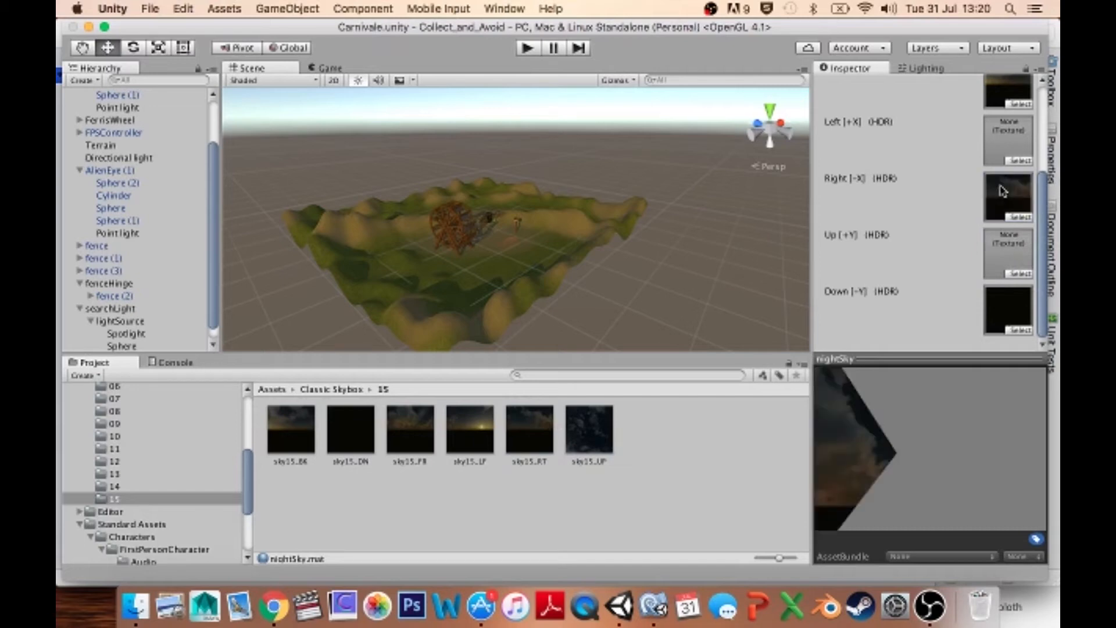
left_click(589, 430)
left_click_drag(1009, 249, 1009, 249)
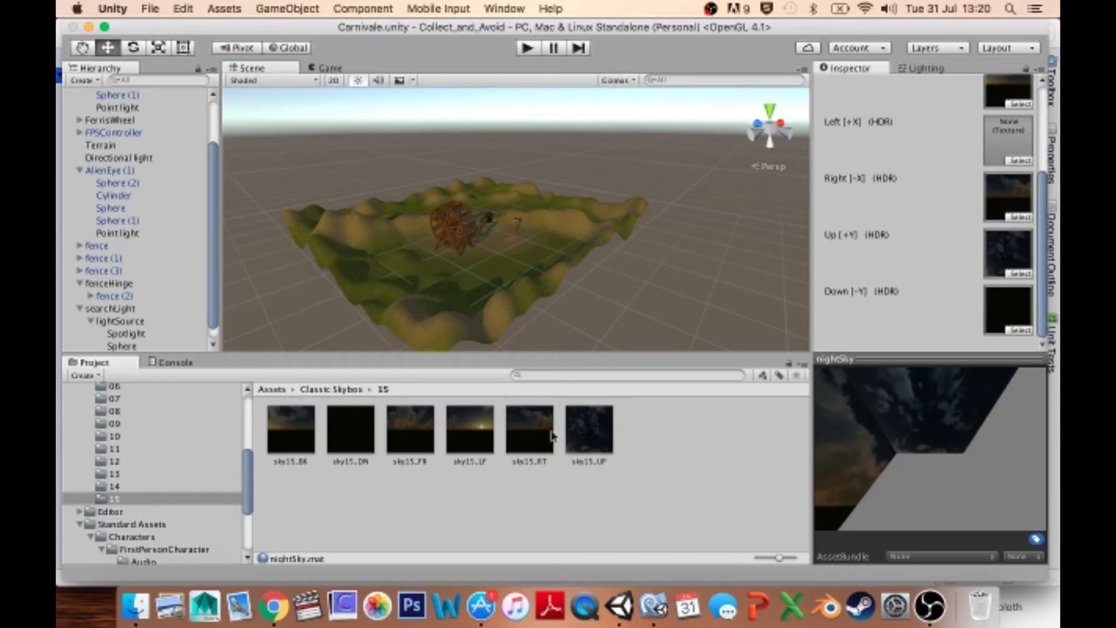
- Assign sky15_LF to the nightSky material's Left texture and sky15_FR to its Front texture
left_click_drag(490, 448, 1011, 134)
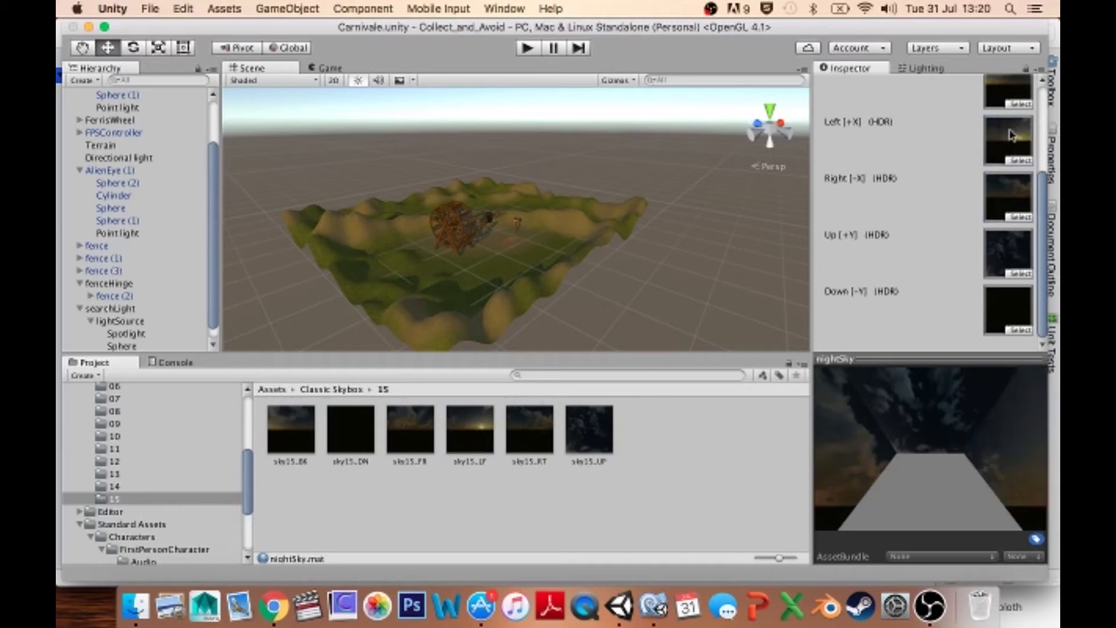
scroll(937, 284, "up", 5)
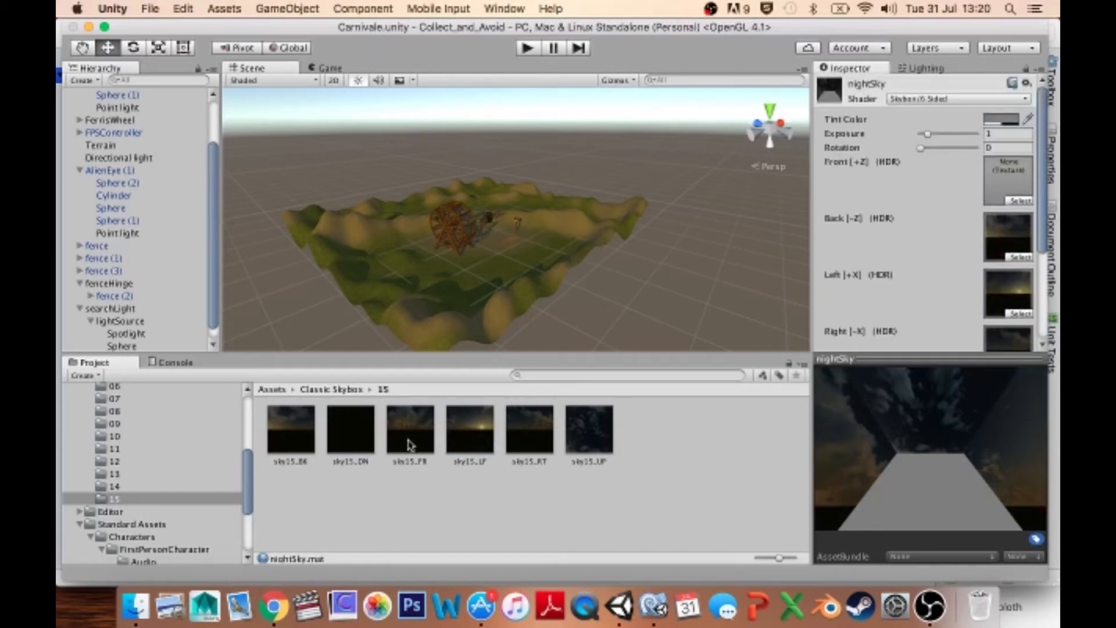
left_click_drag(407, 444, 1014, 185)
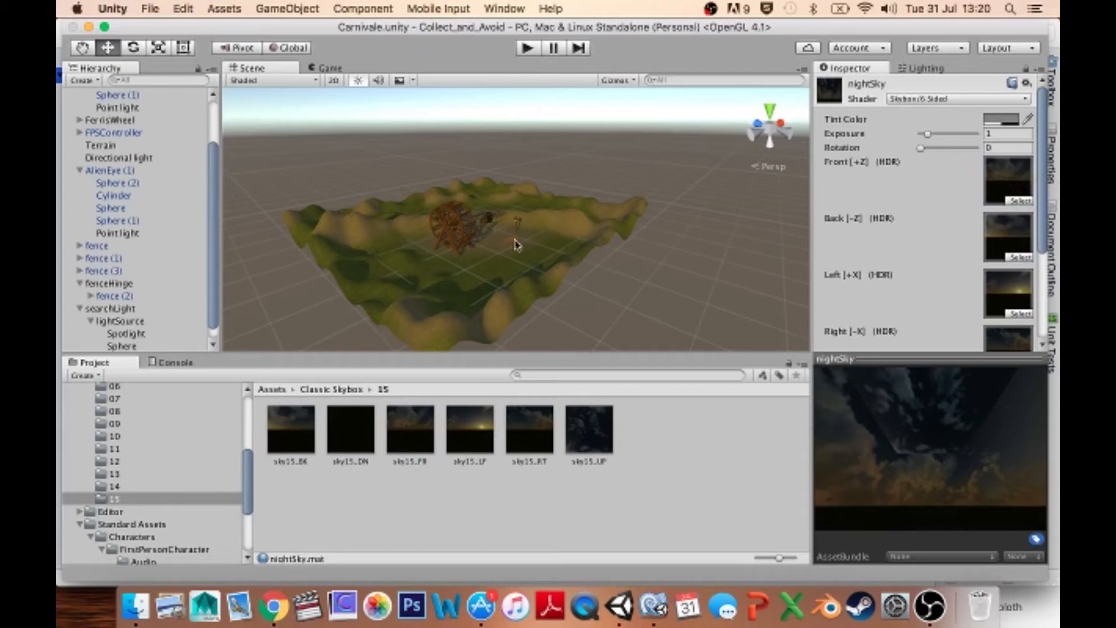
- Apply the nightSky material from the Assets folder to the sky of the Carnivale scene
scroll(240, 448, "up", 5)
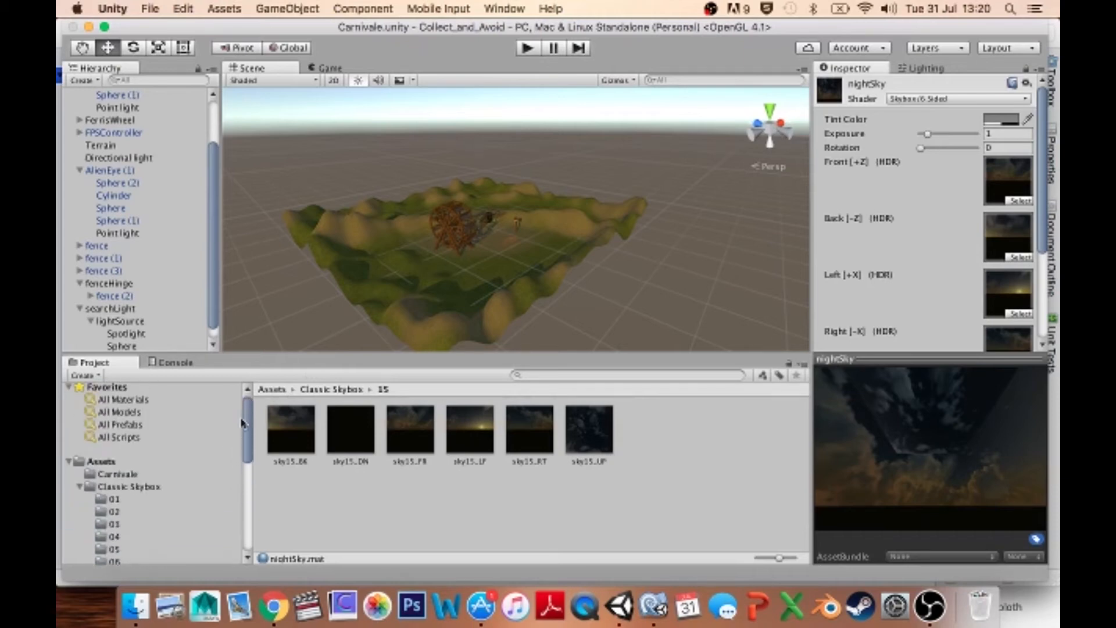
left_click(110, 463)
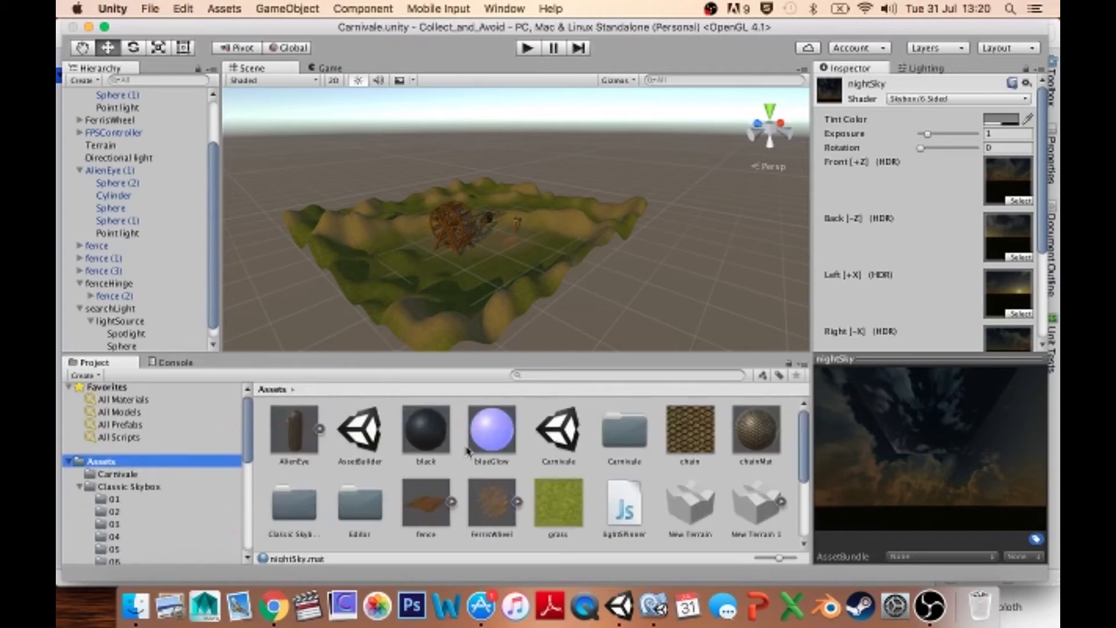
scroll(585, 463, "down", 3)
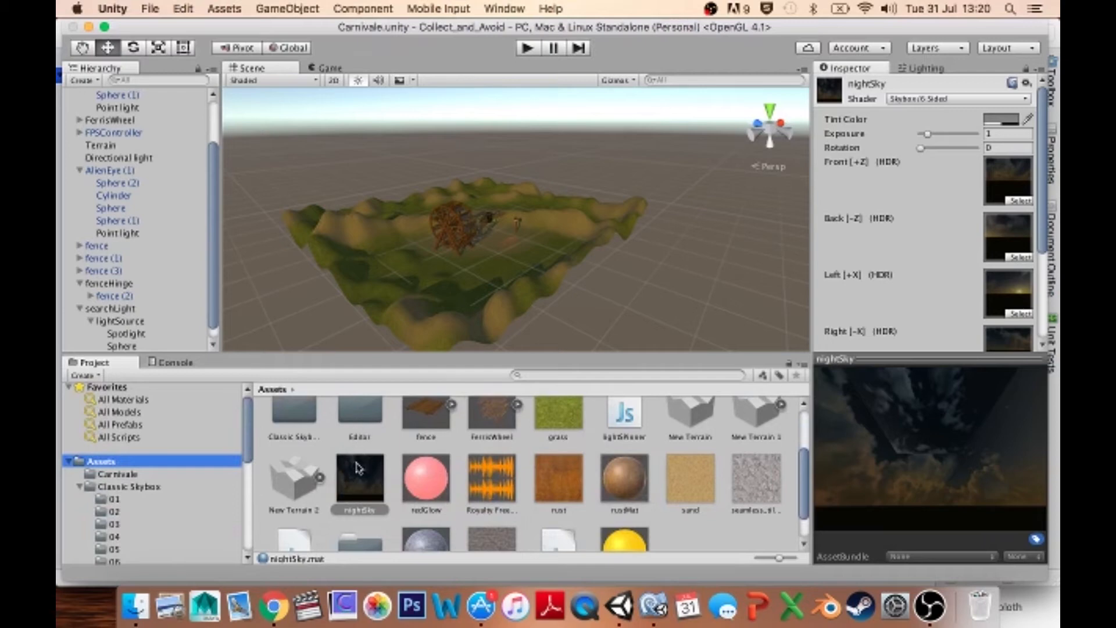
left_click_drag(358, 482, 256, 209)
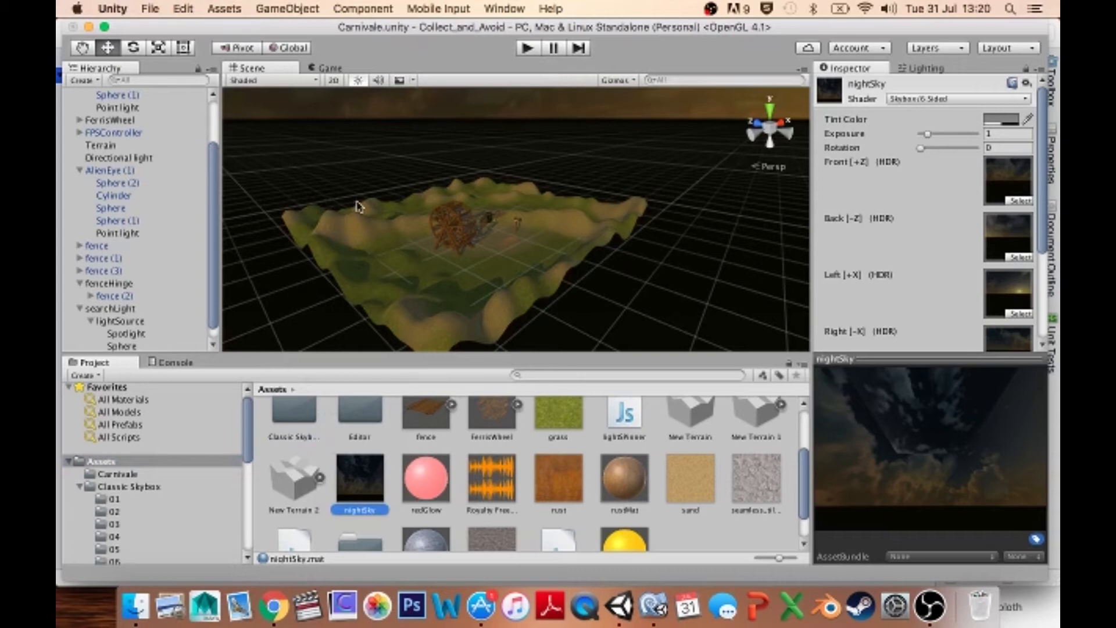
- Play-test the scene to examine the new sky, and inspect how the sides meet in the nightSky material's preview
left_click(526, 47)
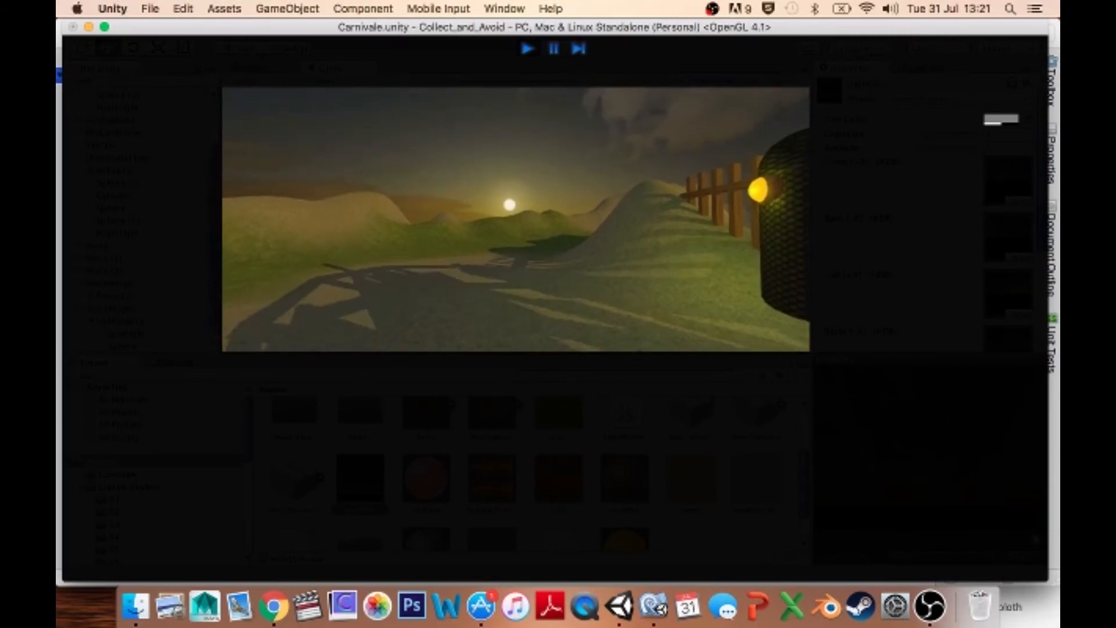
left_click(355, 476)
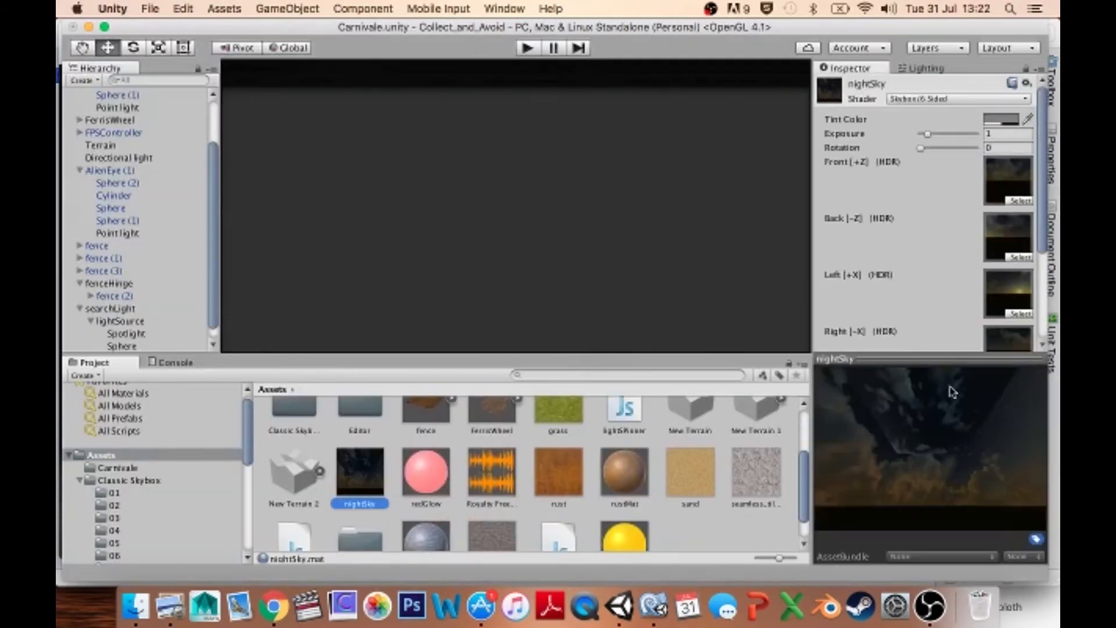
left_click_drag(952, 392, 884, 428)
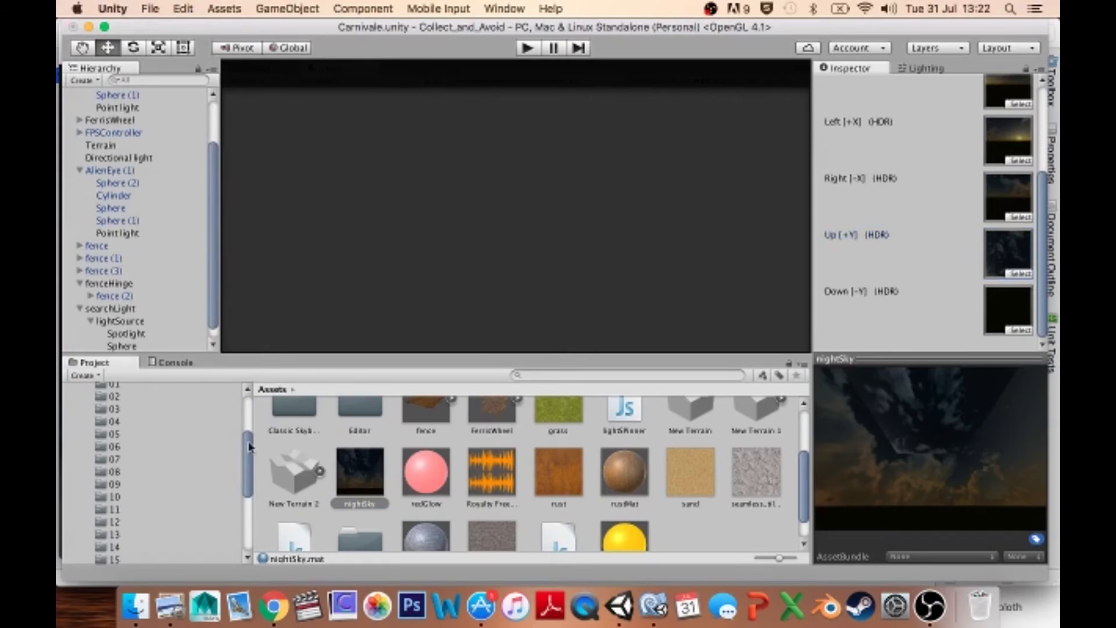
- Open the sky15_UP texture from Classic Skybox folder 15 in the Preview app for editing
scroll(244, 467, "down", 3)
left_click(105, 464)
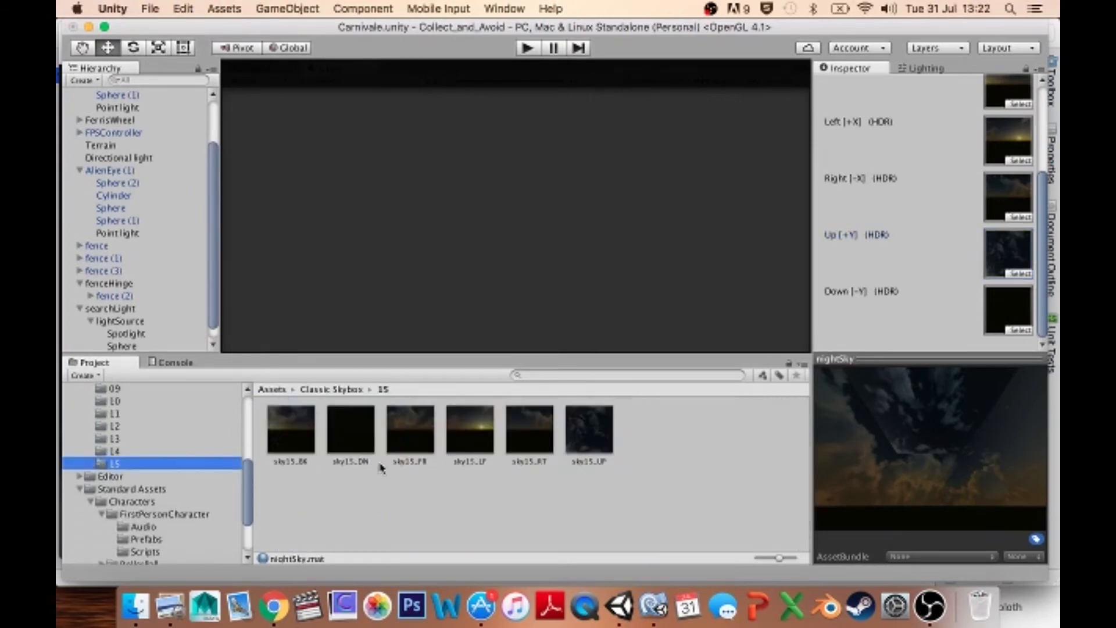
left_click(596, 453)
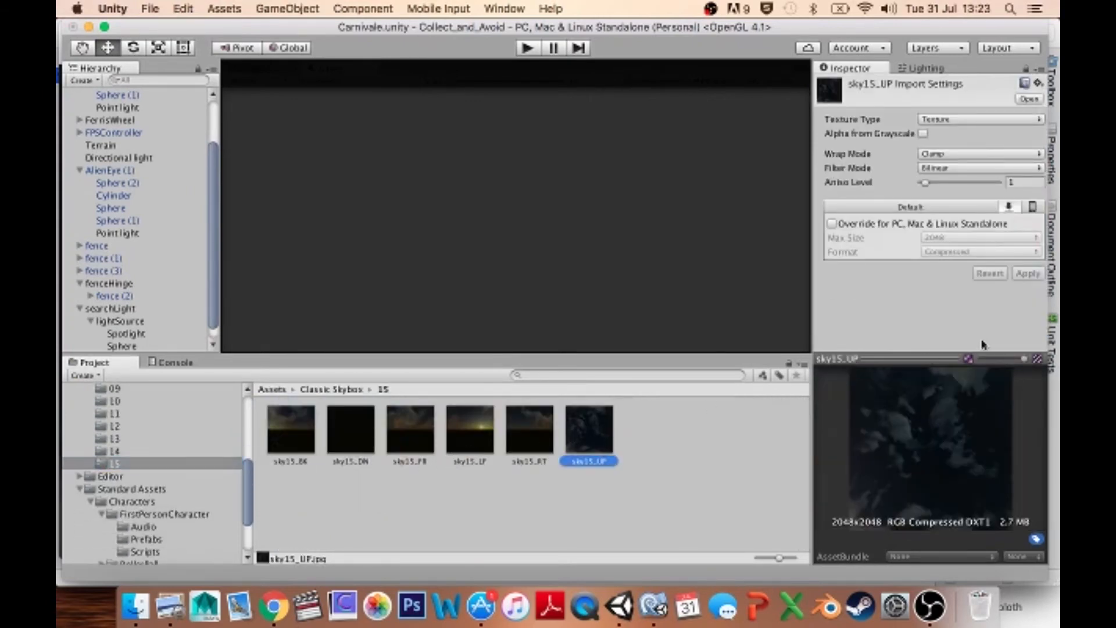
left_click(1028, 100)
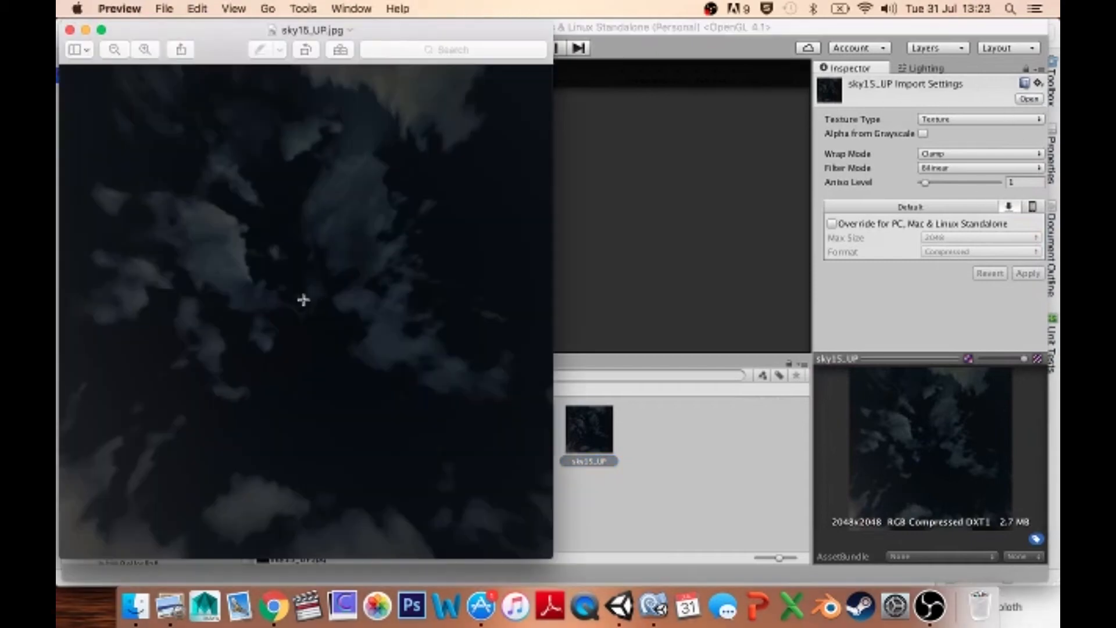
- Rotate the sky15_UP.jpg image counterclockwise in quarter turns and save it
left_click(307, 50)
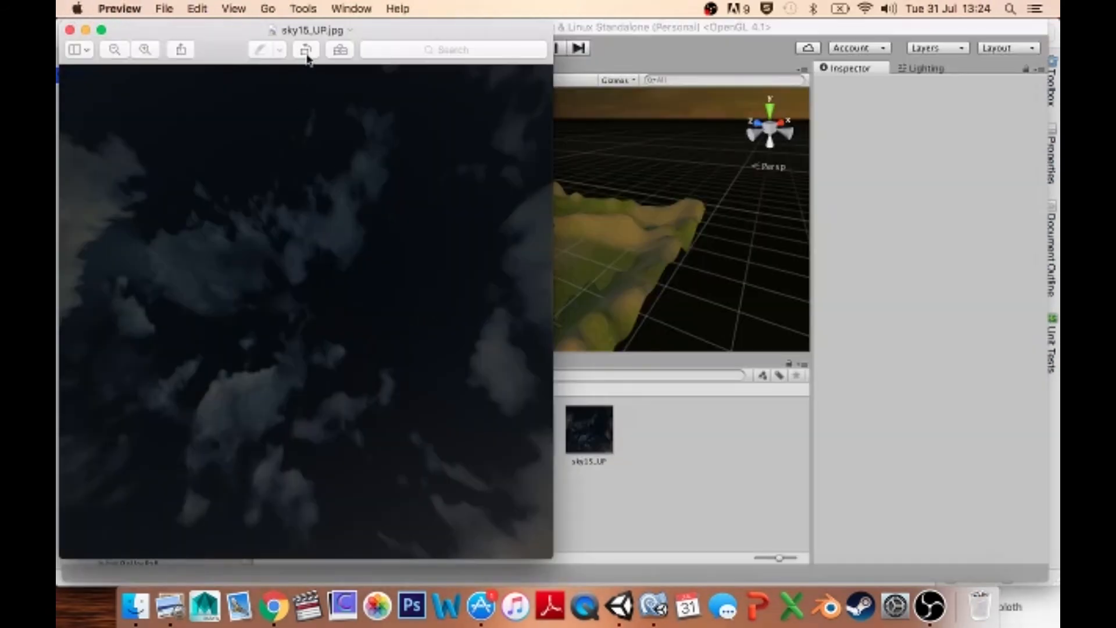
left_click(306, 50)
key("super+s")
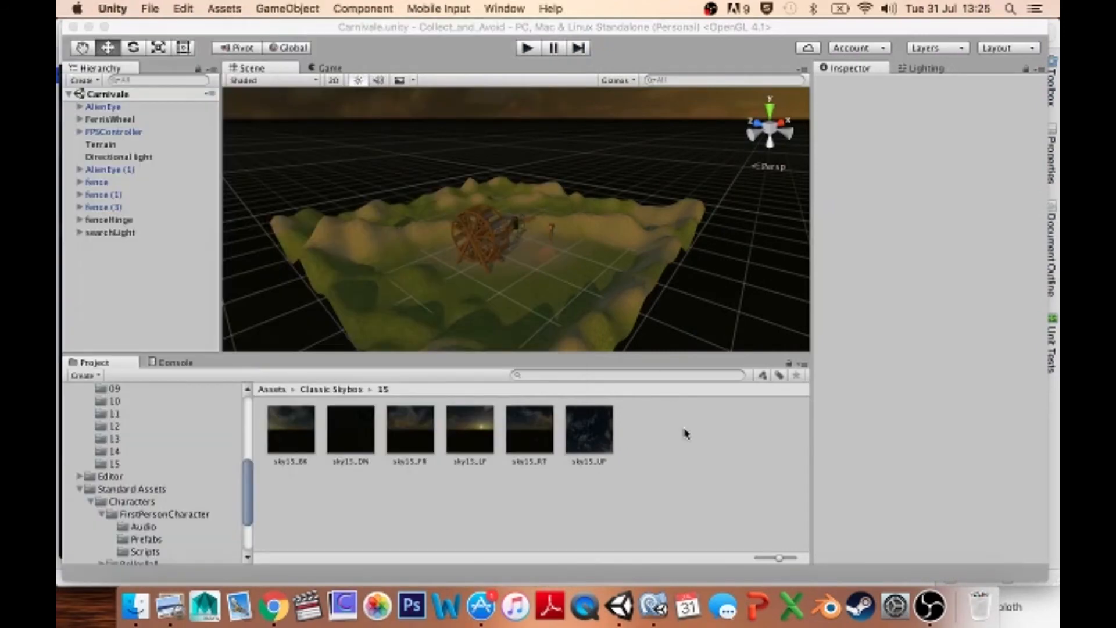
- Switch back to Unity, play-test the scene to check the sky with the rotated top texture, and end the test
key("super+p")
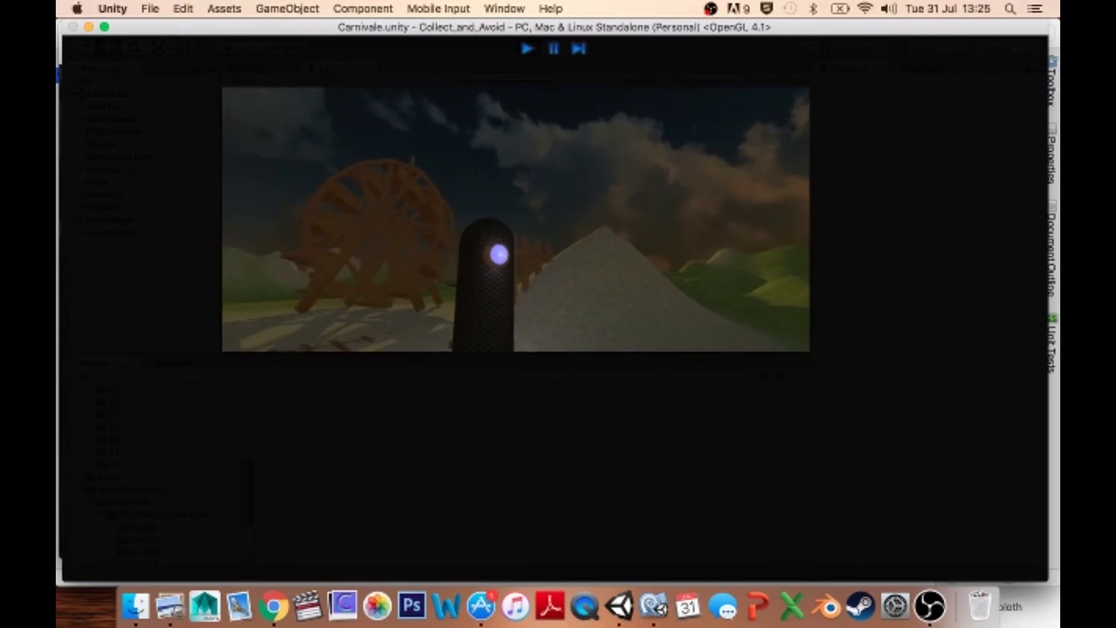
left_click(527, 49)
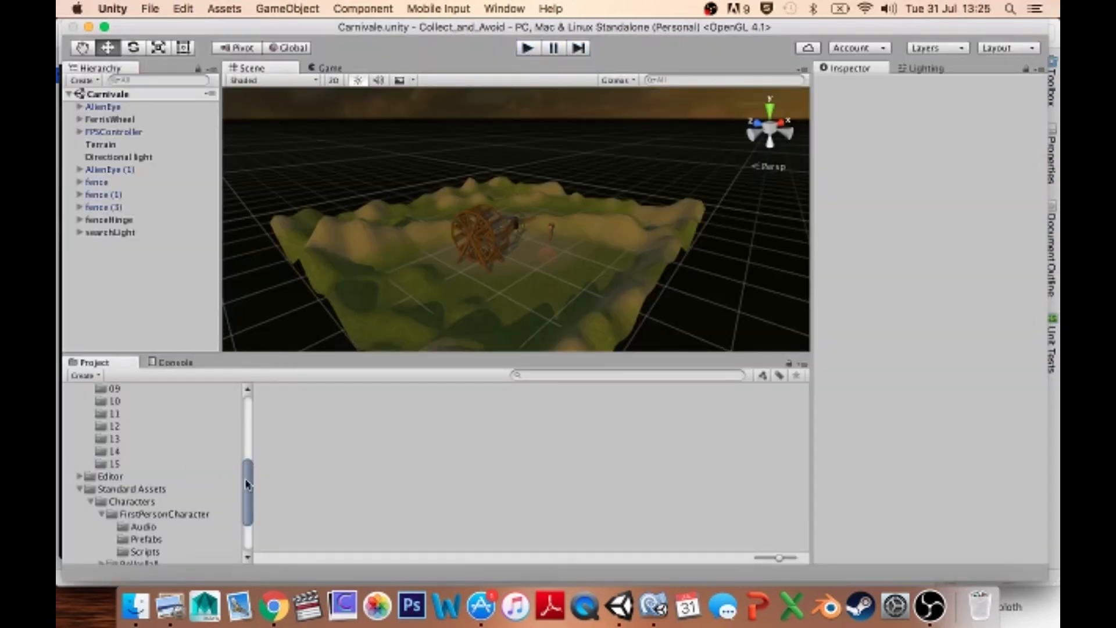
- Open the settings of the nightSky material from the main Assets folder
left_click_drag(246, 484, 247, 384)
left_click(101, 464)
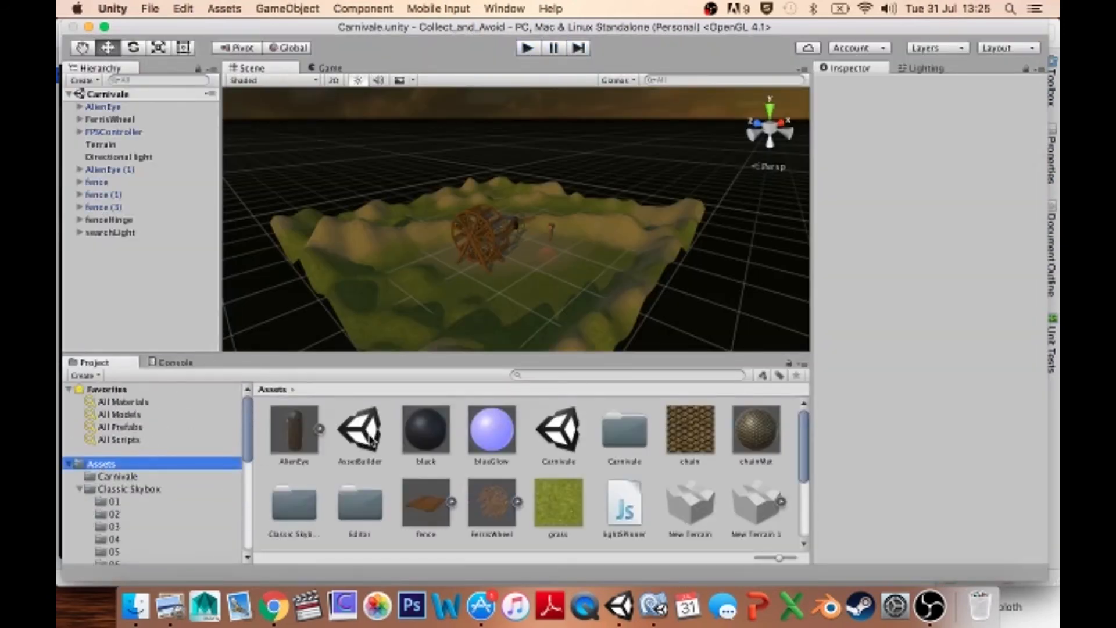
scroll(433, 520, "down", 3)
left_click(361, 465)
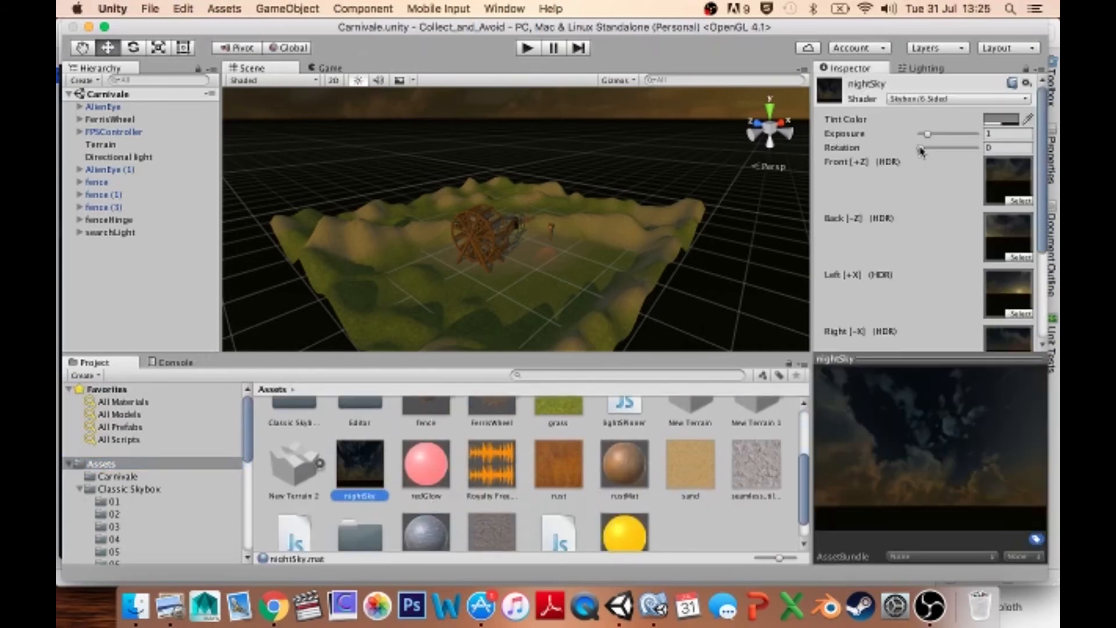
- Try a rotation of 61 on the nightSky material and play-test the scene to check the sun's position
left_click_drag(920, 150, 929, 150)
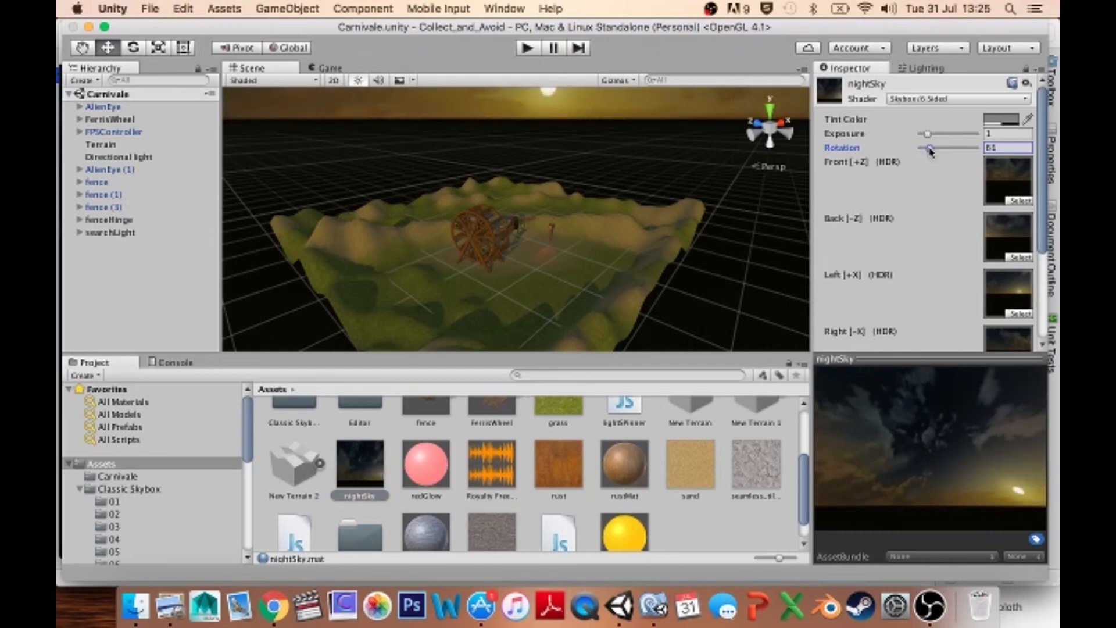
left_click(530, 48)
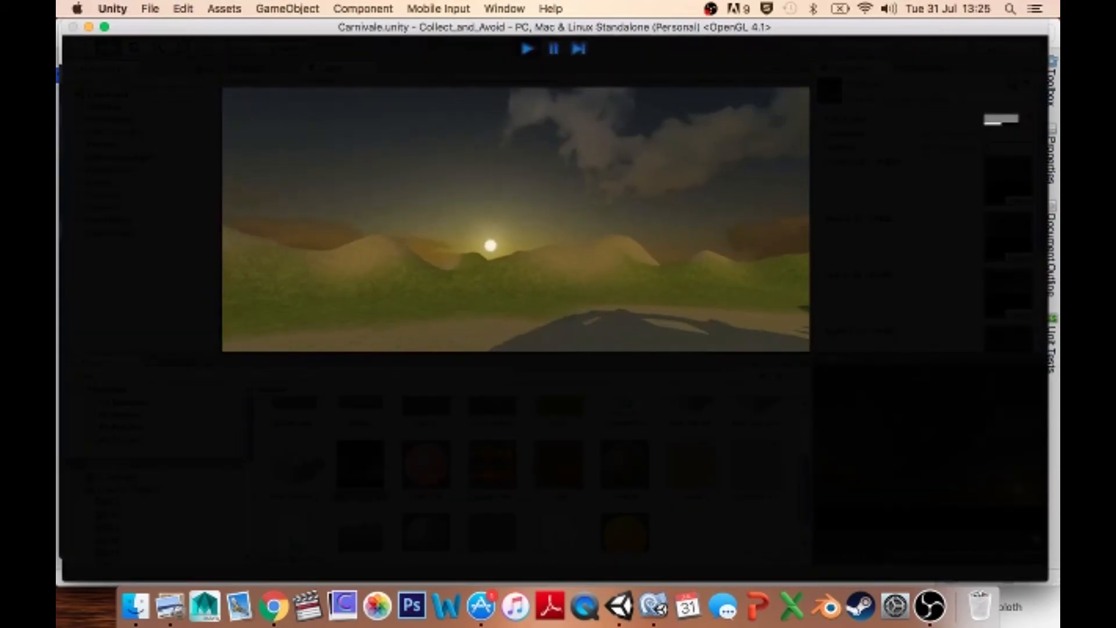
left_click(527, 48)
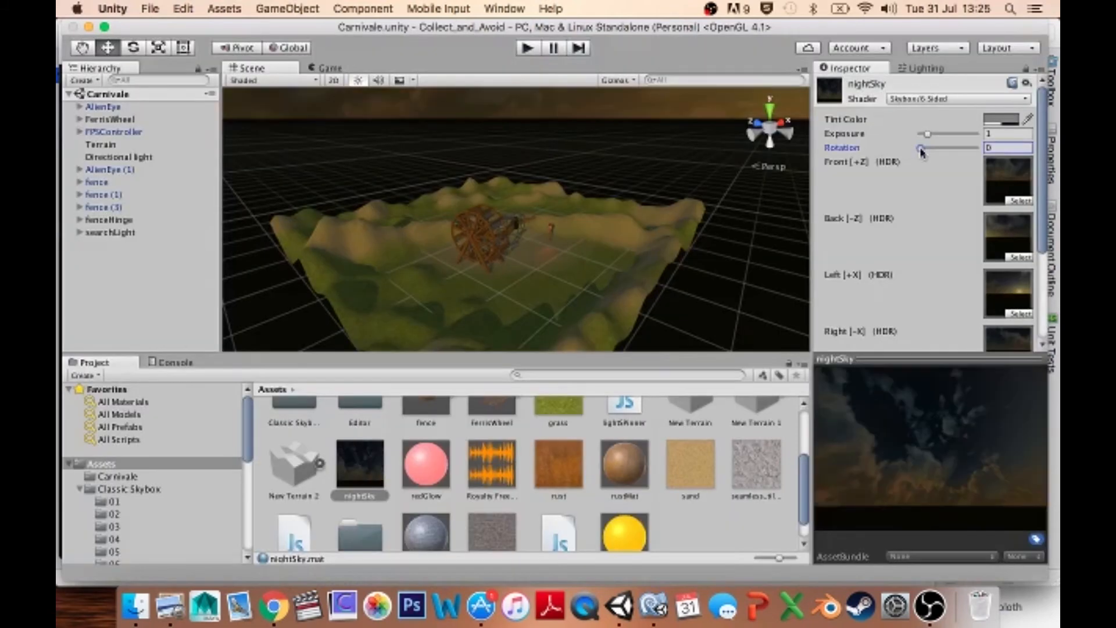
- Set the nightSky material's rotation to 228 and play-test the scene, walking around to check the sun behind the Ferris wheel
left_click_drag(684, 201, 558, 204, "alt")
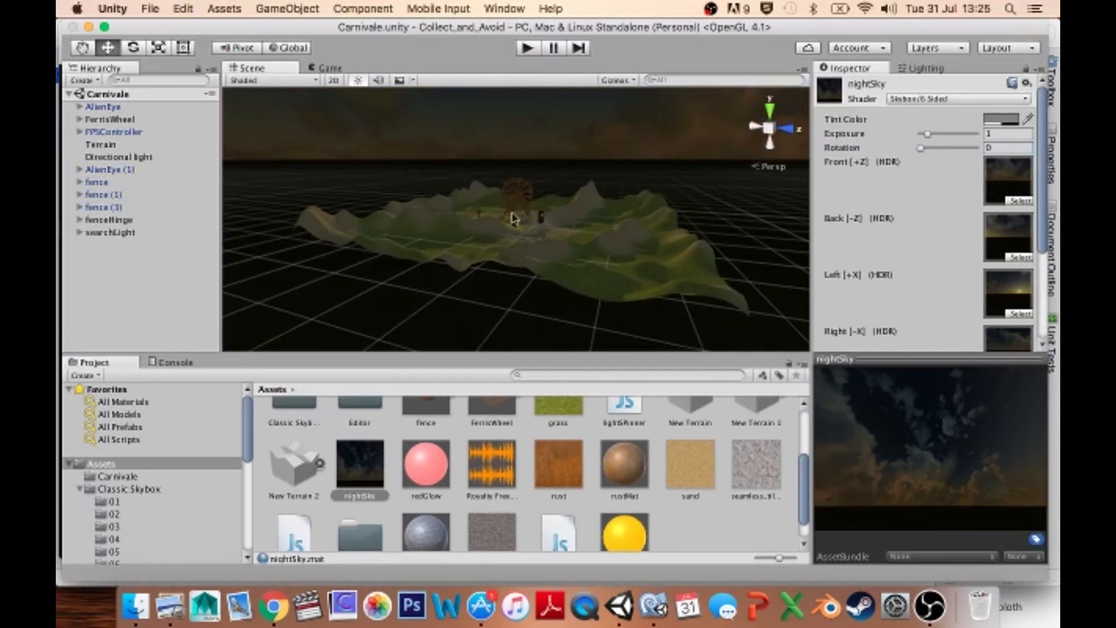
left_click_drag(922, 151, 958, 149)
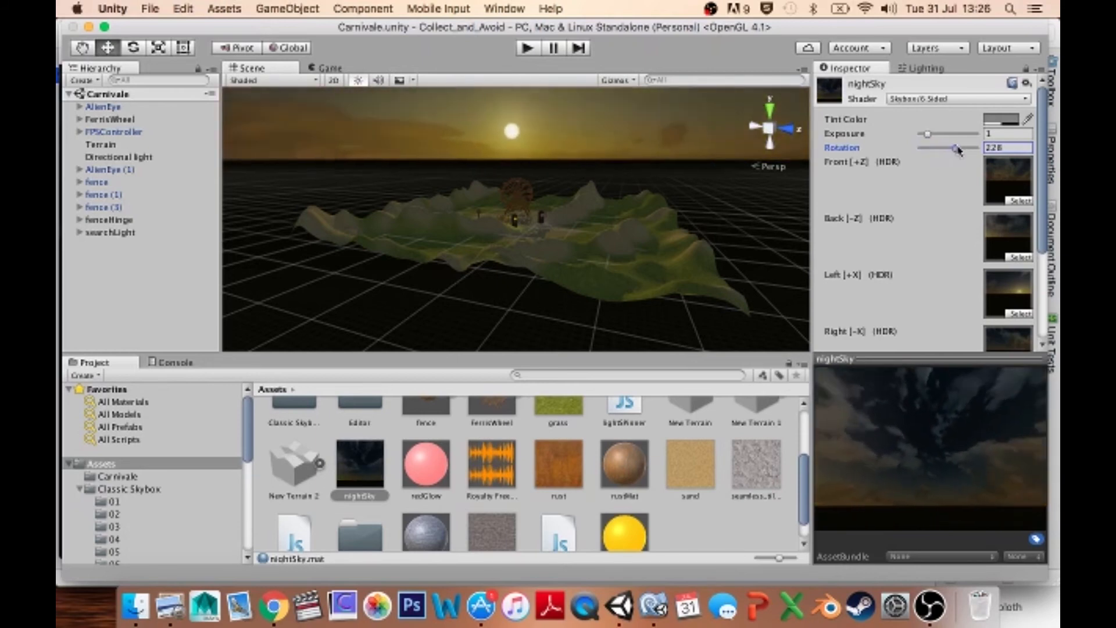
left_click(534, 51)
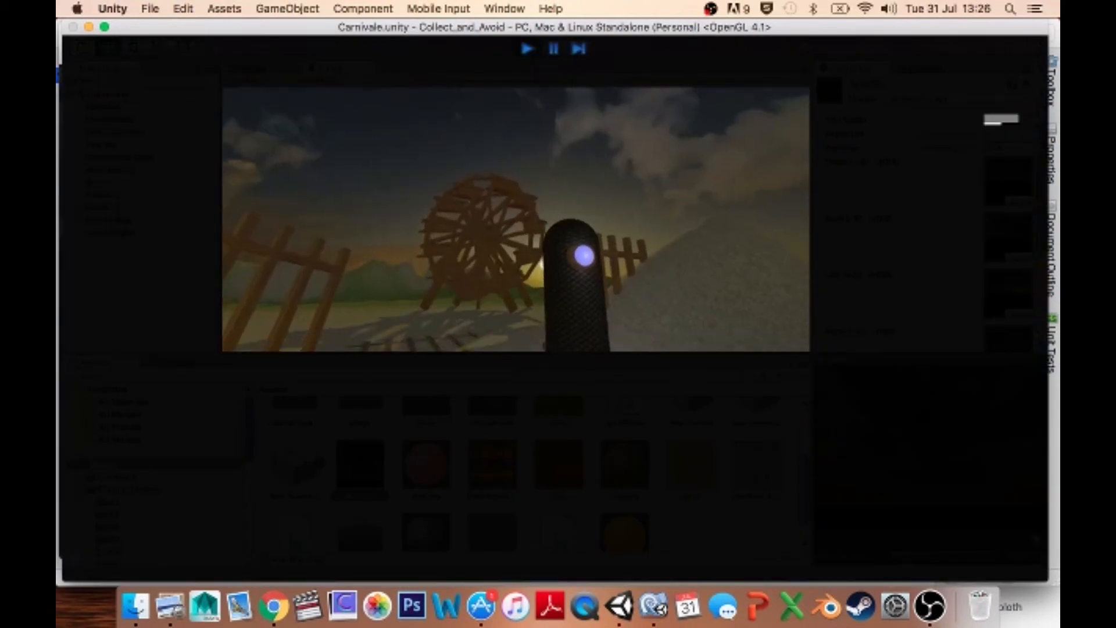
key("w")
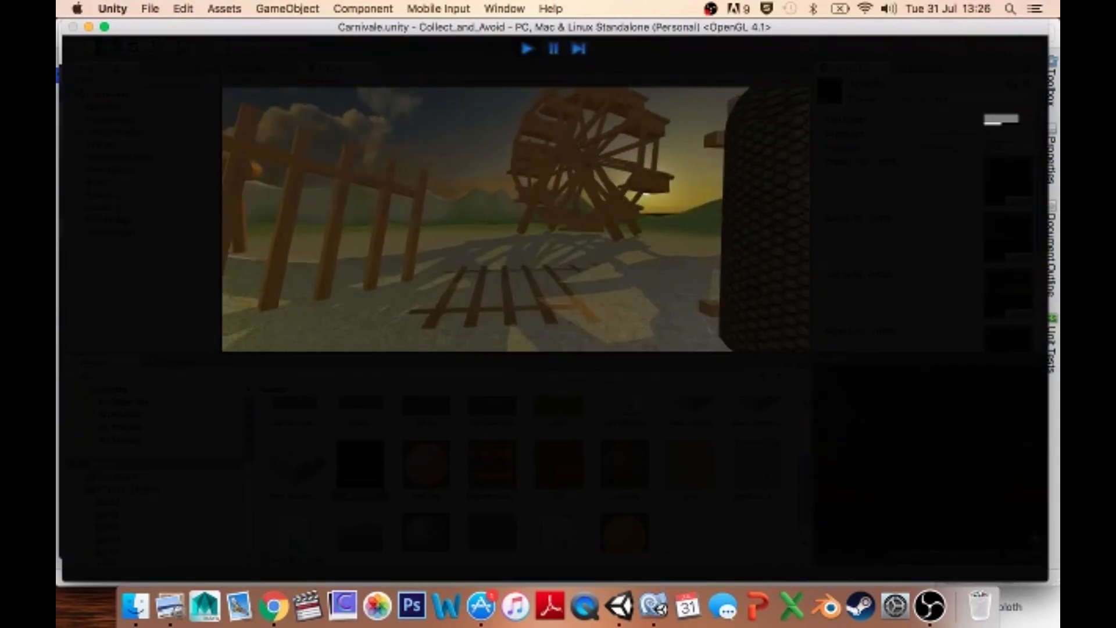
key("w")
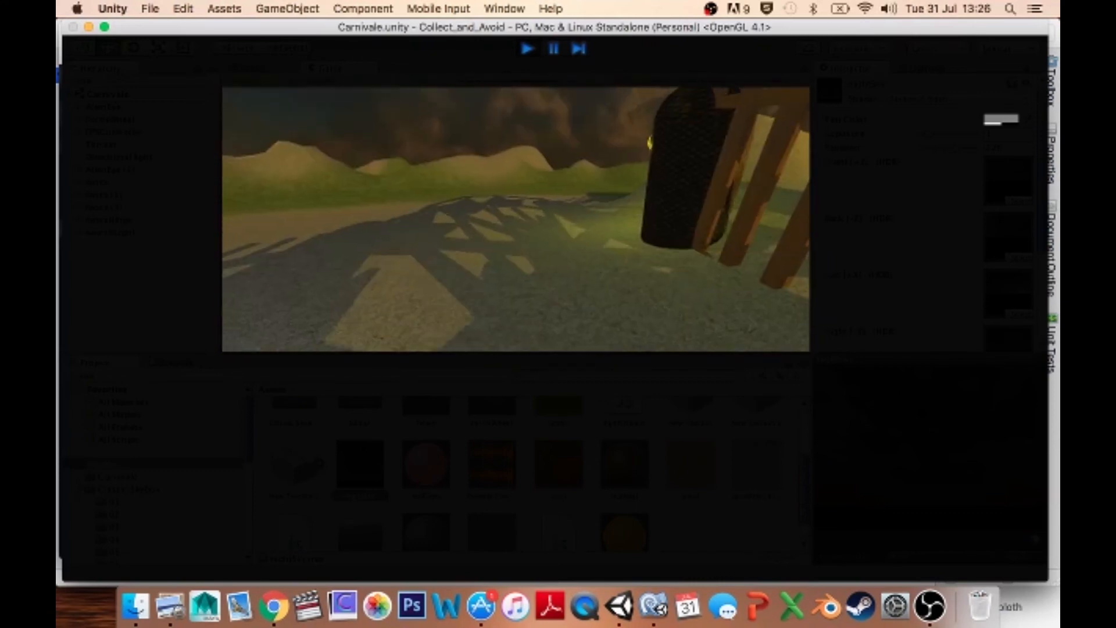
key("w")
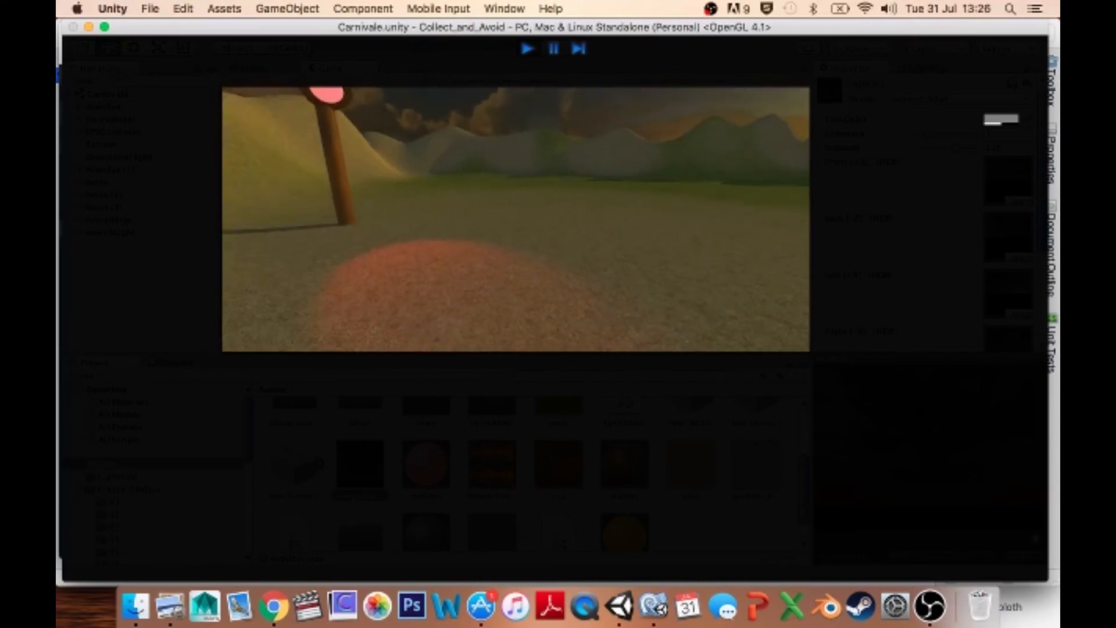
key("s")
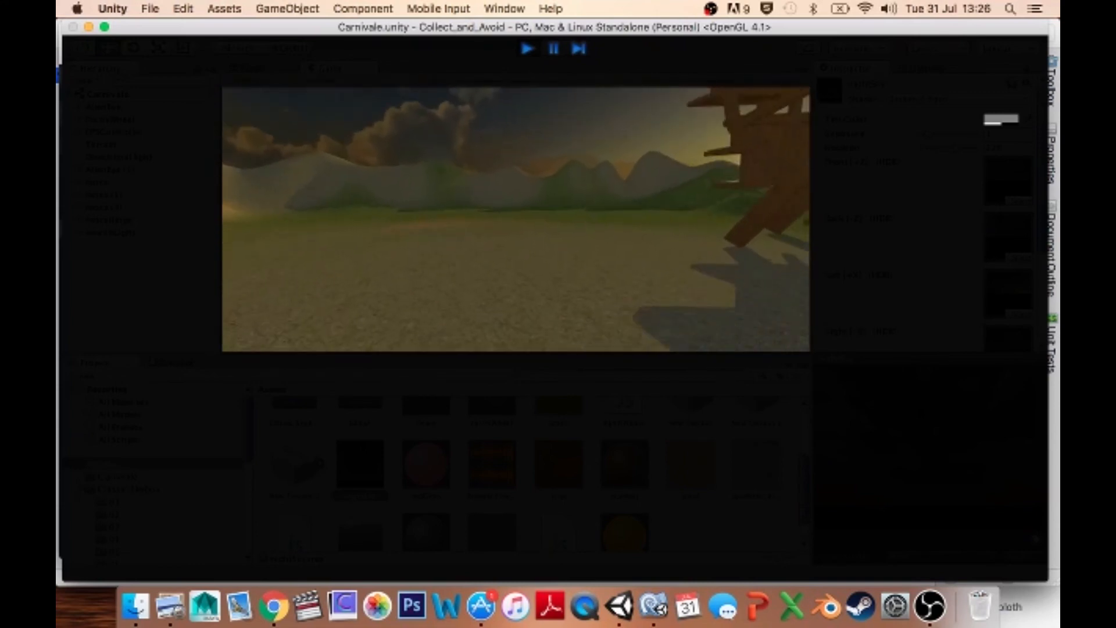
left_click(528, 49)
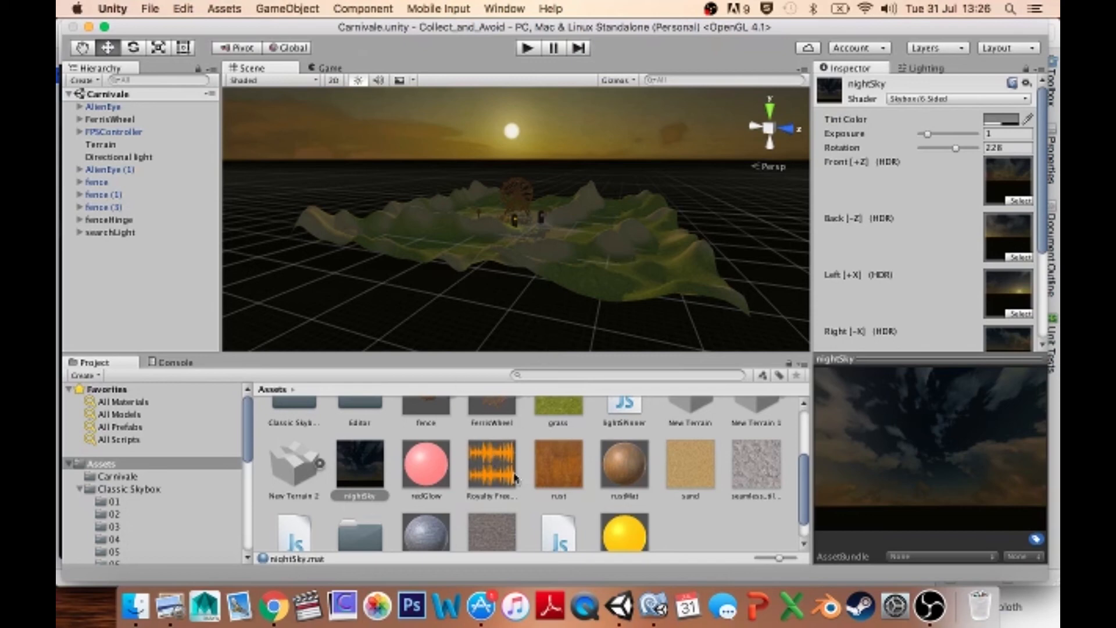
- Add the Royalty Free Music "Nightmare While Awake" clip to the Terrain as an audio source
left_click(504, 477)
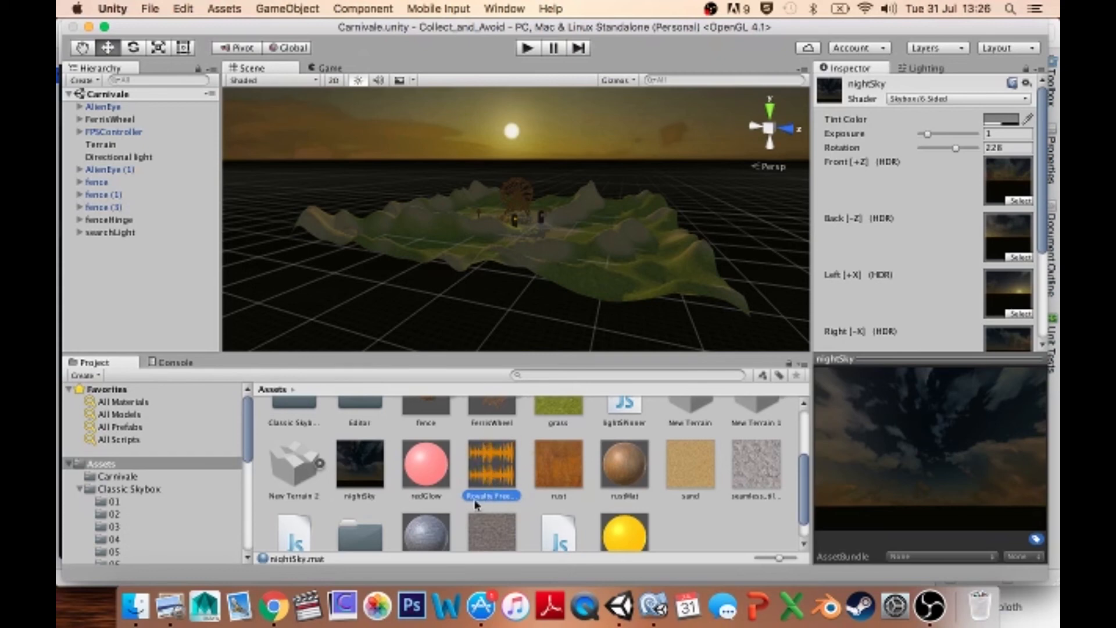
left_click(512, 497)
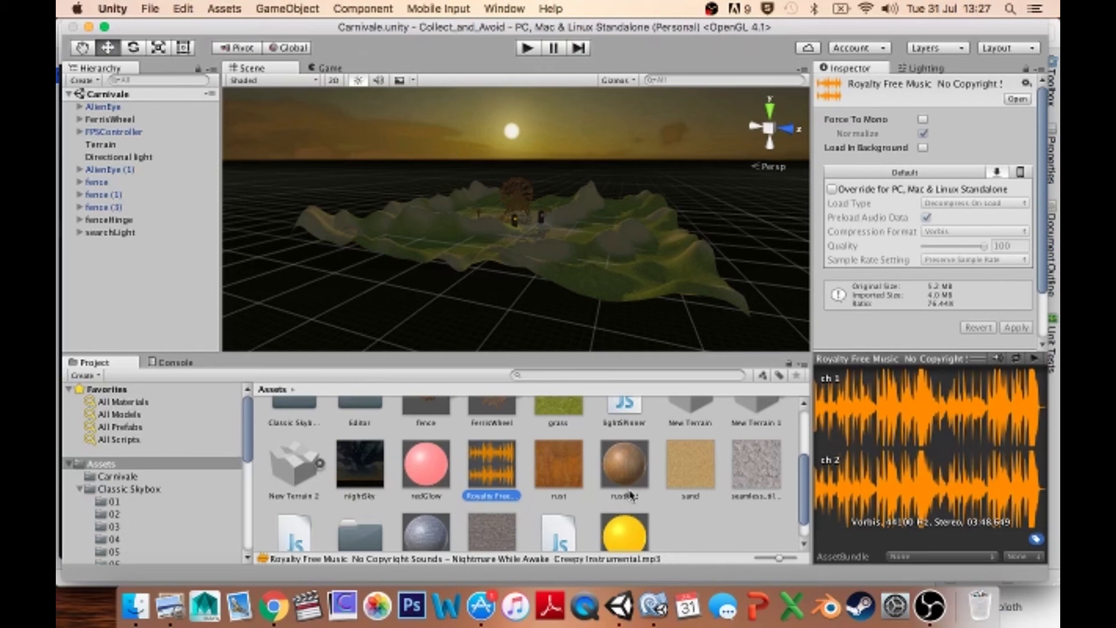
left_click(104, 145)
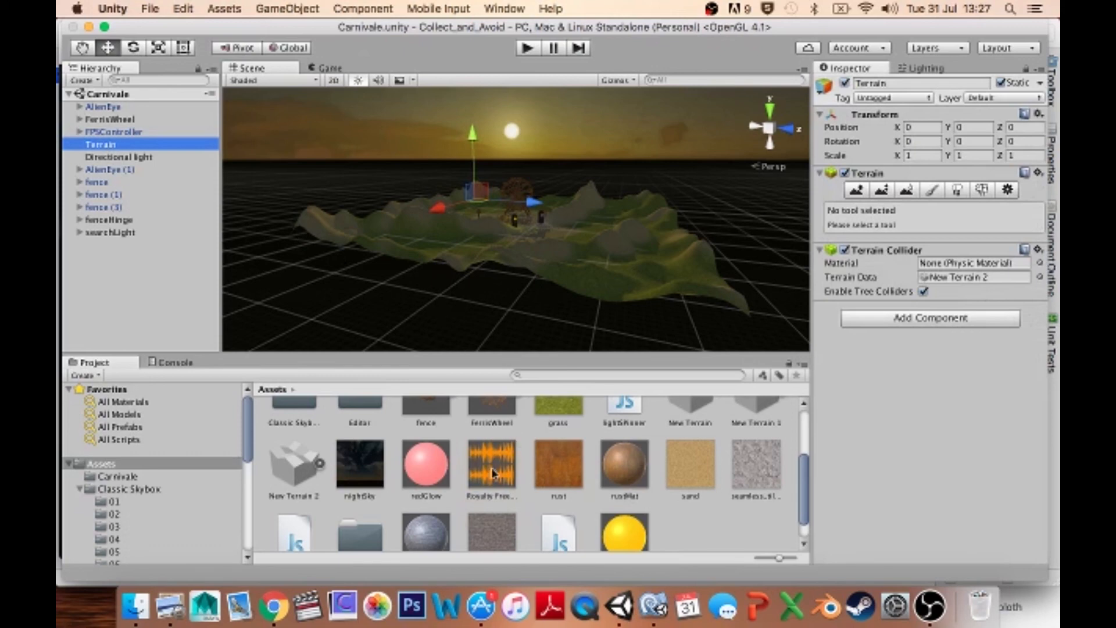
left_click_drag(493, 472, 906, 399)
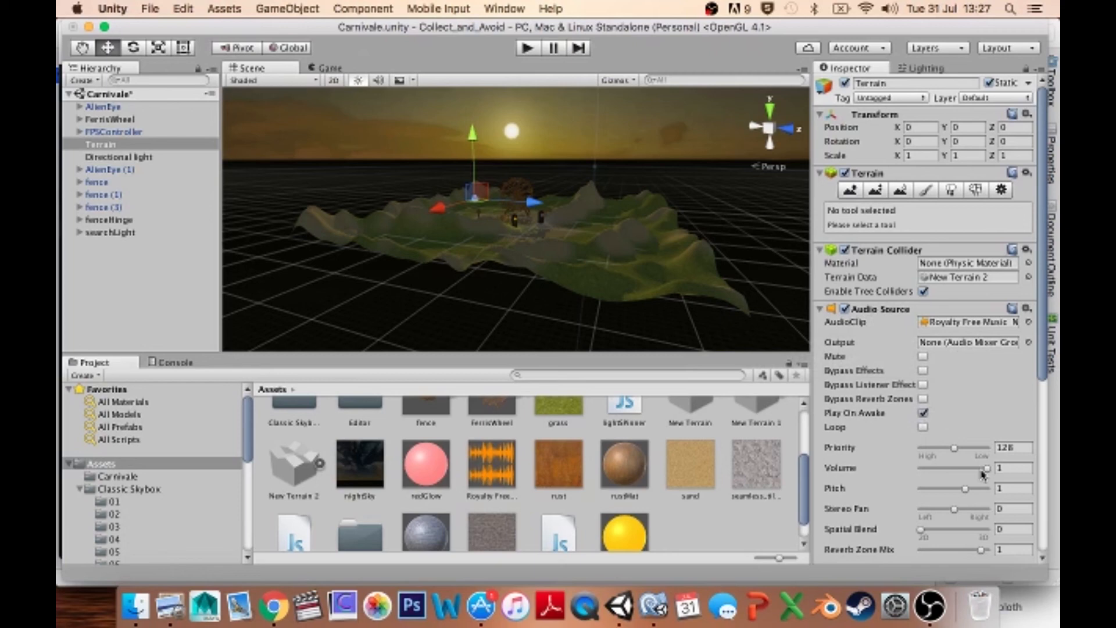
- Lower the volume of the Terrain's audio source and play-test the scene to hear the music
left_click_drag(982, 472, 965, 474)
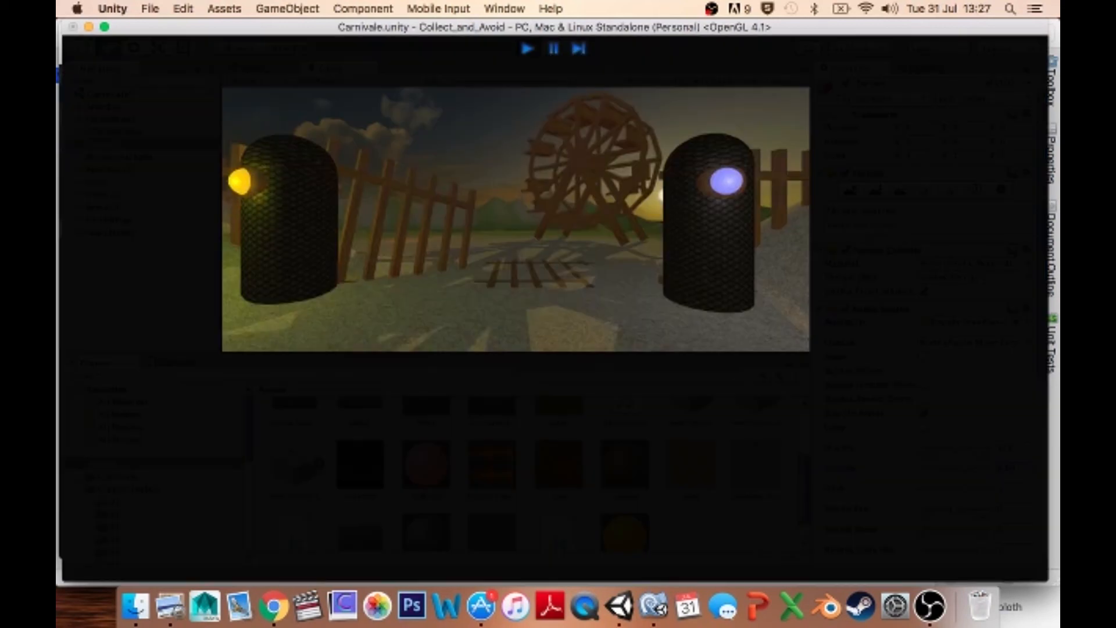
key("super+p")
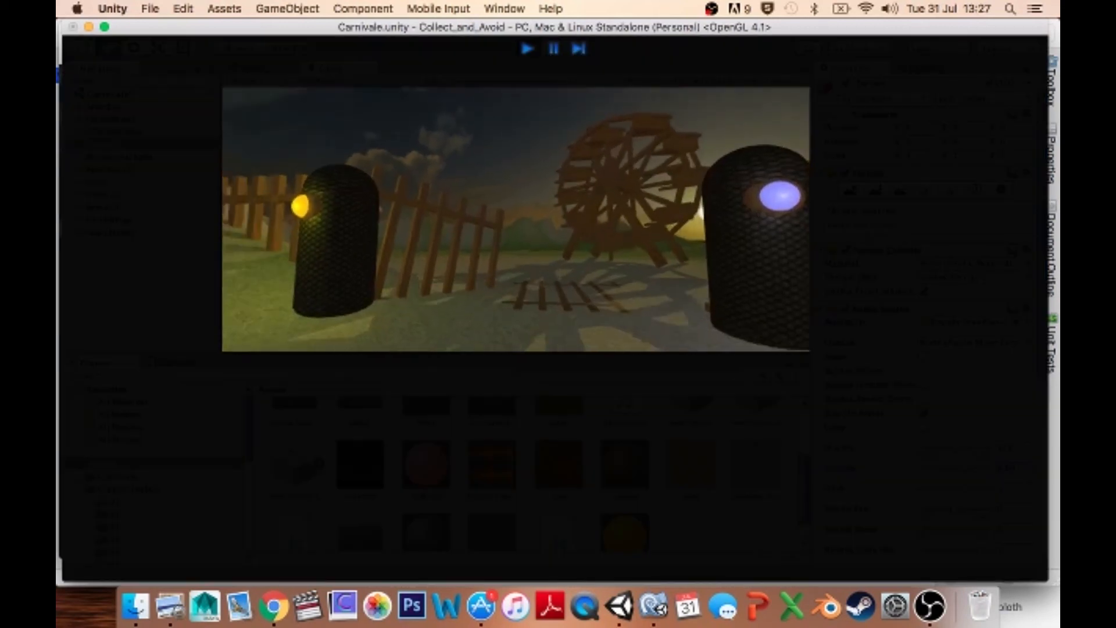